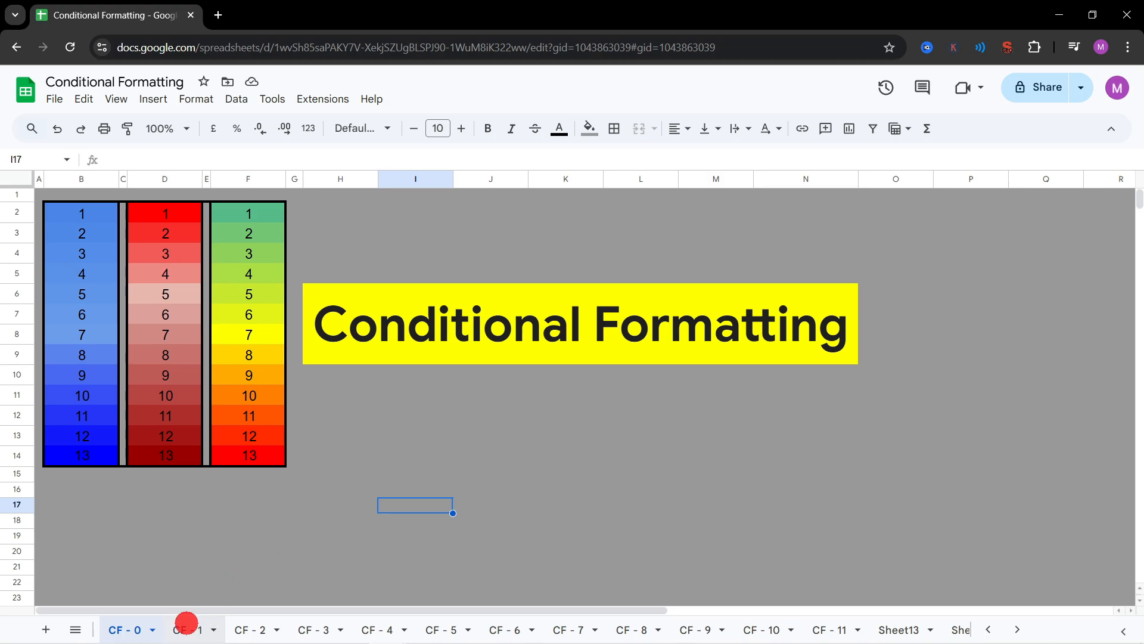
Step: Tick the Onion checkbox on sheet CF - 1 and the Tea checkboxes on sheets CF - 2 and CF - 3
left_click(186, 623)
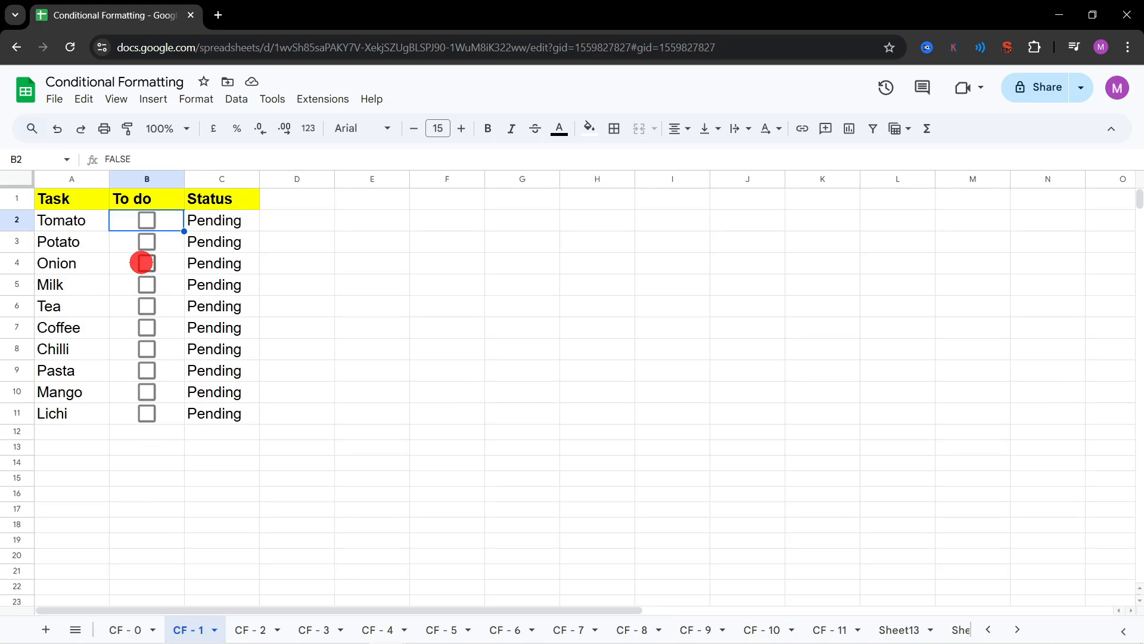
left_click(144, 262)
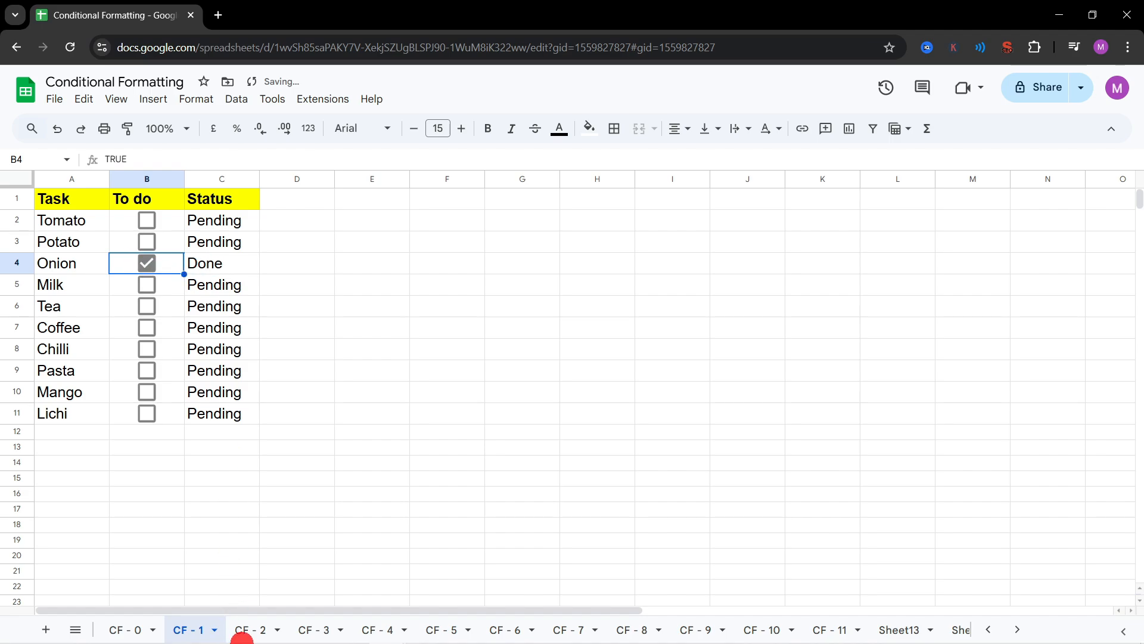
left_click(241, 635)
left_click(146, 307)
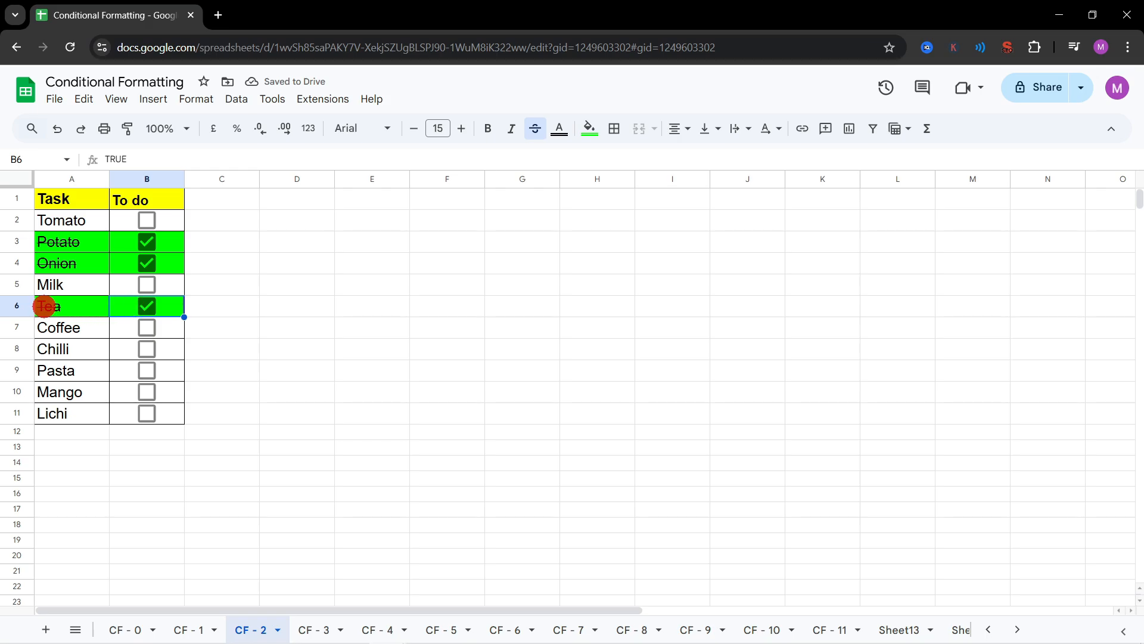
left_click(310, 629)
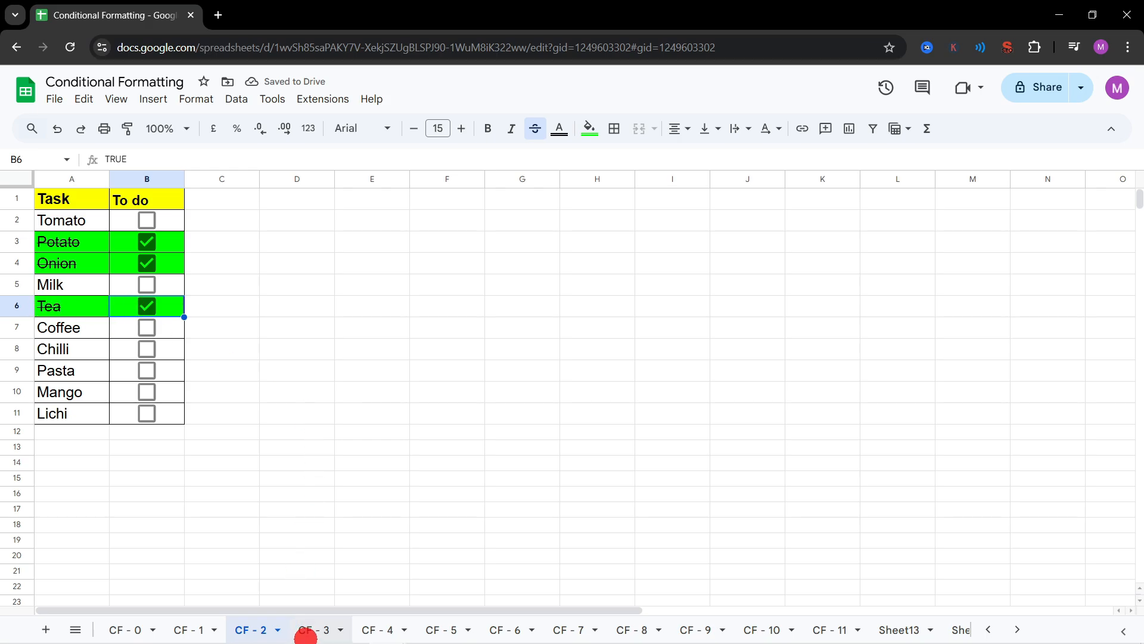
left_click(146, 320)
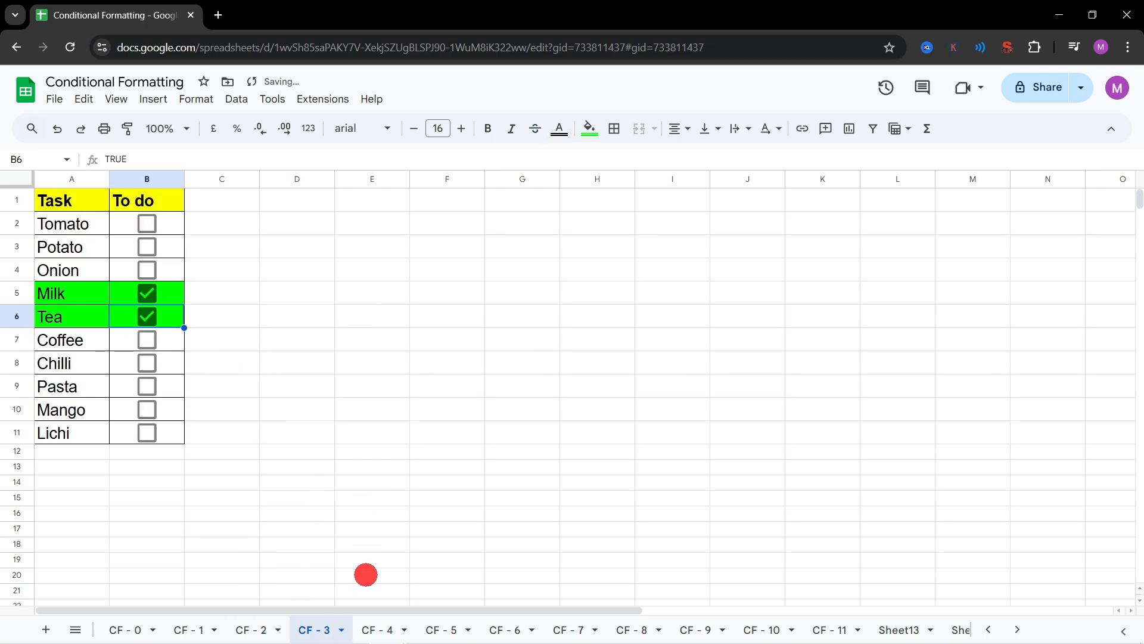
Step: Tick the Coffee checkbox on sheet CF - 4 and the Pasta checkbox on sheet CF - 5
left_click(380, 627)
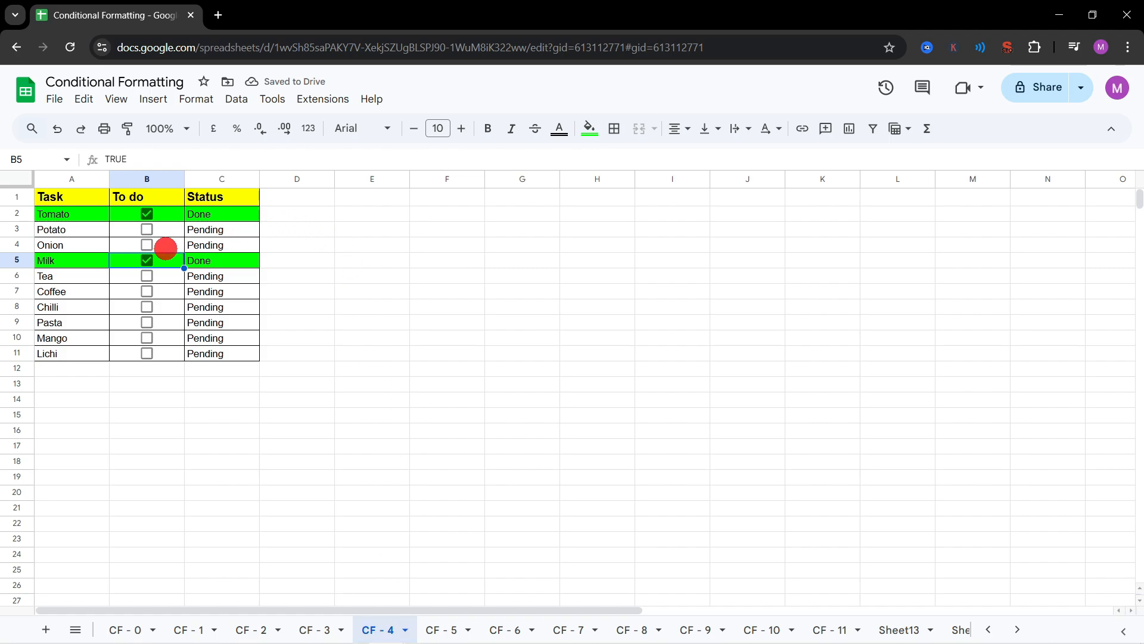
left_click(146, 298)
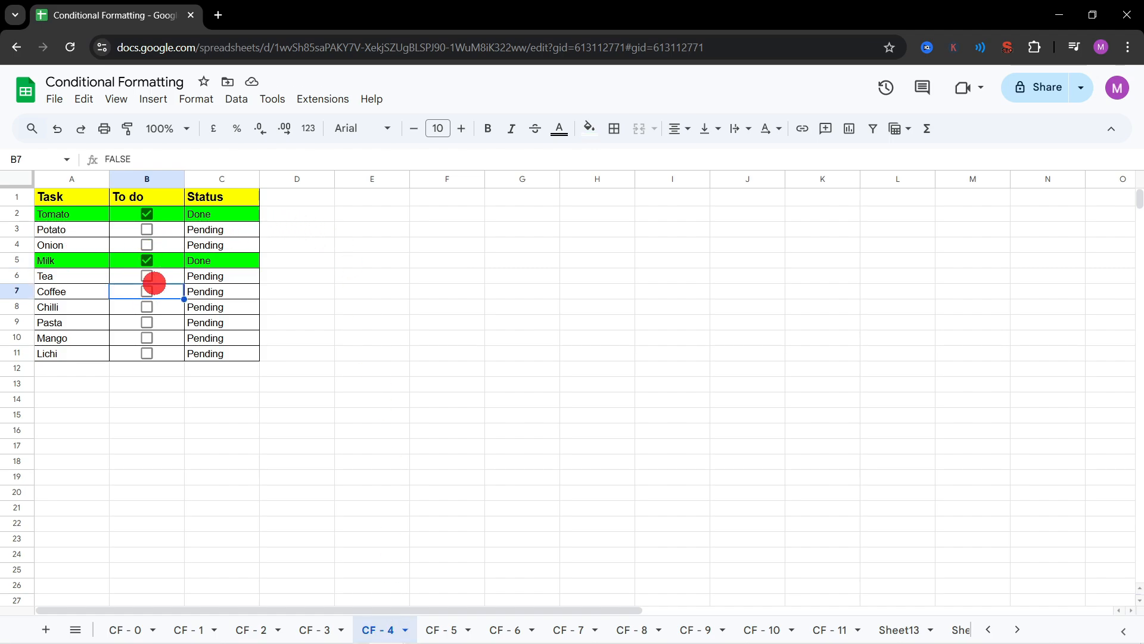
left_click(146, 291)
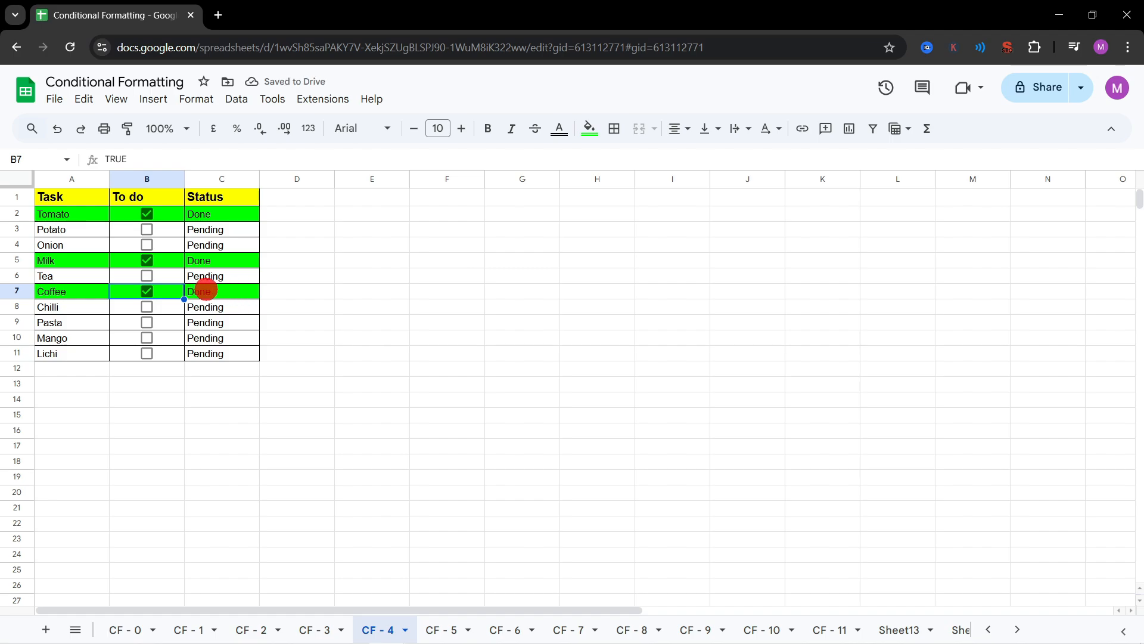
left_click(444, 630)
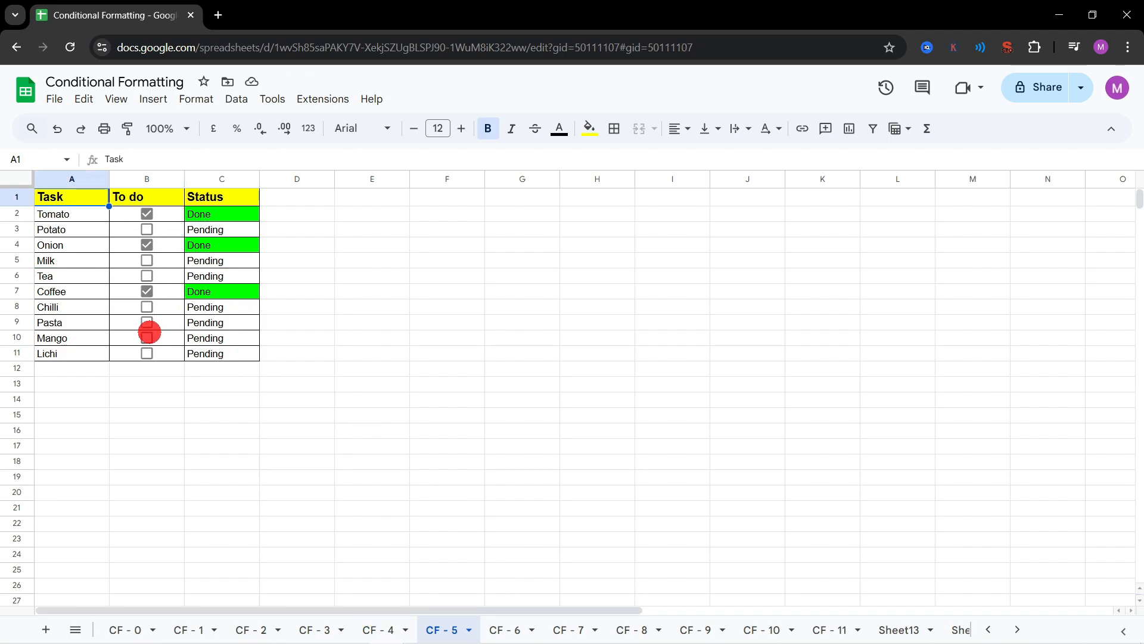
left_click(145, 322)
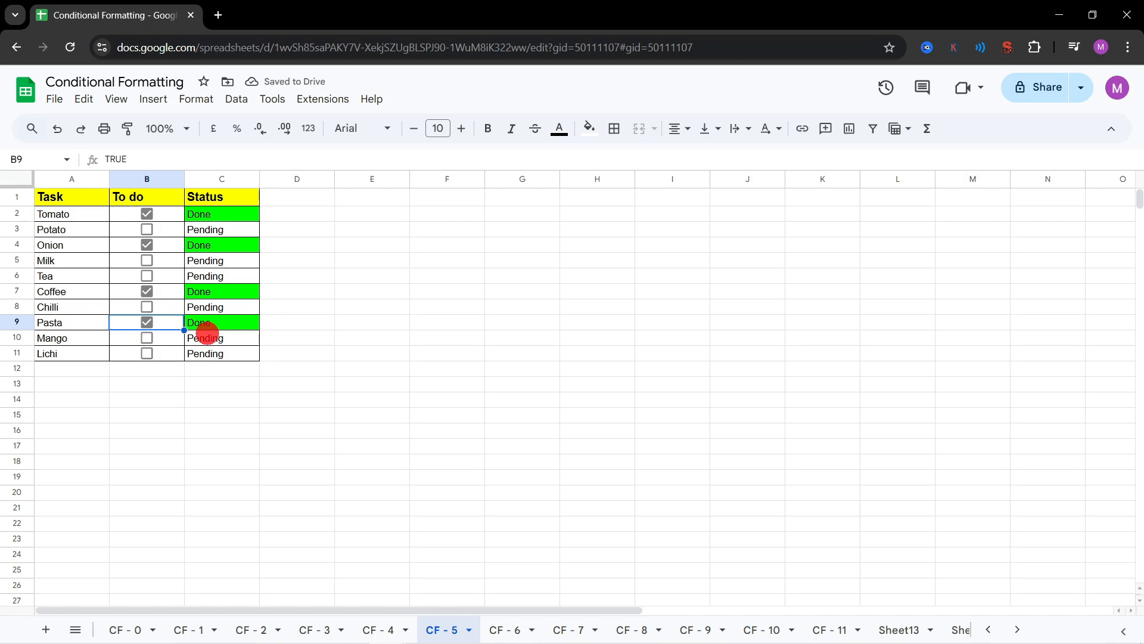
Step: Look through the conditional formatting examples on sheets CF - 6 to CF - 10 and return to sheet CF - 0
left_click(505, 627)
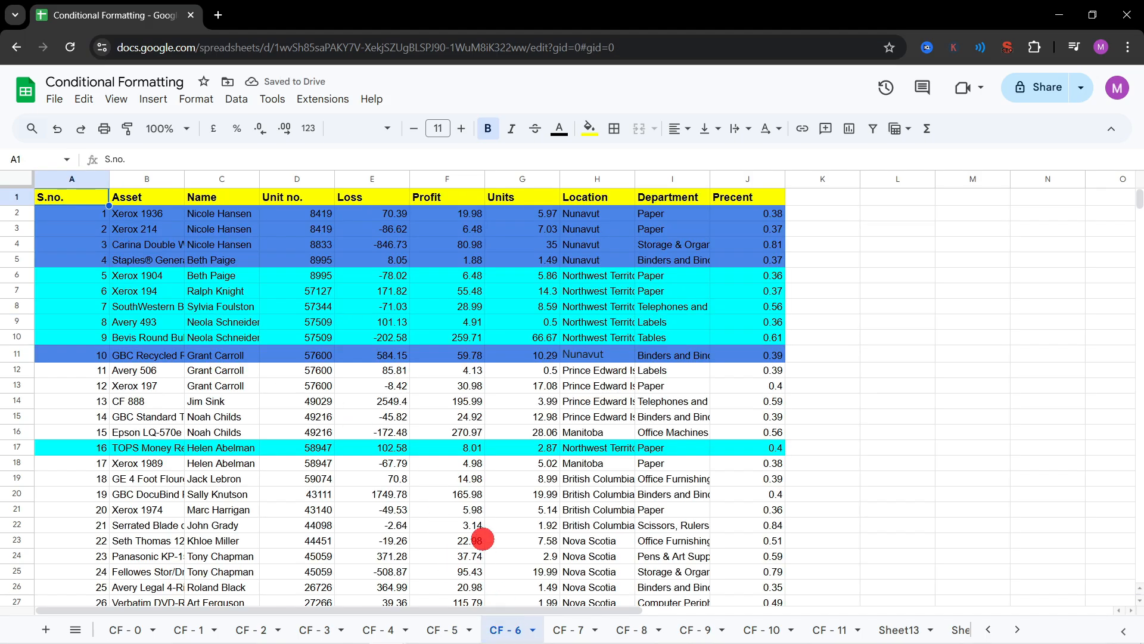
left_click(581, 627)
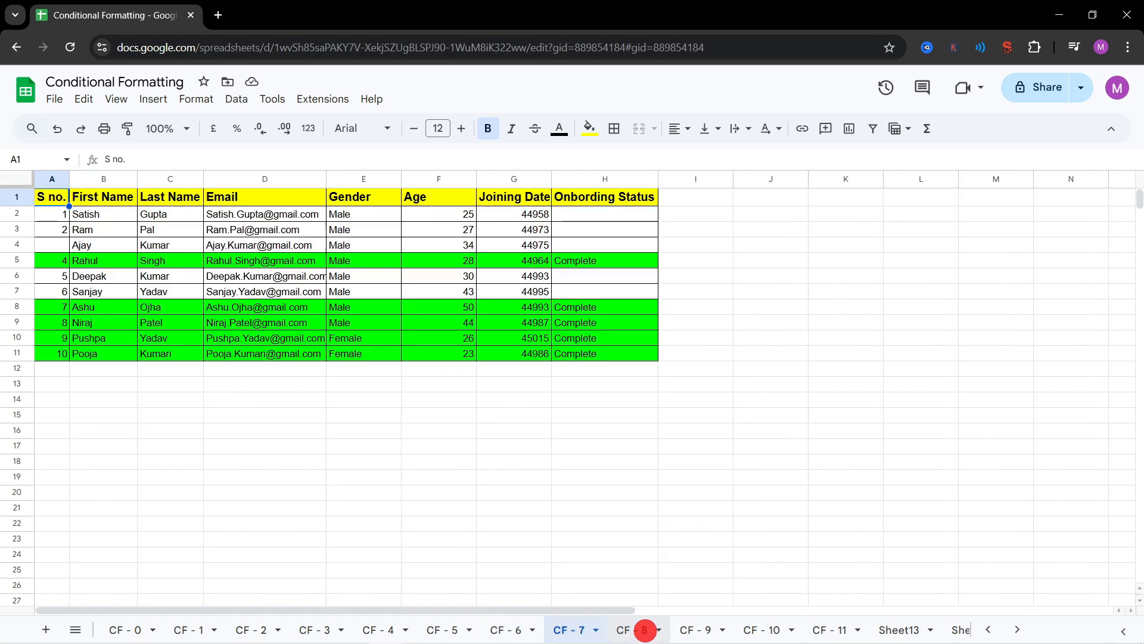
left_click(640, 627)
left_click(689, 627)
left_click(752, 622)
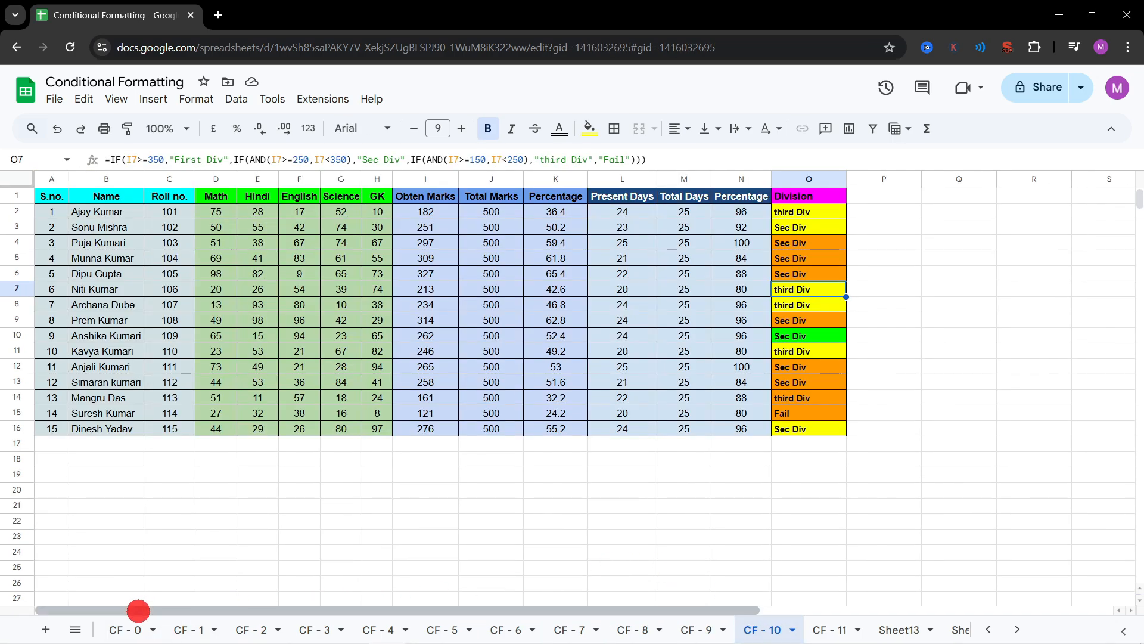
left_click(128, 627)
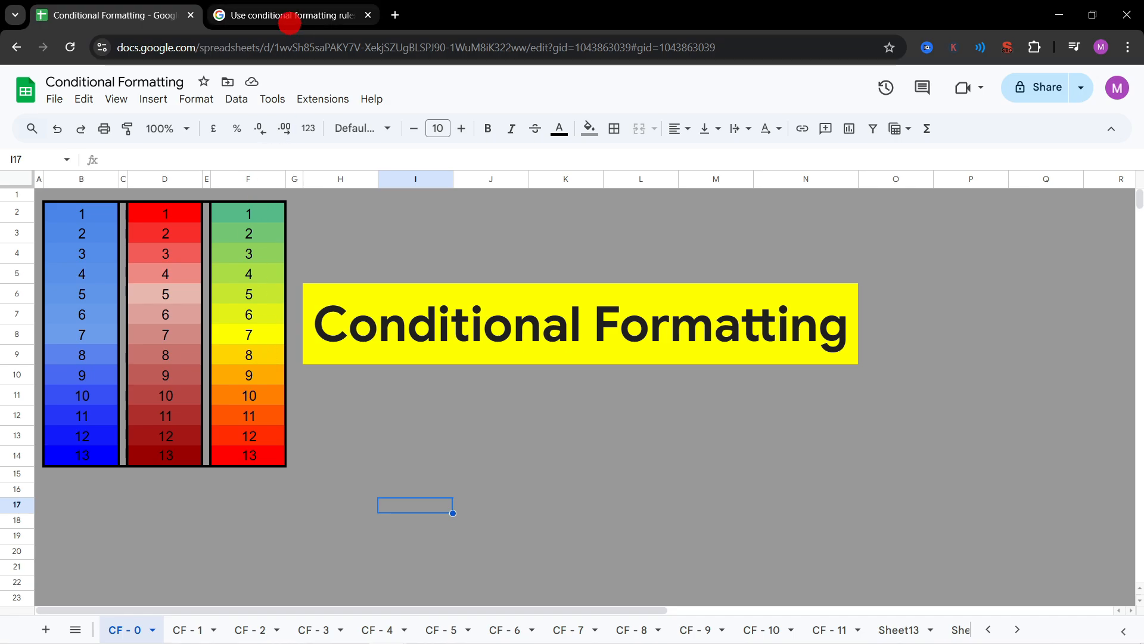
Step: Skim the Google help article on using conditional formatting rules in the other browser tab, and return to the spreadsheet
left_click(289, 23)
scroll(473, 371, "down", 1)
scroll(473, 369, "up", 3)
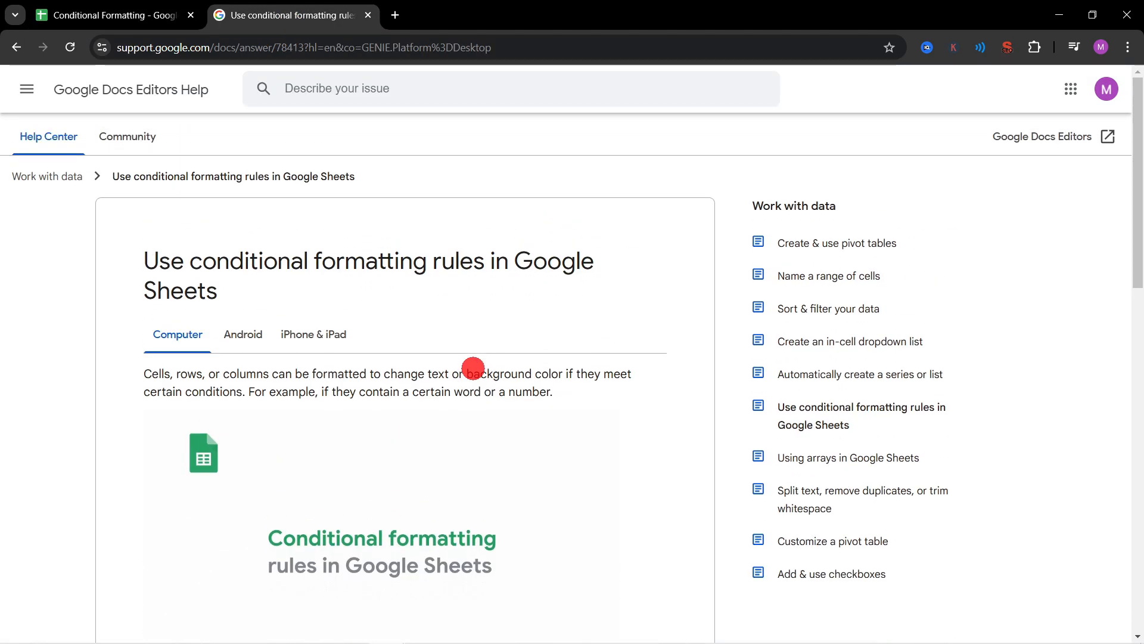
scroll(306, 376, "down", 5)
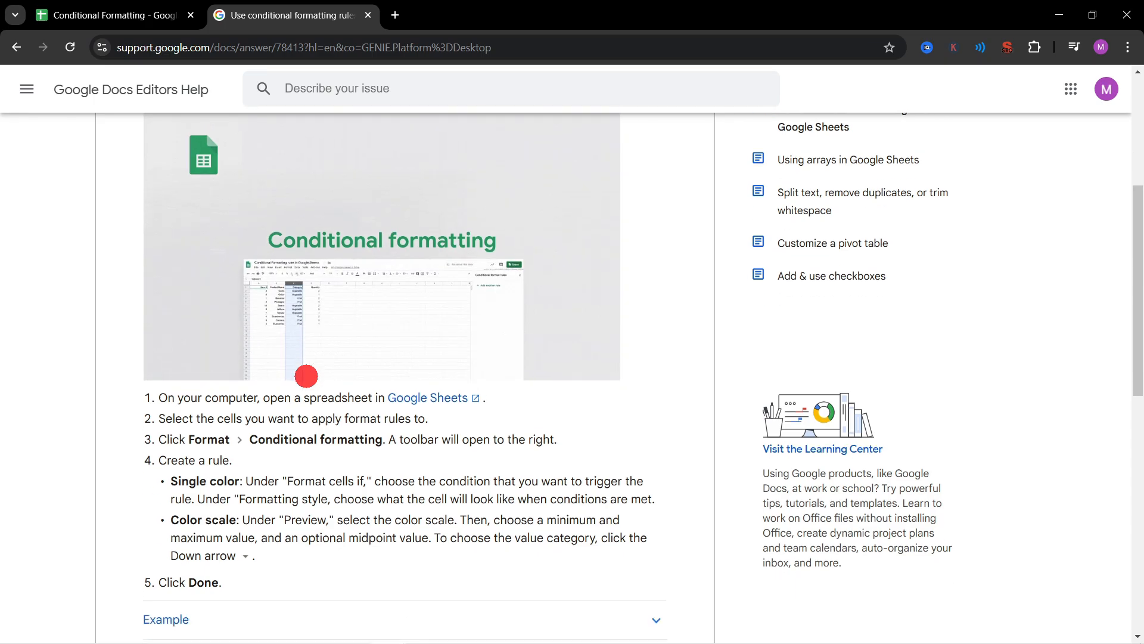
scroll(306, 376, "down", 9)
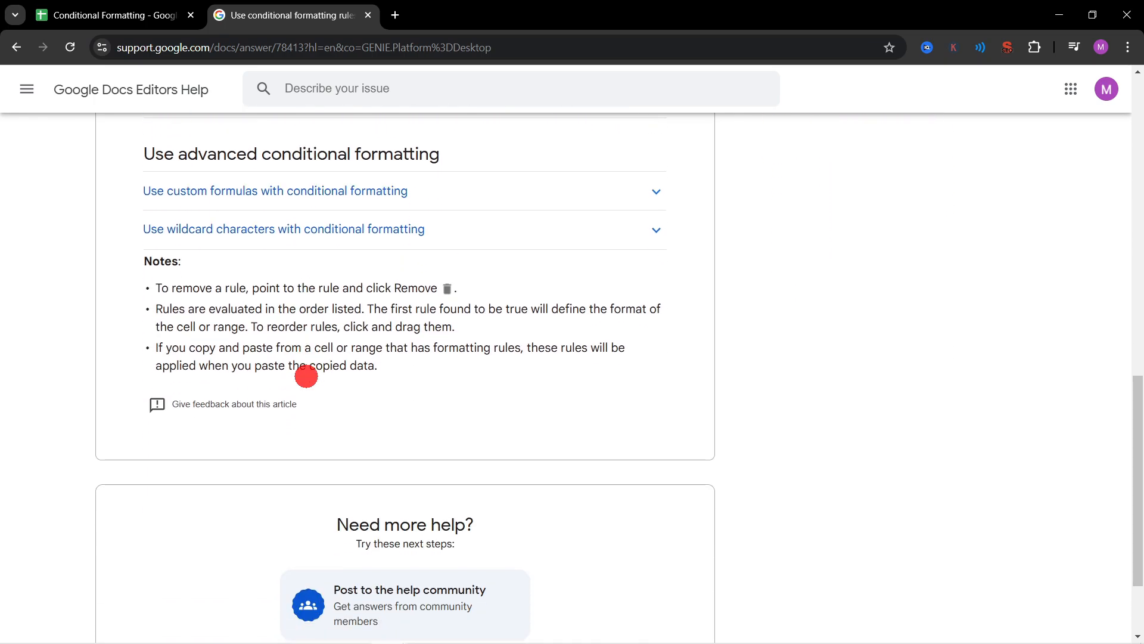
scroll(307, 376, "up", 15)
left_click(158, 13)
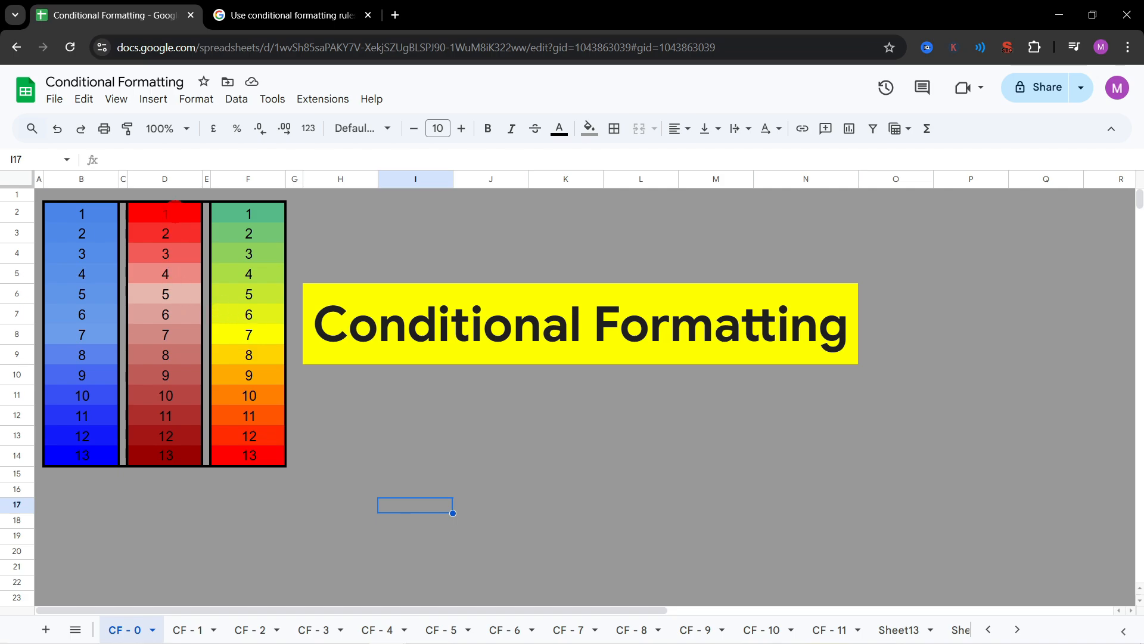
Step: Show the conditional format rules for column B and delete the colour scale rule on B2:B14
left_click_drag(87, 211, 71, 432)
left_click(76, 313)
left_click(192, 96)
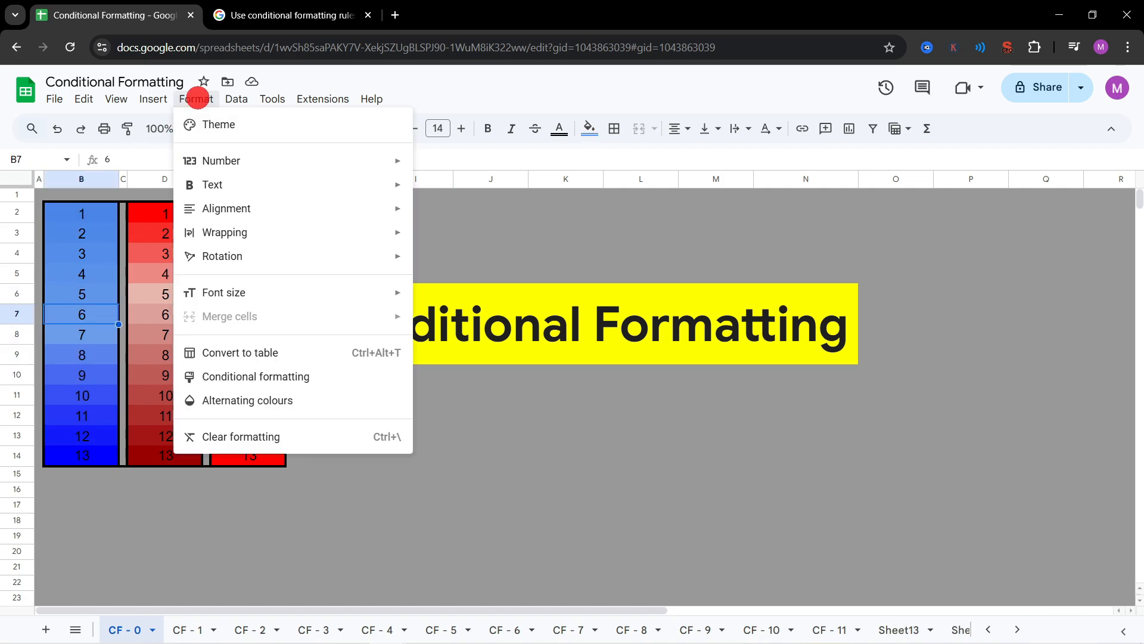
left_click(273, 376)
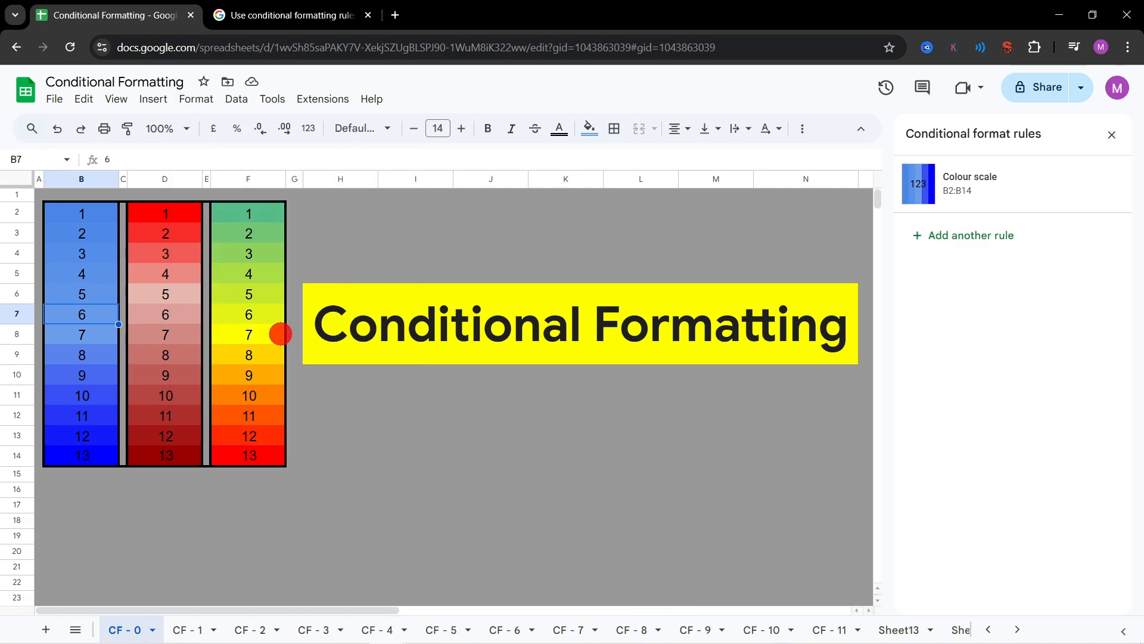
left_click(1086, 184)
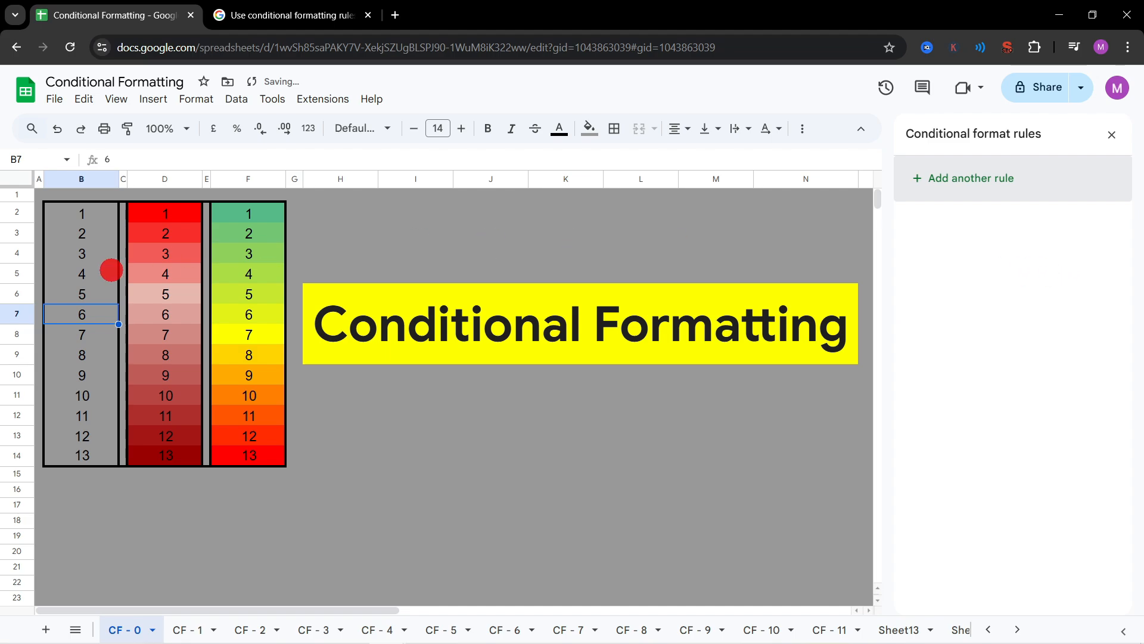
Step: Add a new colour scale rule for the numbers in column B, choosing B2:B14 as its data range
left_click_drag(84, 214, 81, 451)
left_click(958, 177)
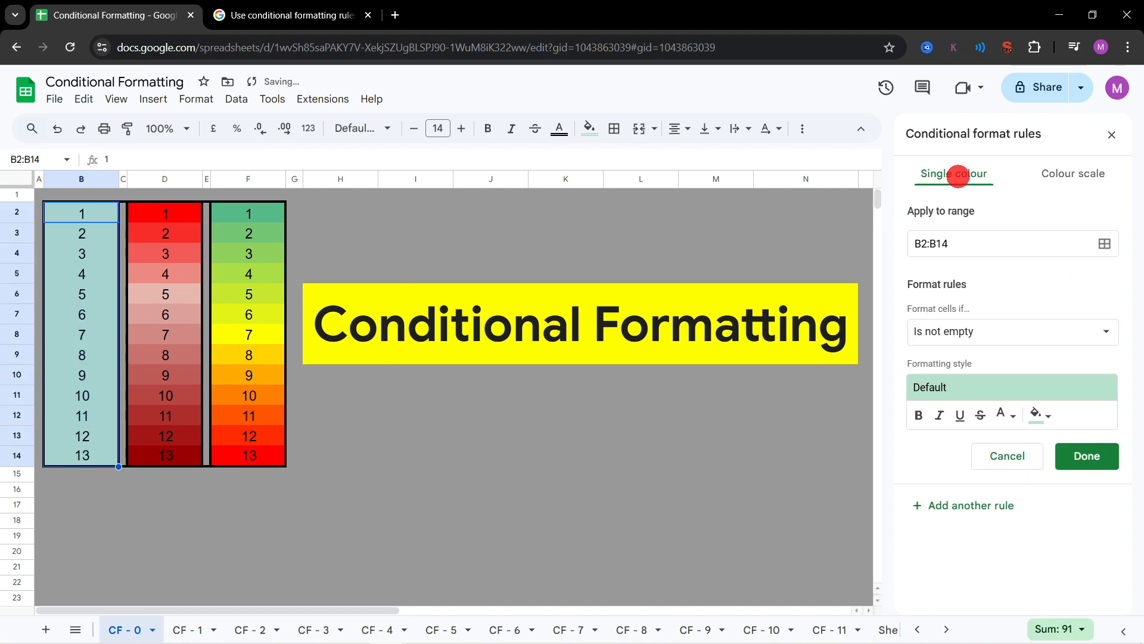
left_click(1053, 174)
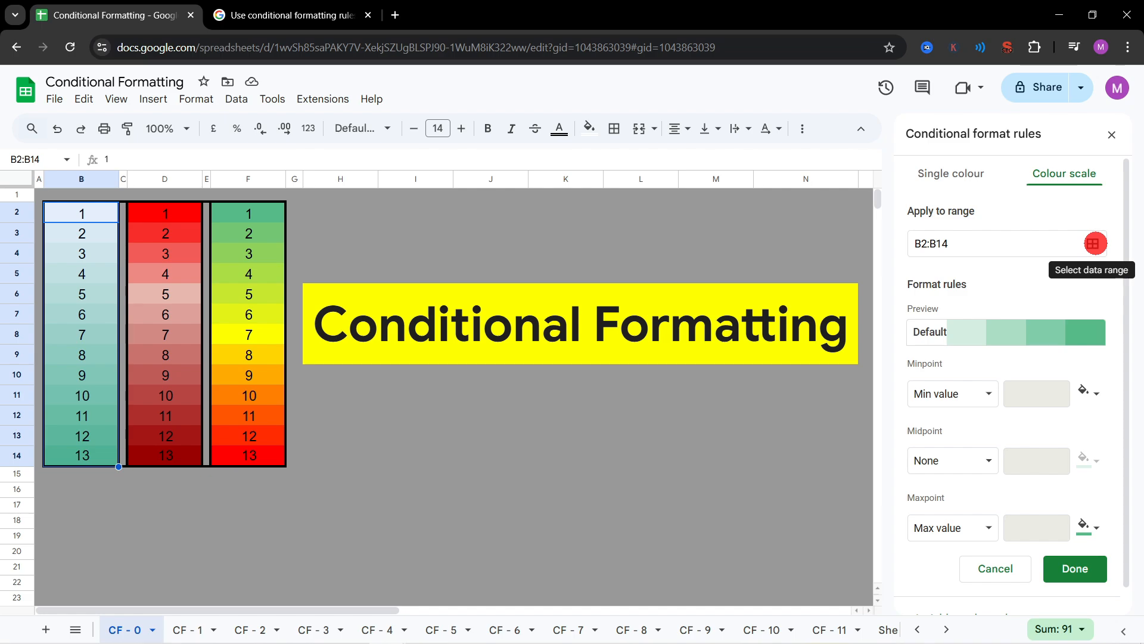
left_click(1093, 244)
left_click(601, 335)
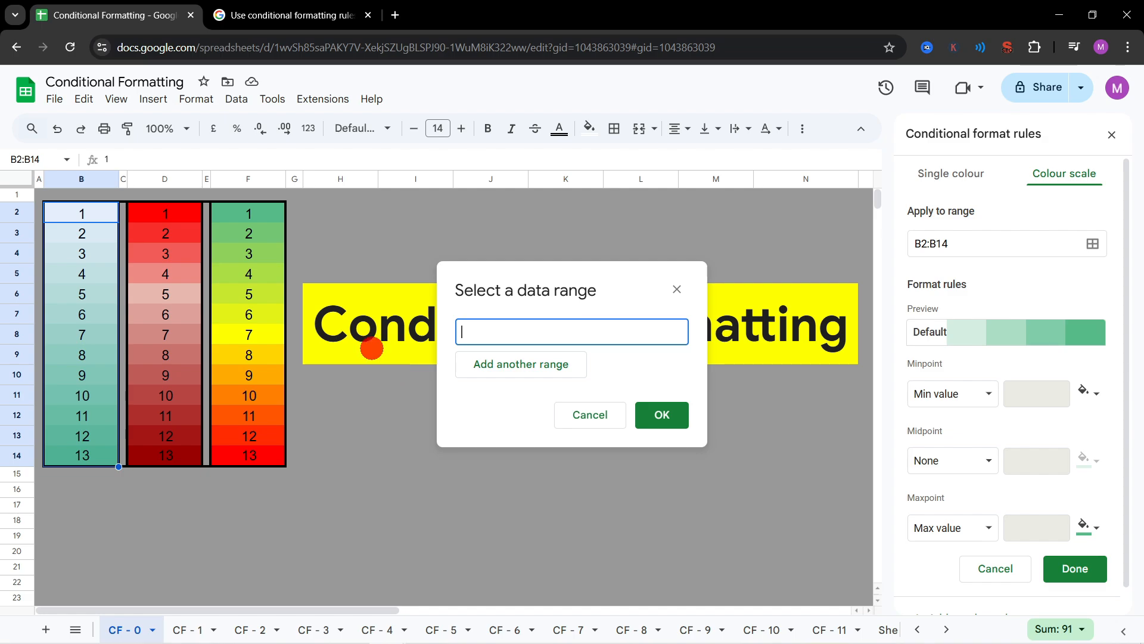
left_click_drag(77, 219, 77, 464)
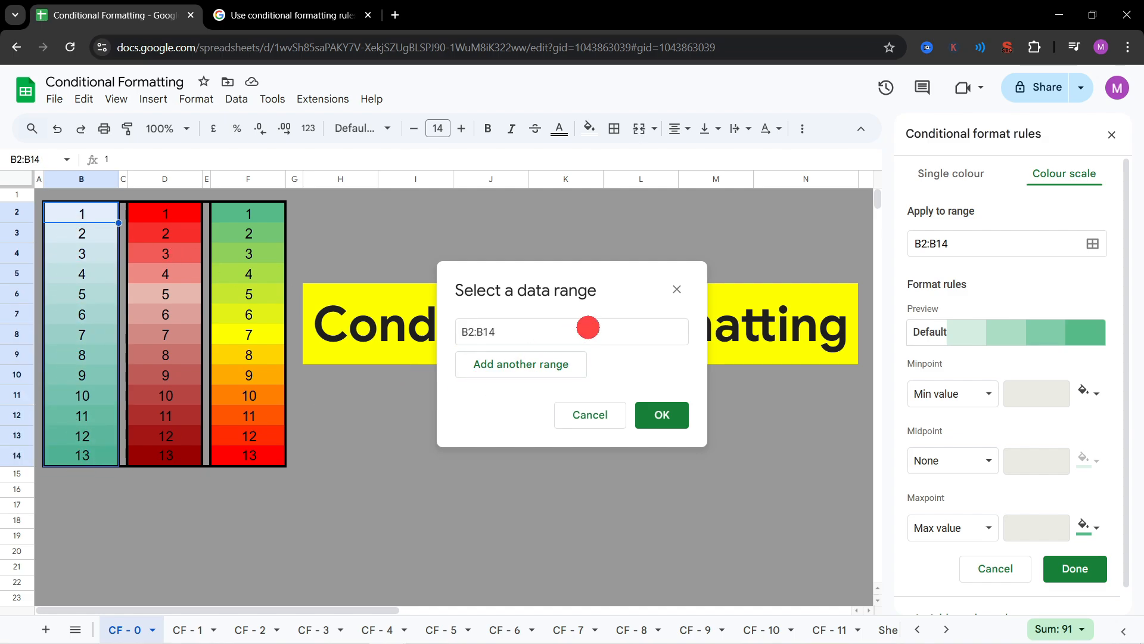
left_click(658, 412)
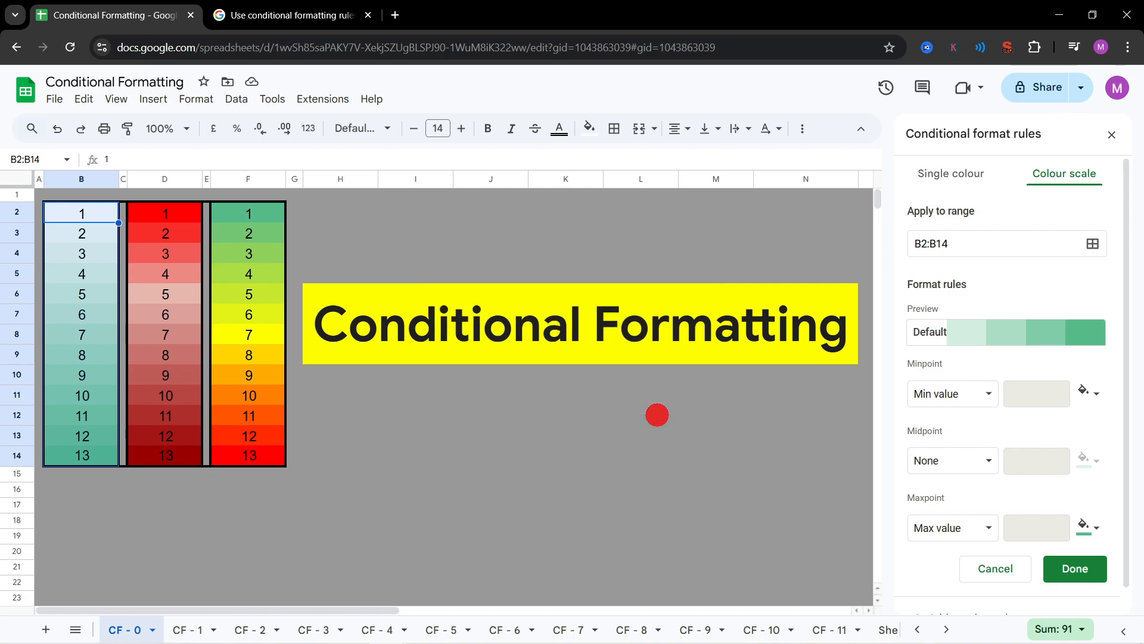
Step: Try the yellow colour scale preset on B2:B14 and switch the rule to the Green to yellow to red preset
left_click(994, 339)
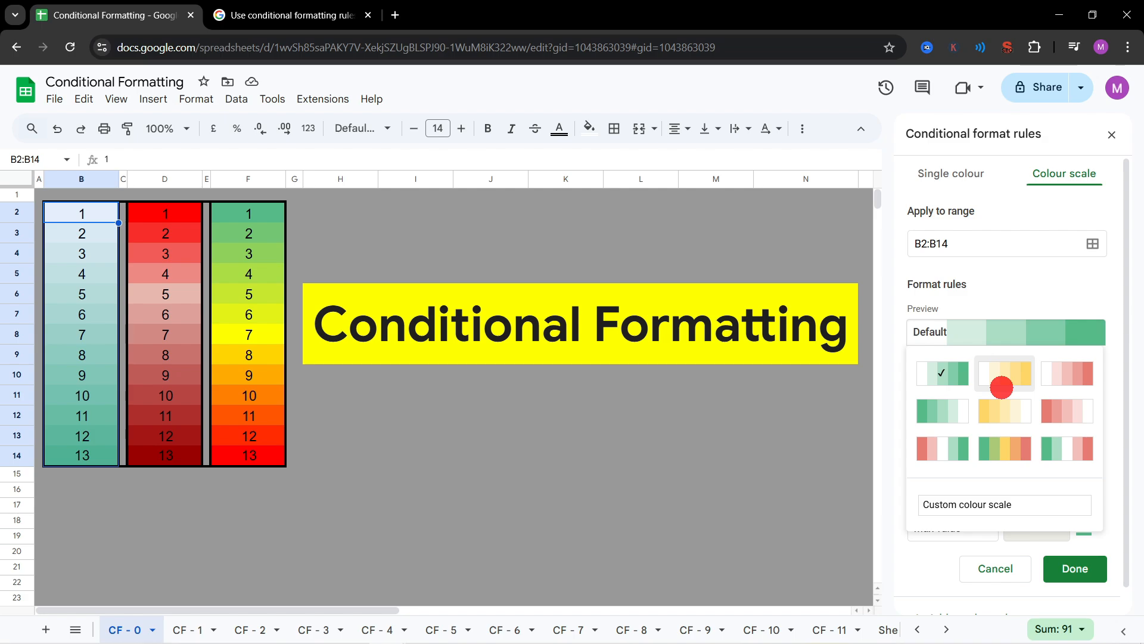
left_click(1001, 387)
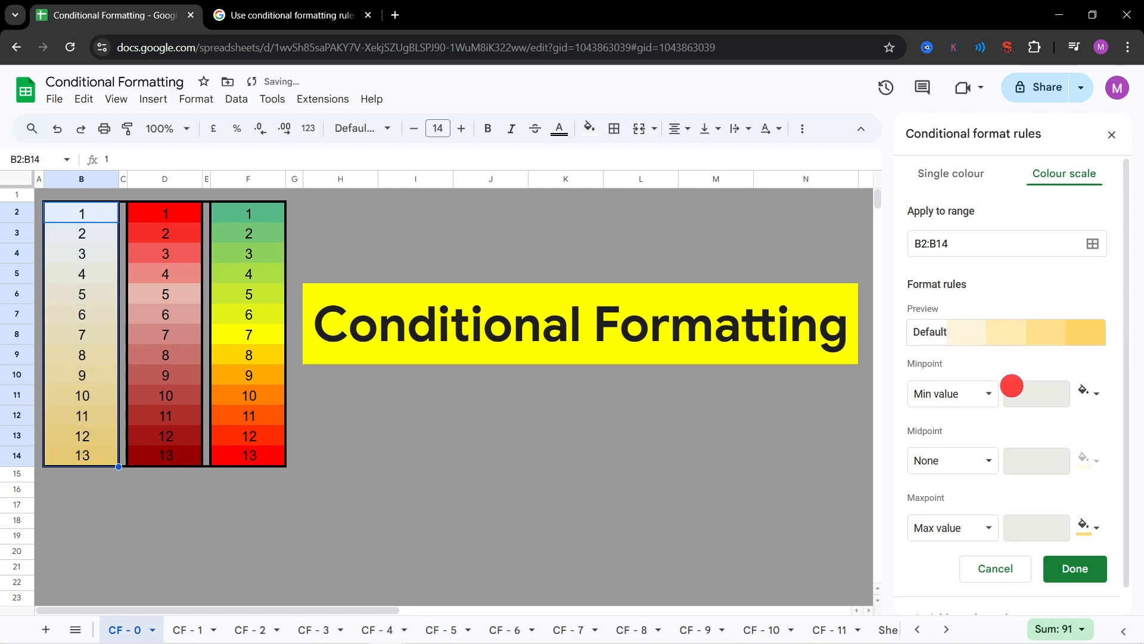
left_click(1021, 340)
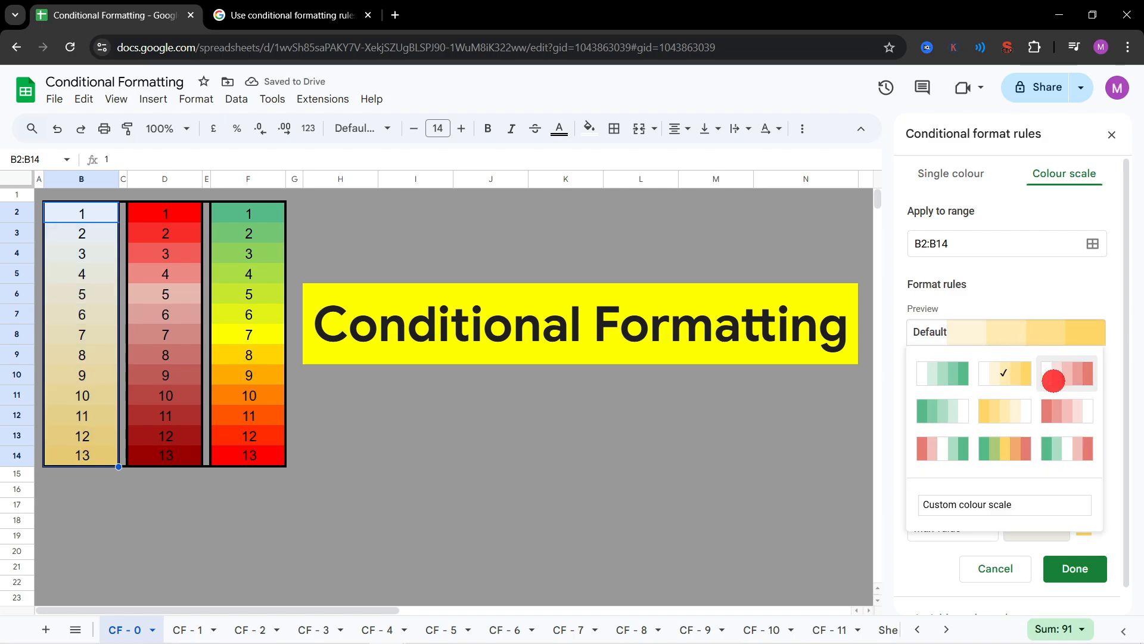
left_click(1011, 448)
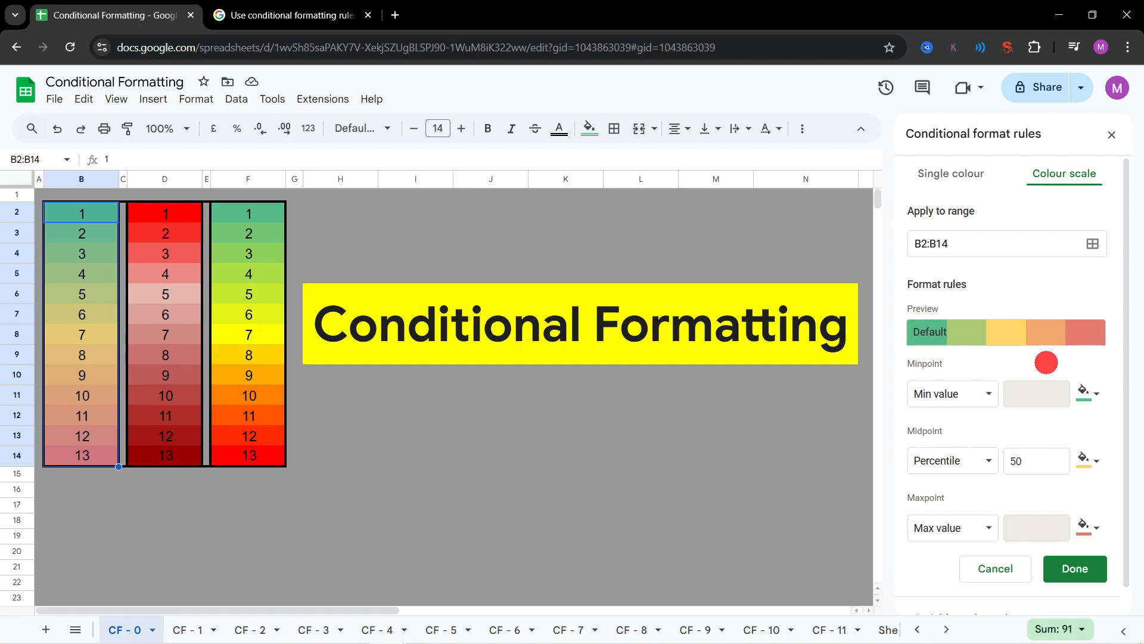
Step: Set the colour scale's minpoint colour to light grey 1 and its midpoint colour to a darker grey
left_click(1081, 393)
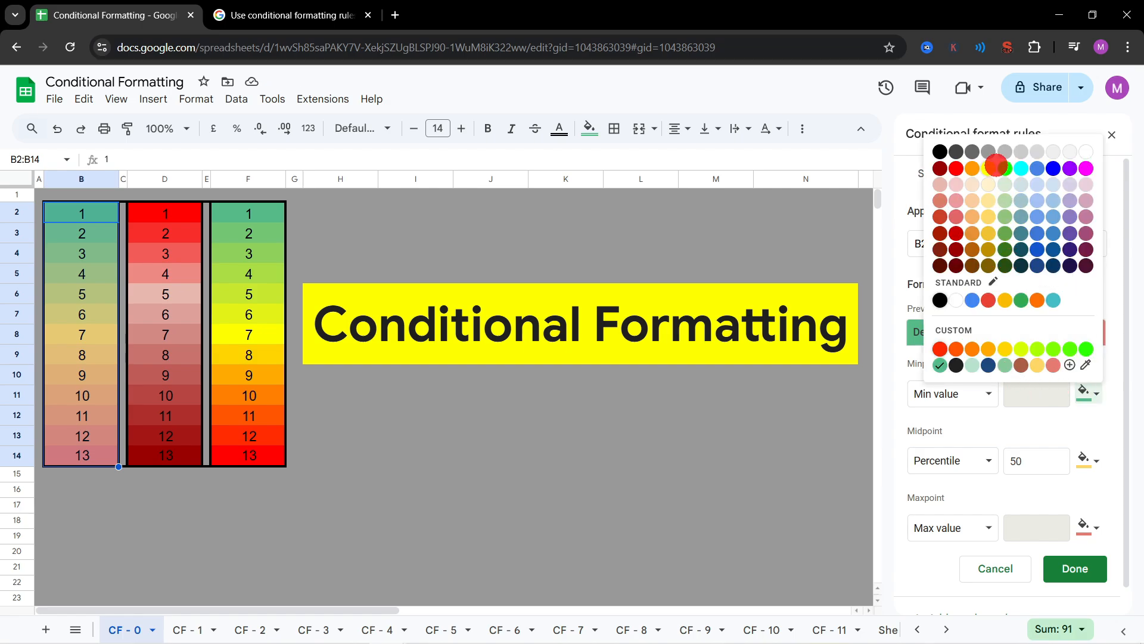
left_click(1042, 151)
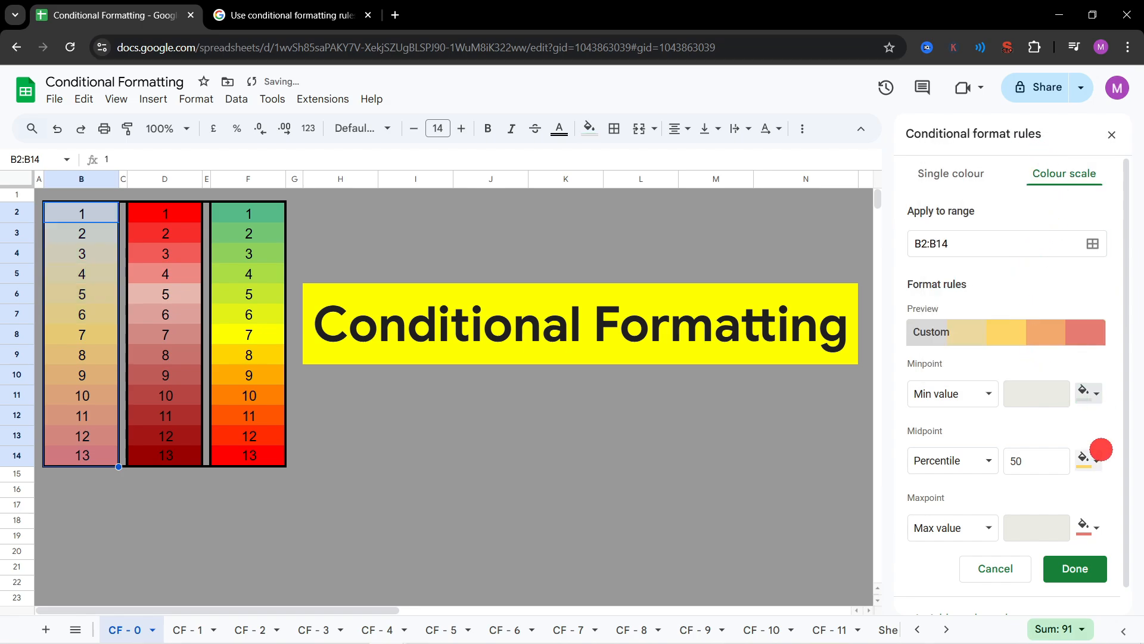
left_click(1082, 455)
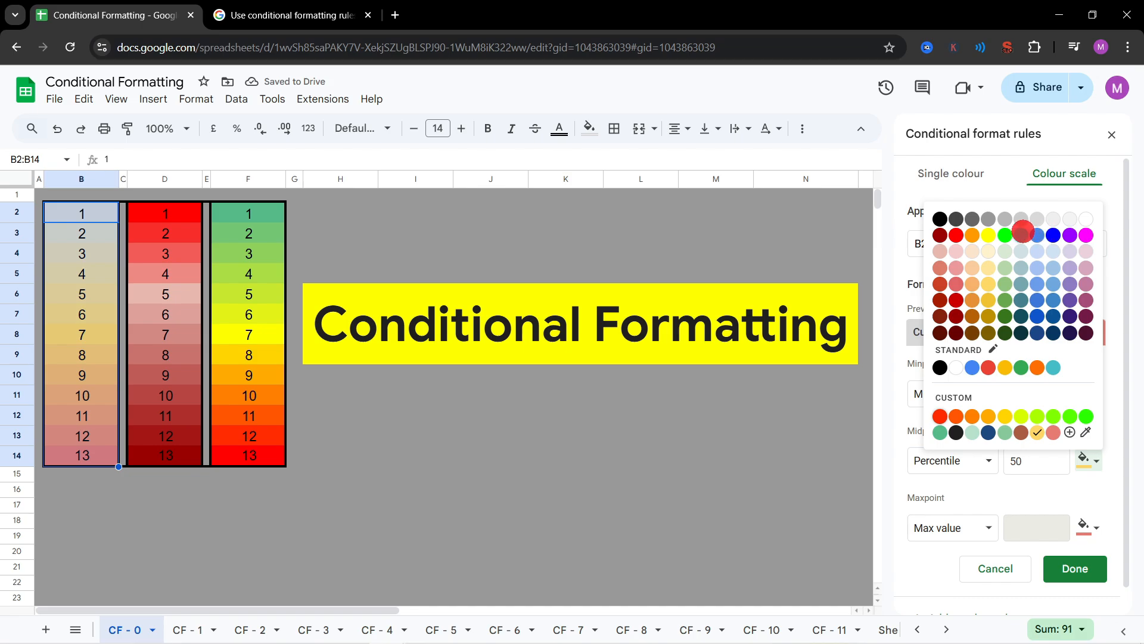
left_click(988, 218)
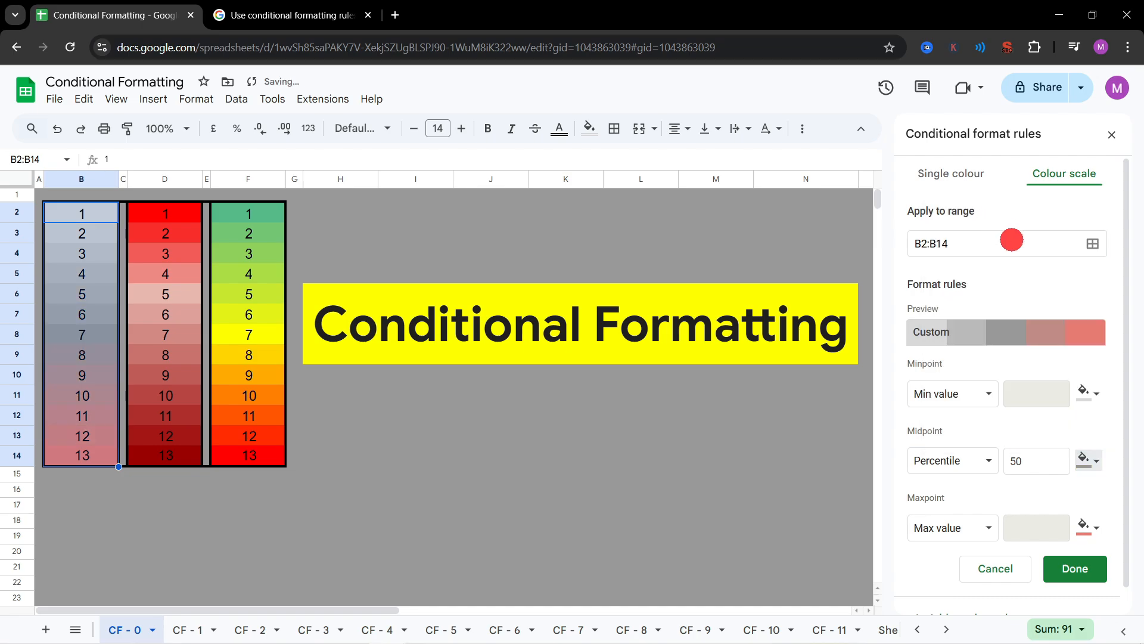
Step: Set the colour scale's maxpoint colour to red and save the rule on B2:B14
left_click(1082, 528)
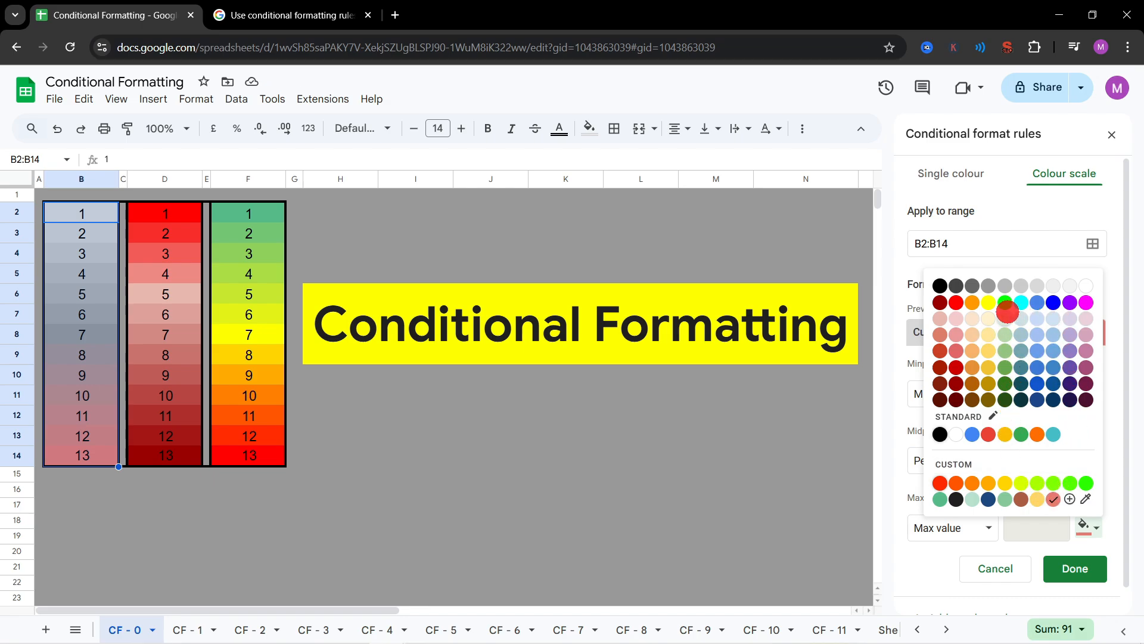
left_click(956, 302)
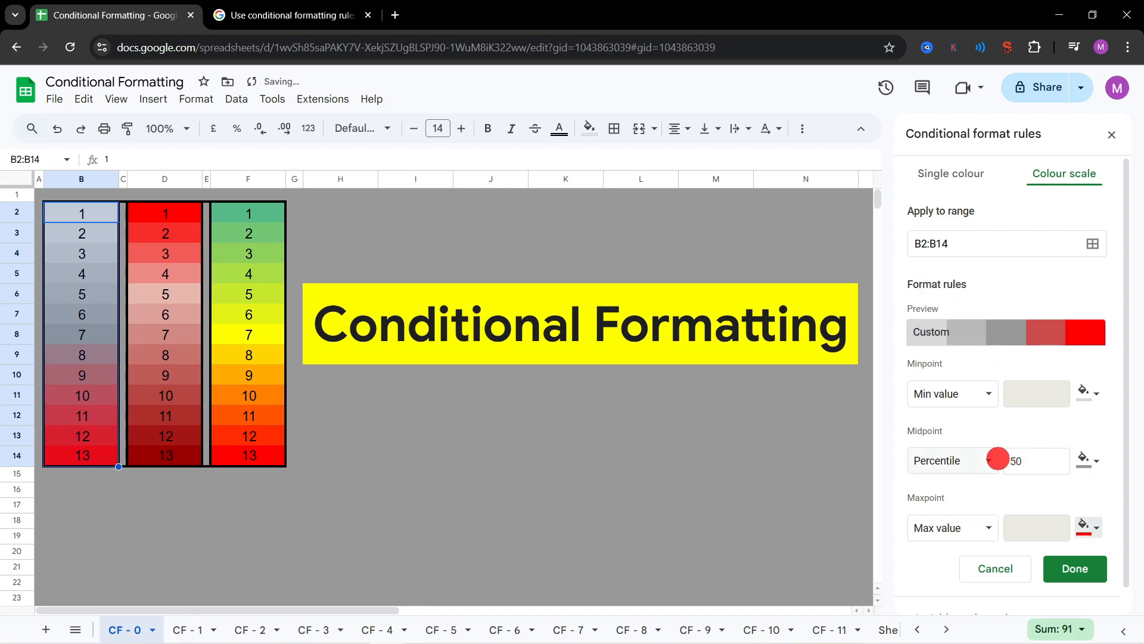
left_click(1055, 569)
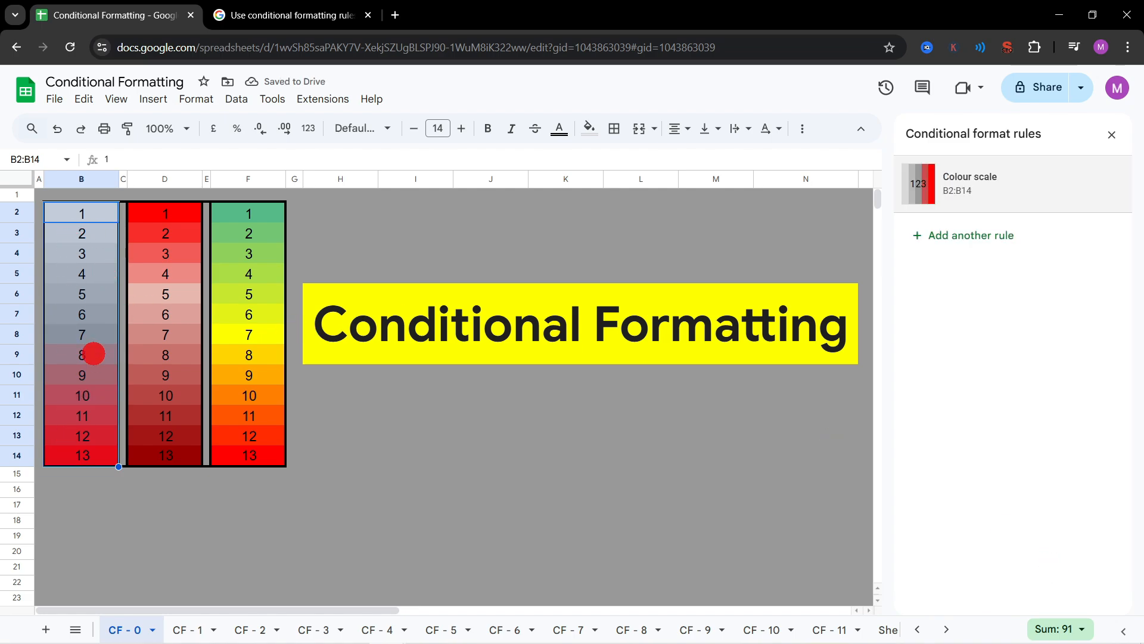
Step: Change the colour scale rule on D2:D14 to the white-to-yellow preset and save it
left_click(146, 291)
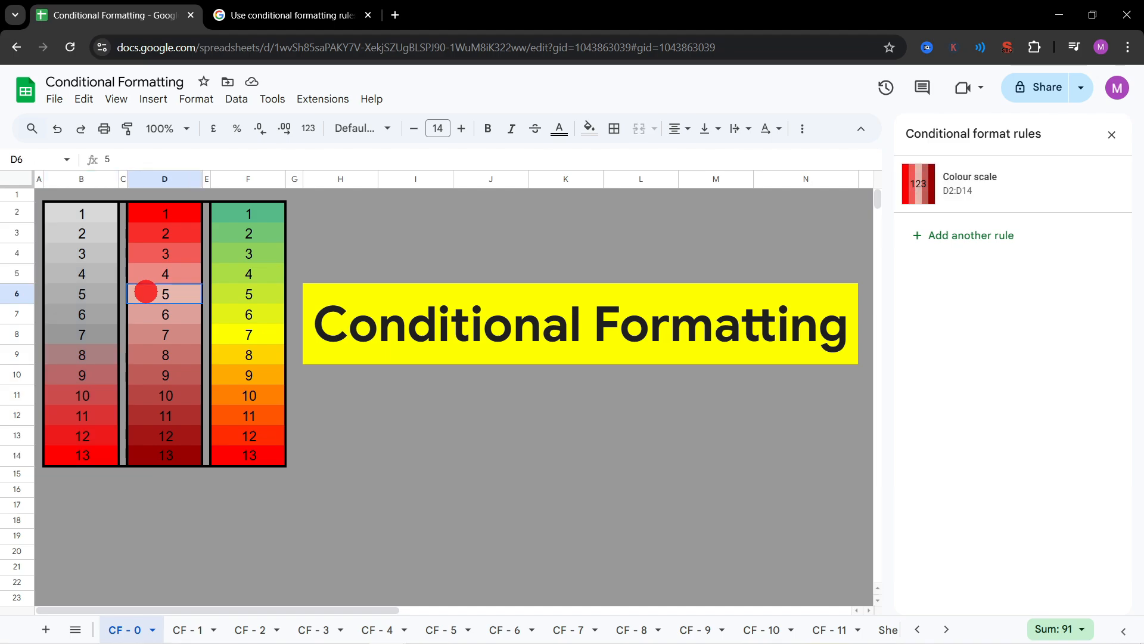
left_click(165, 241)
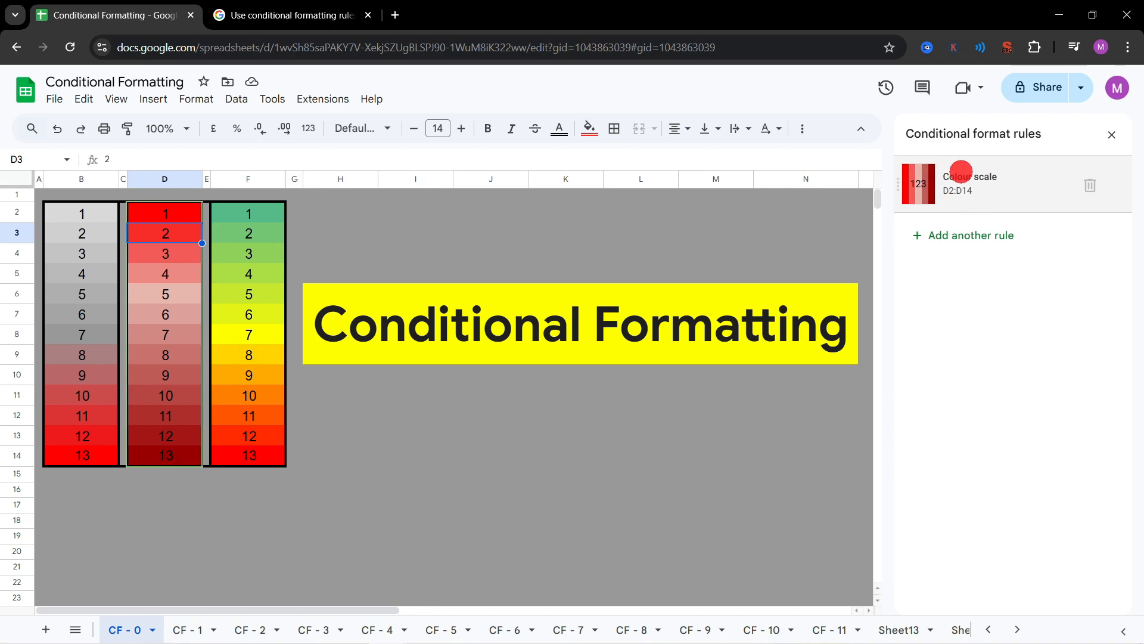
left_click(962, 171)
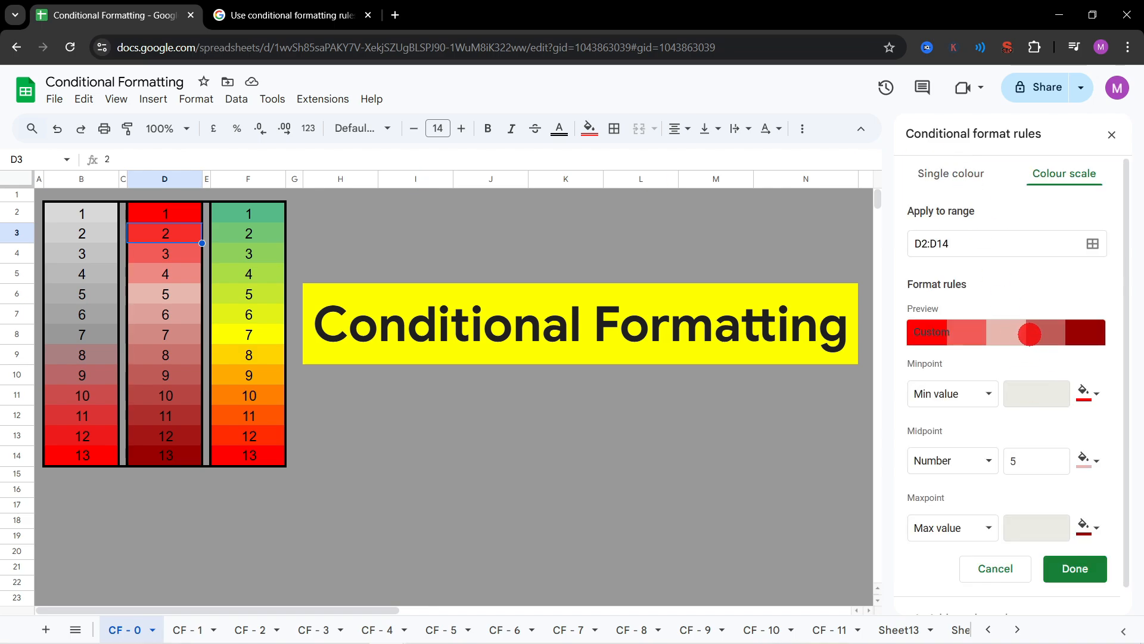
left_click(1029, 329)
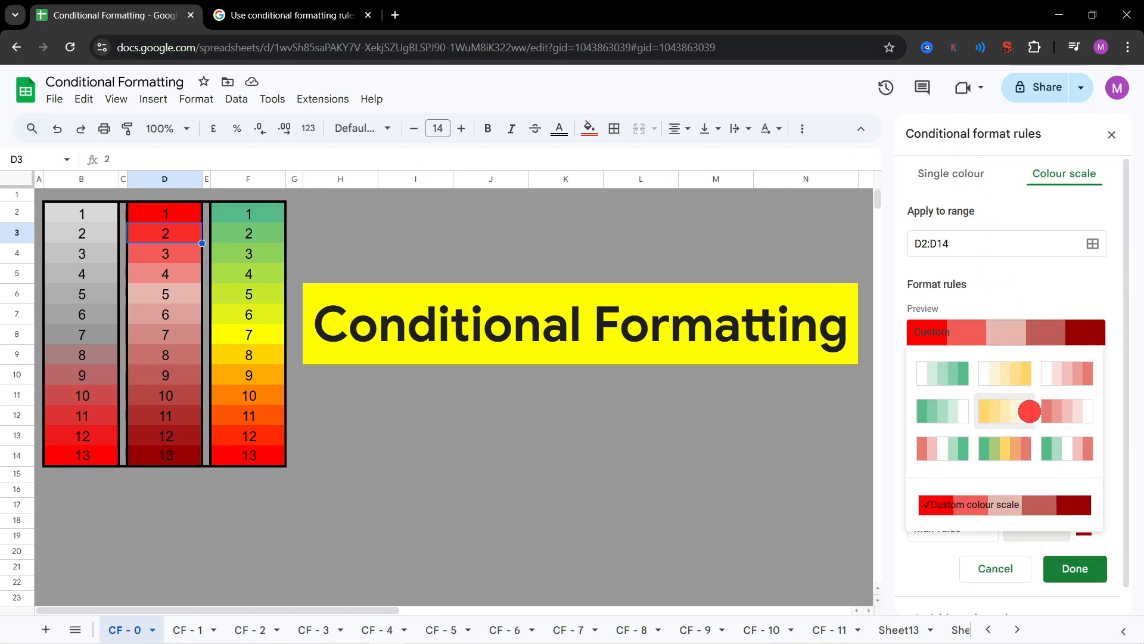
left_click(1011, 376)
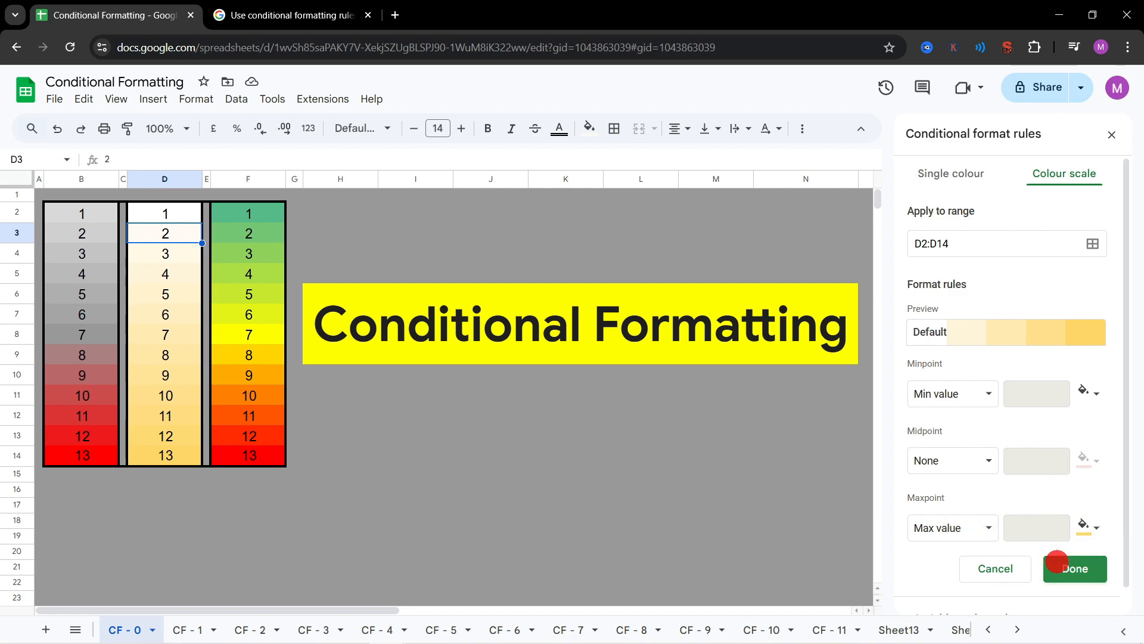
left_click(1063, 566)
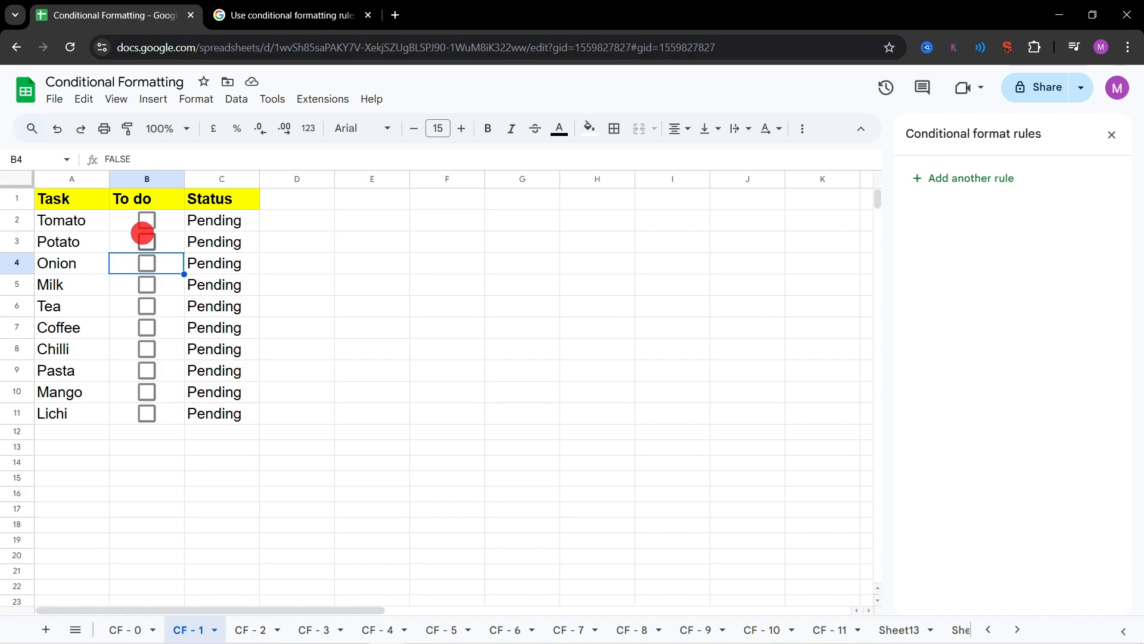
Step: Examine the Status column's IF formulas on sheet CF - 1, testing with the Onion tick box and undoing the tick
left_click(218, 224)
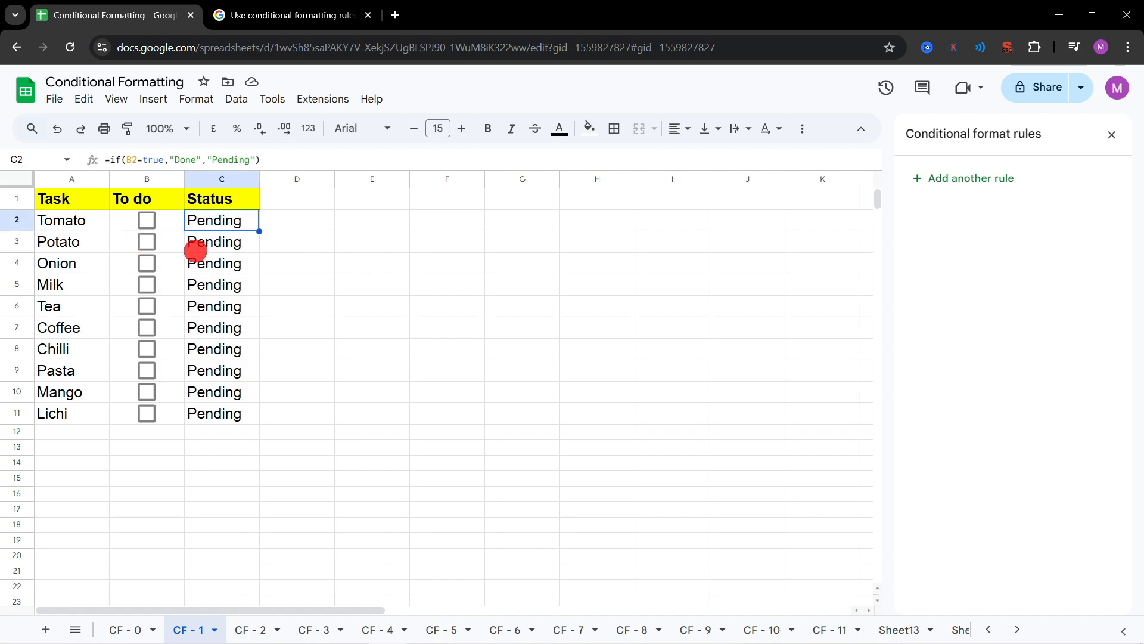
left_click(368, 315)
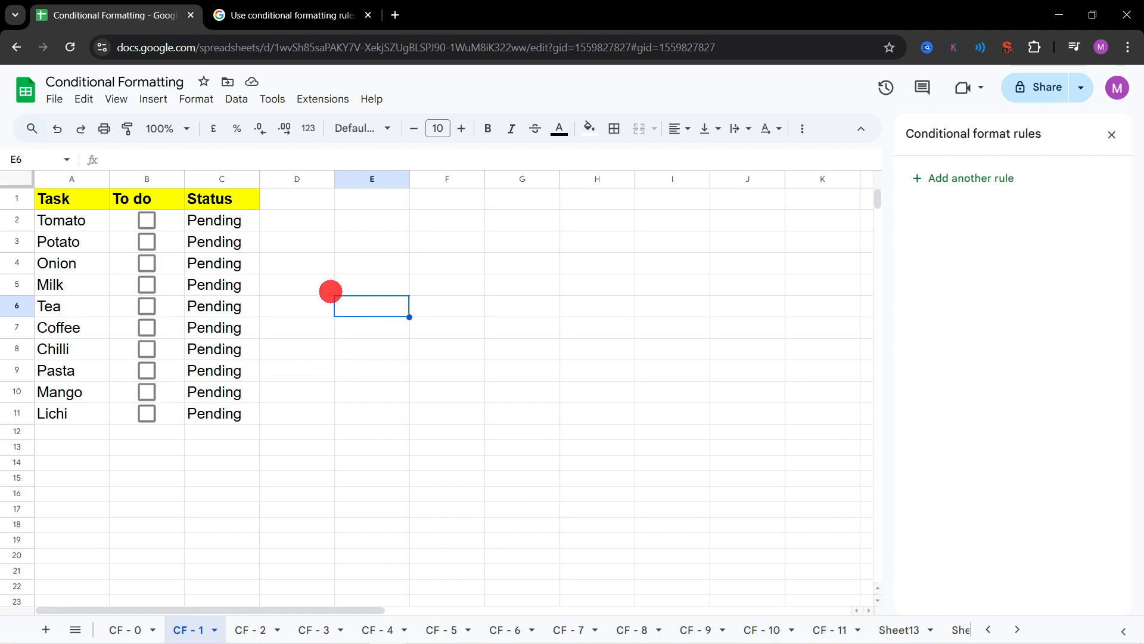
left_click(146, 264)
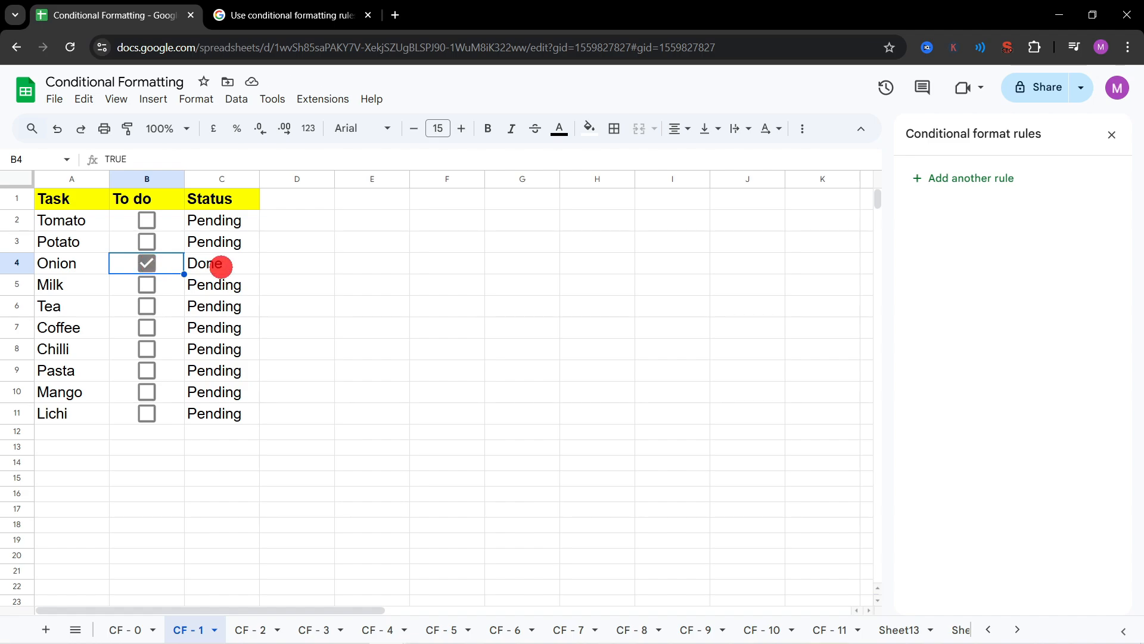
left_click(221, 266)
left_click(282, 160)
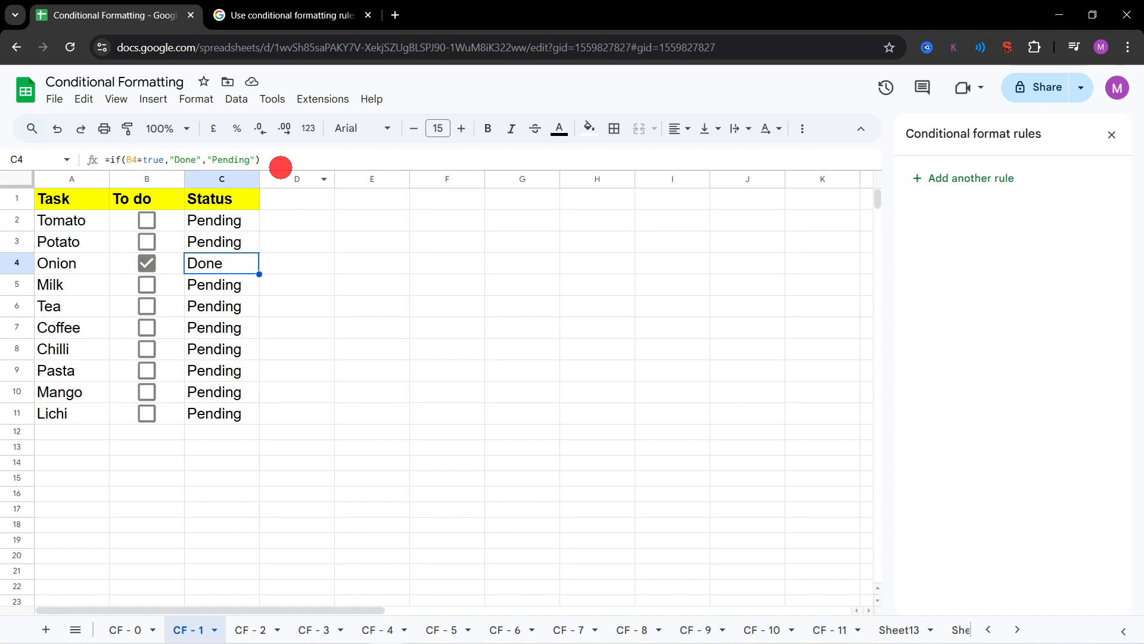
left_click_drag(286, 160, 121, 159)
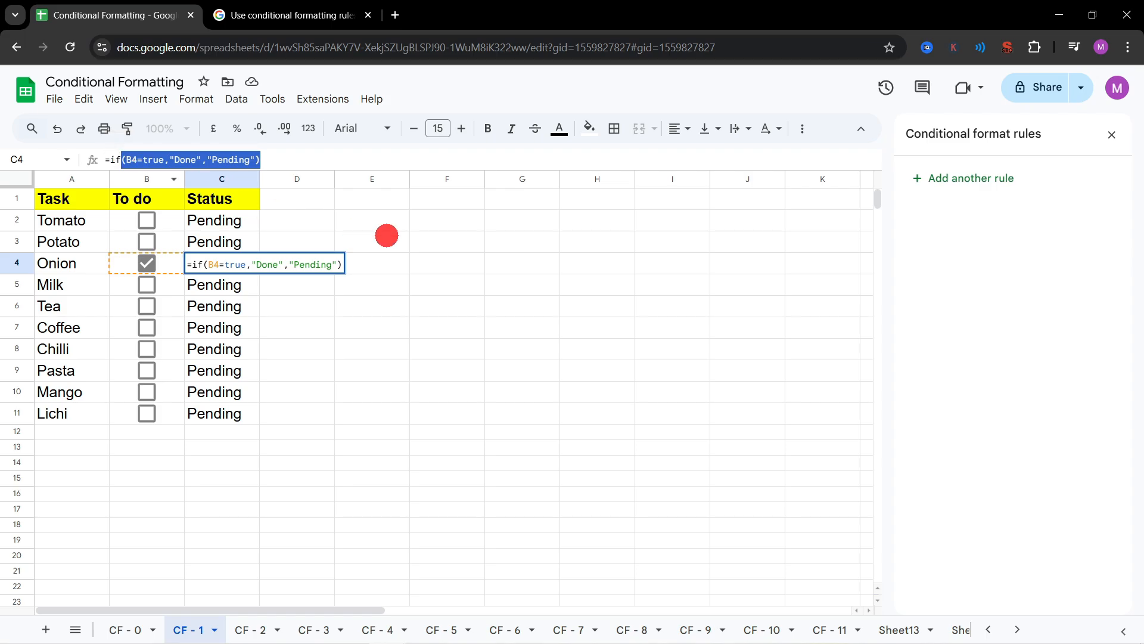
left_click(483, 260)
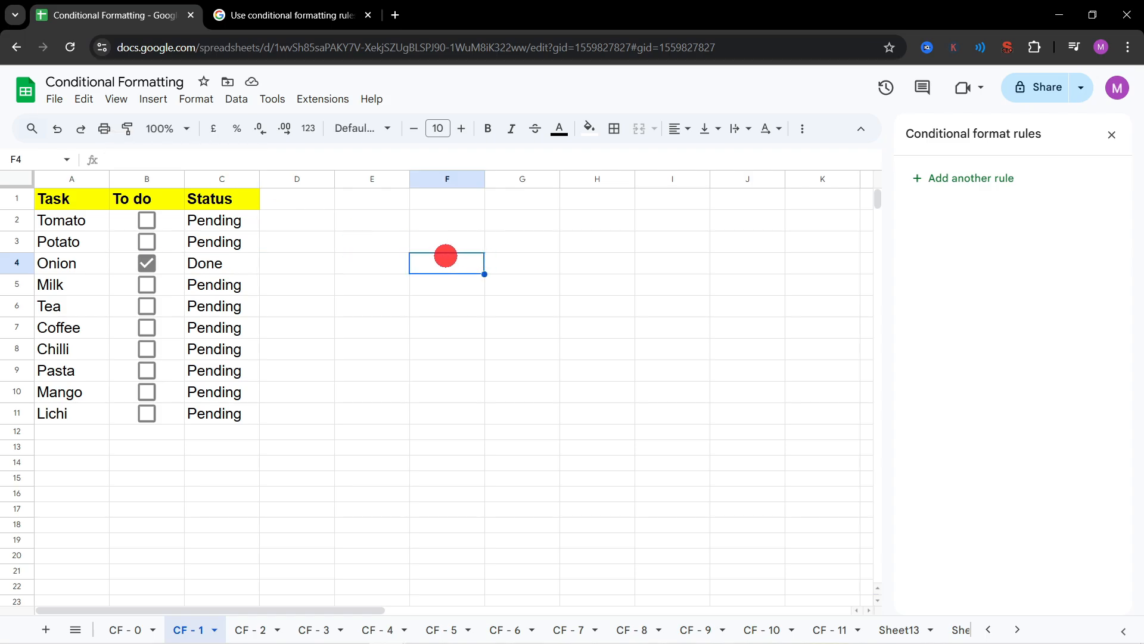
key("ctrl+z")
Step: Insert a tick box in cell E2 and fill it down to E11
left_click(394, 218)
left_click(153, 100)
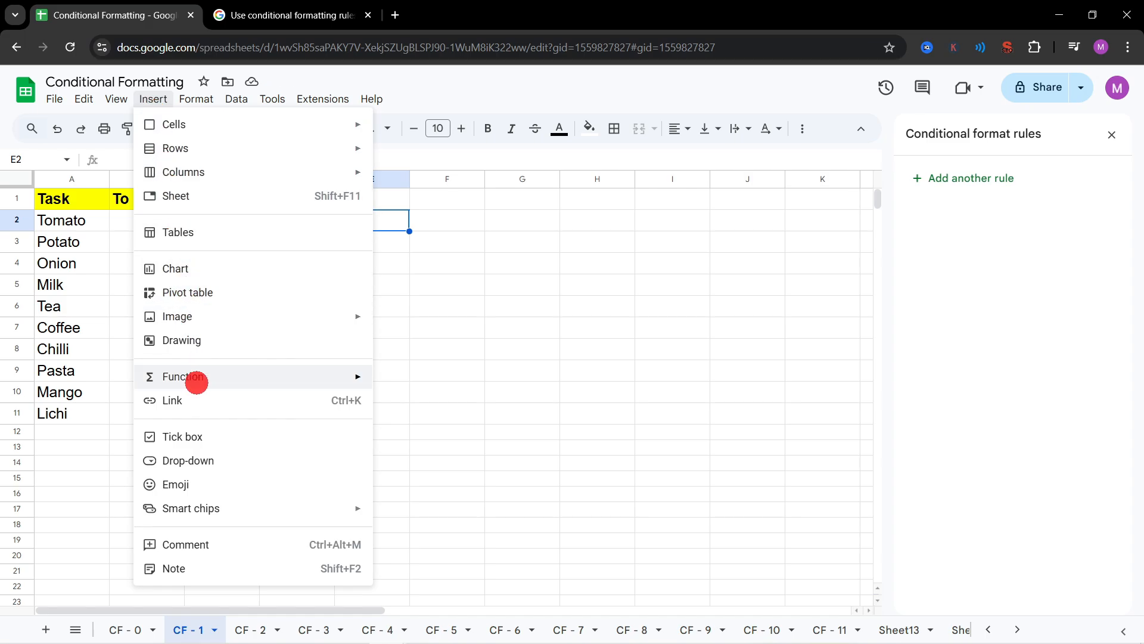
left_click(203, 431)
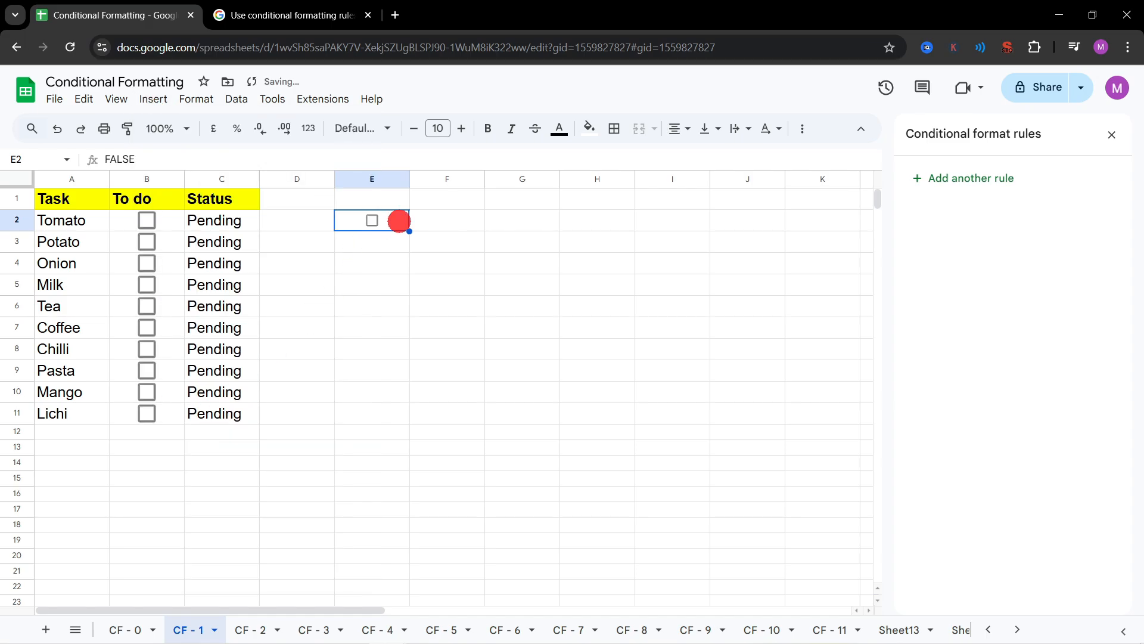
left_click_drag(410, 231, 400, 401)
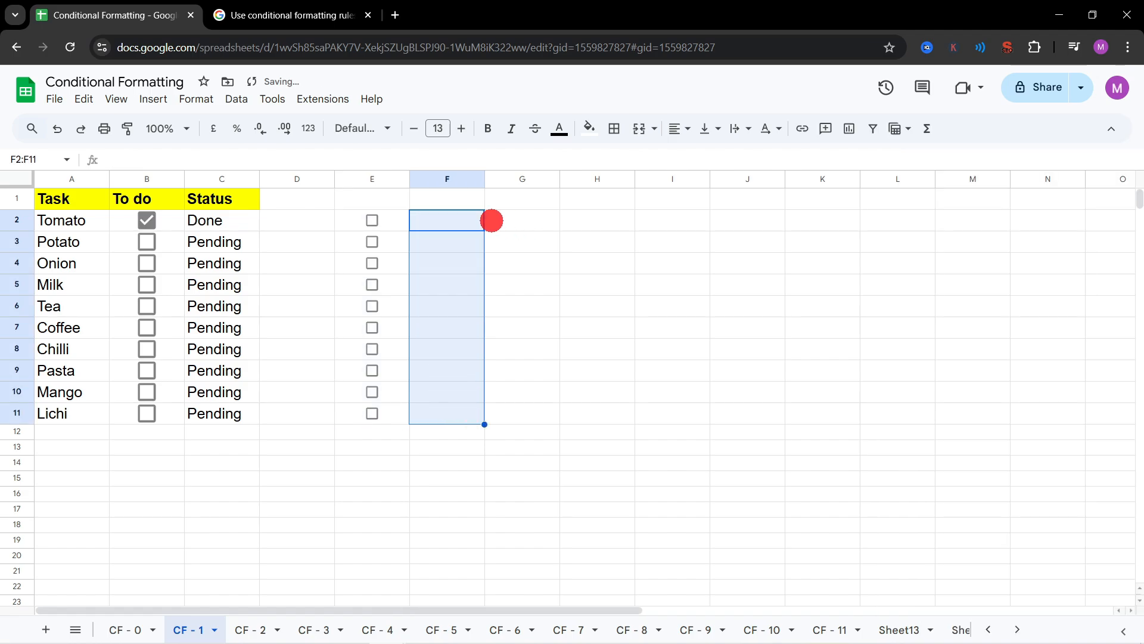
Step: Enter the formula =IF(E2=true,"DONE", "Pending") in cell F2
double_click(468, 218)
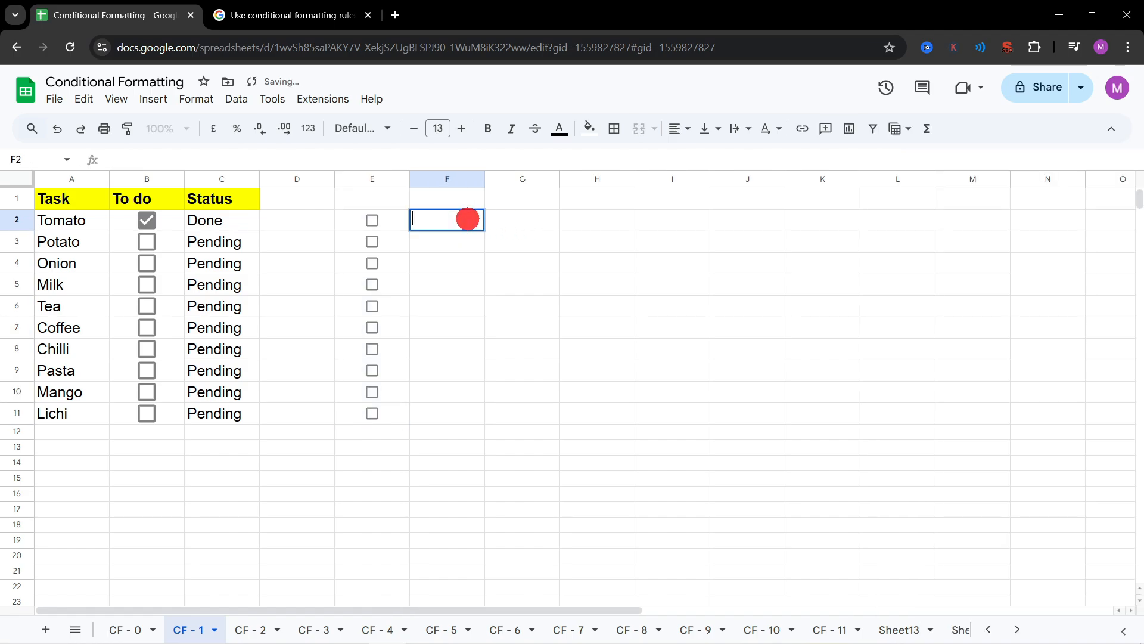
type("=if")
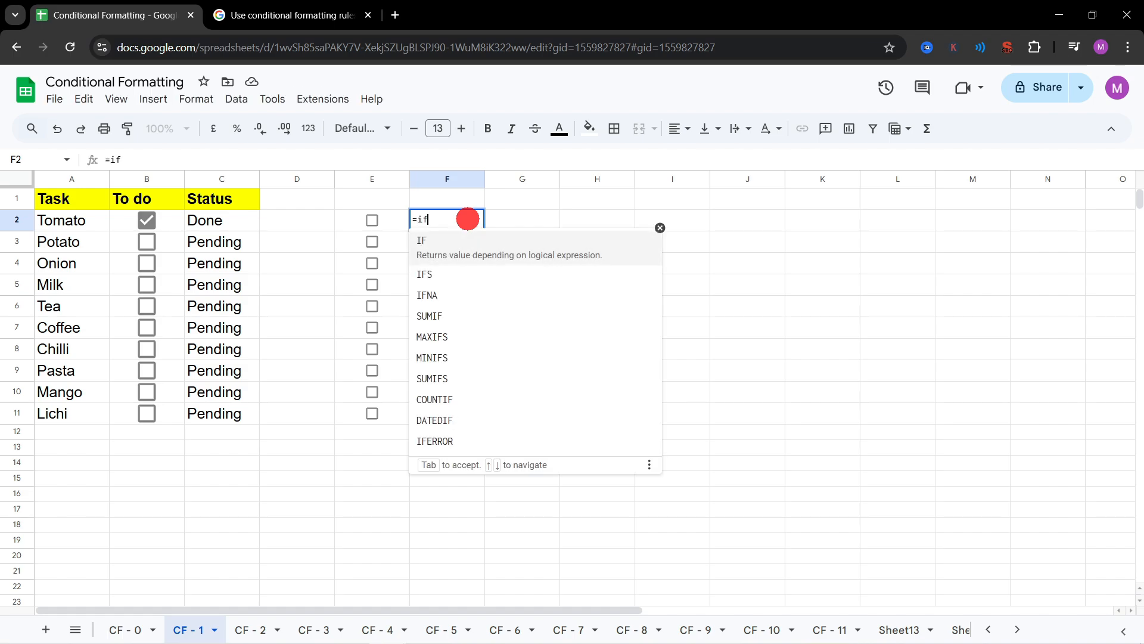
key("Tab")
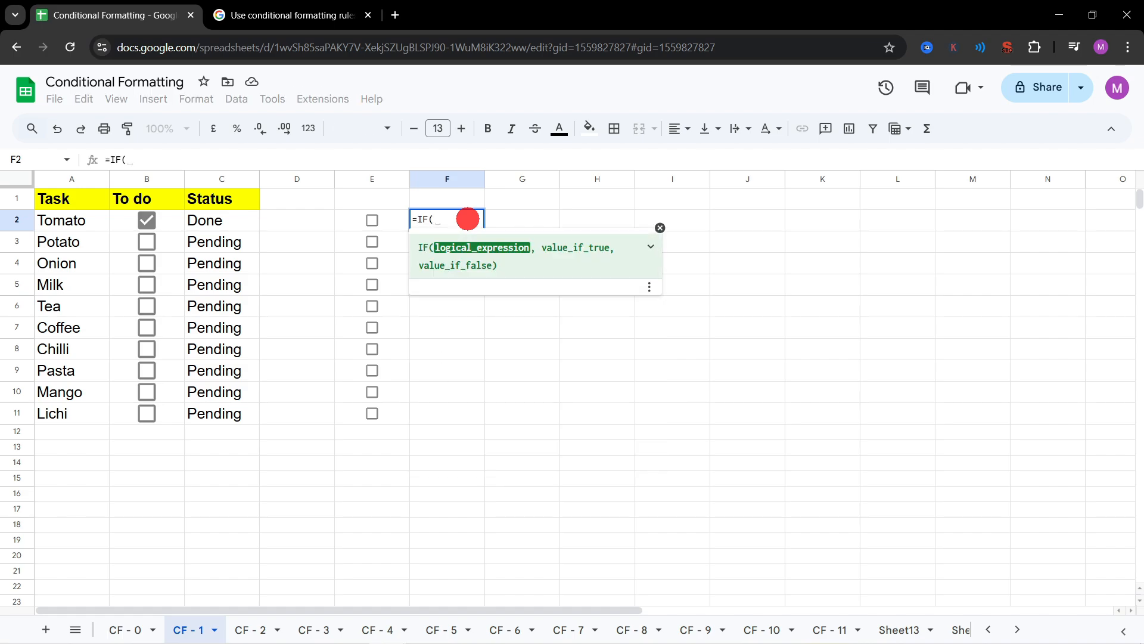
left_click(367, 223)
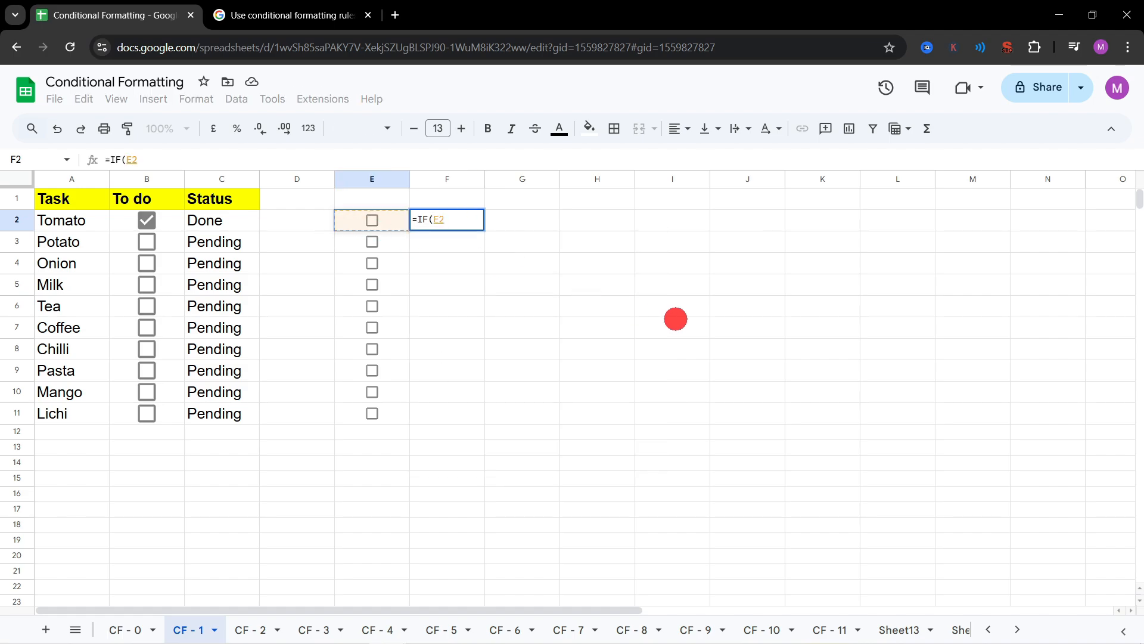
type("=true")
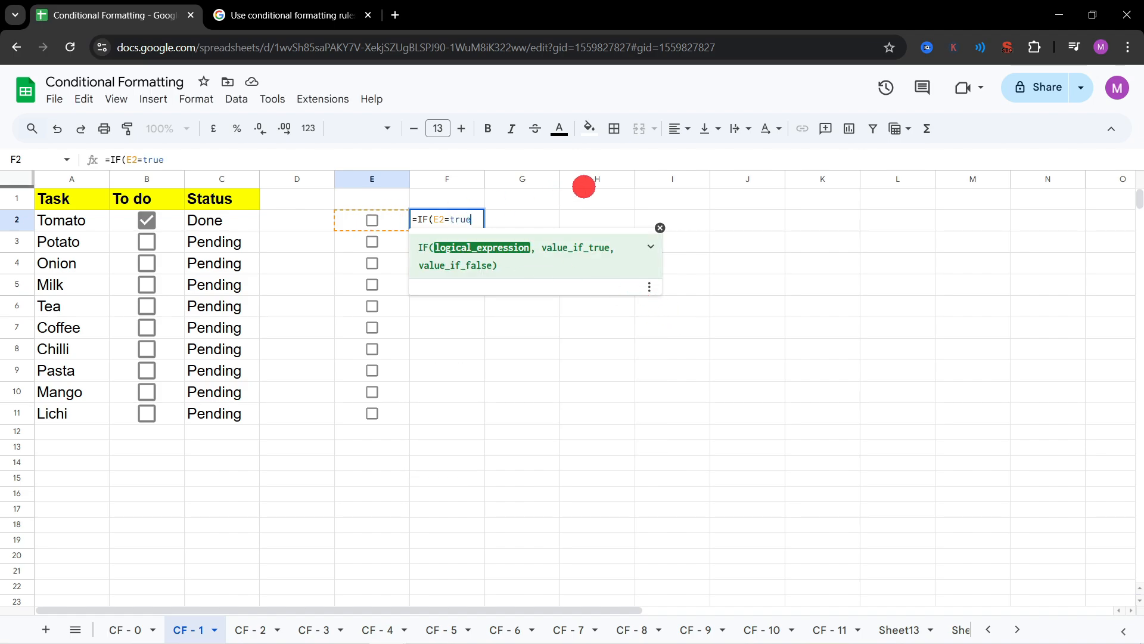
type(",")
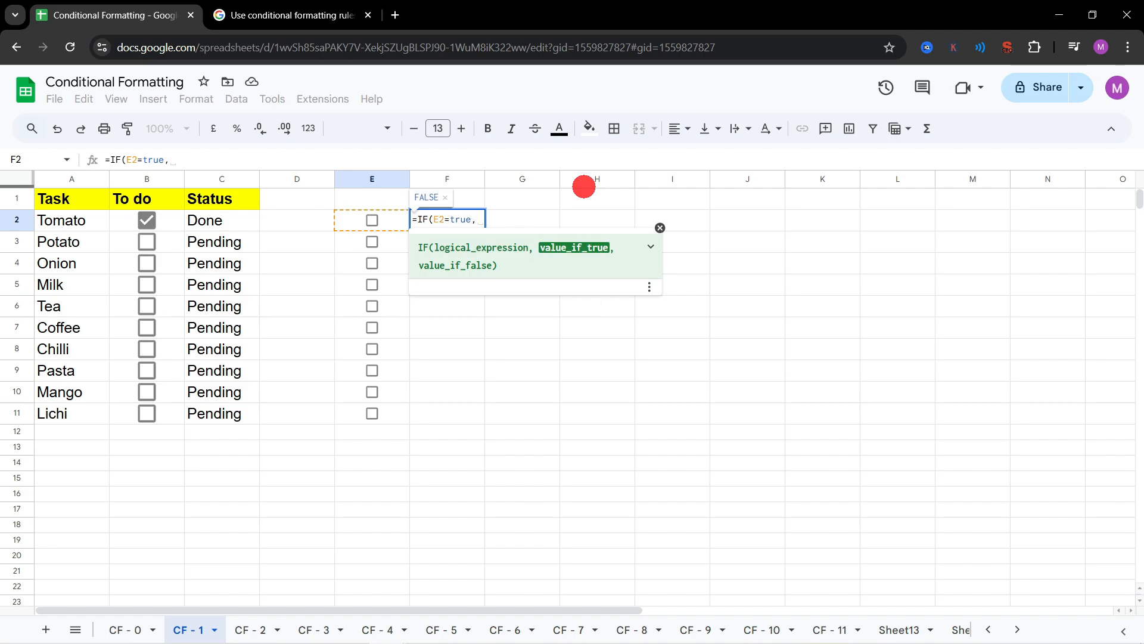
type("\"DONE")
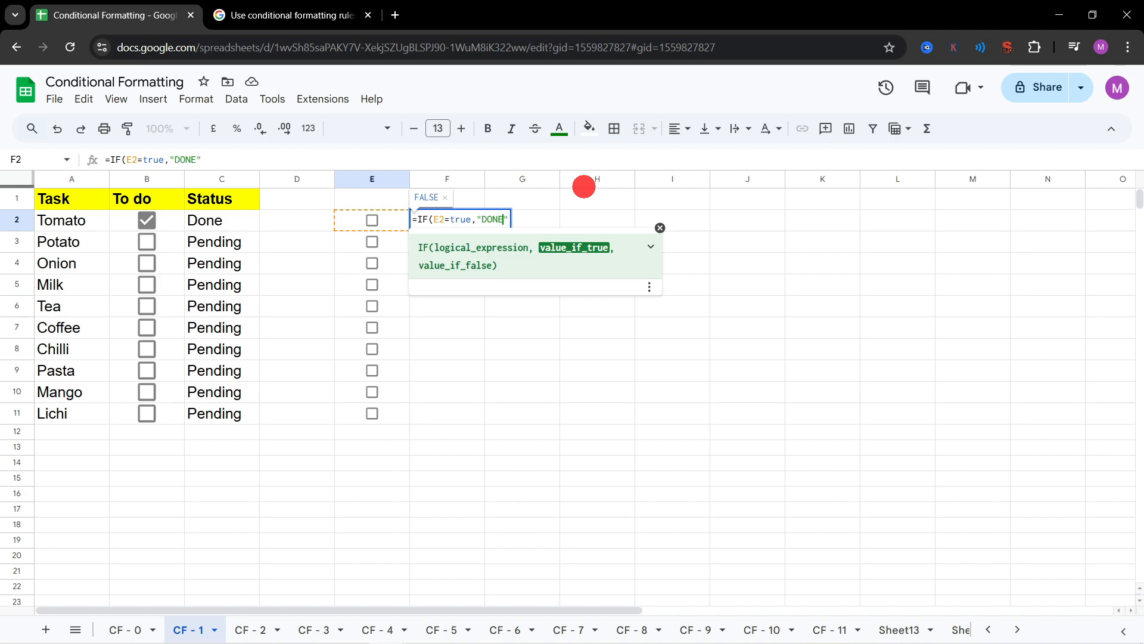
type("\",")
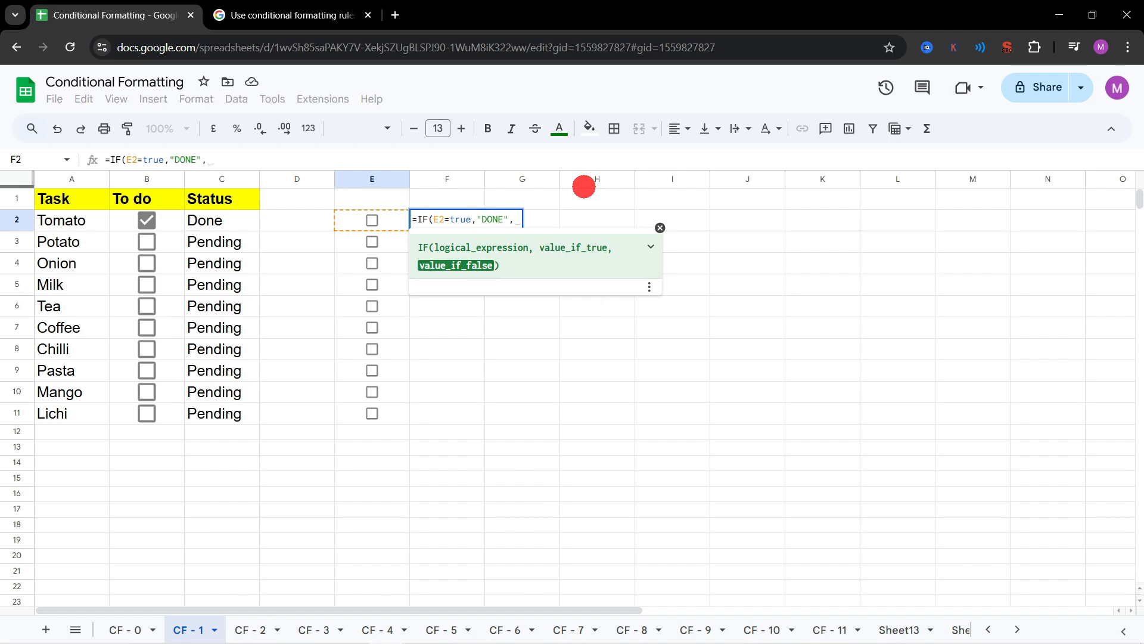
type(" \"Pending")
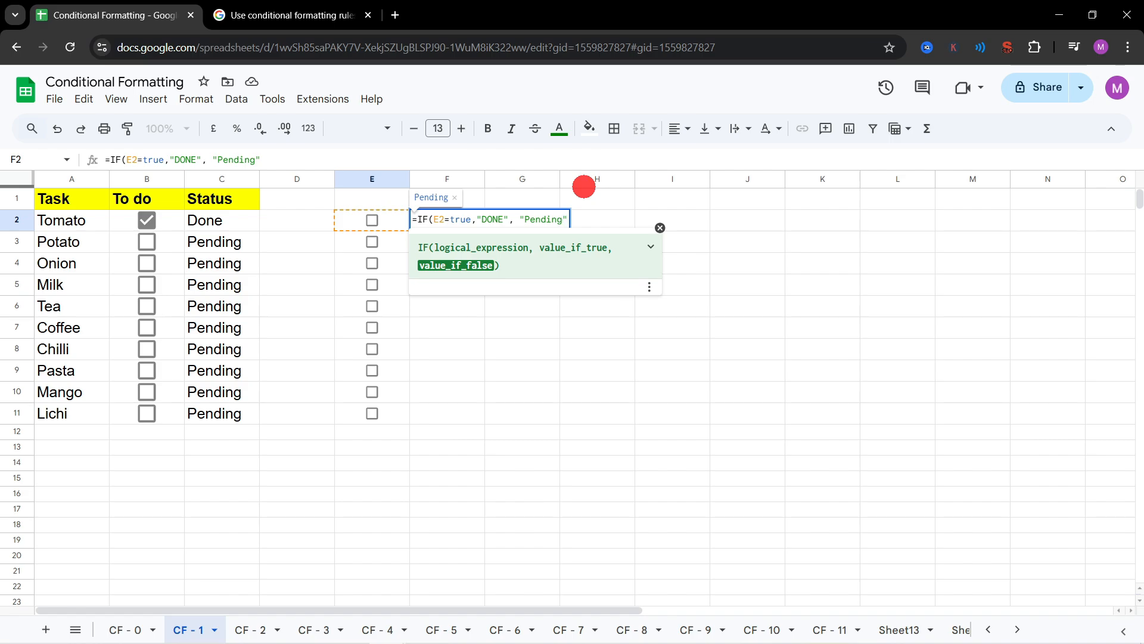
type(")")
key("Return")
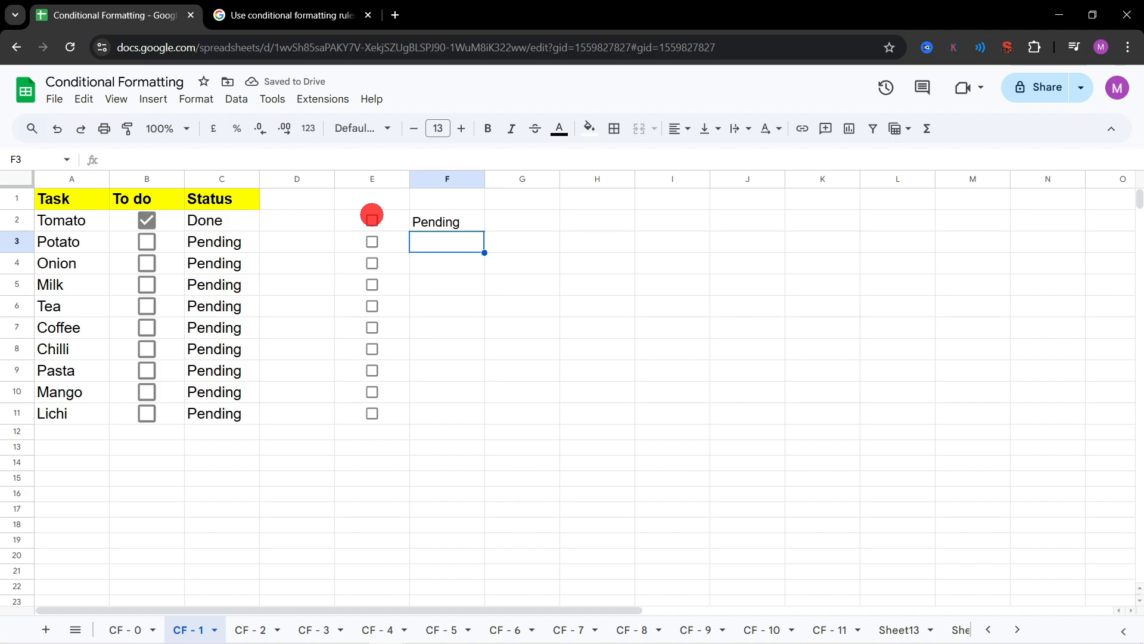
Step: Test the F2 formula by ticking and unticking the box in E2
left_click(372, 218)
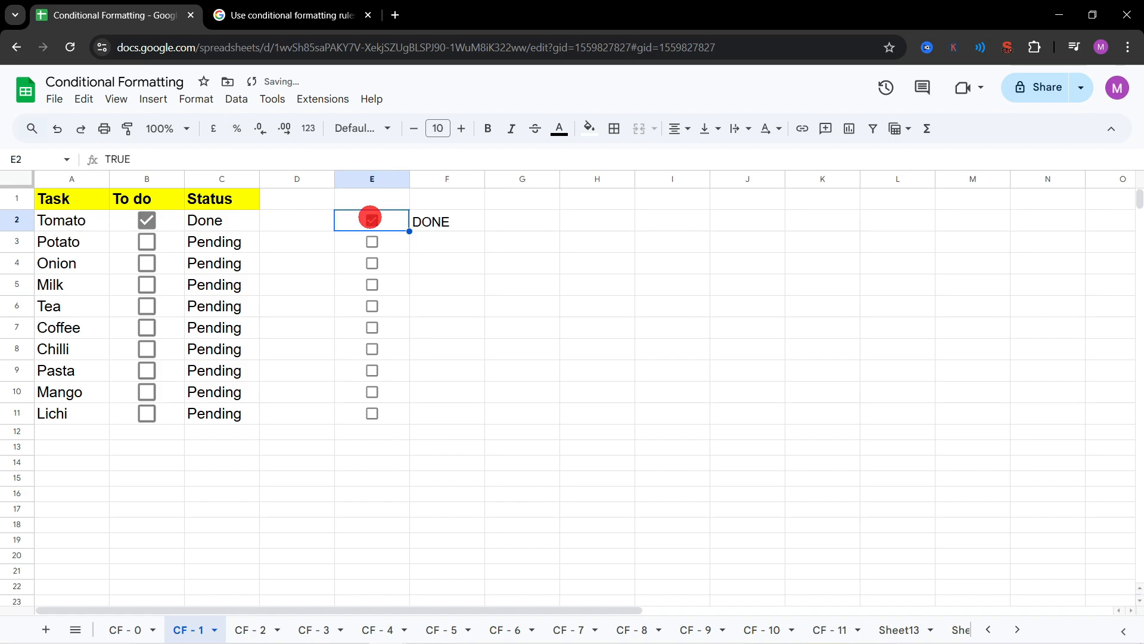
left_click(371, 218)
left_click(376, 261)
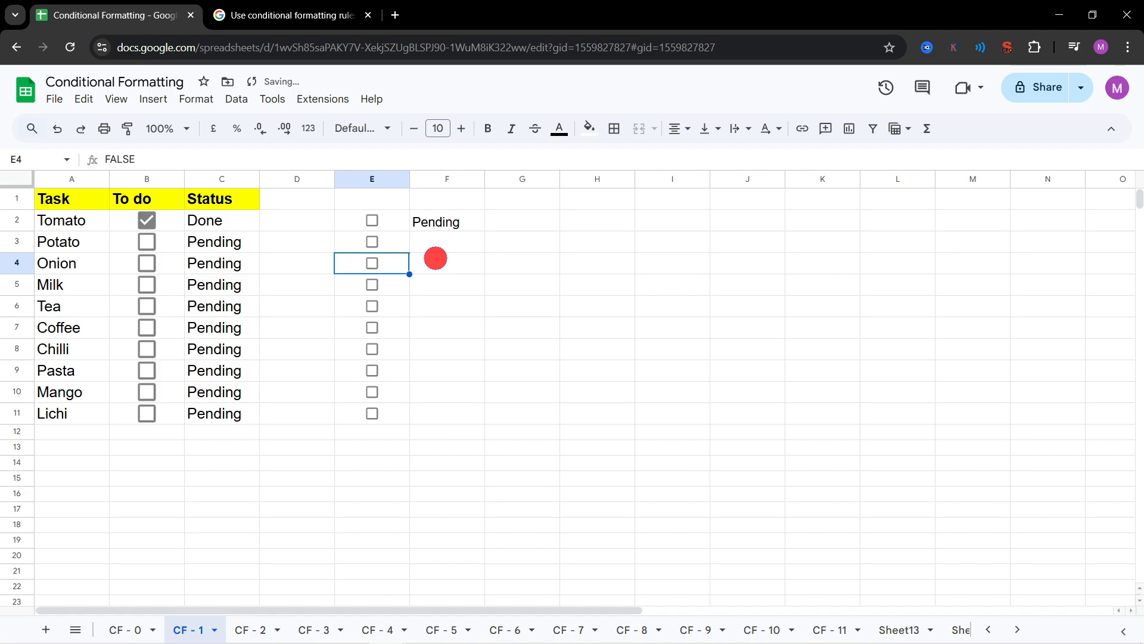
left_click(388, 294)
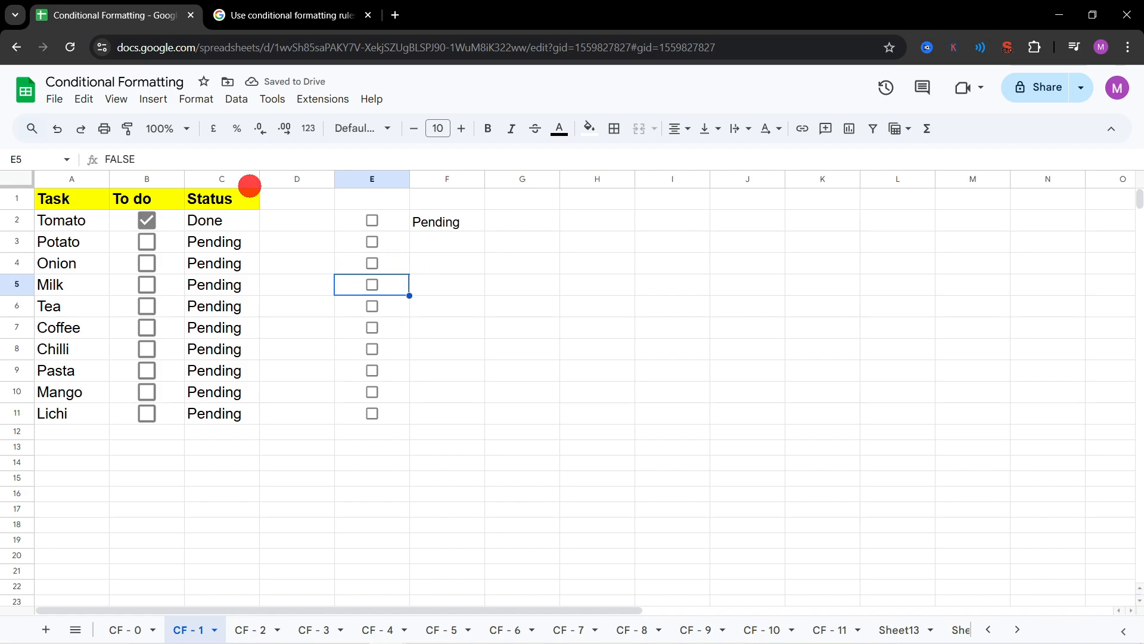
left_click(372, 280)
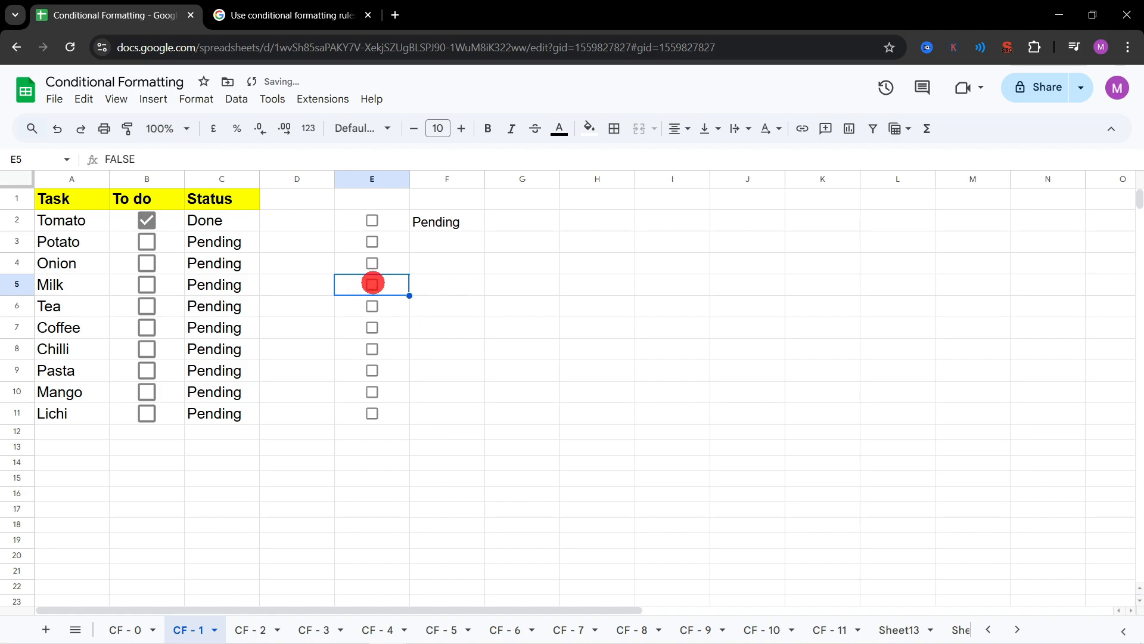
Step: Fill the F2 formula down to F11 and tick the box in E6 to test it
left_click(440, 219)
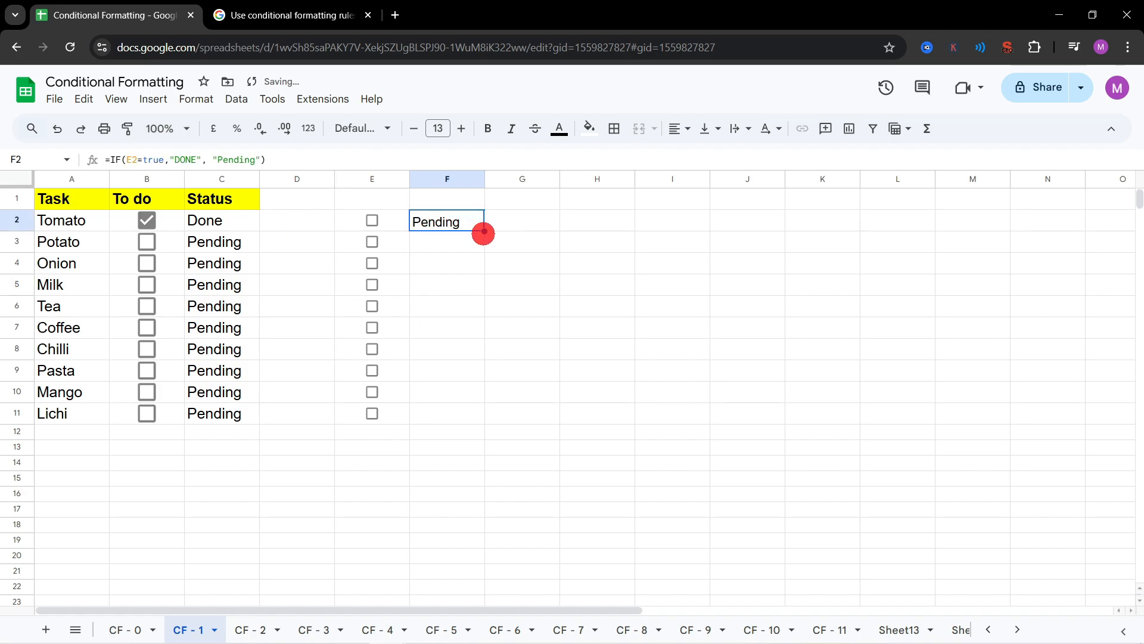
left_click_drag(483, 230, 465, 410)
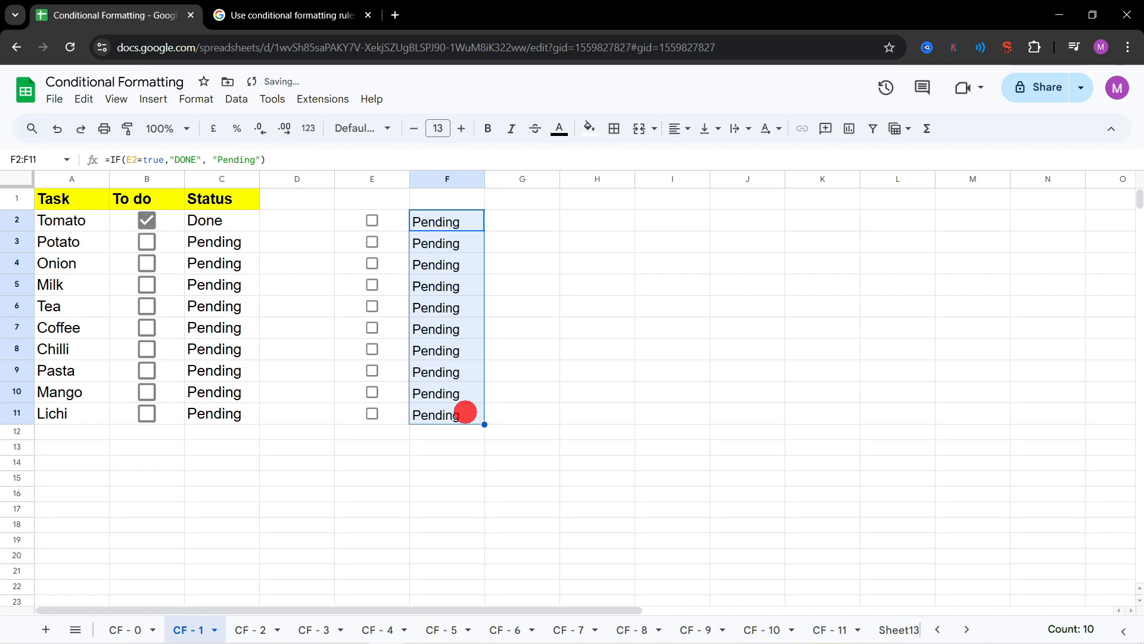
left_click(377, 302)
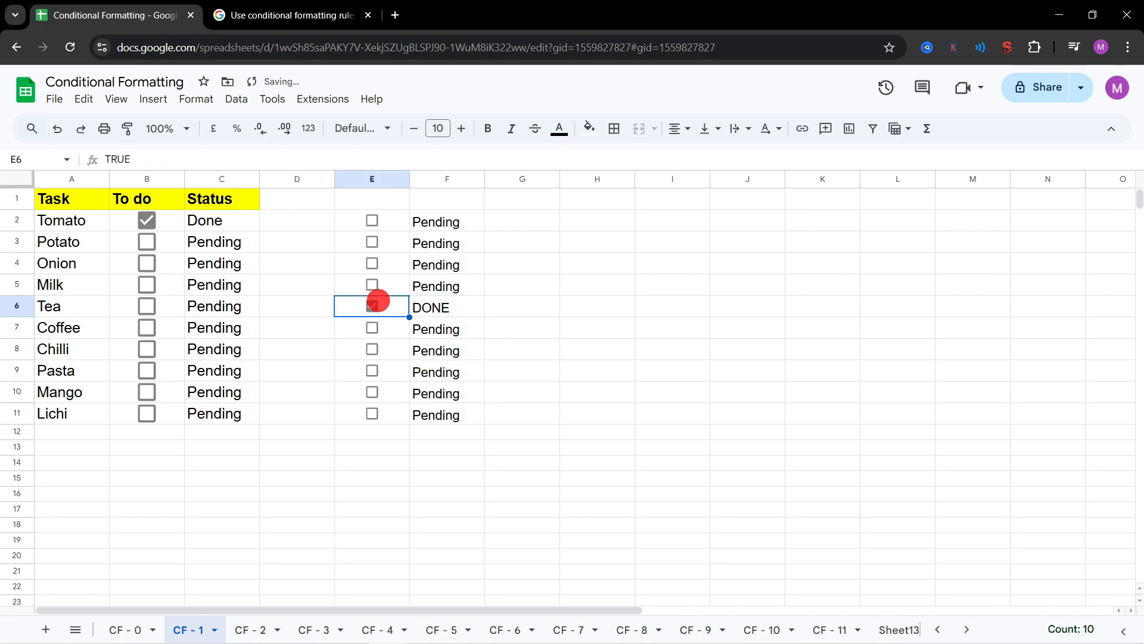
Step: Tick the boxes in E8, E10 and E11 to test the filled-down status formula
left_click(373, 349)
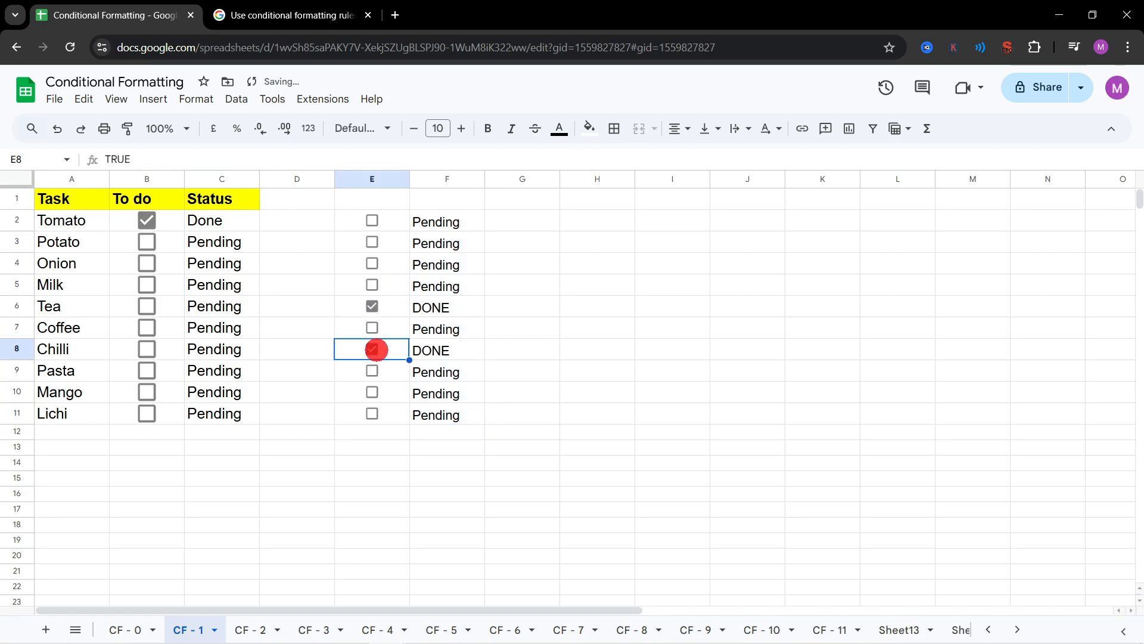
left_click(372, 393)
left_click(372, 412)
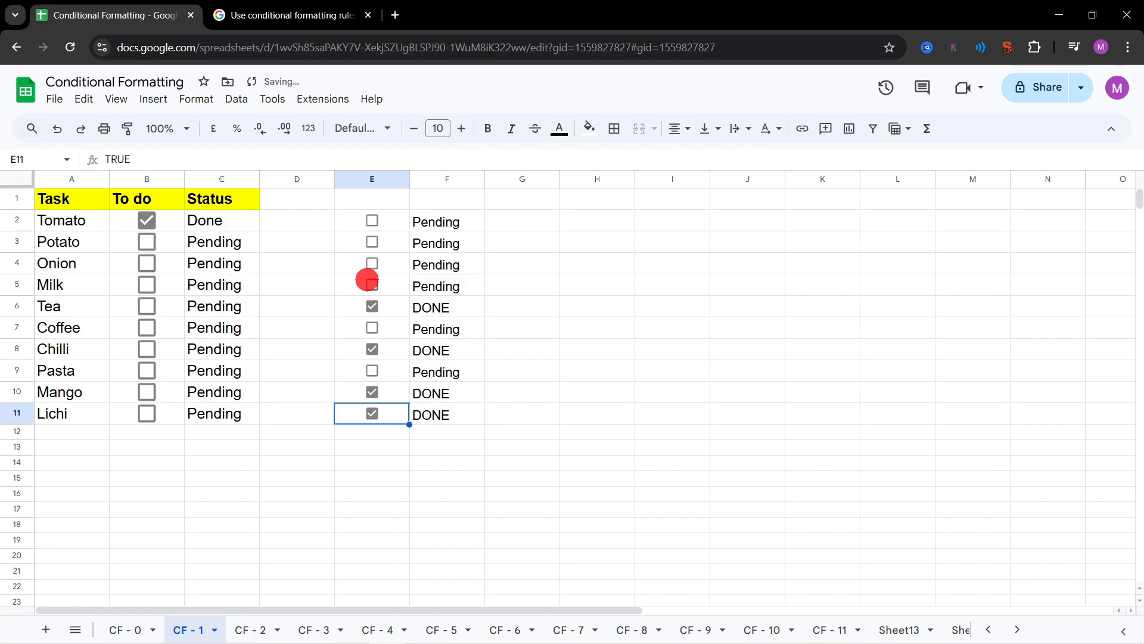
left_click(369, 271)
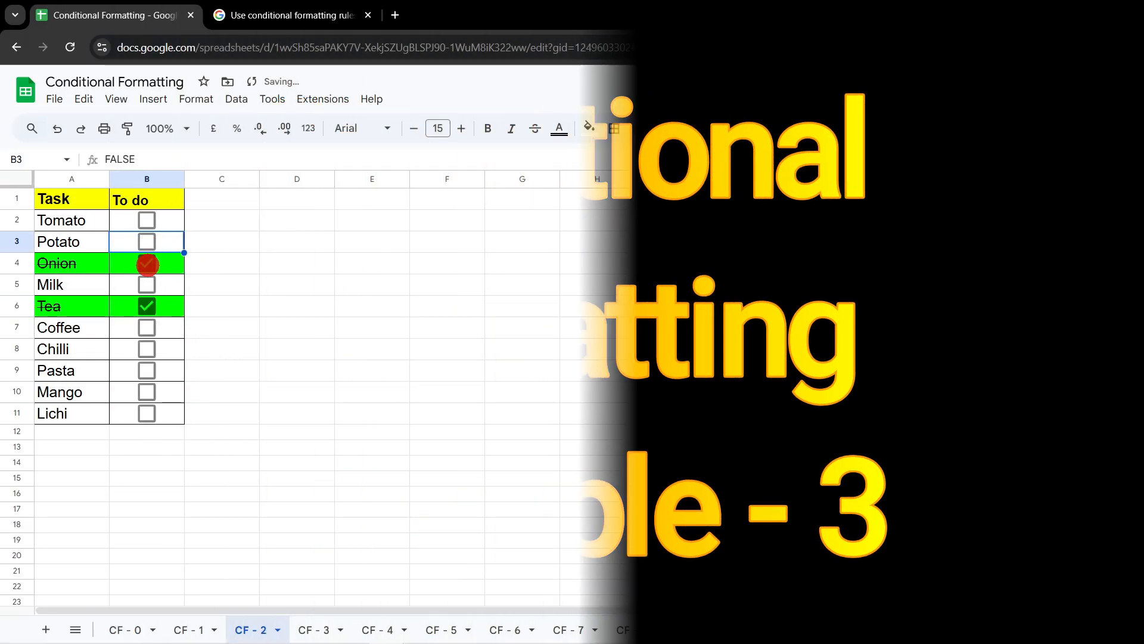
Step: Untick the Tea box in B6 of sheet CF - 2 and copy the table A1:B11 to E1
left_click(147, 305)
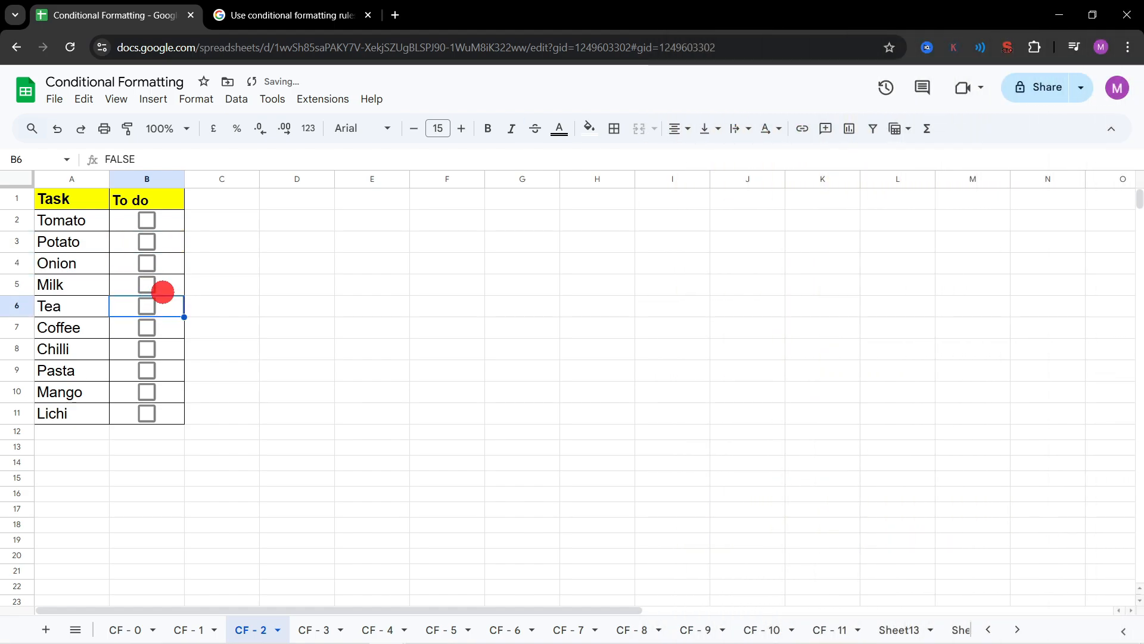
left_click_drag(75, 208, 166, 421)
key("ctrl+c")
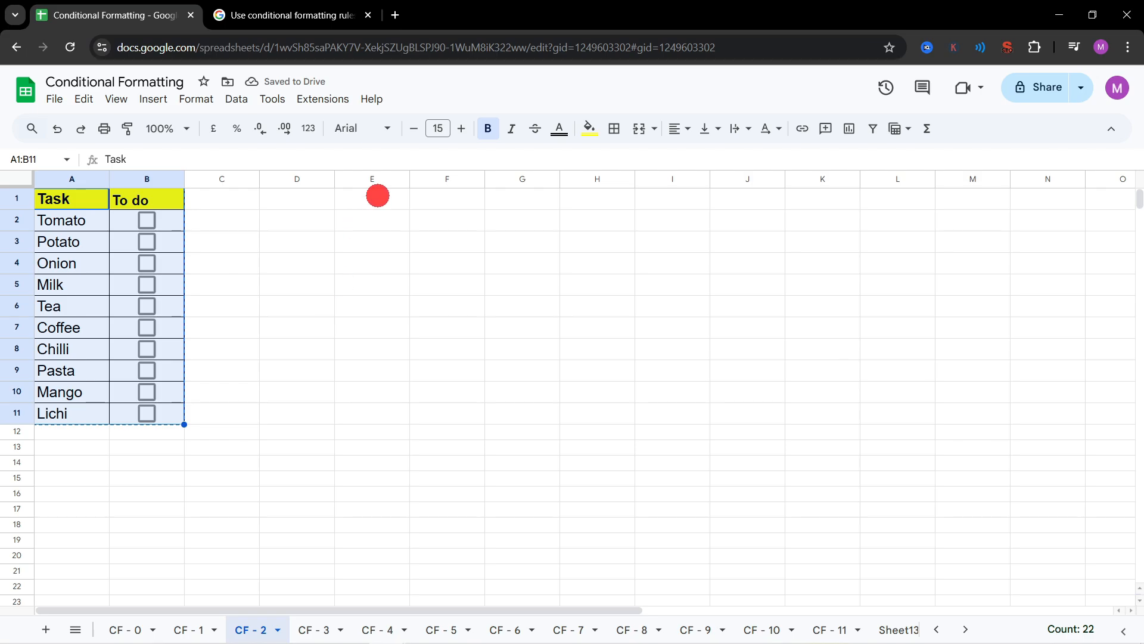
left_click(379, 197)
key("ctrl+v")
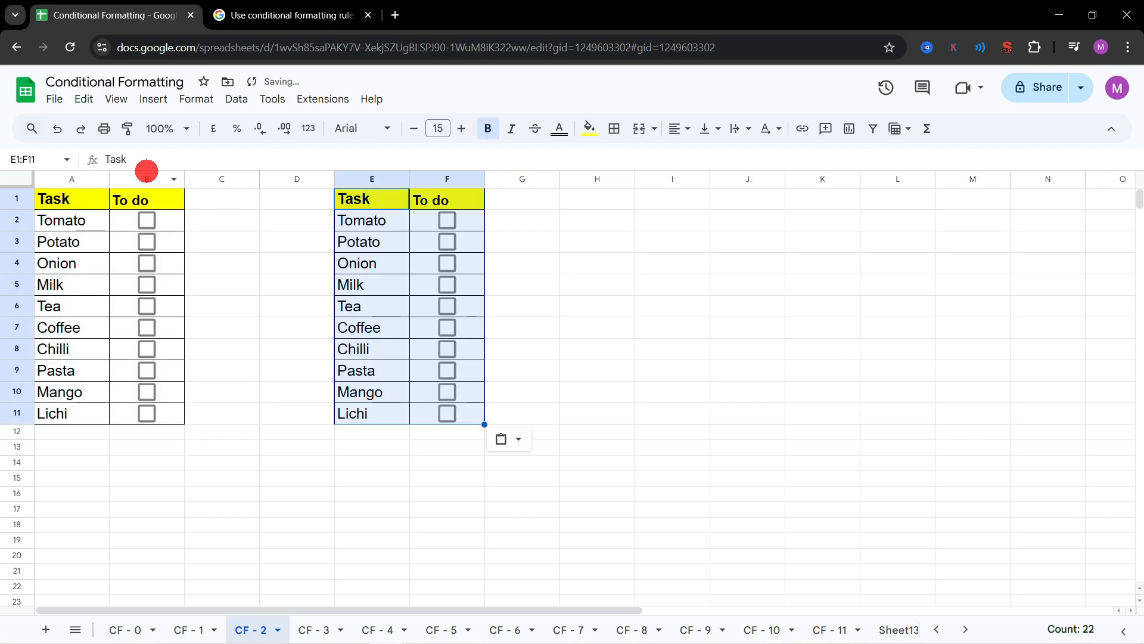
Step: Zoom the sheet to 125% and toggle tick boxes in columns B and F to compare the formatting of both tables
left_click(184, 129)
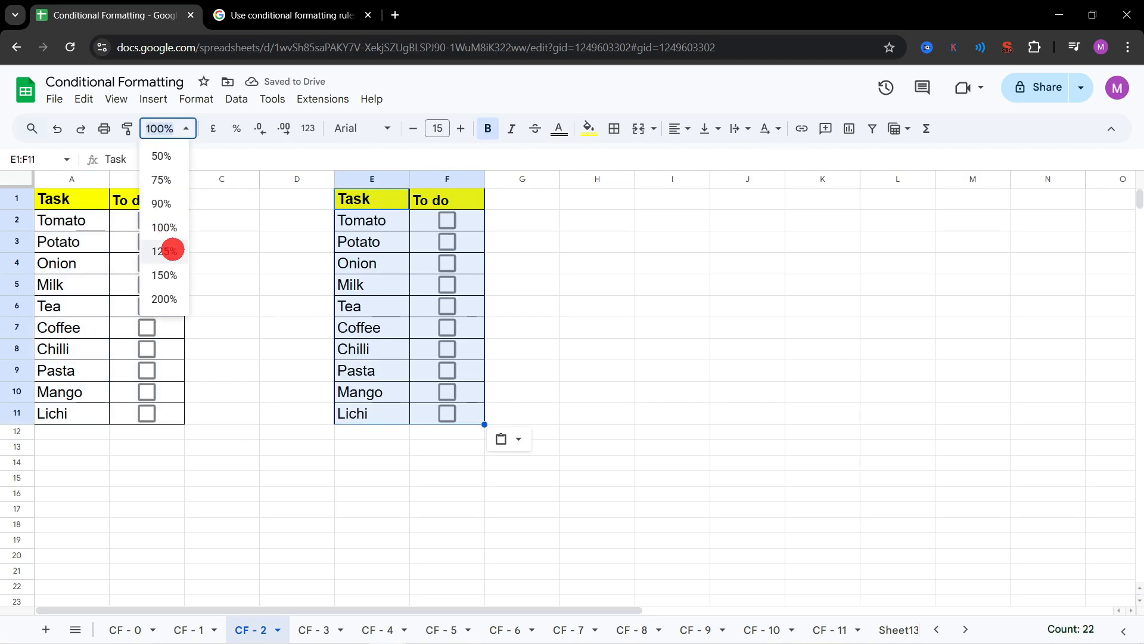
left_click(172, 250)
left_click(171, 245)
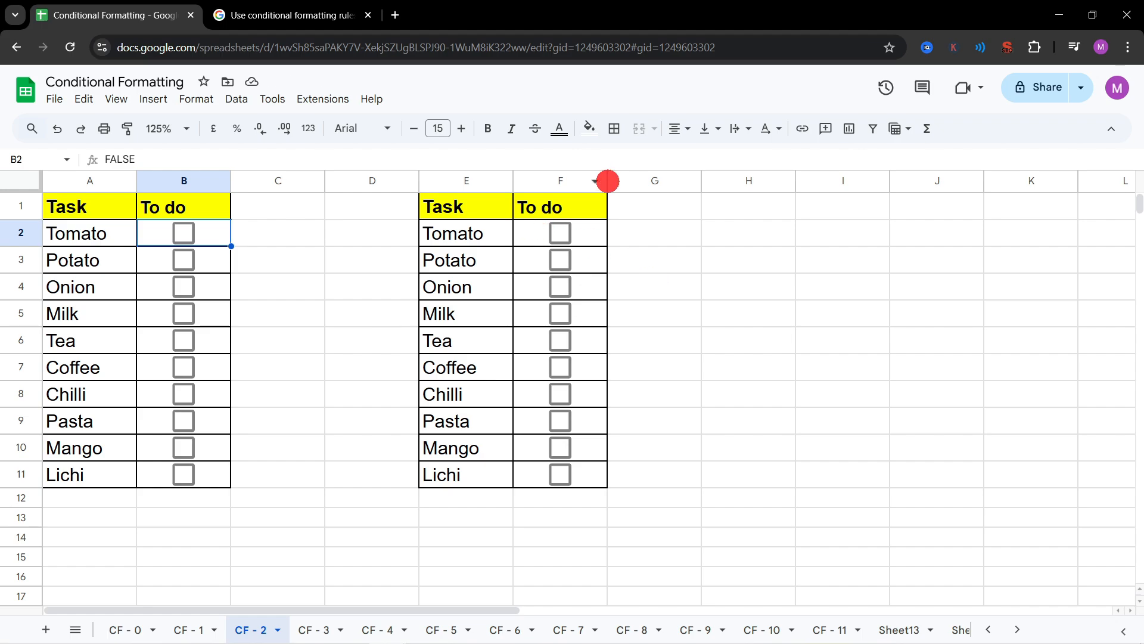
left_click(560, 234)
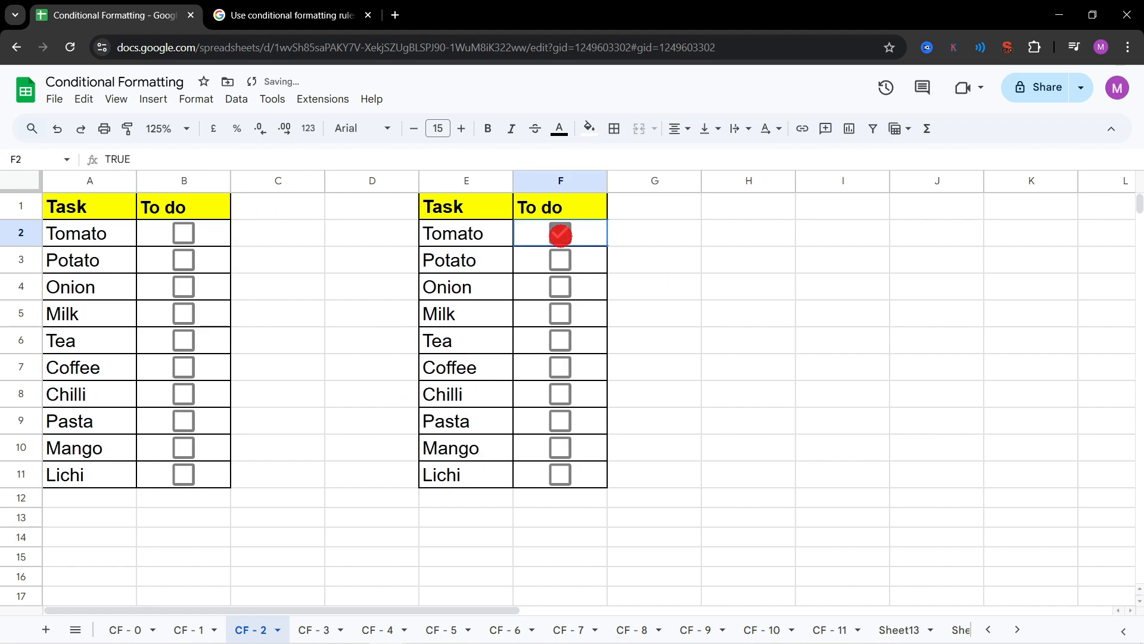
left_click(560, 257)
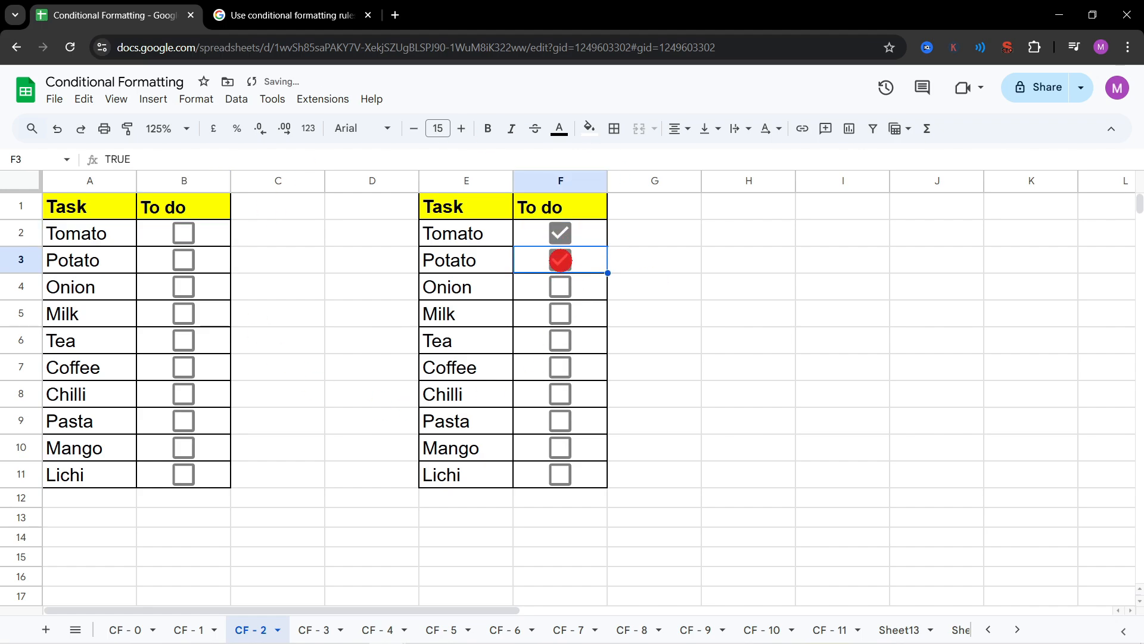
left_click(557, 233)
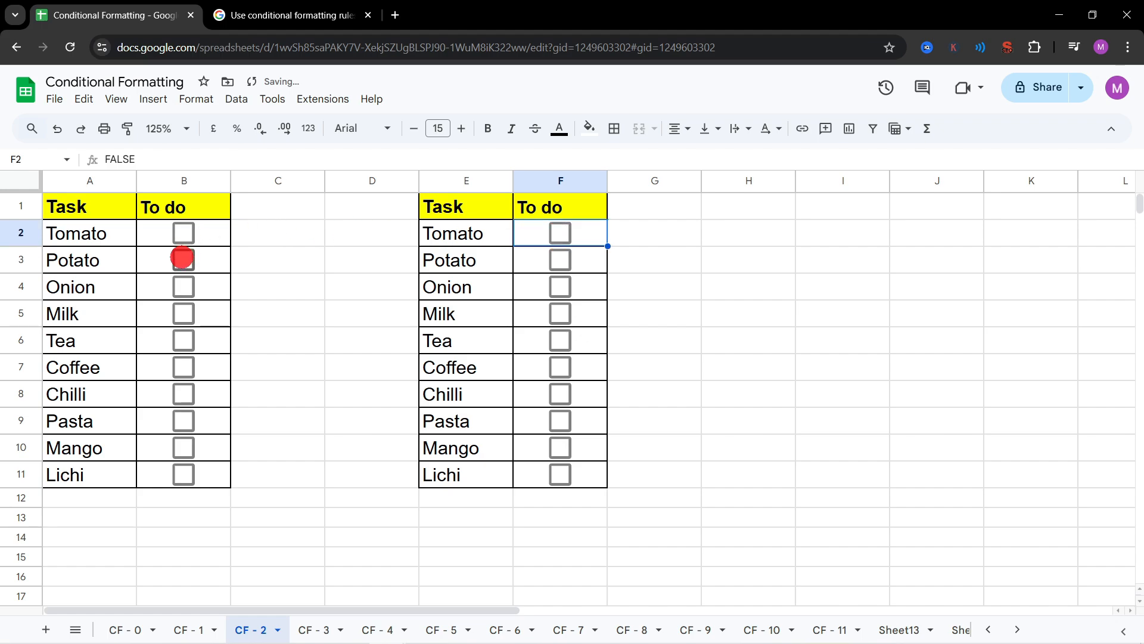
left_click(182, 259)
left_click(183, 259)
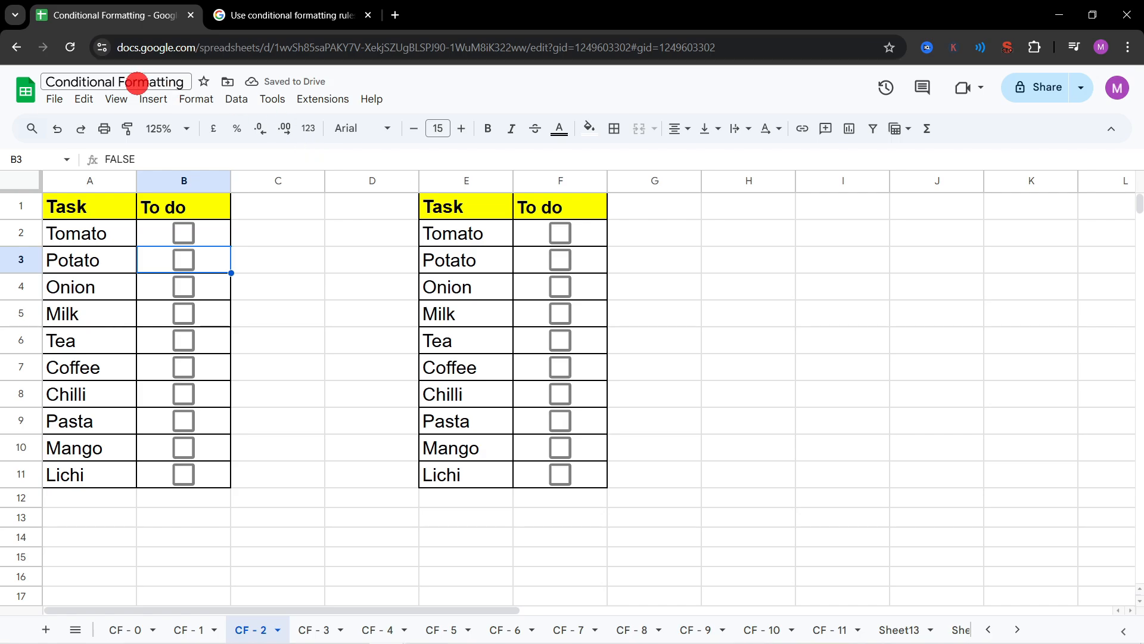
Step: Add a single-colour conditional format rule and apply it to the range E2:F11
left_click(193, 100)
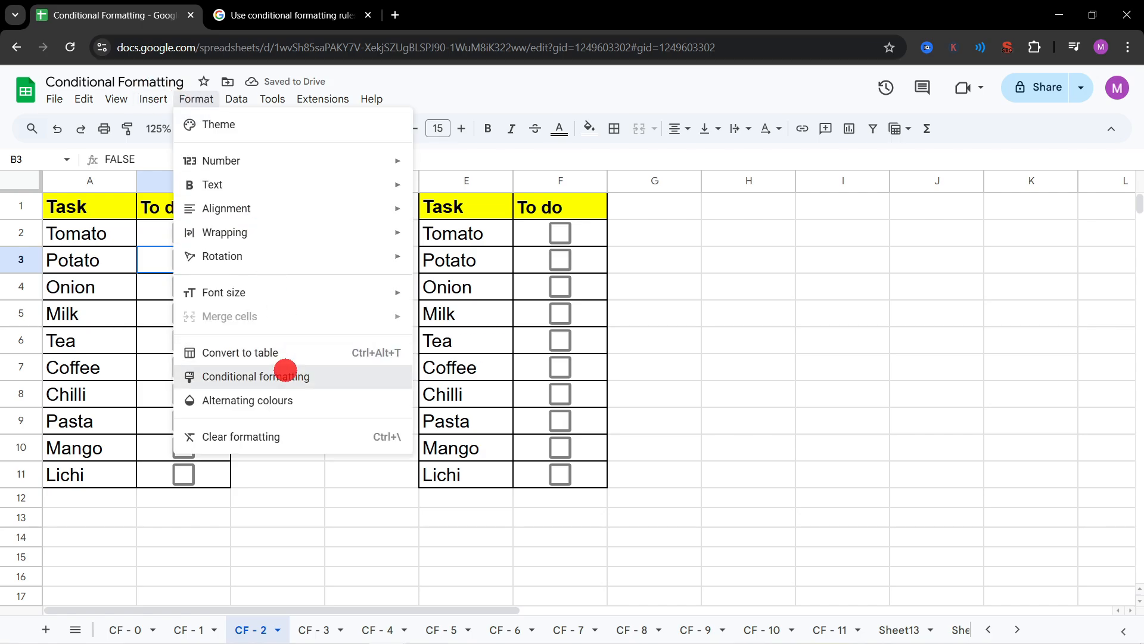
left_click(286, 371)
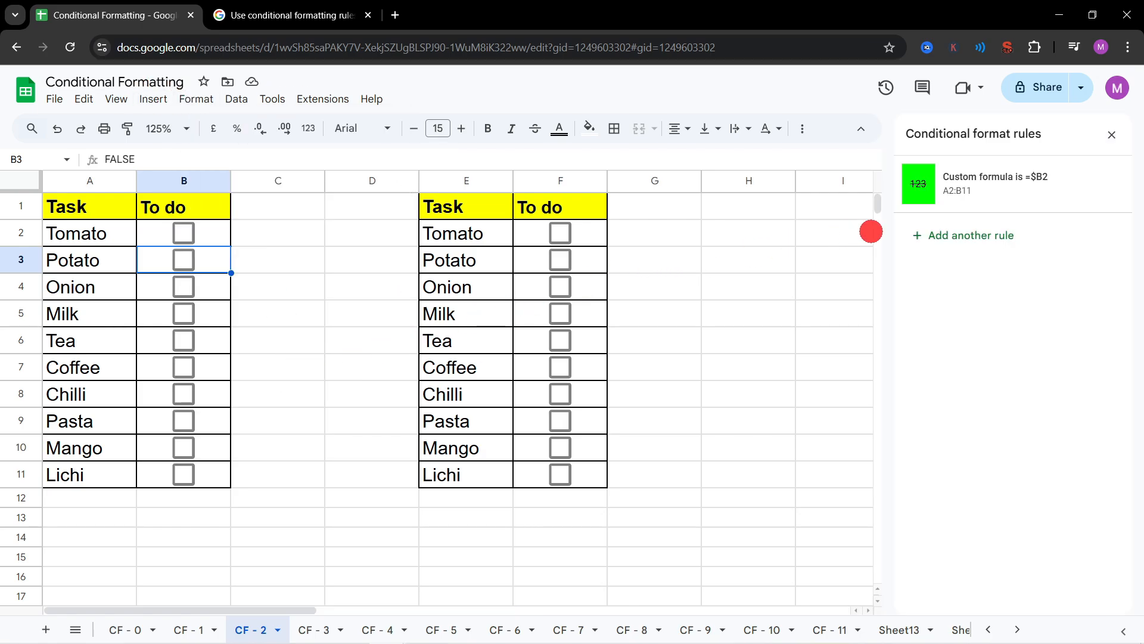
left_click(930, 234)
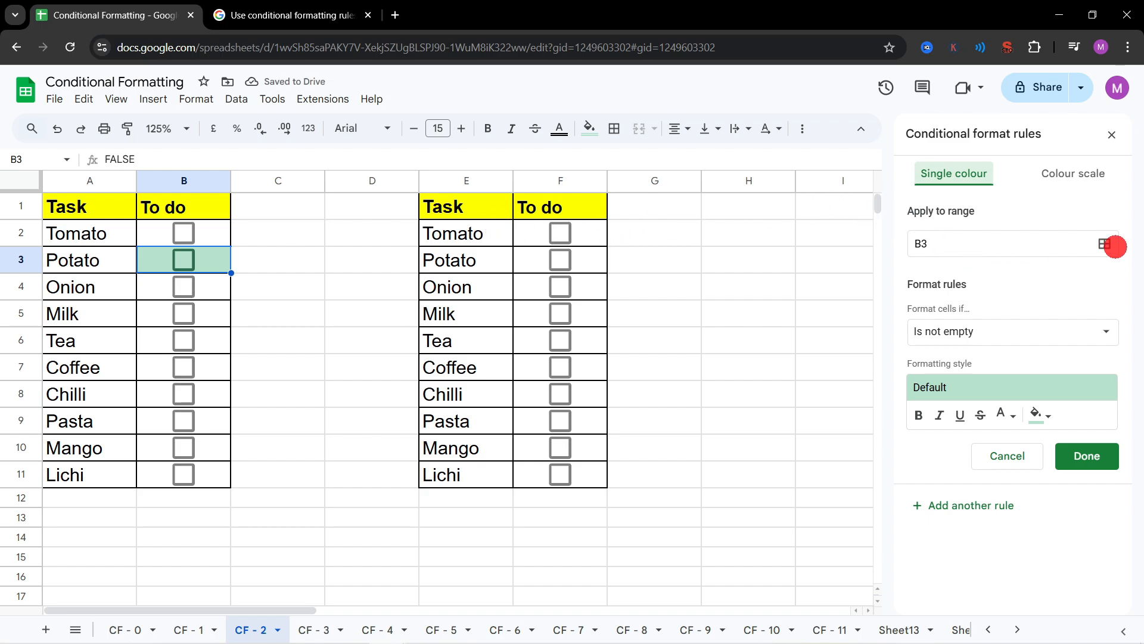
left_click(1105, 244)
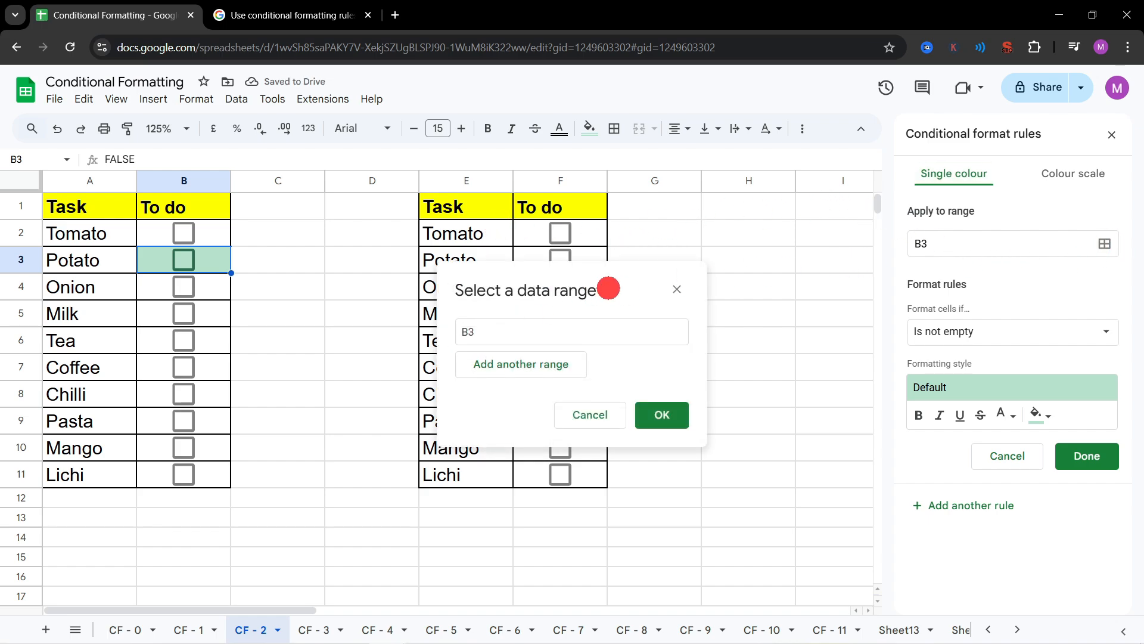
left_click_drag(608, 288, 805, 203)
left_click(754, 238)
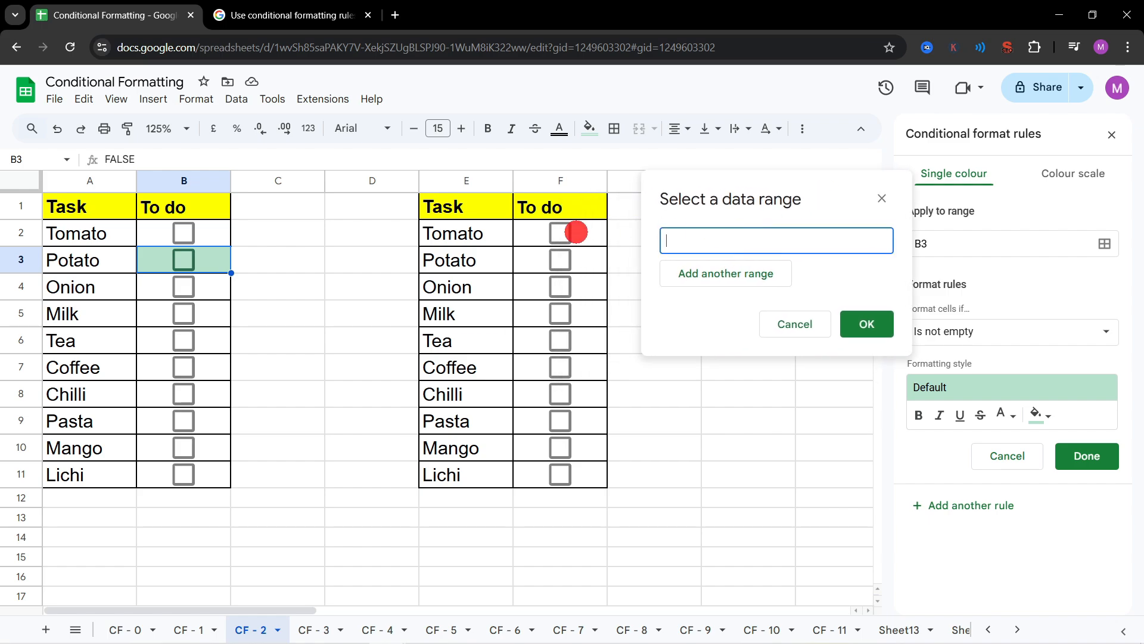
left_click_drag(477, 234, 574, 474)
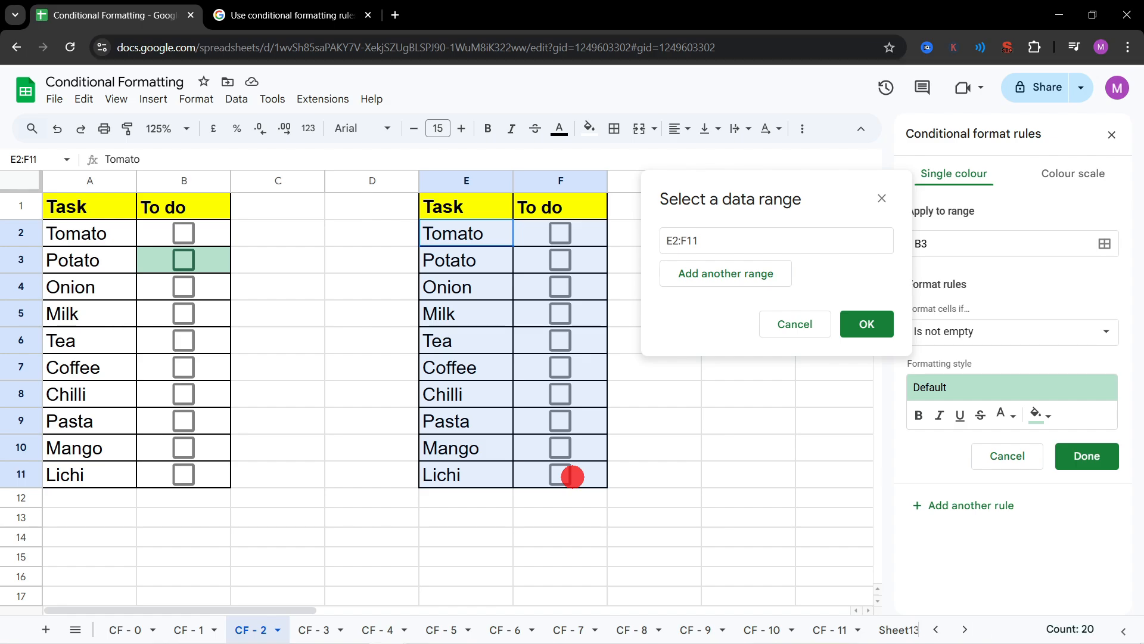
left_click(860, 322)
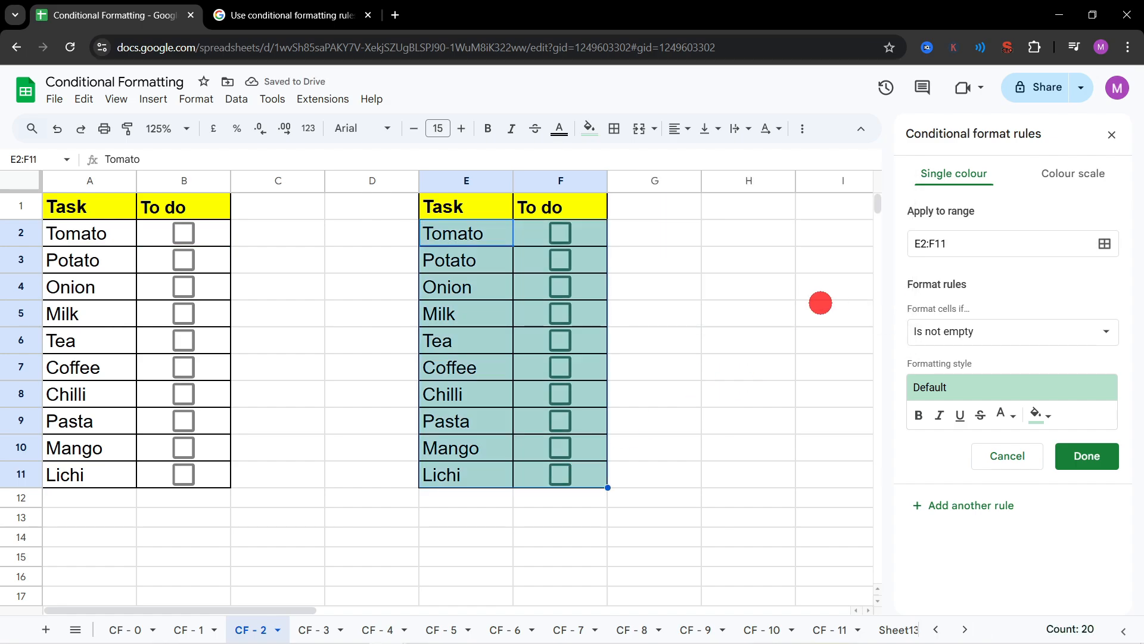
Step: Set the E2:F11 rule's condition to the custom formula =$F2, checking the original rule's effect by toggling the box in B2
left_click(1103, 333)
scroll(954, 409, "down", 1)
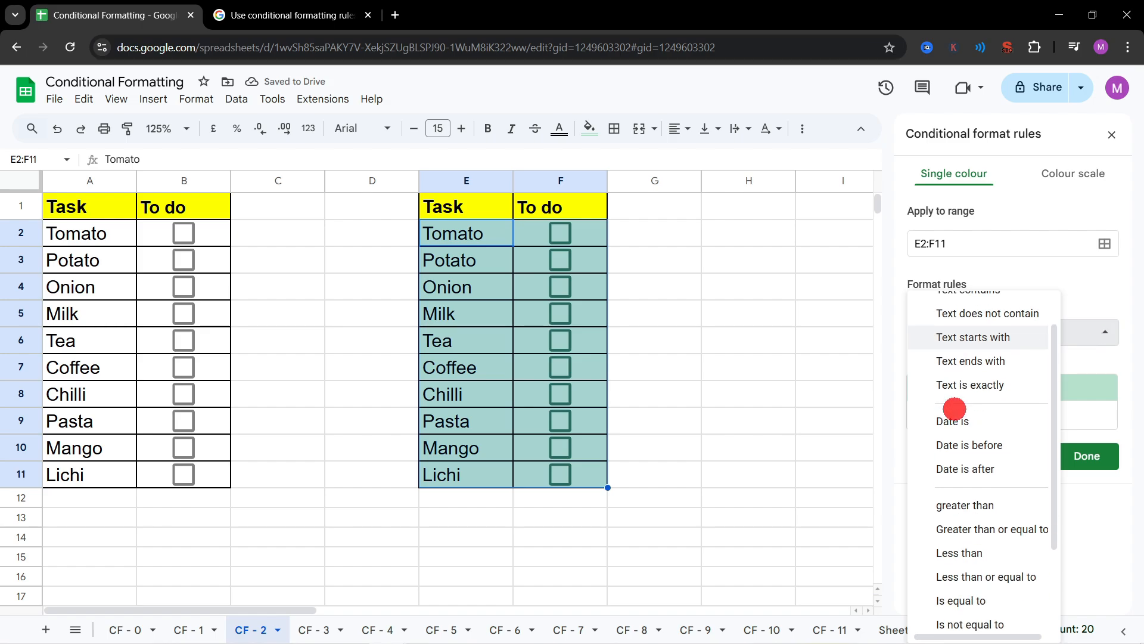
scroll(954, 408, "down", 2)
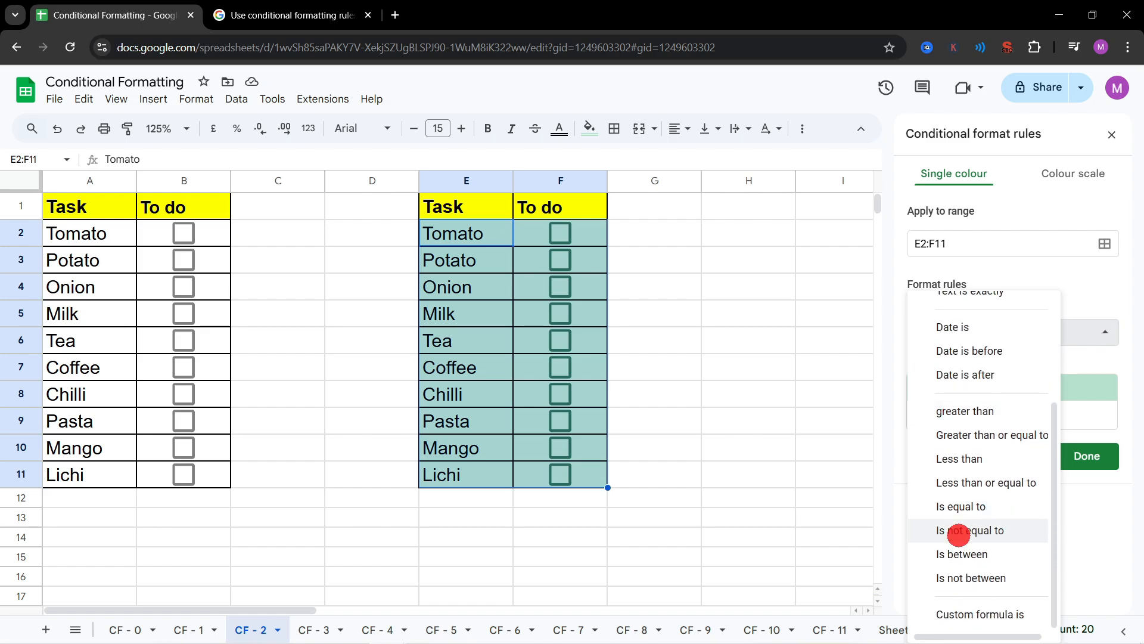
left_click(964, 615)
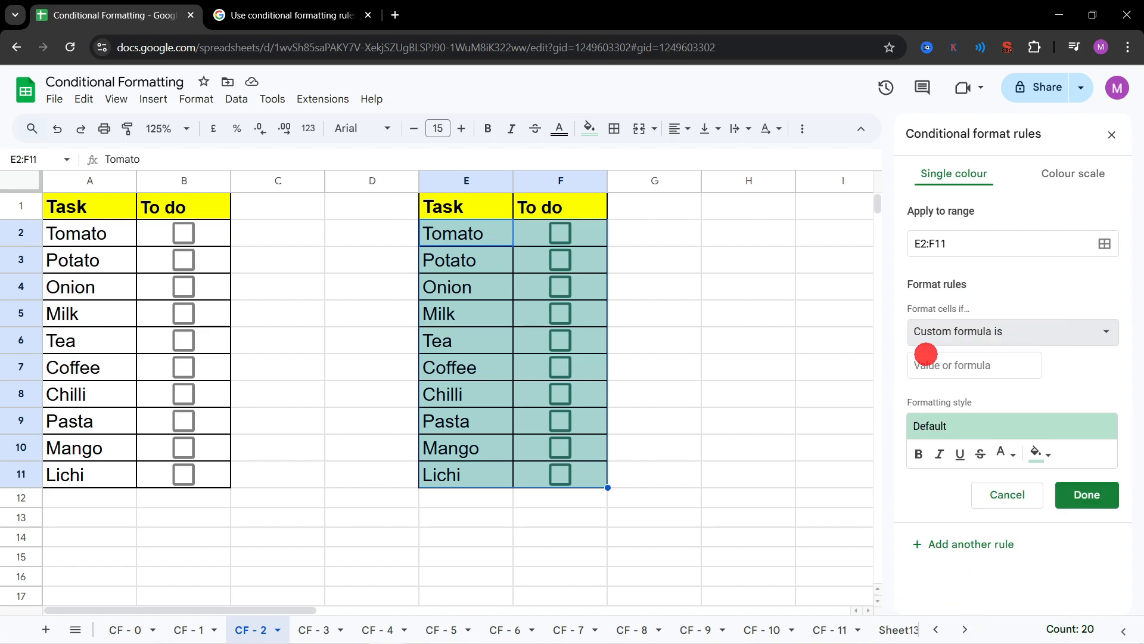
left_click(946, 364)
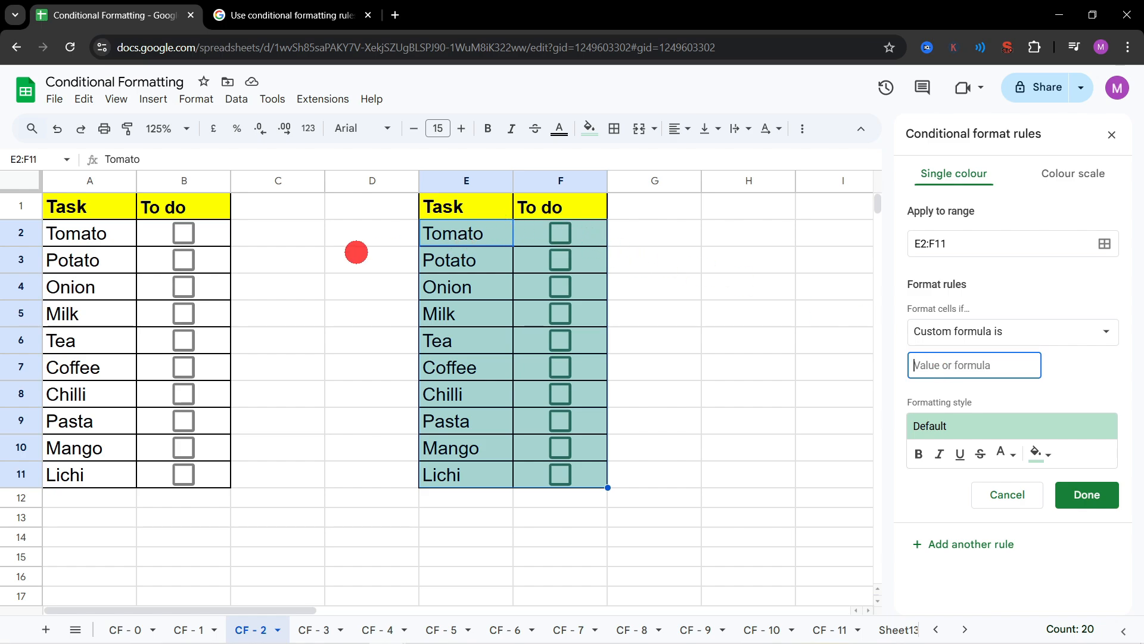
left_click(184, 233)
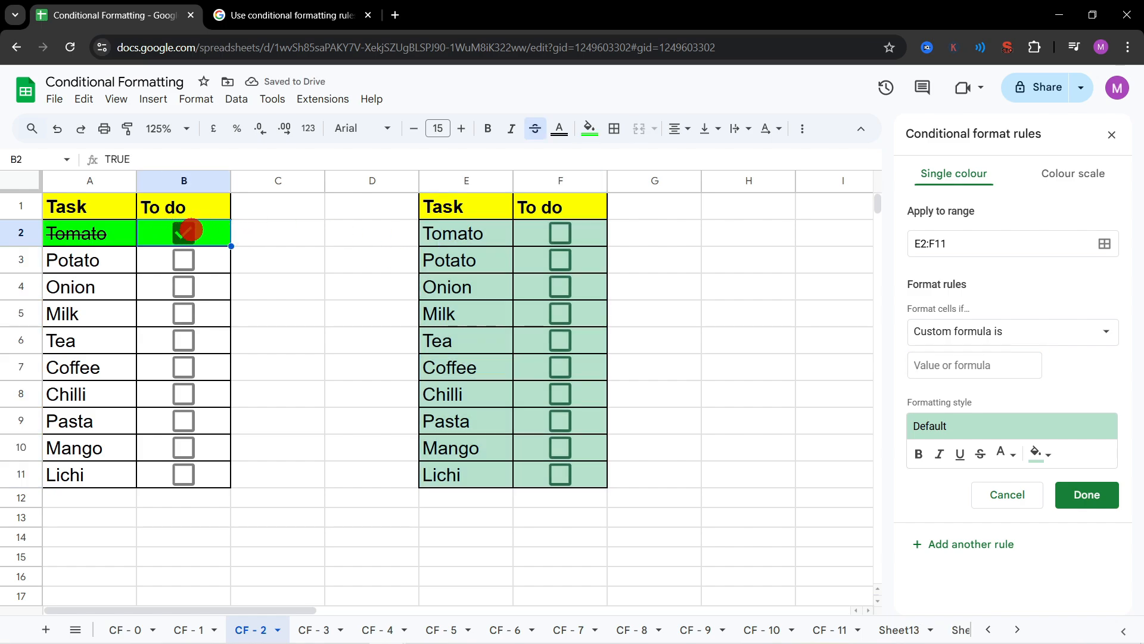
left_click(189, 231)
left_click(978, 366)
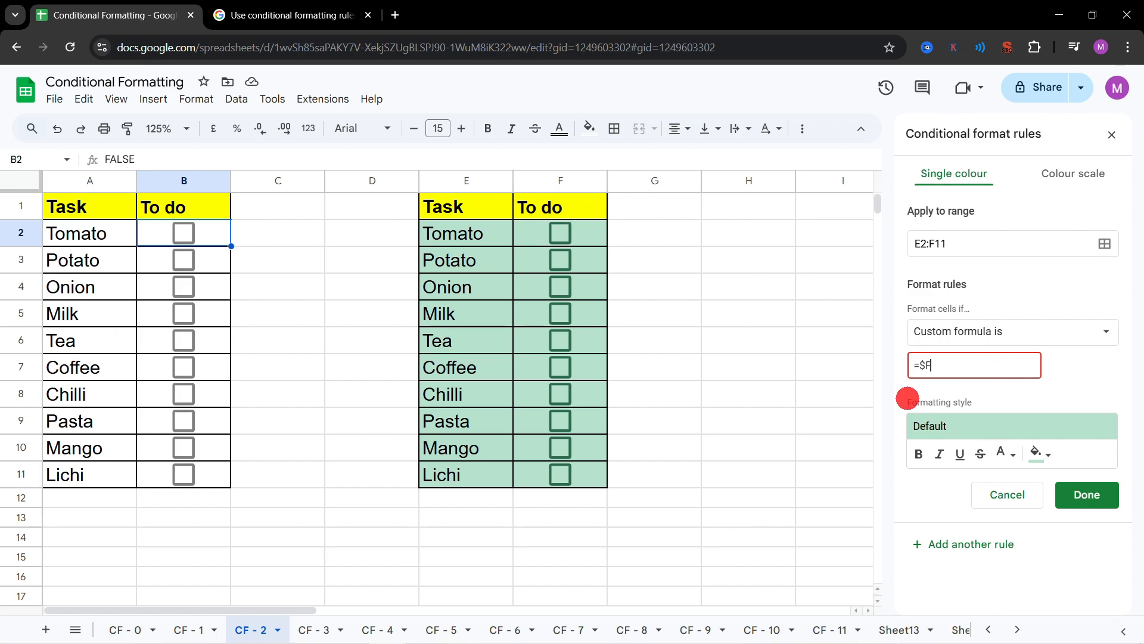
type("2")
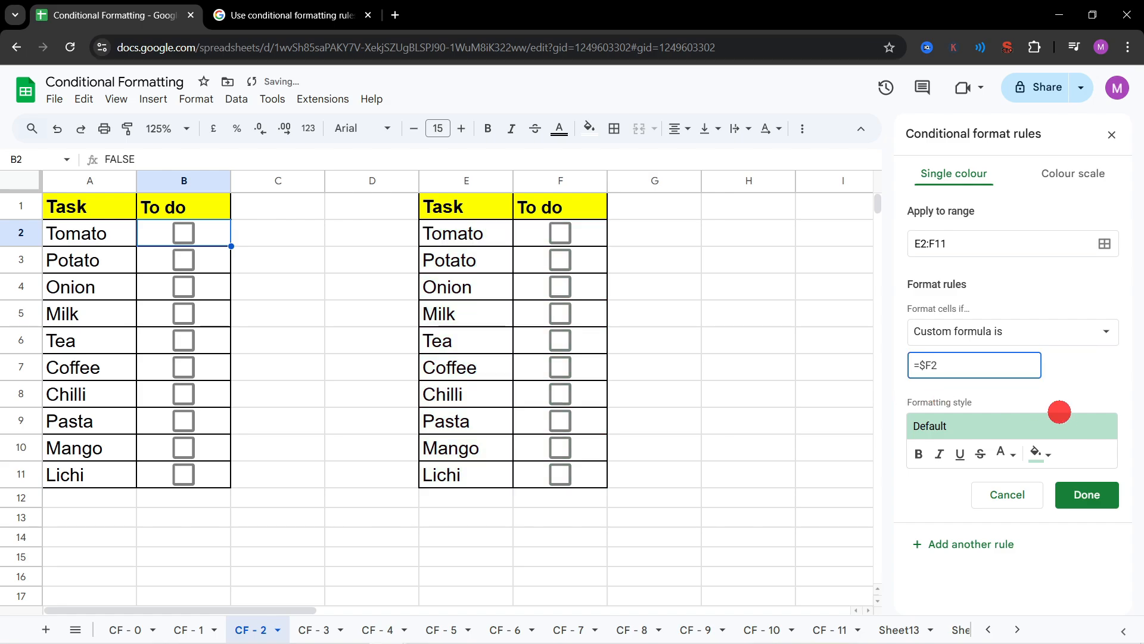
Step: Give the E2:F11 rule the bright green fill colour #2bff00 and save the rule
left_click(1048, 453)
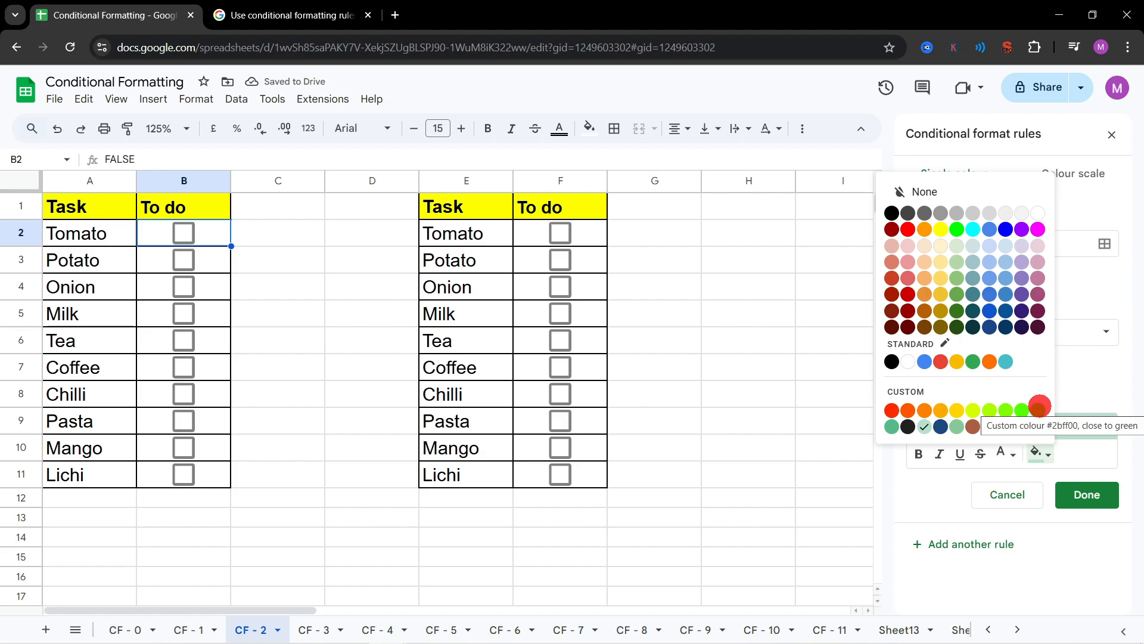
left_click(1039, 407)
left_click(1087, 494)
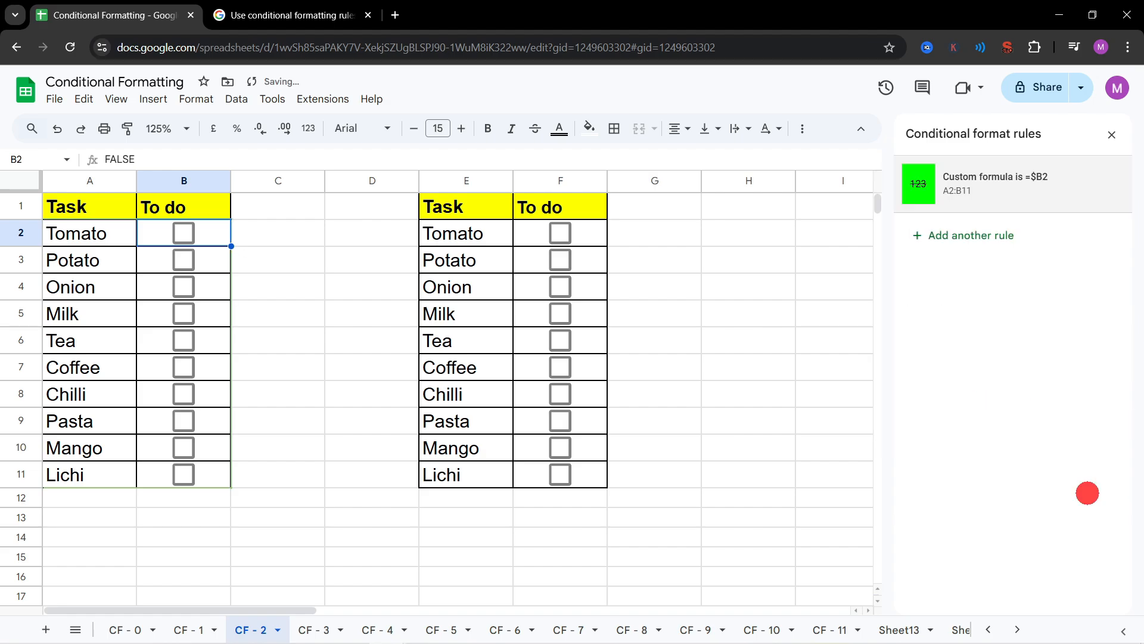
Step: Test both rules by toggling the boxes in B2 and F2 and ticking F3, F5 and B4
left_click(188, 232)
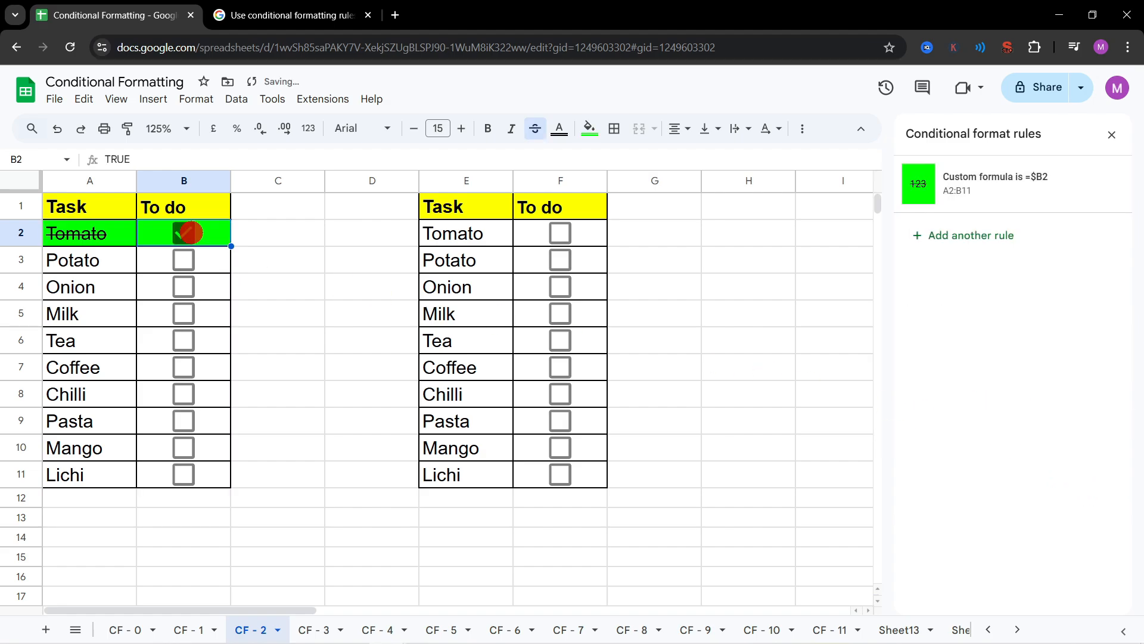
left_click(184, 234)
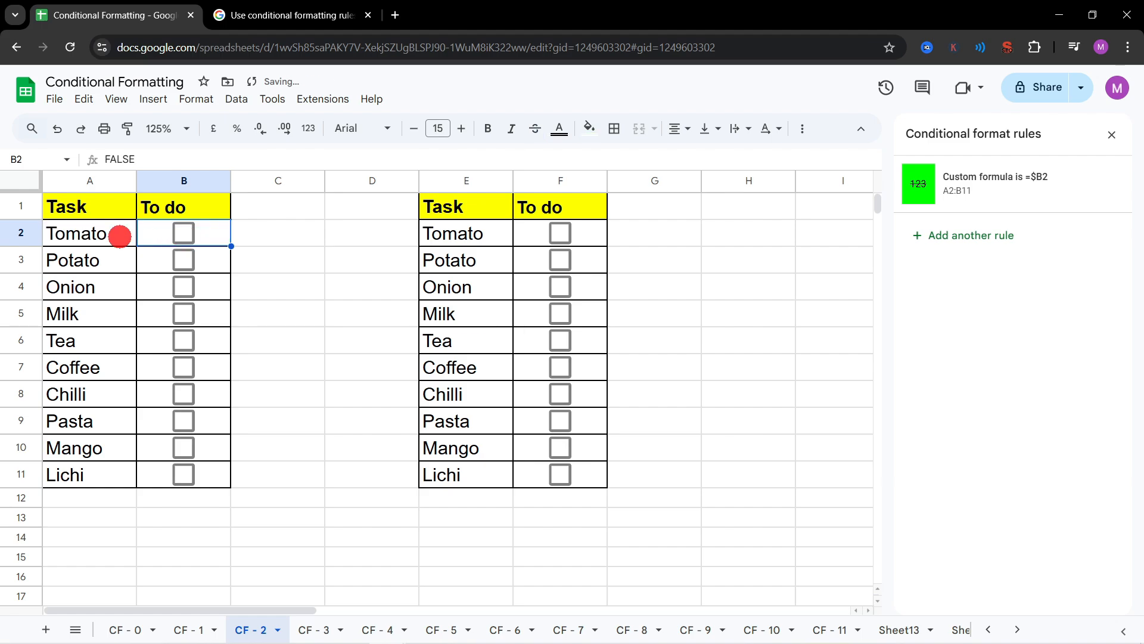
left_click(182, 234)
left_click(181, 234)
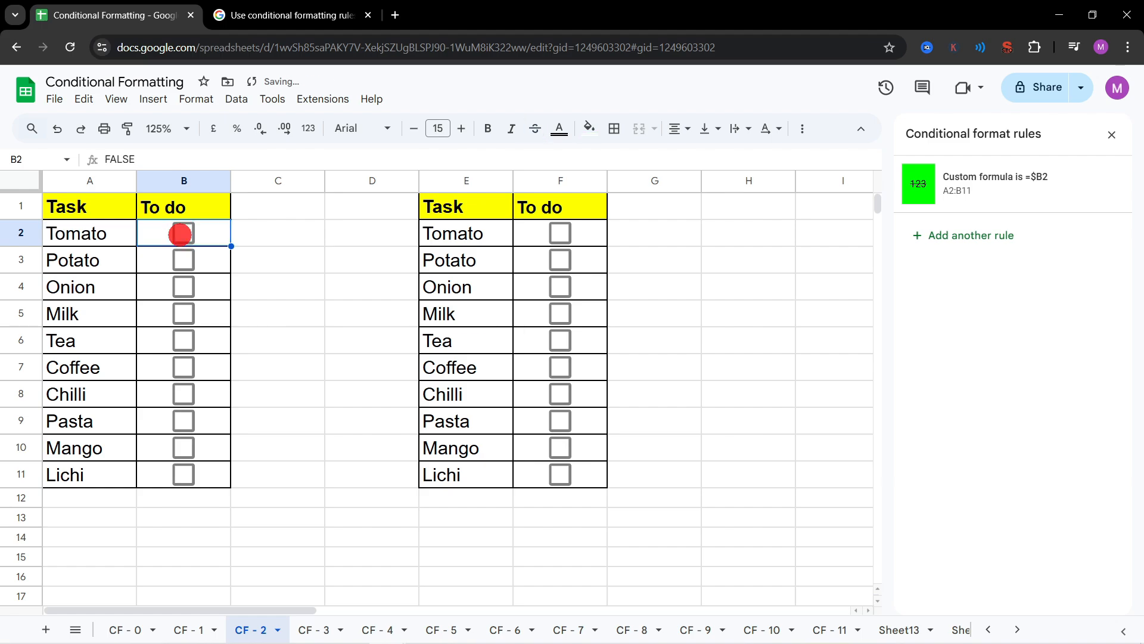
left_click(562, 232)
left_click(561, 232)
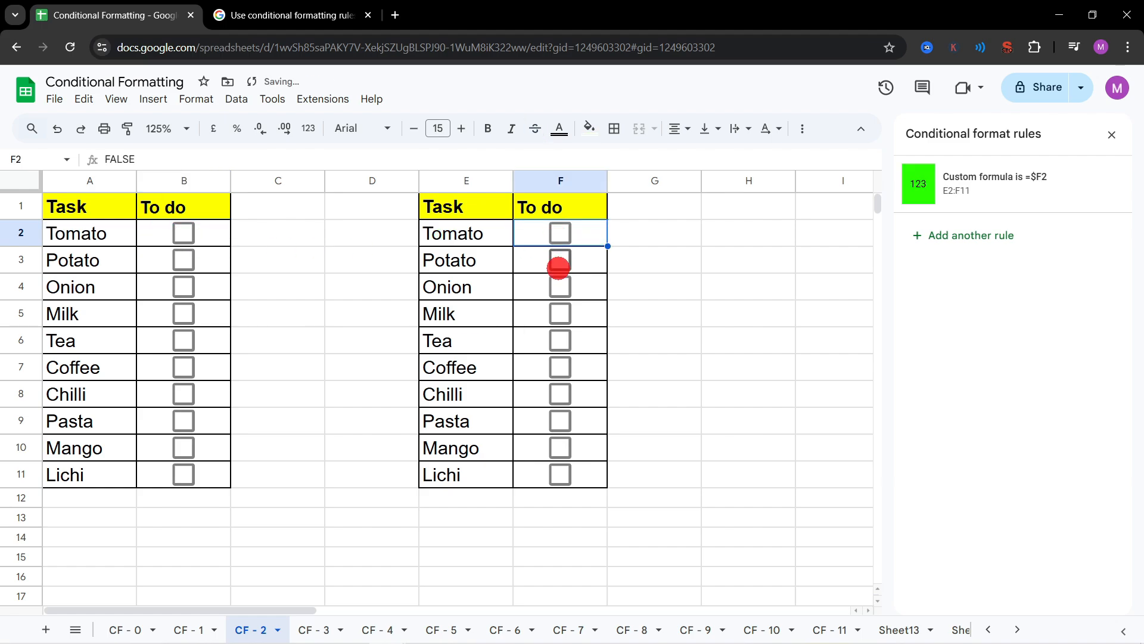
left_click(558, 261)
left_click(561, 313)
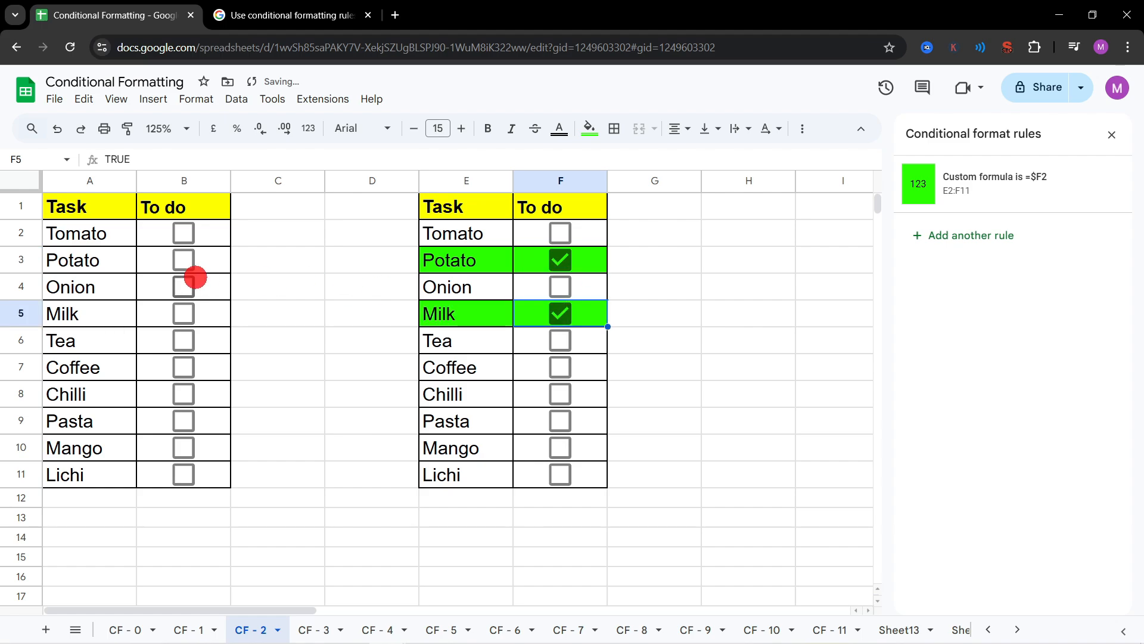
left_click(186, 287)
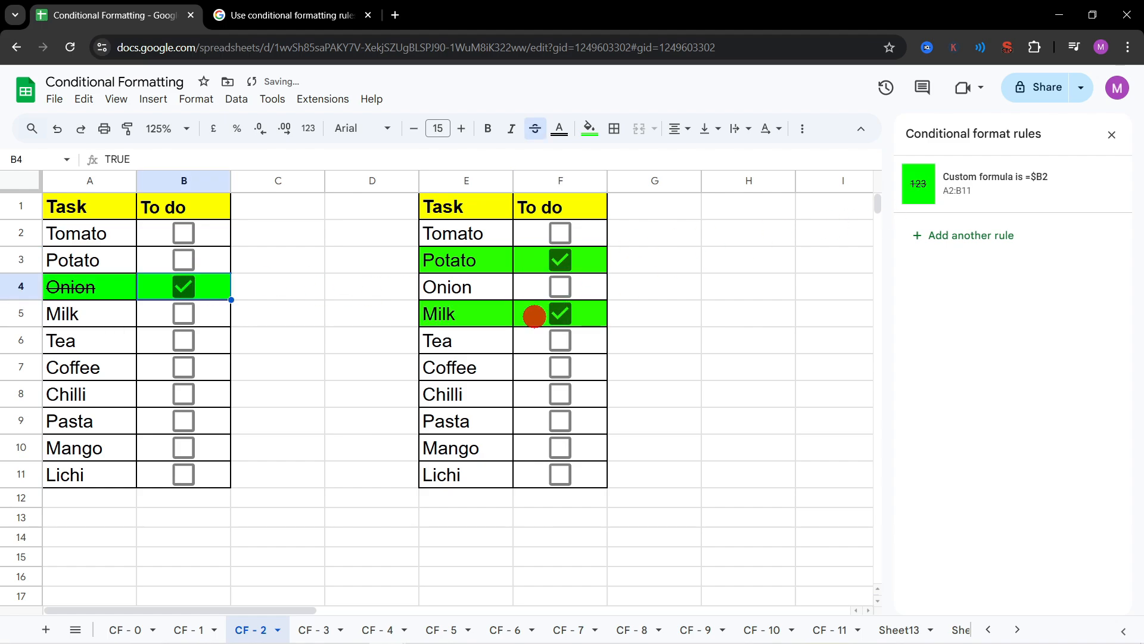
Step: Add strikethrough to the E2:F11 rule's formatting style, save the rule and close the conditional format rules
left_click(973, 186)
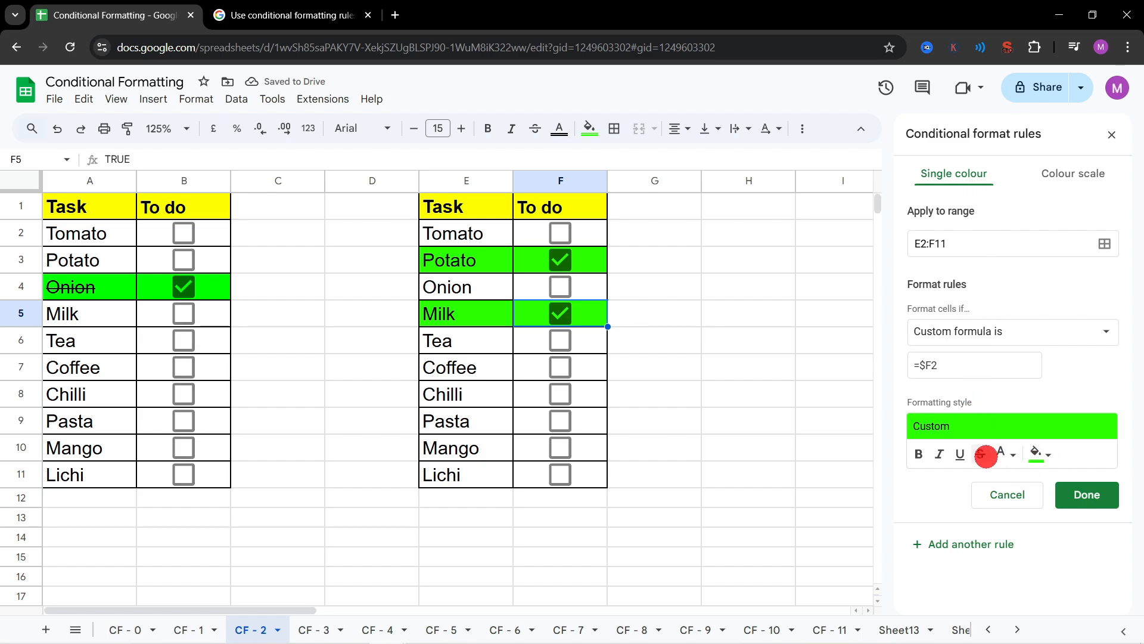
left_click(978, 454)
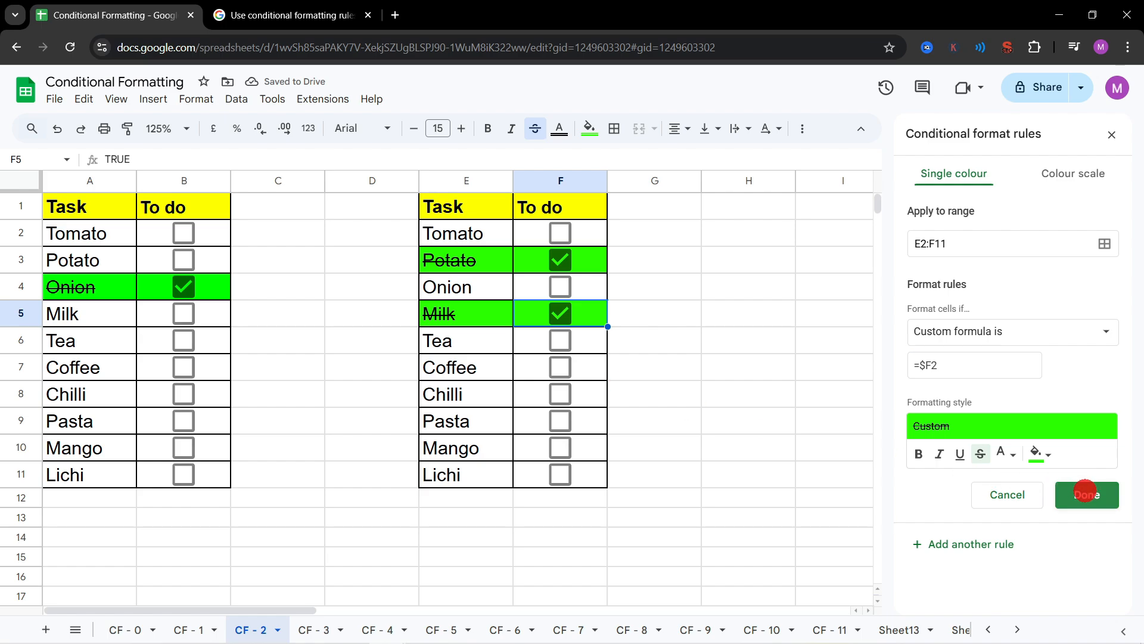
left_click(1085, 492)
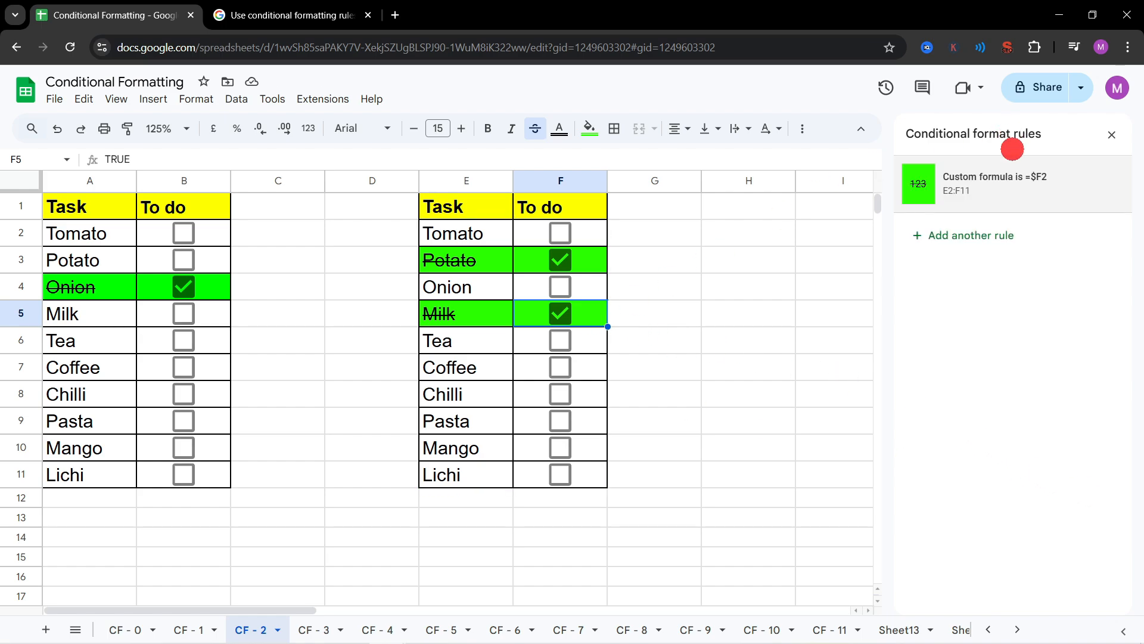
left_click(1111, 135)
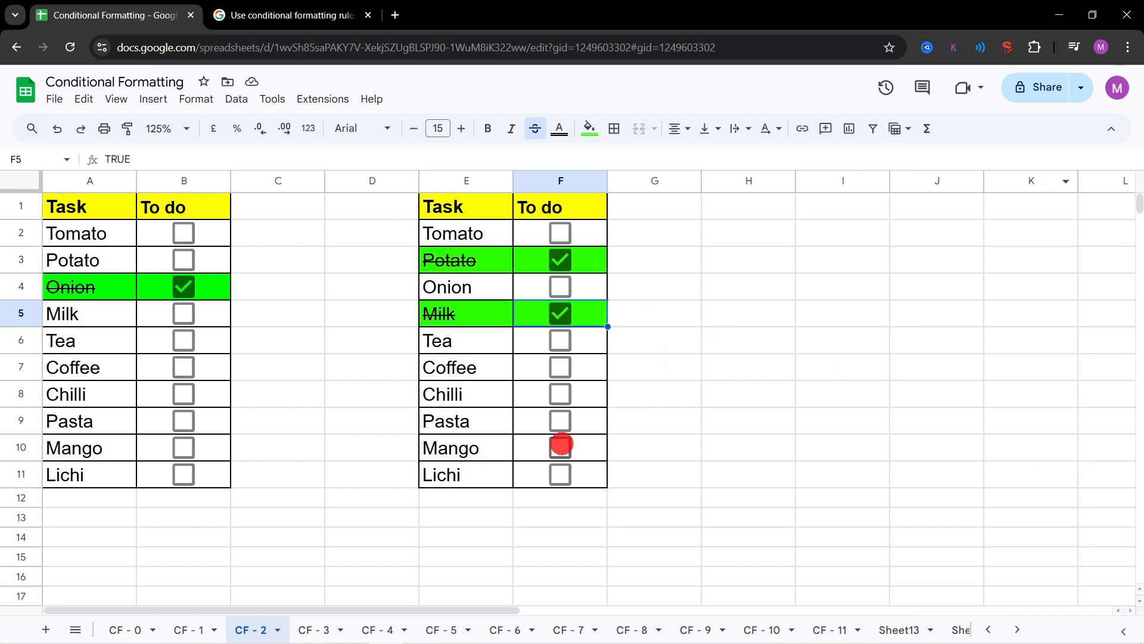
Step: Test the strikethrough formatting by ticking the boxes for Pasta, Coffee and Lichi in F9, F7 and F11
left_click(560, 426)
left_click(558, 367)
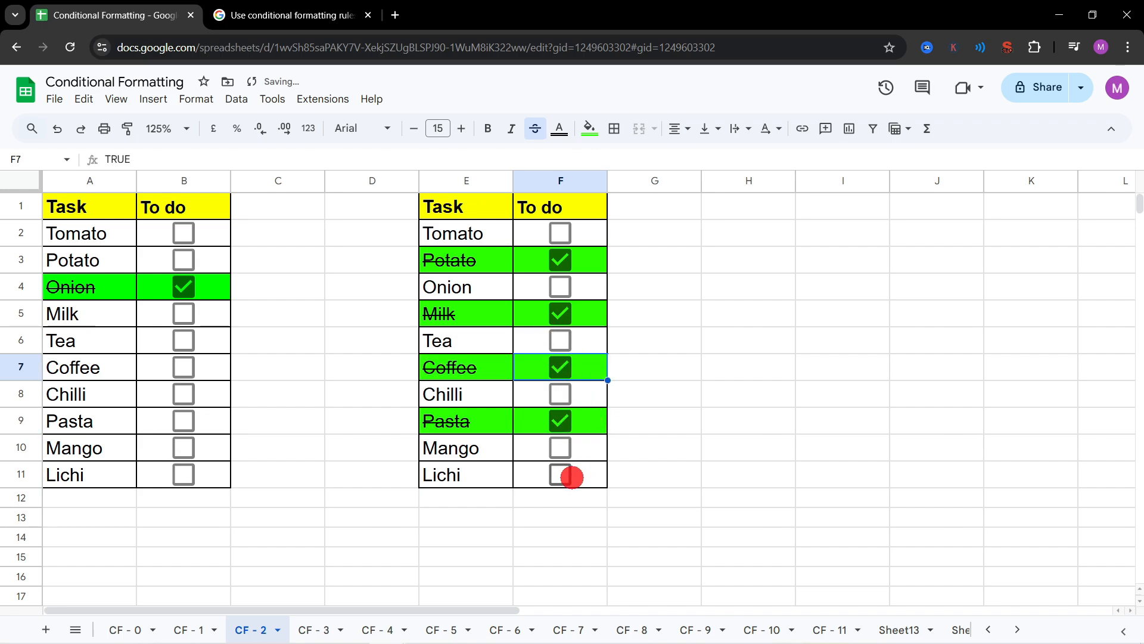
left_click(561, 475)
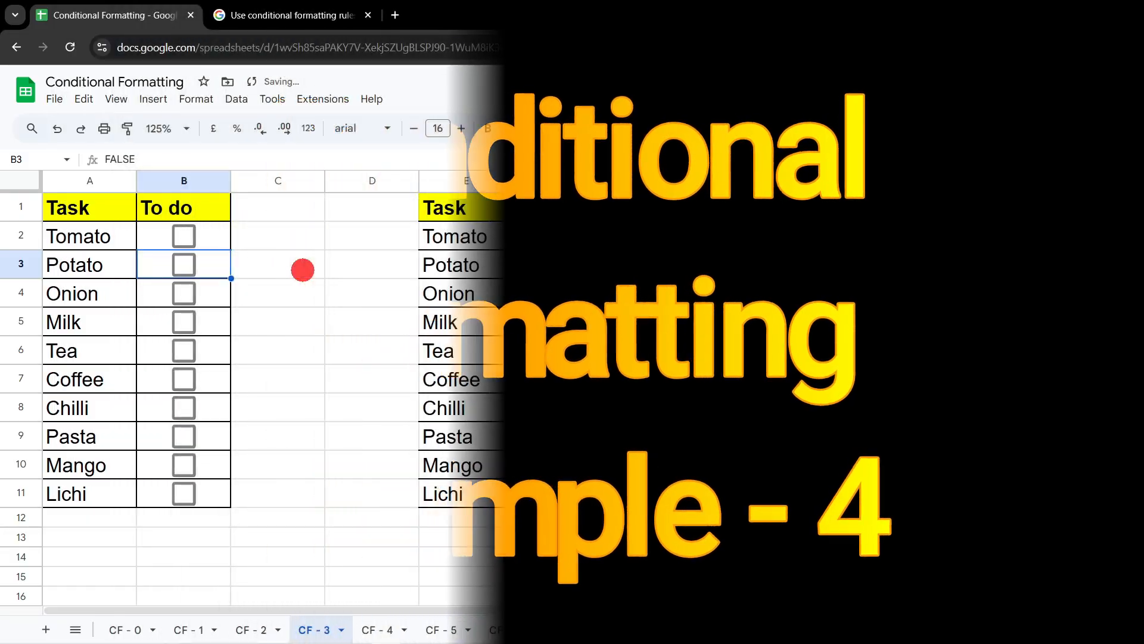
Step: On the CF - 3 sheet, test the first table's row highlighting by ticking B3, B4 and B5 and unticking them again
left_click(186, 265)
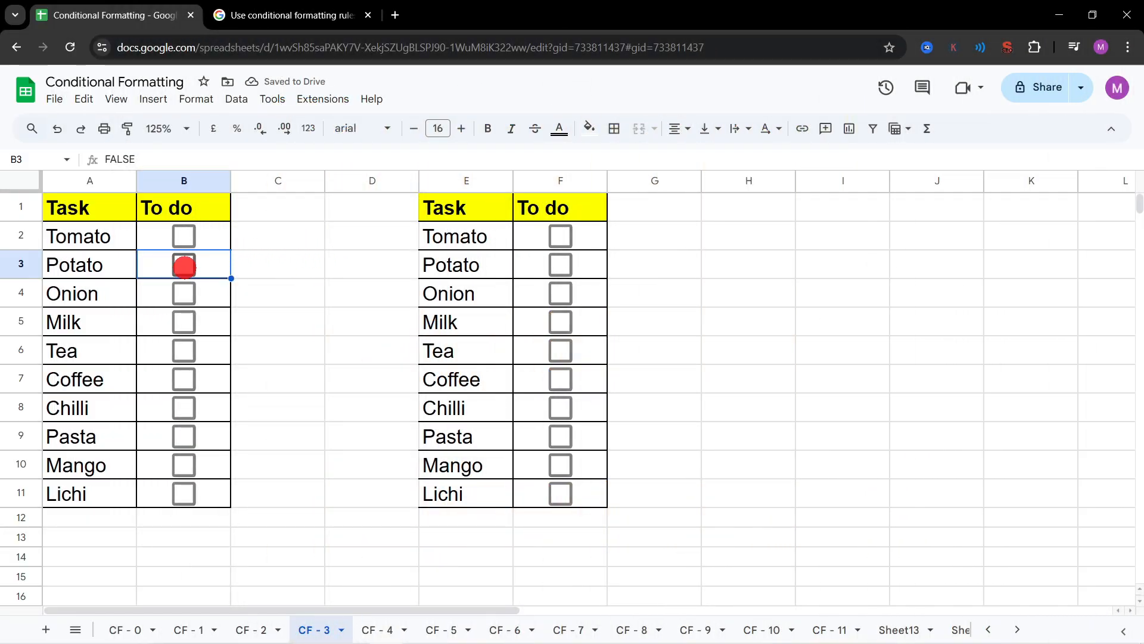
left_click(185, 293)
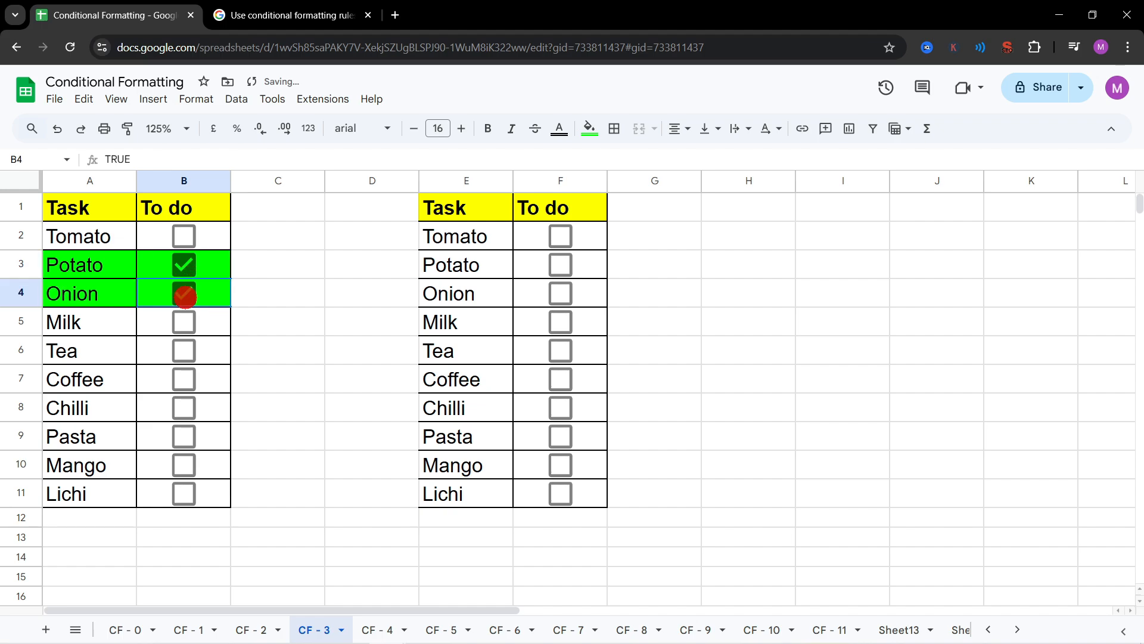
left_click(184, 325)
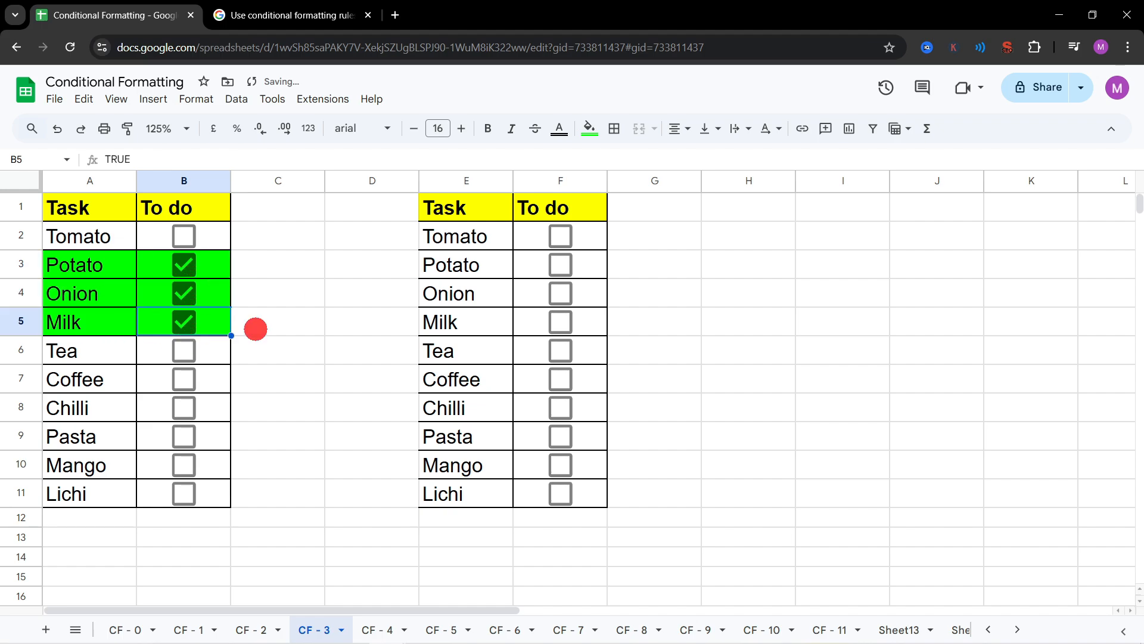
left_click(185, 286)
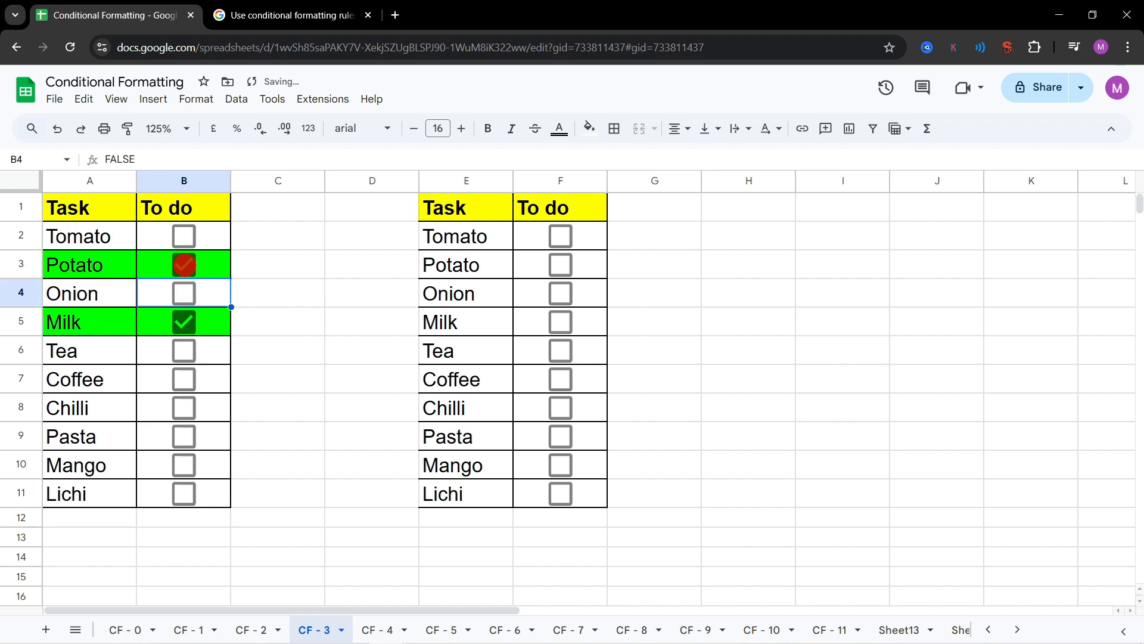
left_click(184, 265)
left_click(184, 319)
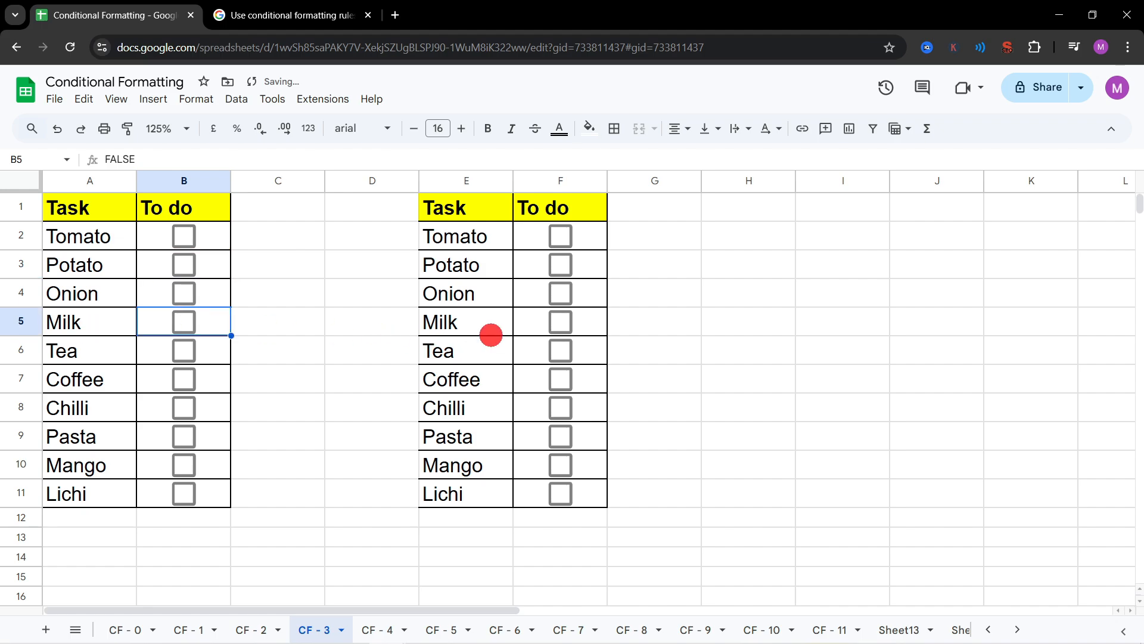
Step: Compare the second table's behaviour by ticking and unticking F2, F3 and F4, and check B4 the same way
left_click(559, 239)
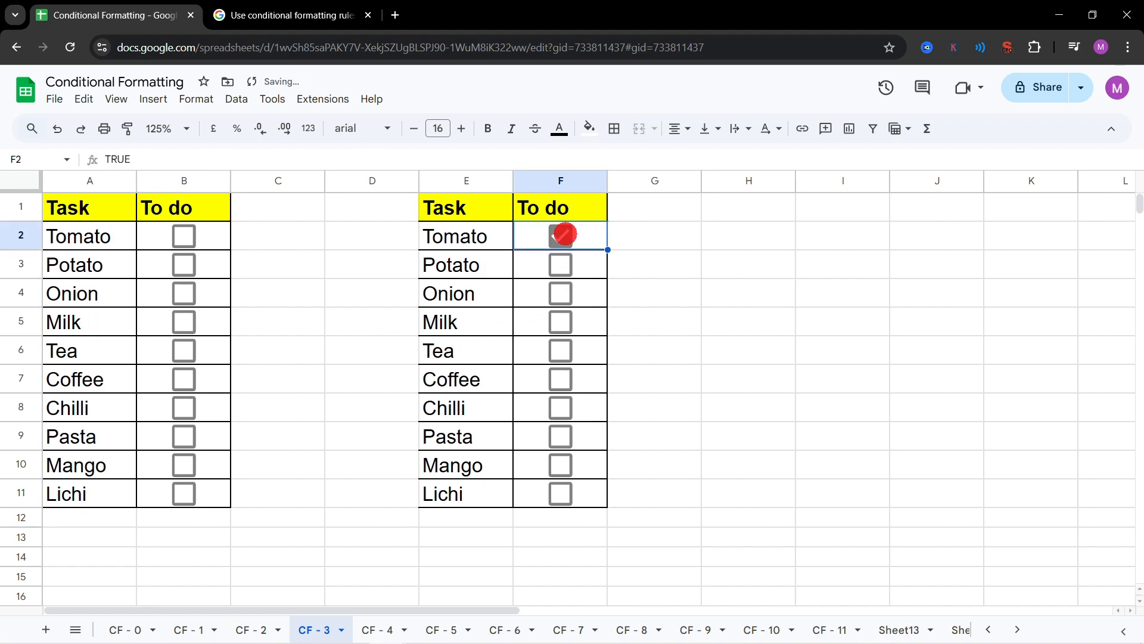
left_click(562, 236)
left_click(560, 265)
left_click(560, 293)
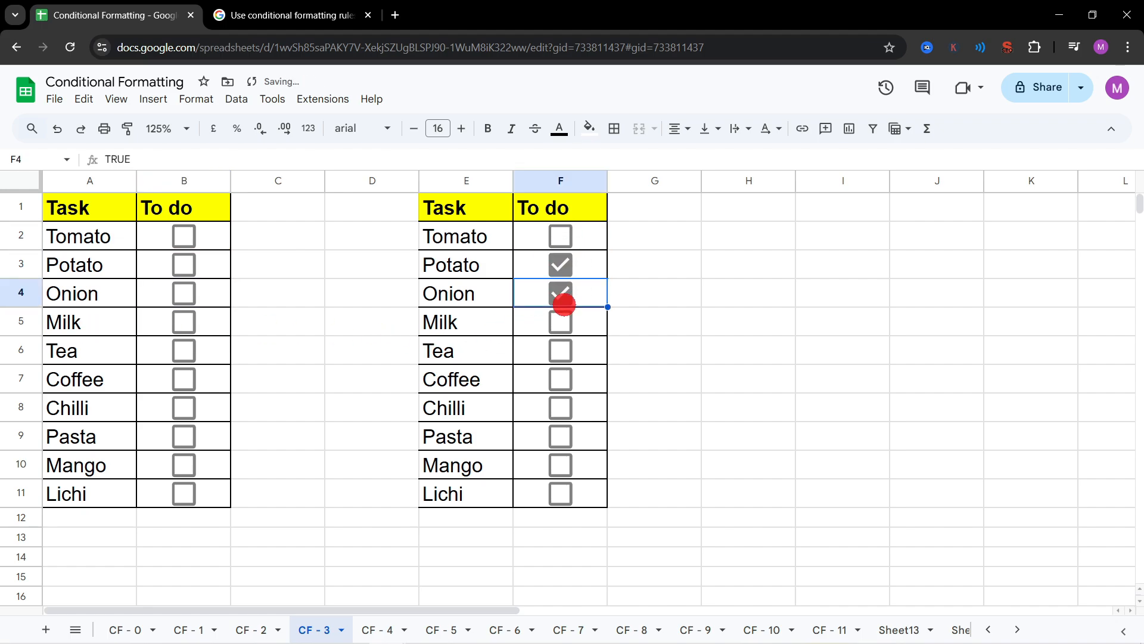
left_click(561, 267)
left_click(563, 293)
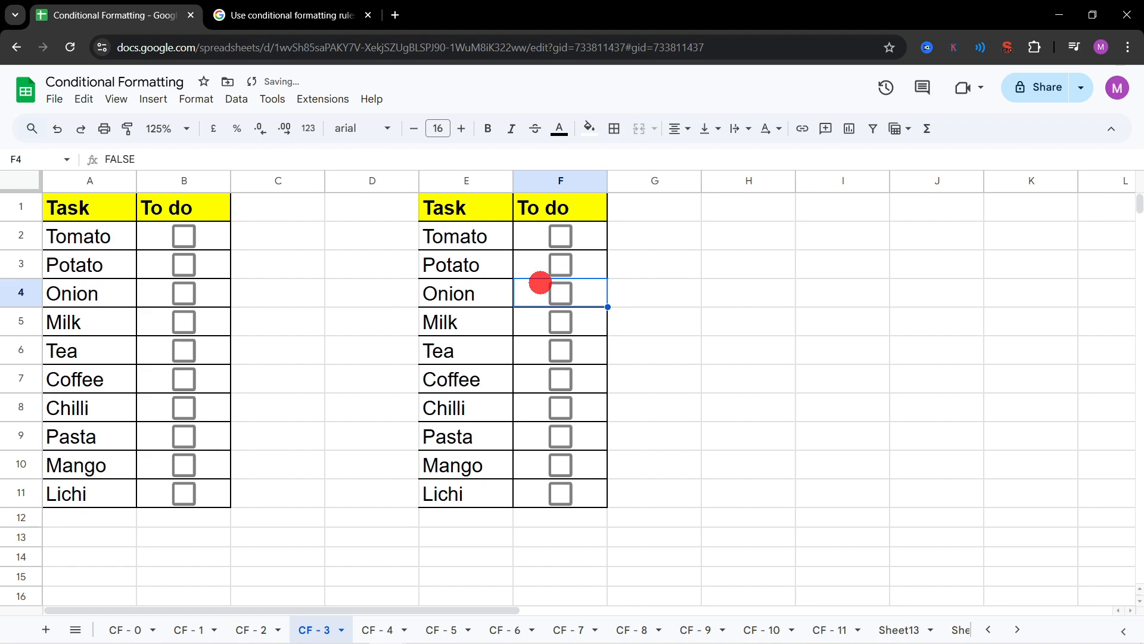
left_click(186, 293)
left_click(186, 293)
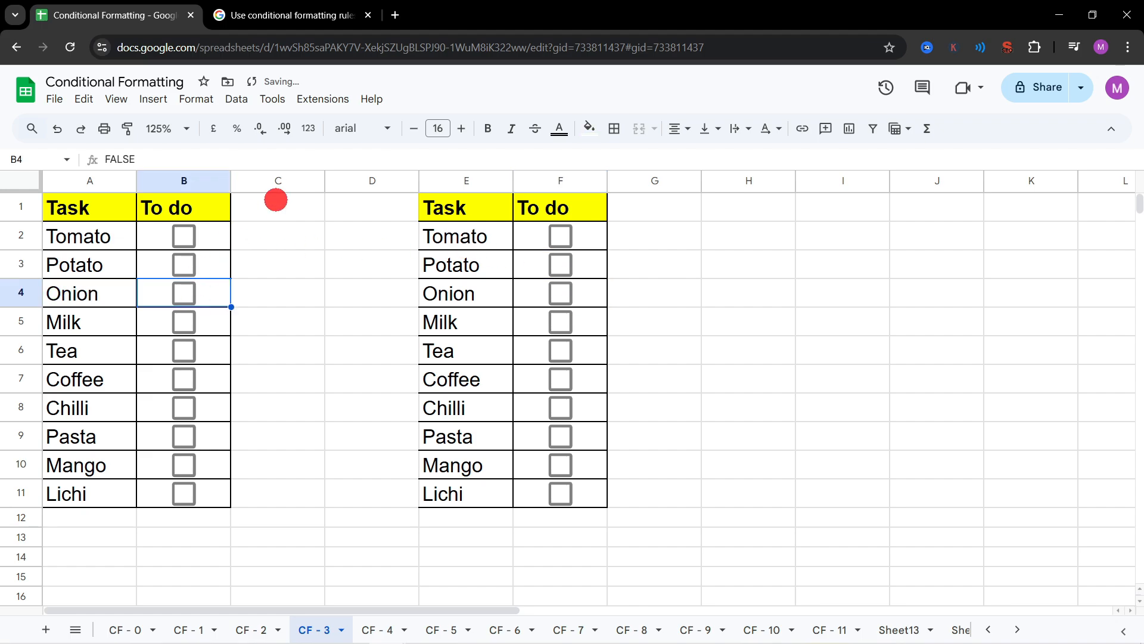
Step: Start a single-colour conditional format rule for the second table and apply it to the range E2:F11
left_click(499, 237)
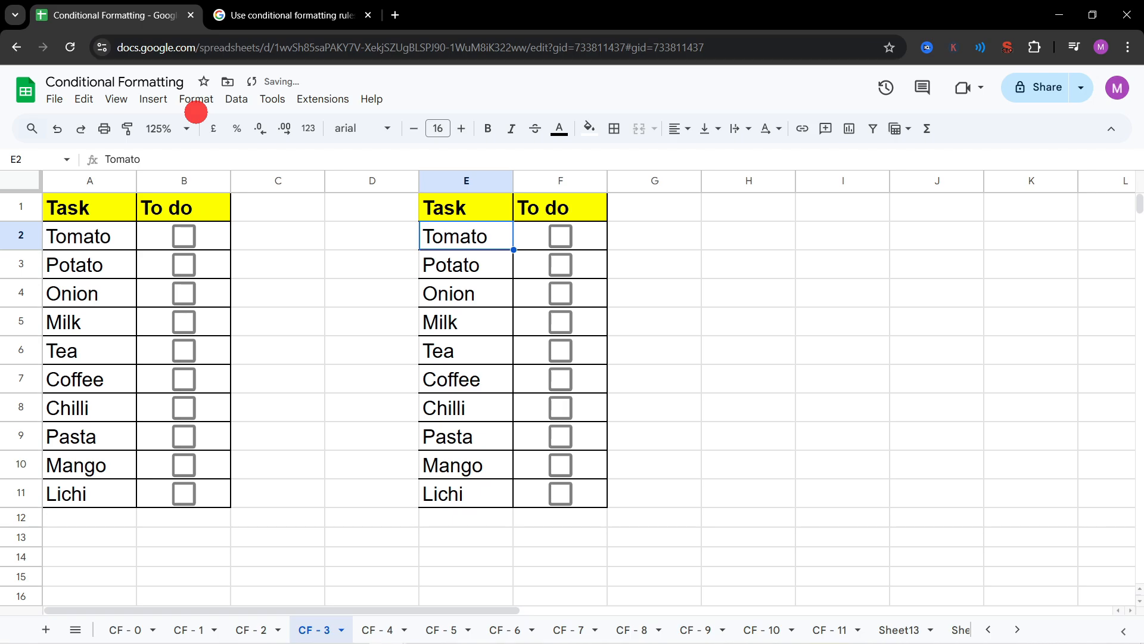
left_click(197, 100)
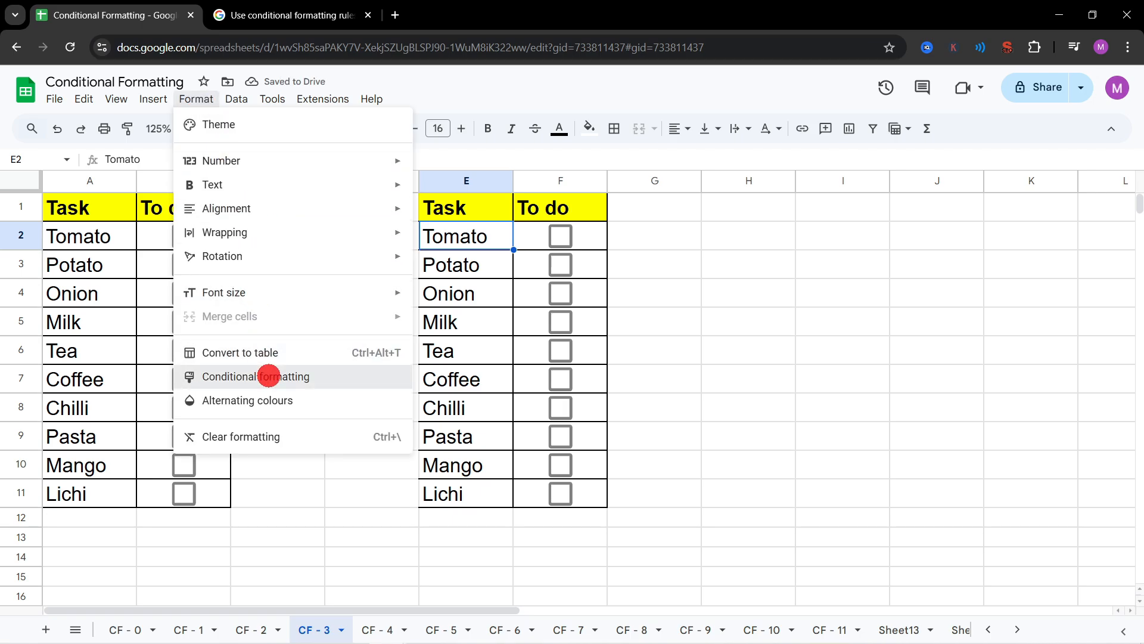
left_click(269, 376)
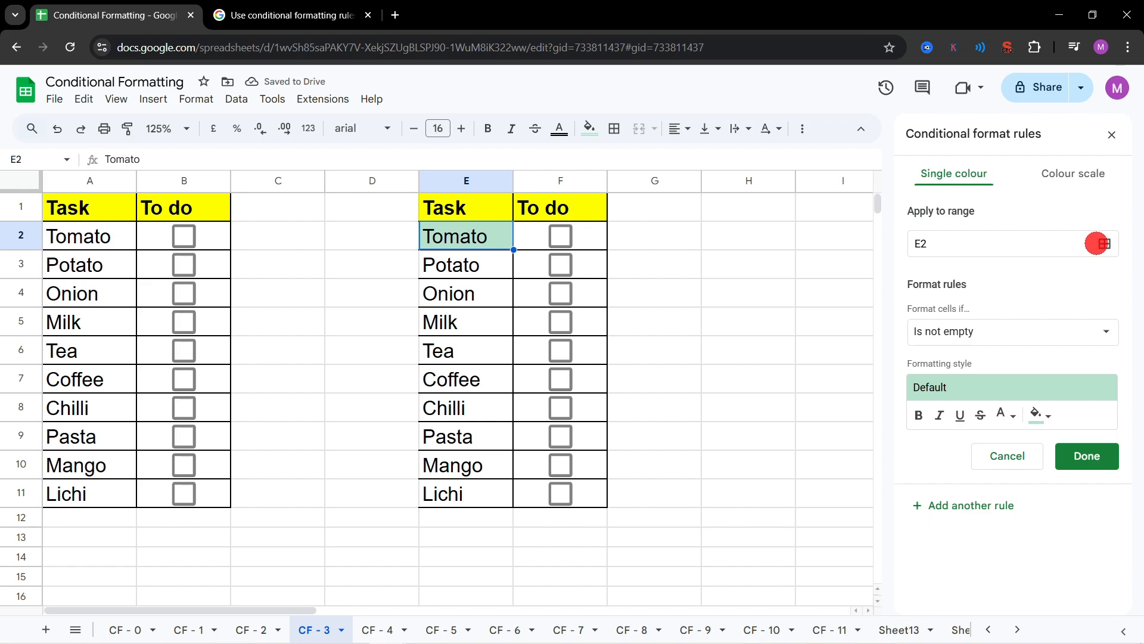
left_click(1107, 243)
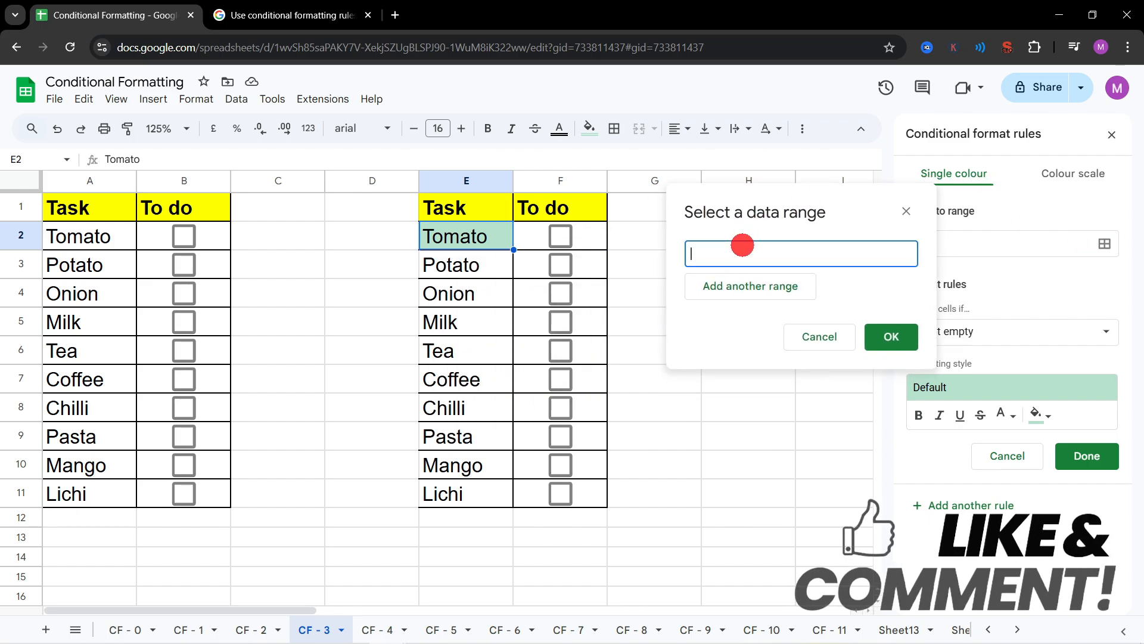
left_click_drag(490, 236, 560, 492)
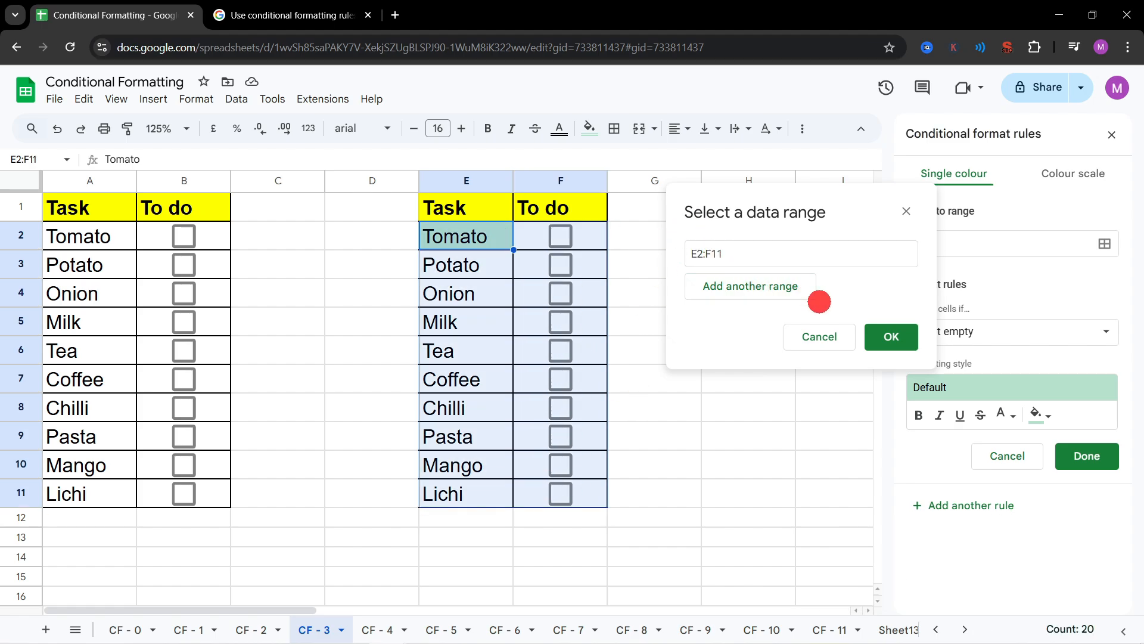
left_click(881, 335)
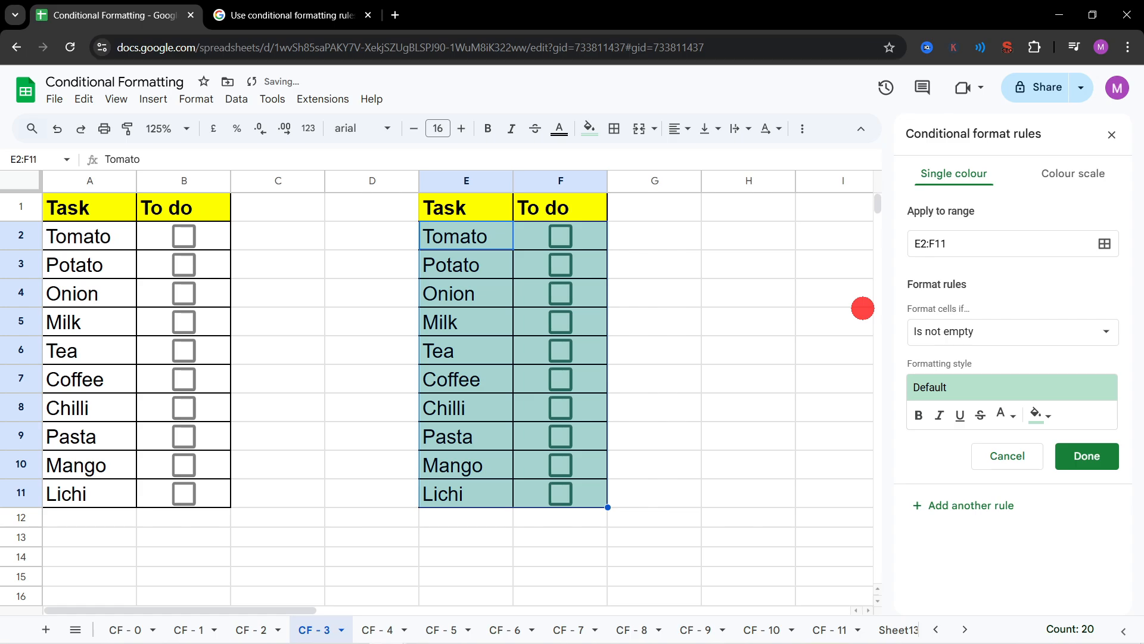
Step: Set the E2:F11 rule's condition to the custom formula =$F2, toggling the box in F2 to point out the reference cell
left_click(1018, 336)
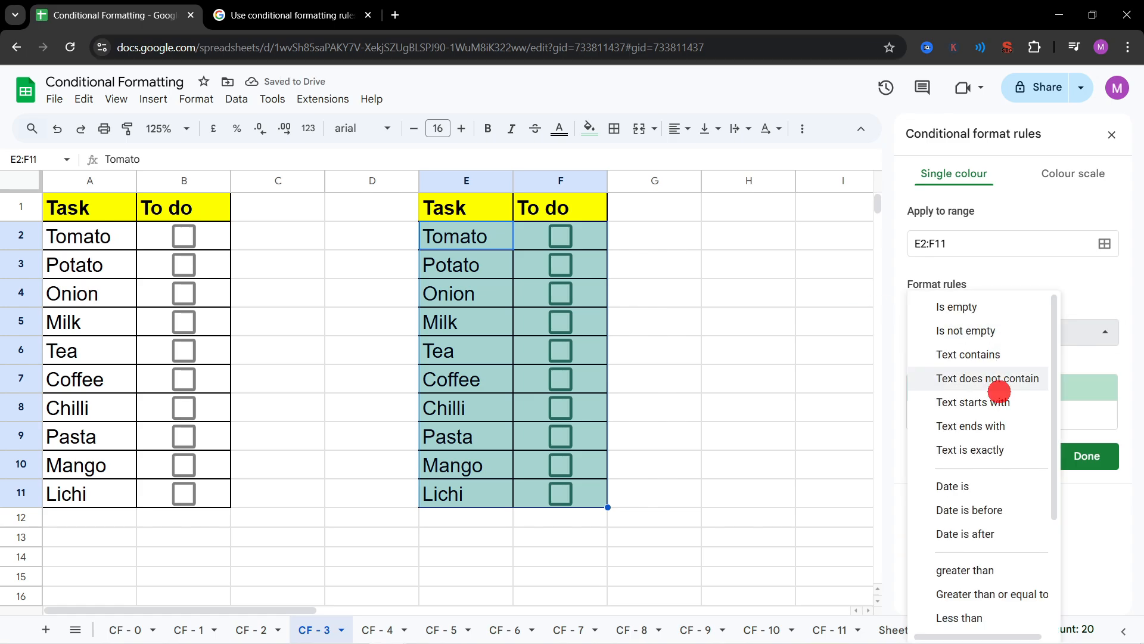
scroll(1000, 393, "down", 3)
left_click(980, 613)
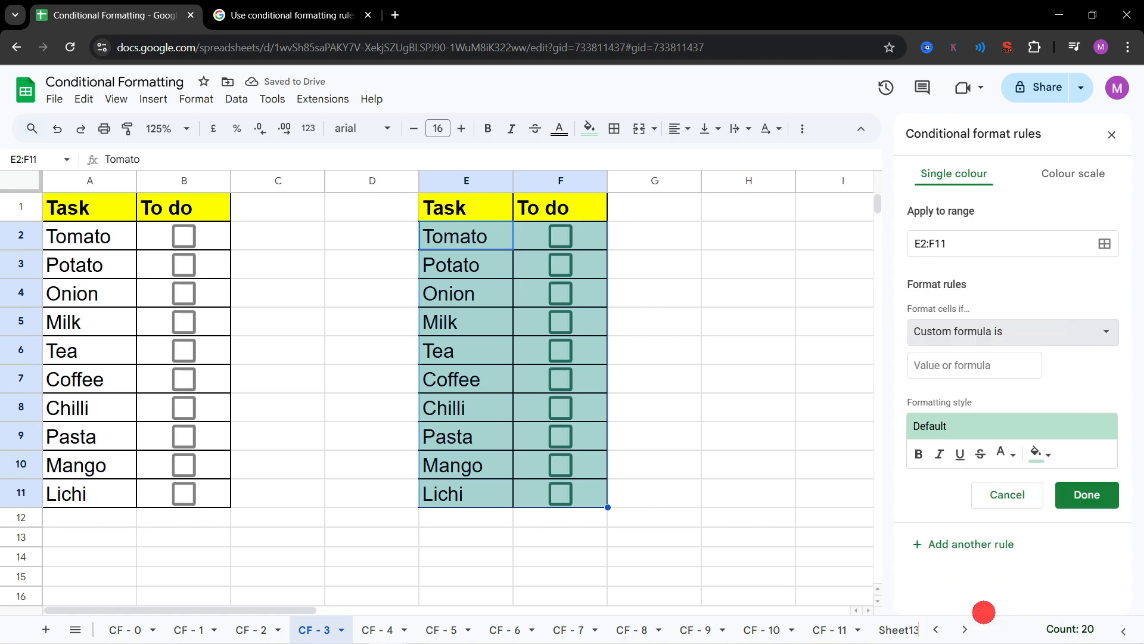
left_click(559, 236)
left_click(560, 236)
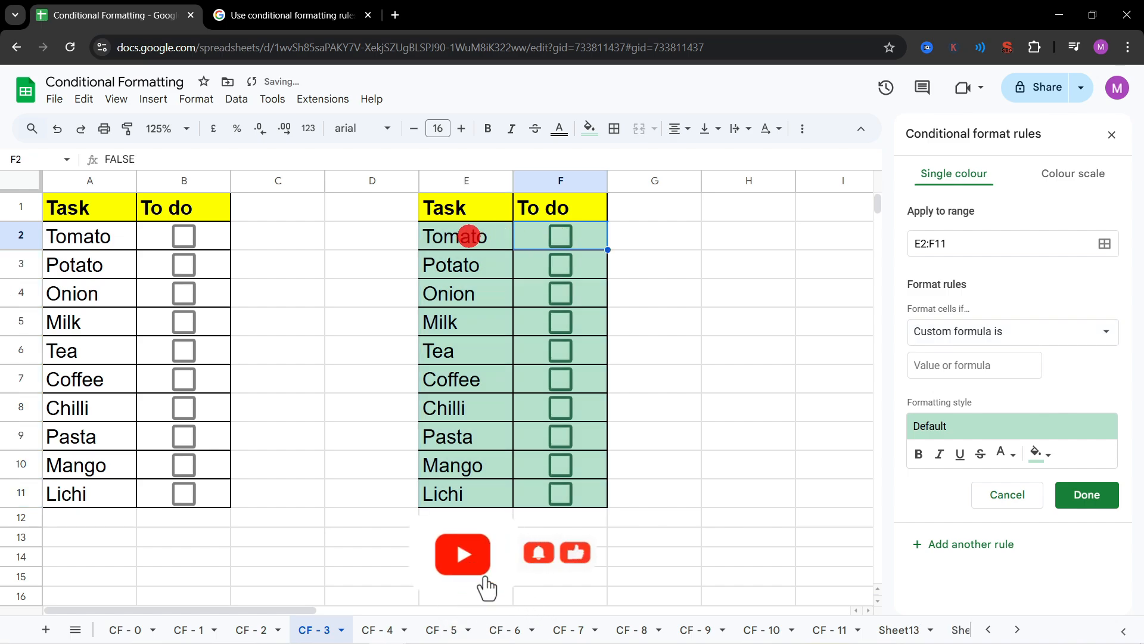
left_click(562, 234)
left_click(562, 235)
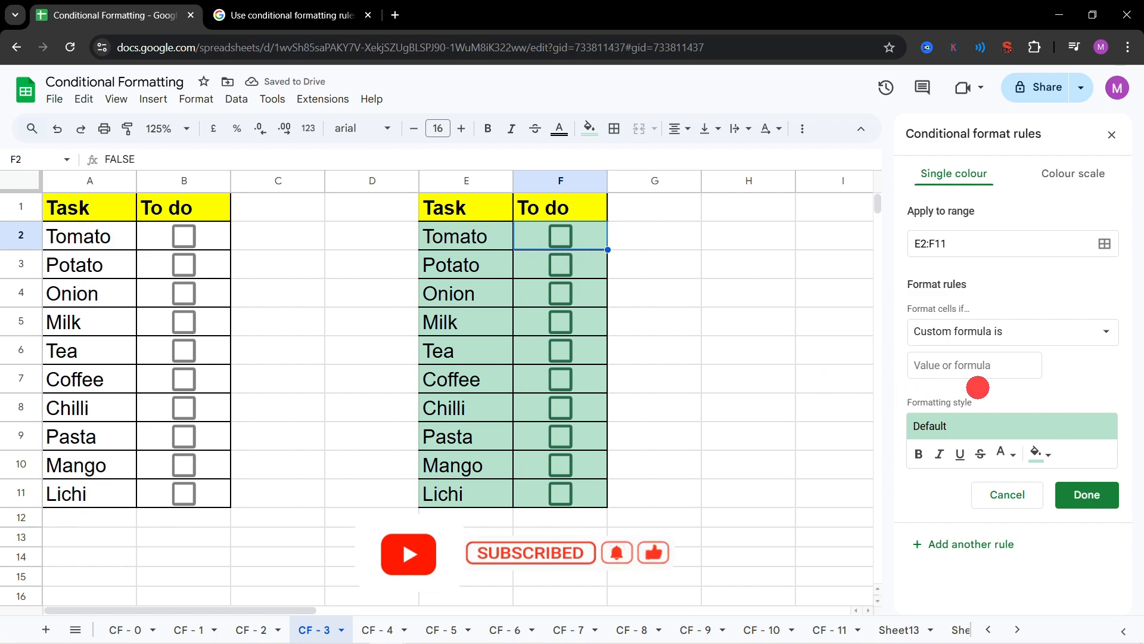
left_click(975, 370)
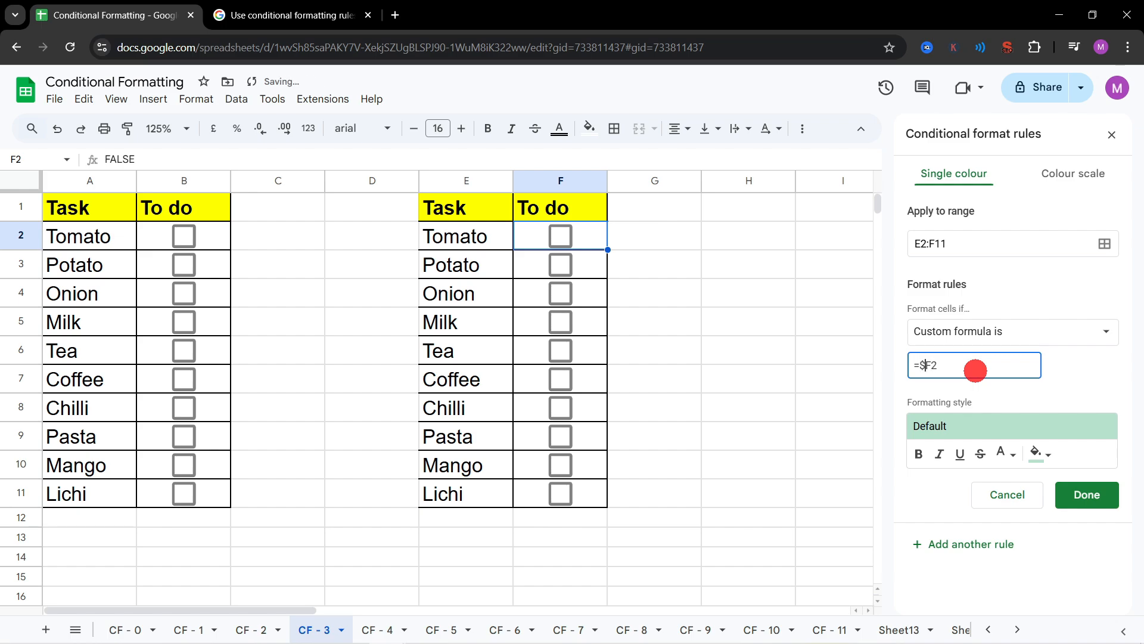
Step: Tick F2 to preview the rule, give the rule a yellow fill colour and save it
left_click(560, 235)
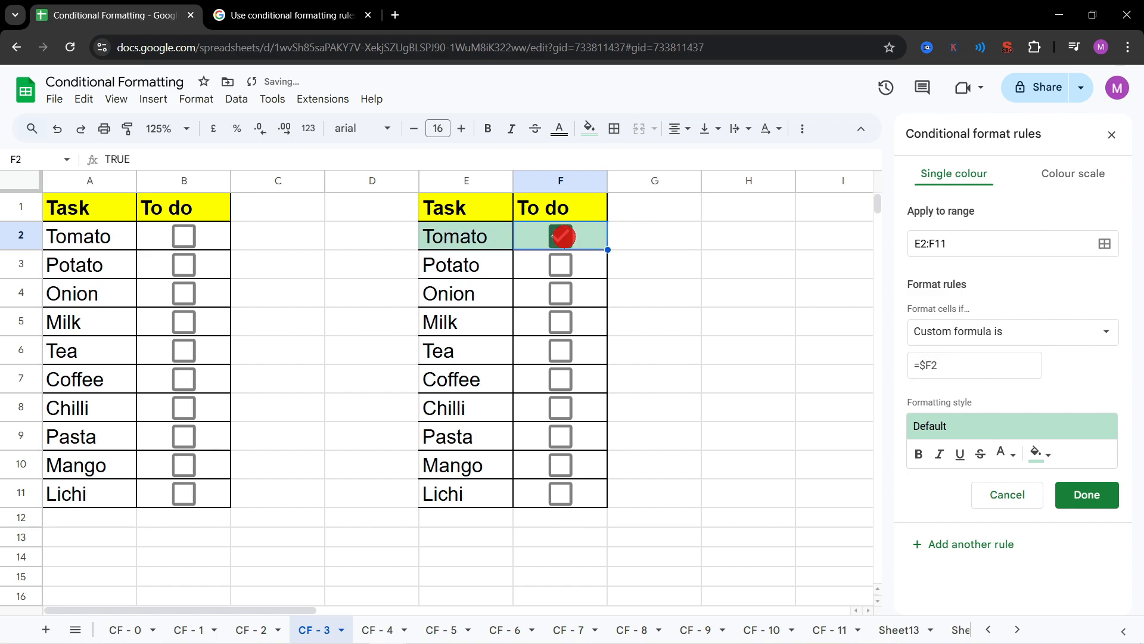
left_click(1040, 451)
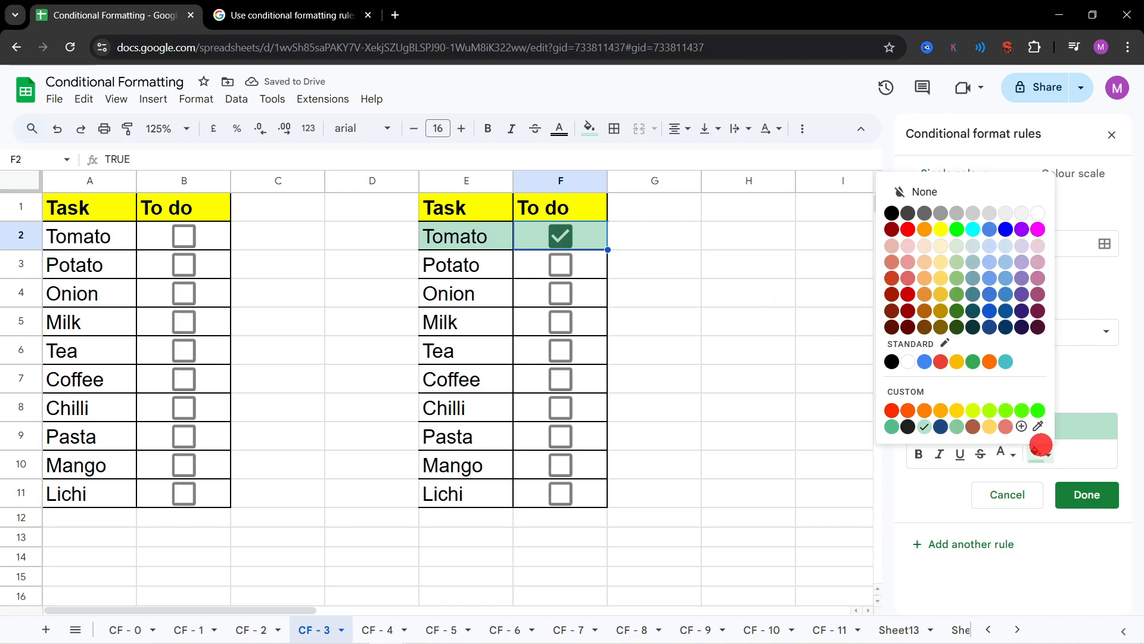
left_click(941, 230)
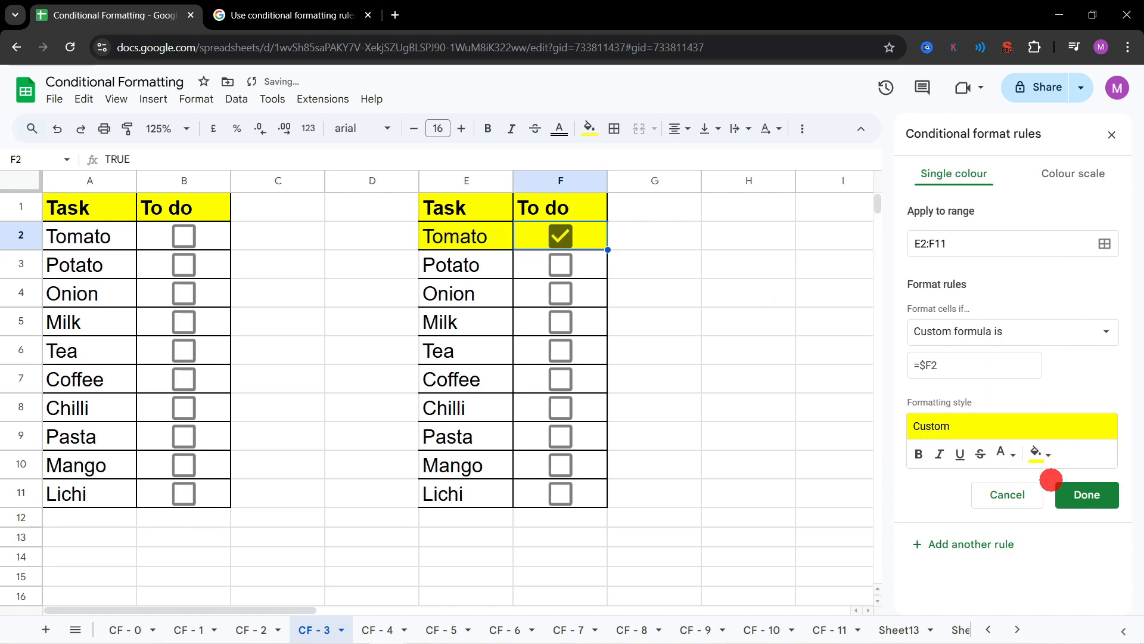
left_click(1084, 486)
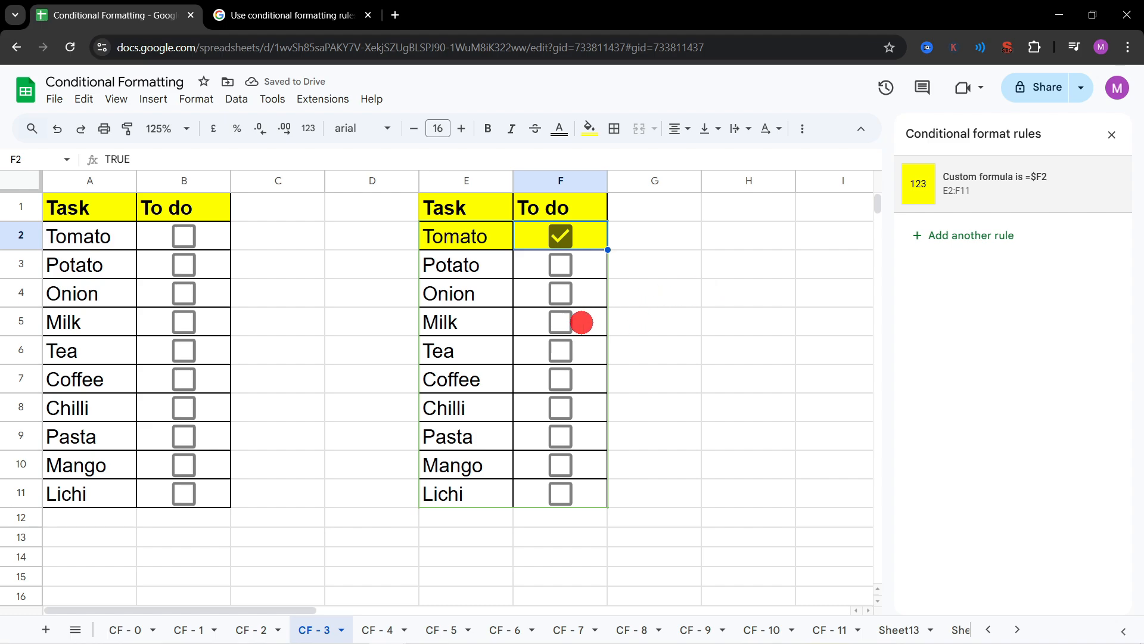
Step: Test the yellow rule by ticking F6, F8, F9, F10, F11 and F4 and toggling the box in F2
left_click(560, 350)
left_click(560, 407)
left_click(560, 436)
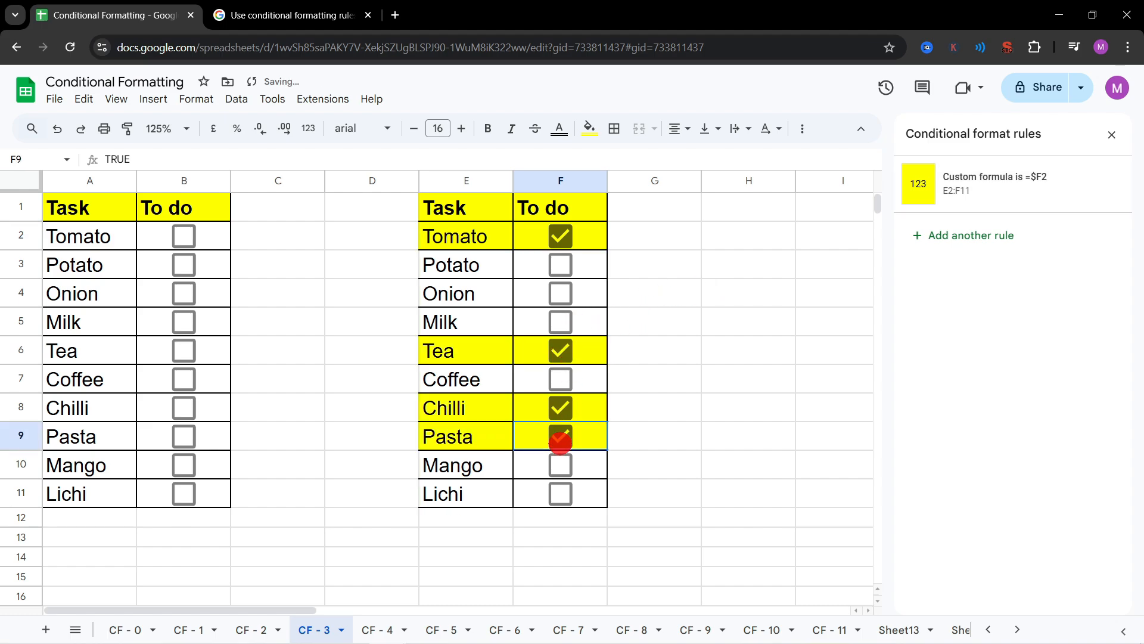
left_click(561, 465)
left_click(560, 494)
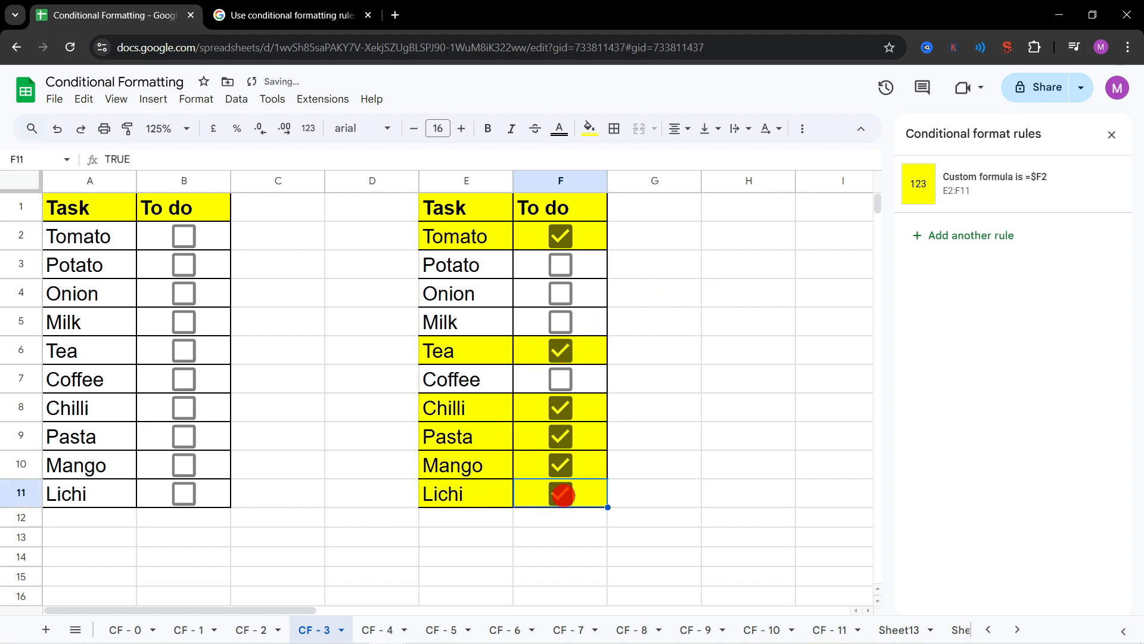
left_click(569, 292)
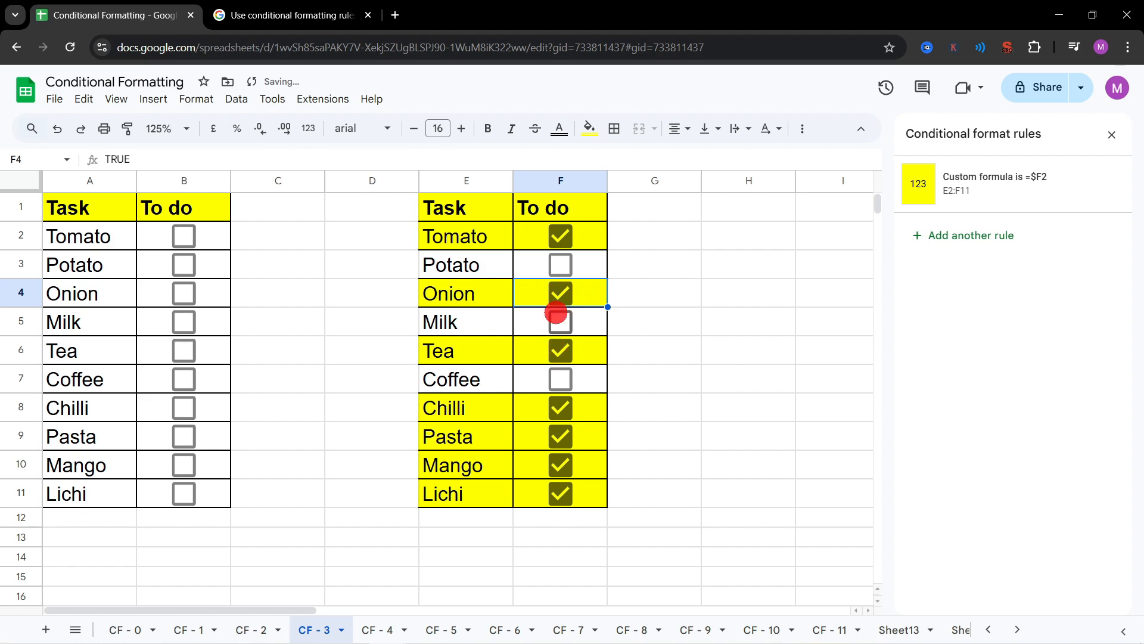
left_click(559, 236)
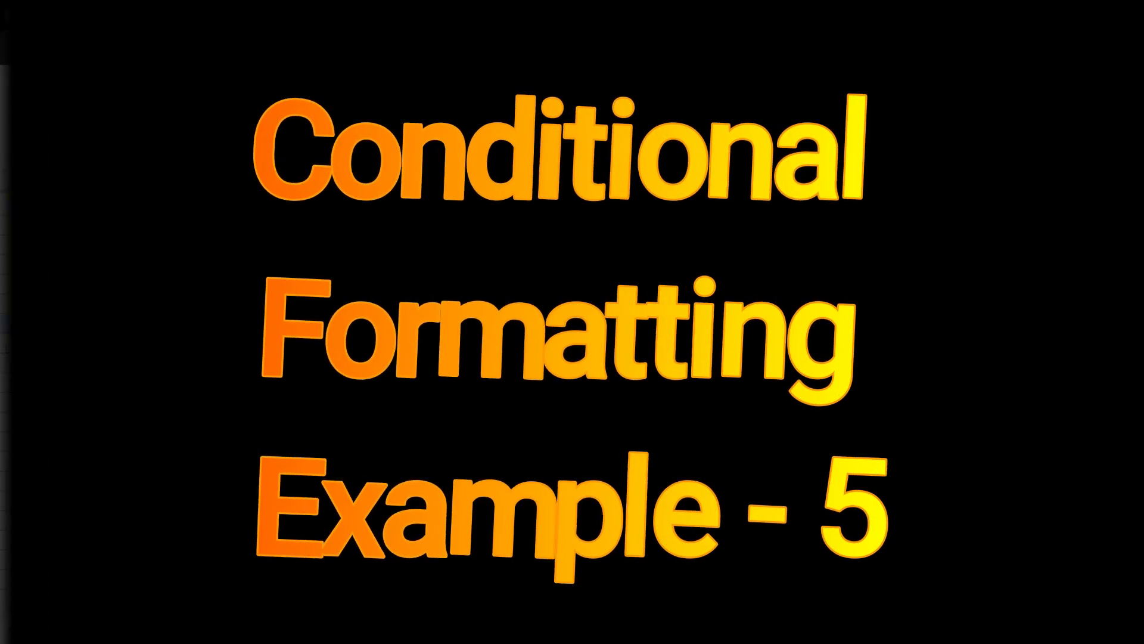
Step: Test the CF - 4 row highlight by ticking B3, B4, B6 and B9, clearing B9, B7, B6 and B4, and reticking B7
left_click(184, 245)
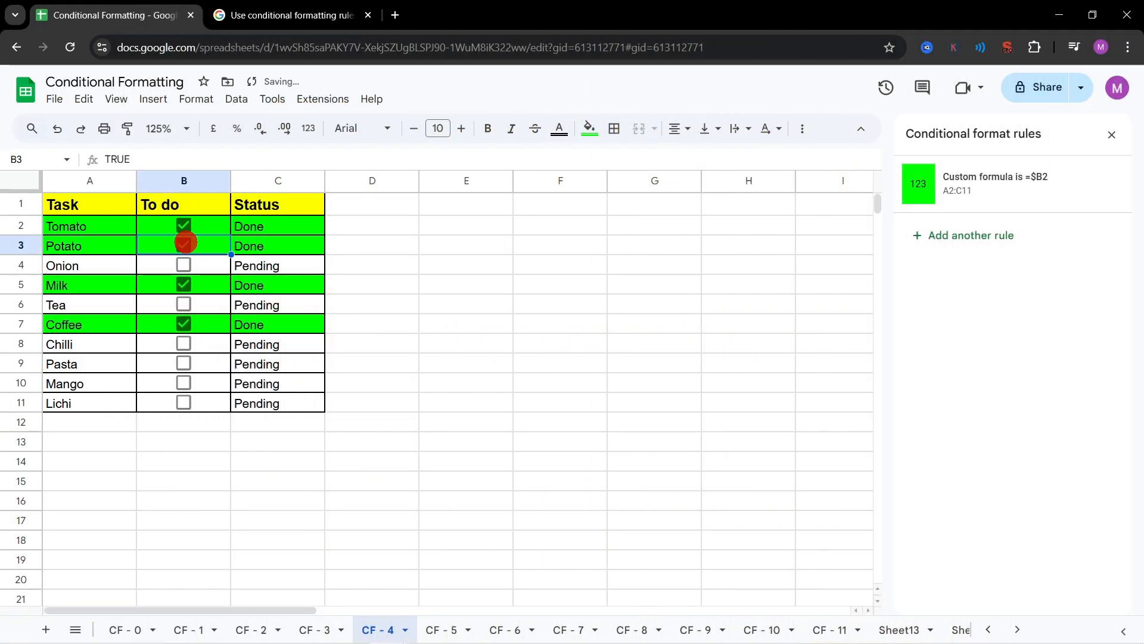
left_click(184, 264)
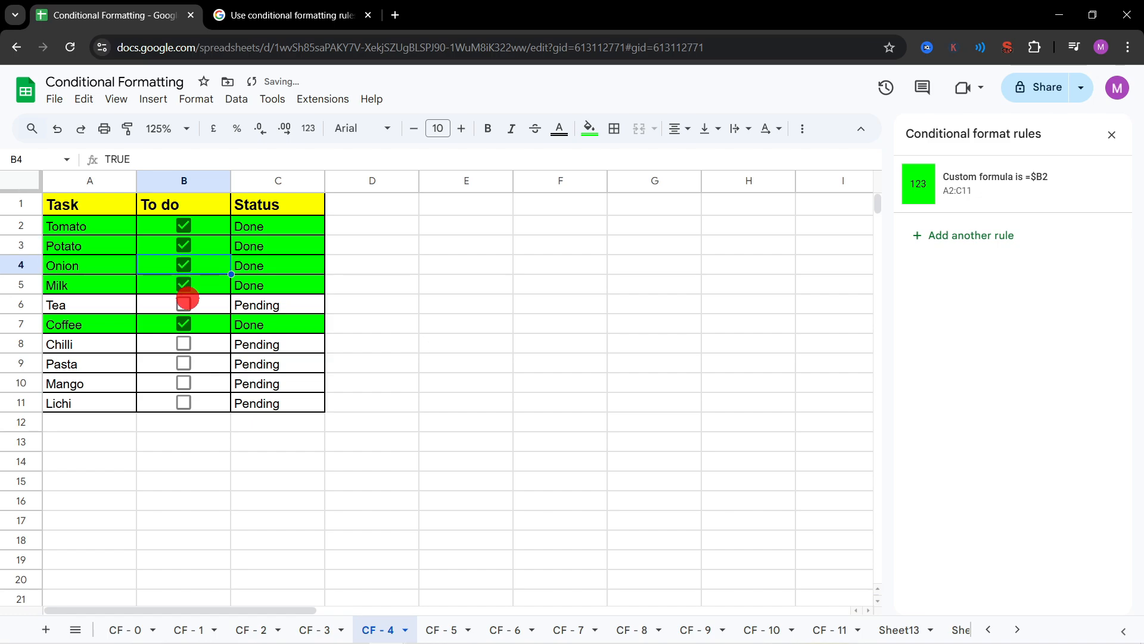
left_click(186, 301)
left_click(184, 362)
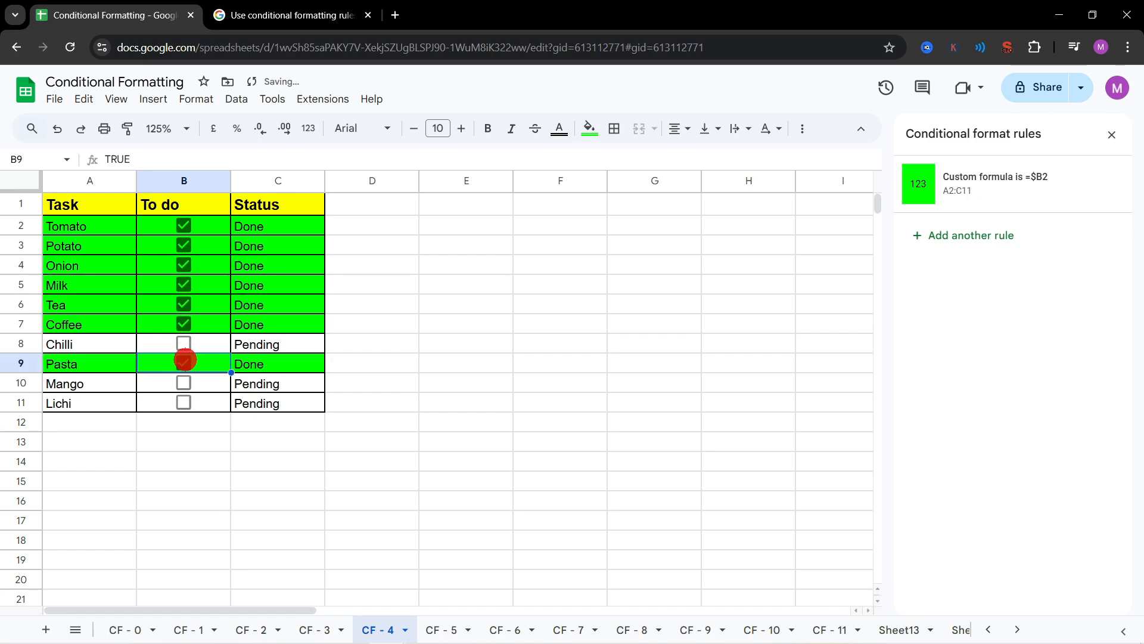
left_click(184, 361)
left_click(184, 323)
left_click(184, 304)
left_click(184, 264)
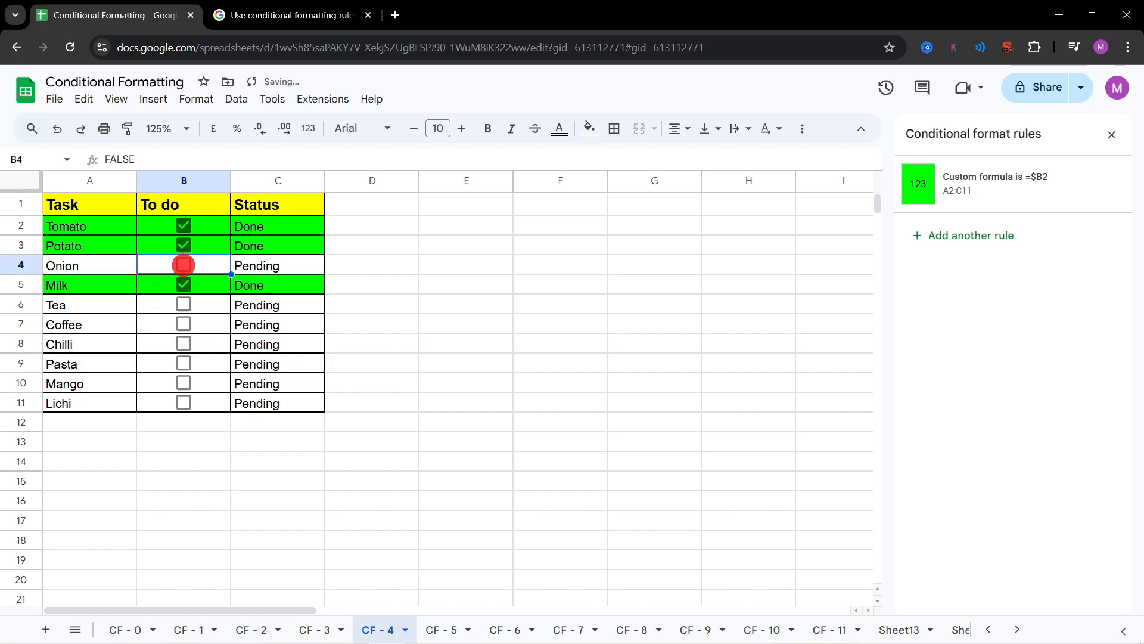
left_click(184, 327)
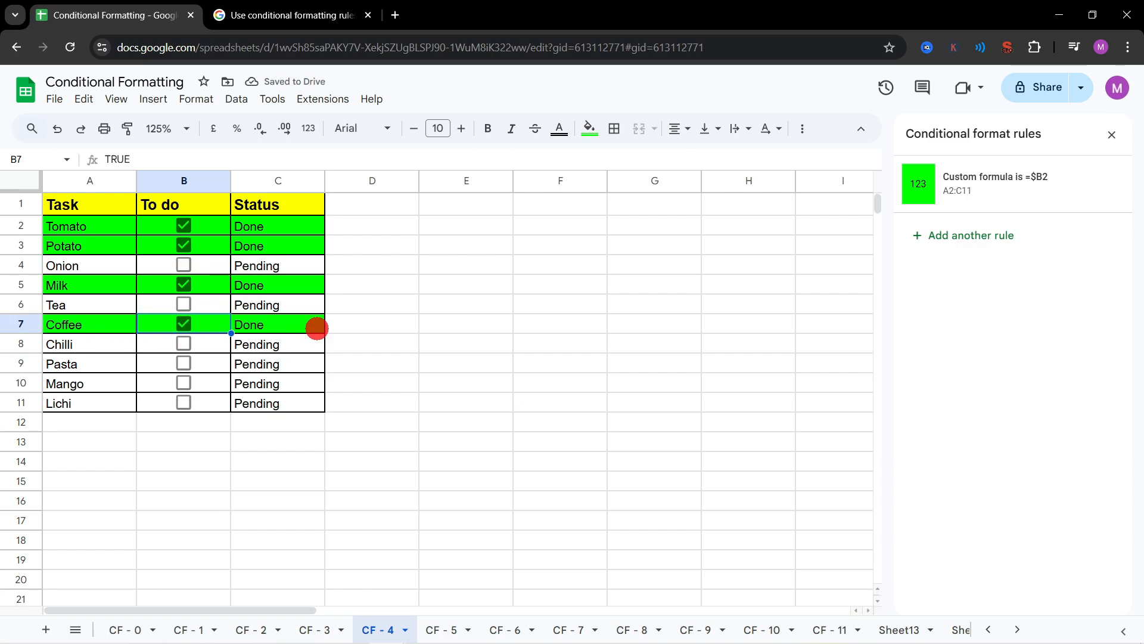
Step: Check the status formula in C7, and undo the tick-box changes until every To do box from B2 to B11 is cleared
left_click(256, 325)
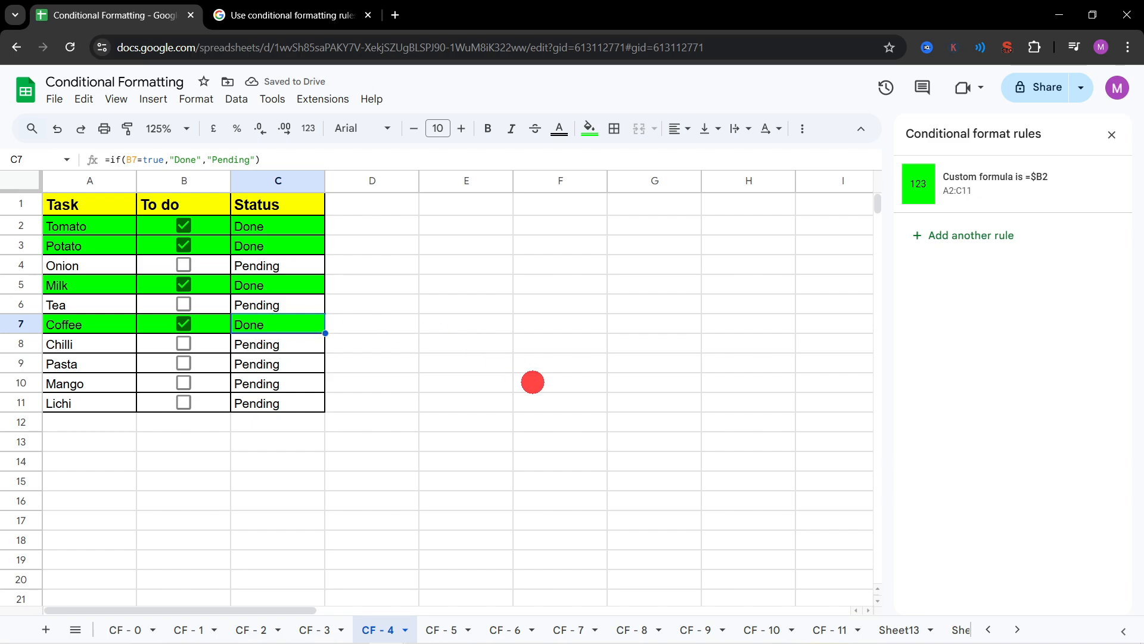
key("ctrl+z")
key("ctrl+z")
key("ctrl+z")
key("ctrl+z")
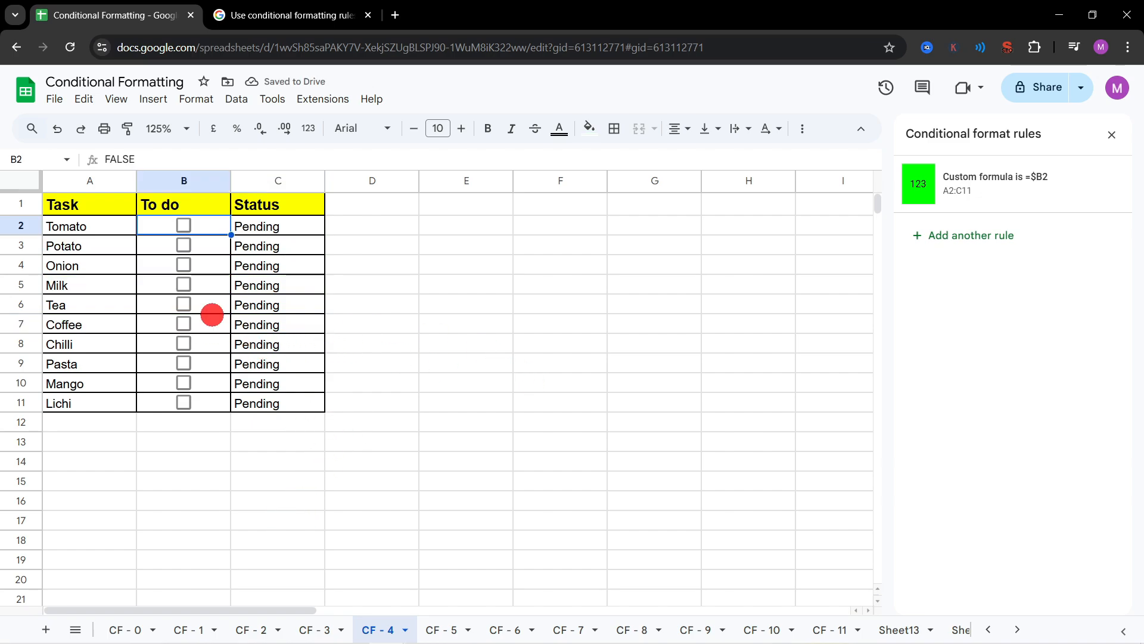
Step: Review the status formula in C2 and open the green rule to examine its A2:C11 range and =$B2 formula
left_click(267, 229)
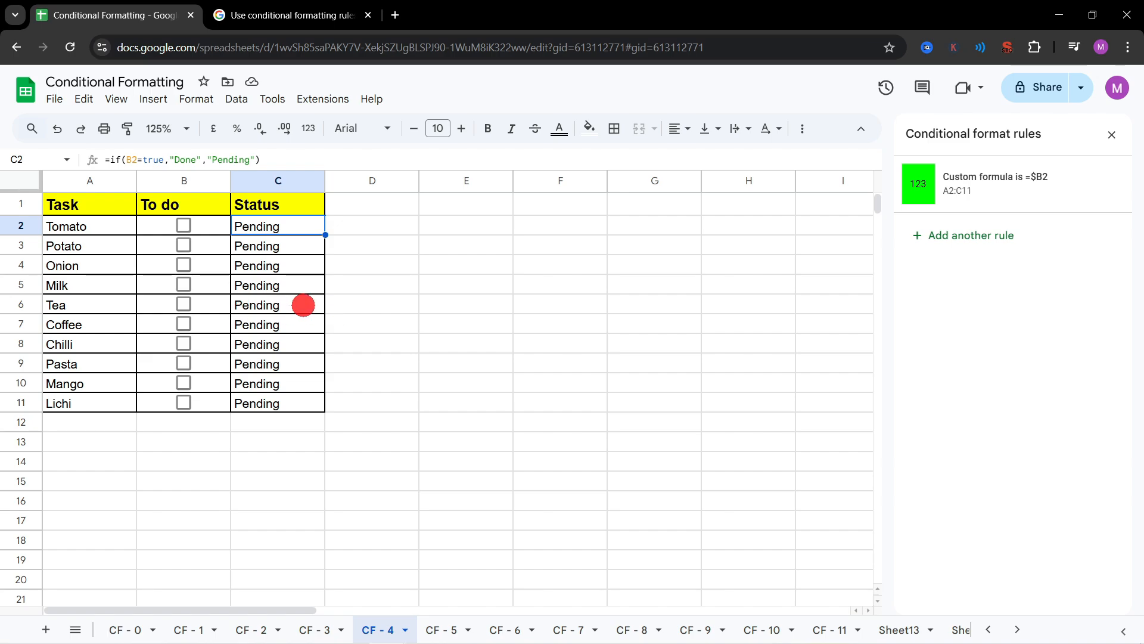
left_click(987, 186)
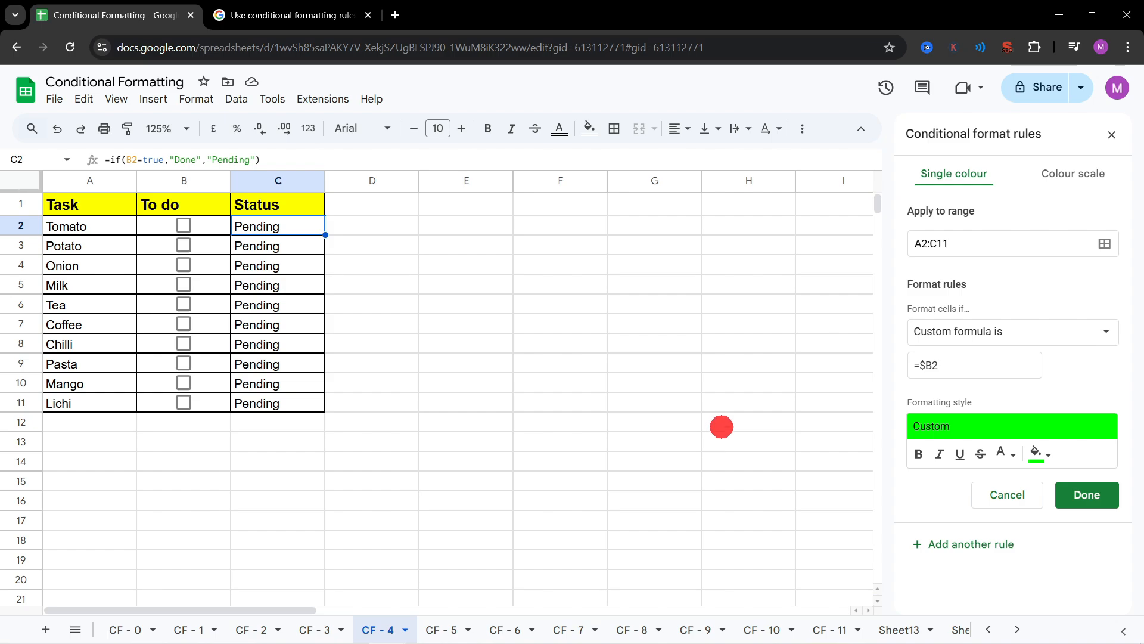
left_click_drag(963, 244, 899, 243)
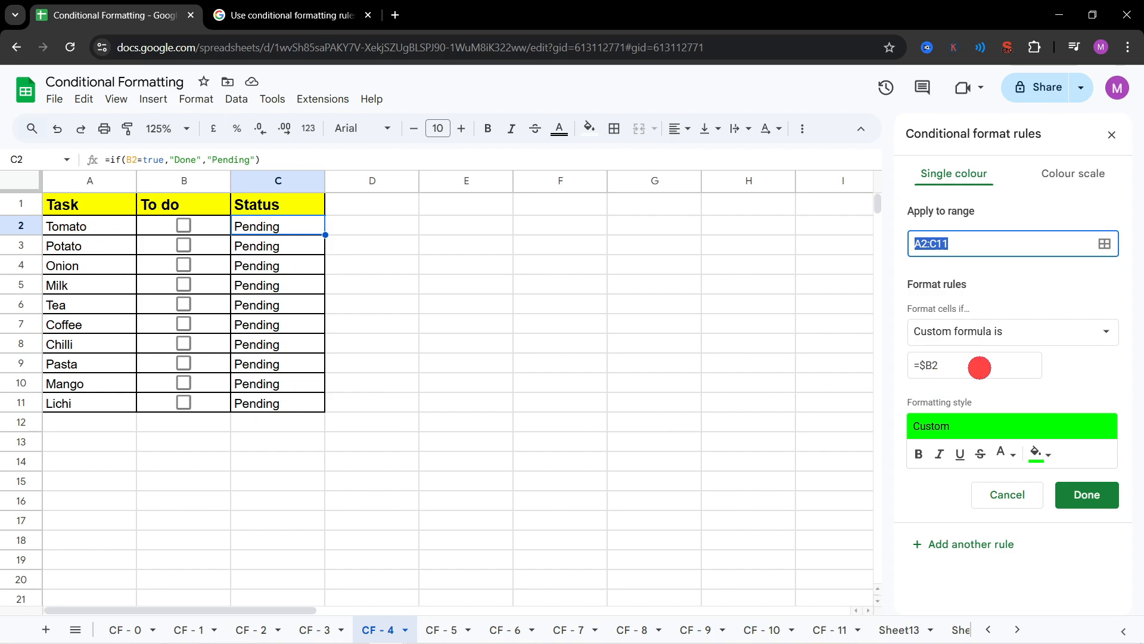
left_click(978, 365)
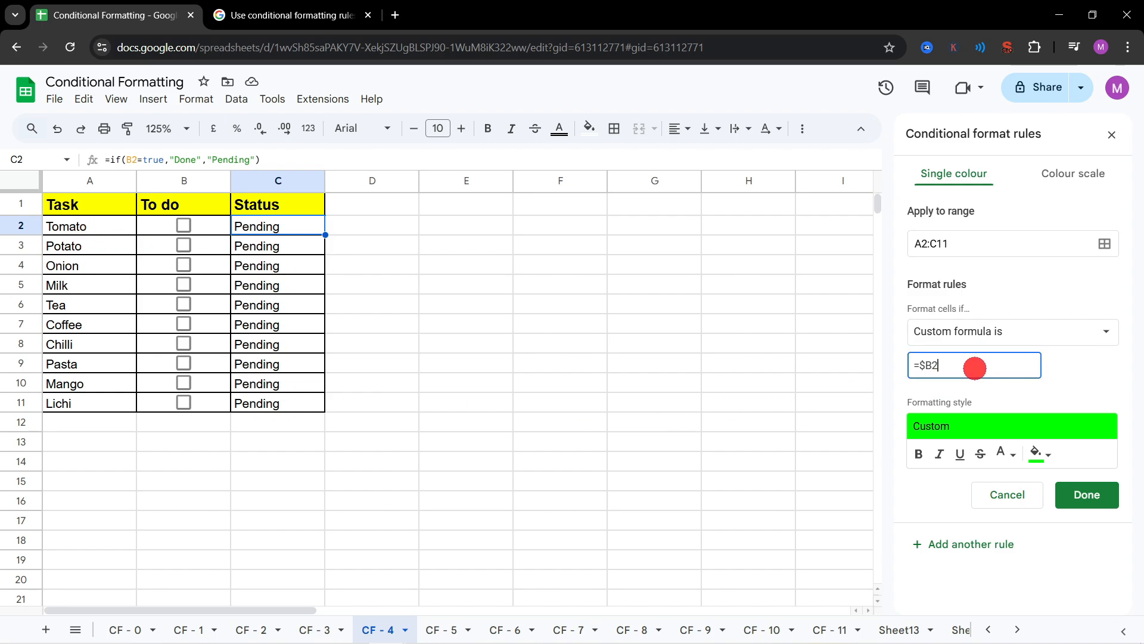
Step: Tick B2 to preview the green rule, extend the rule's range to A2:D11 and save it
left_click(184, 226)
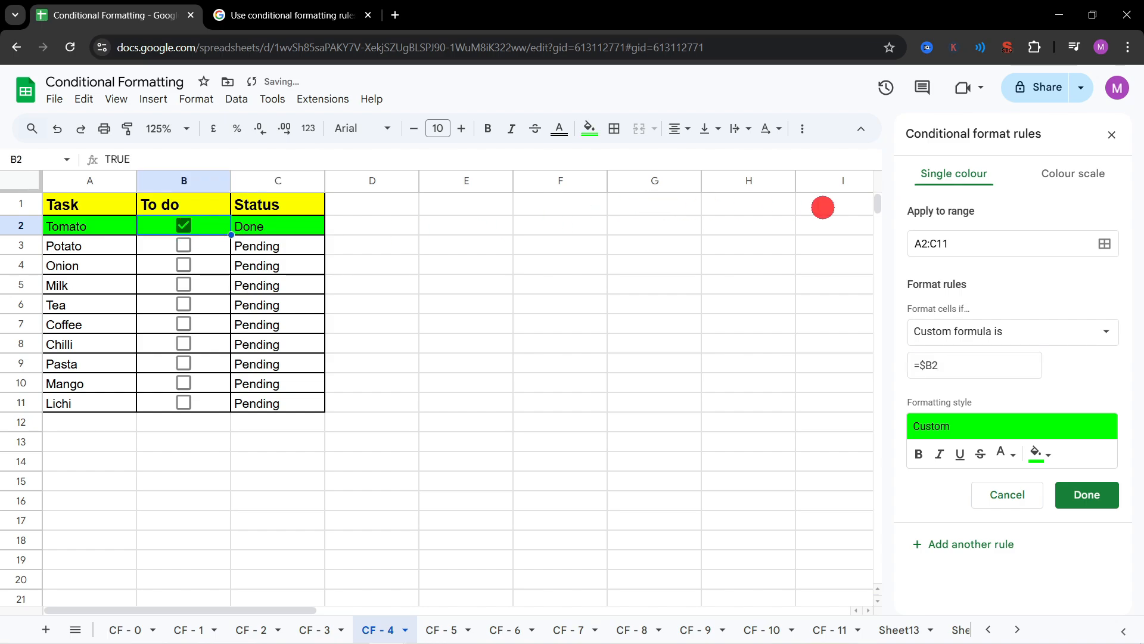
left_click(930, 244)
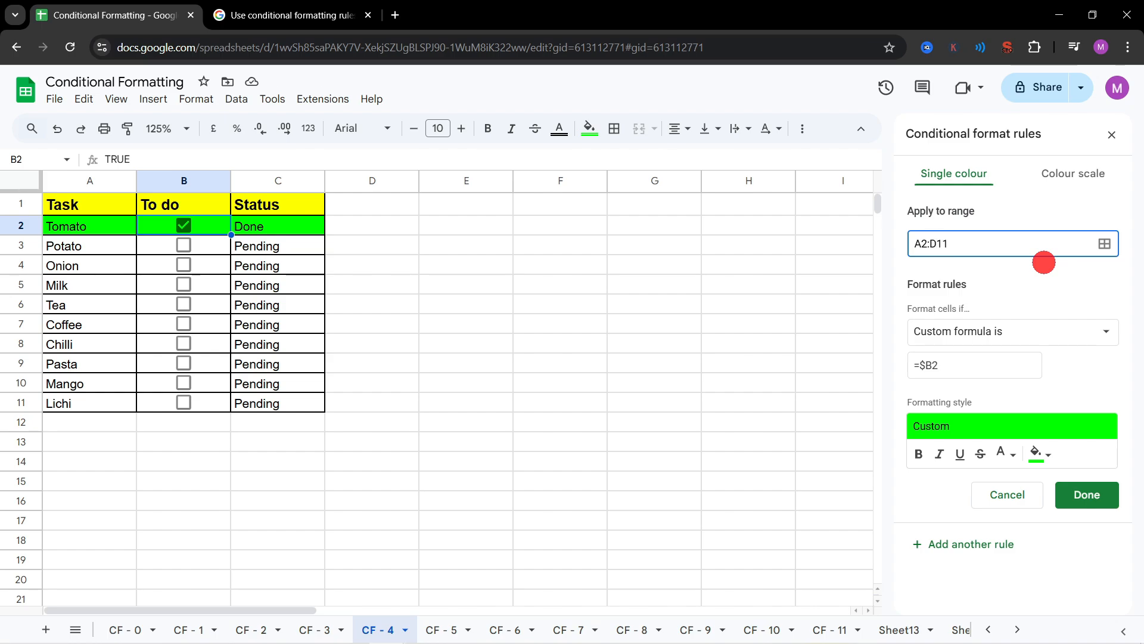
left_click(1087, 493)
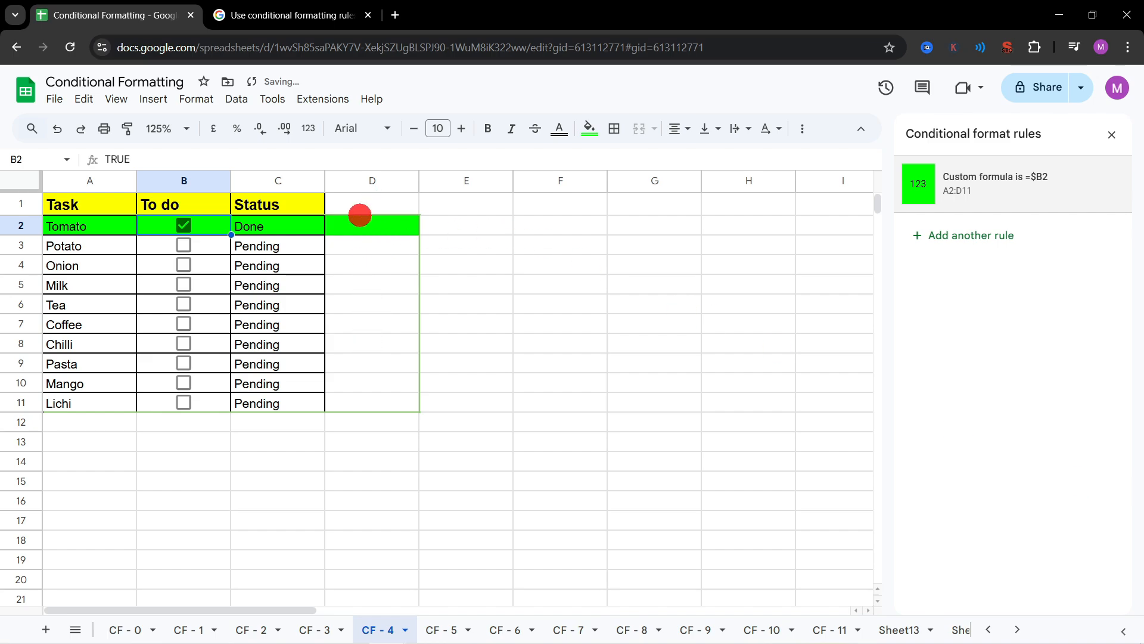
Step: Set the green rule's range back to A2:C11, add underline to its formatting style and save it
left_click(989, 181)
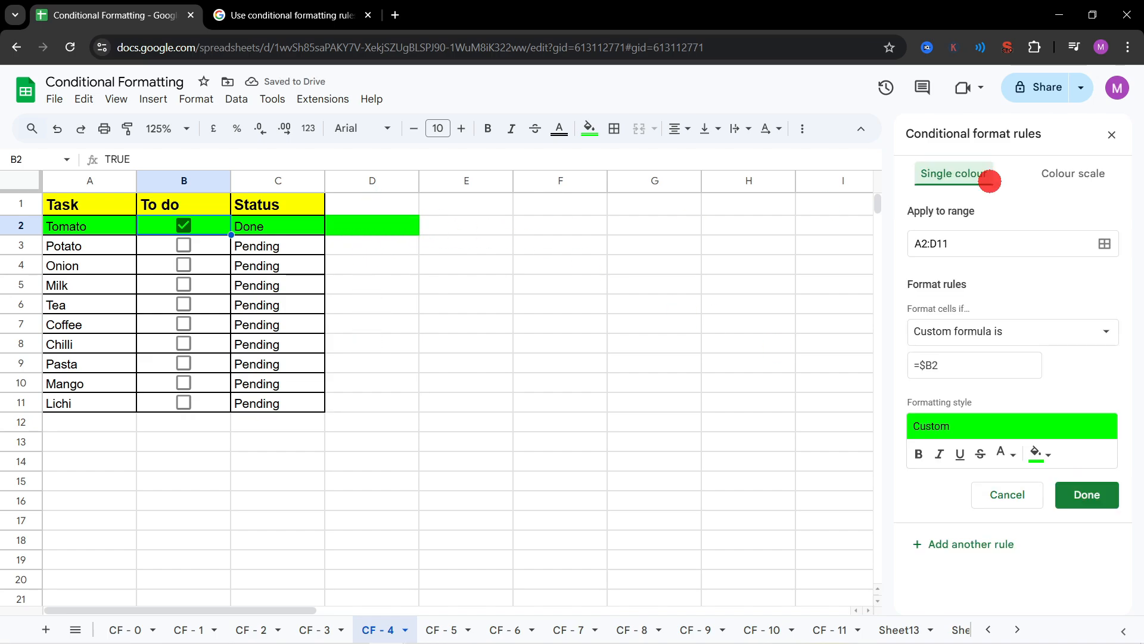
left_click(940, 243)
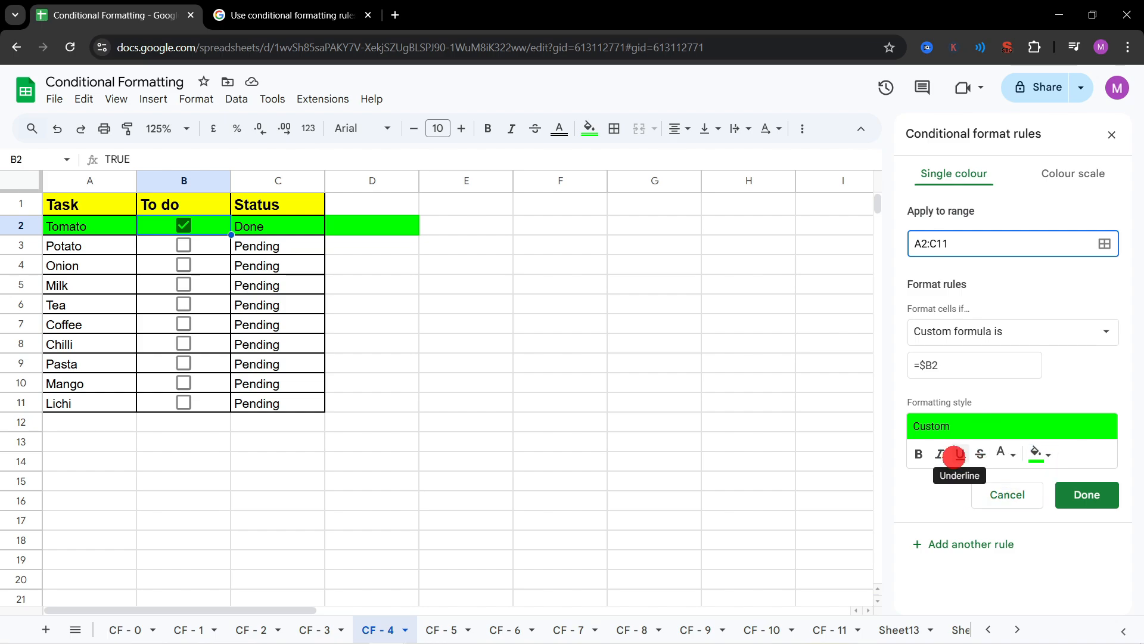
left_click(960, 454)
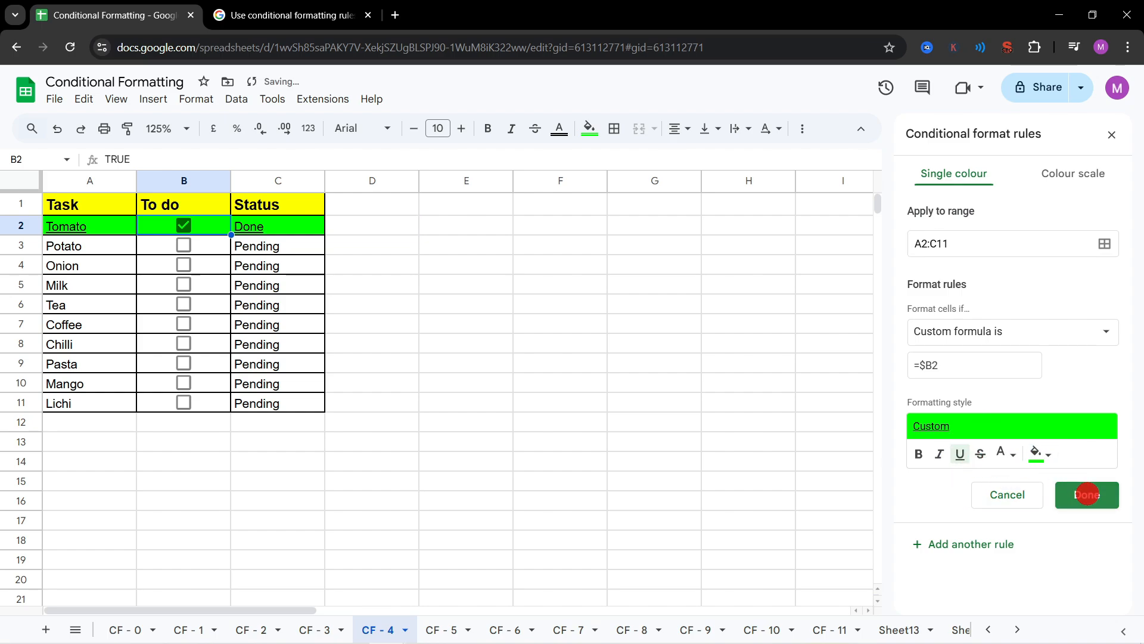
left_click(1089, 494)
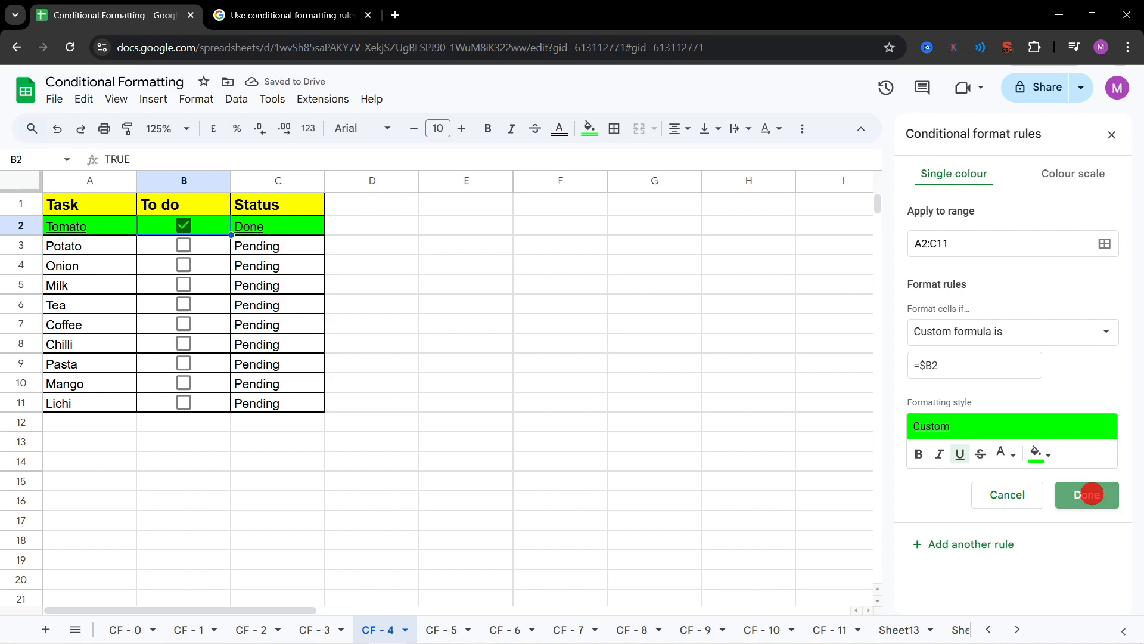
left_click(566, 401)
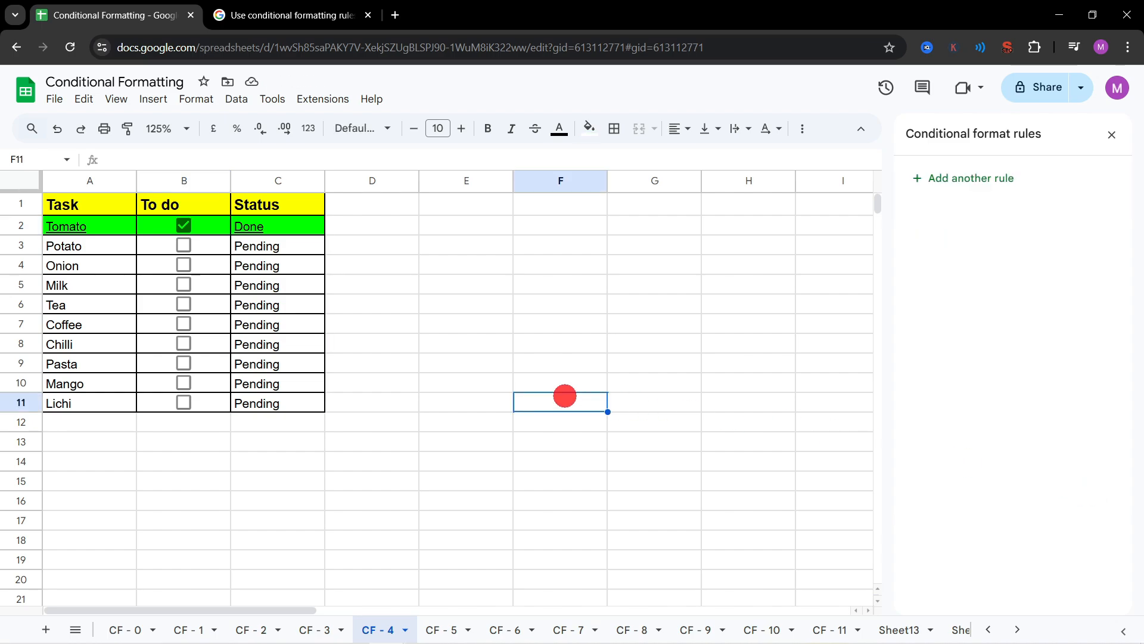
Step: On the CF - 5 sheet, test the Status highlight by toggling the boxes in B3 and B4 and clearing B2
left_click(181, 285)
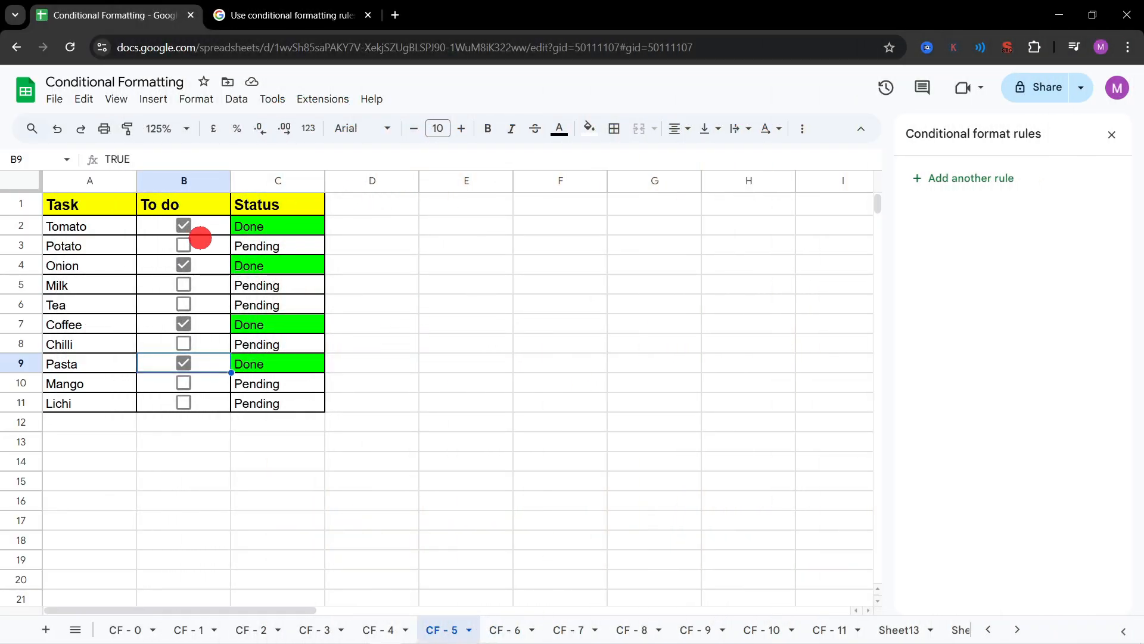
left_click(180, 246)
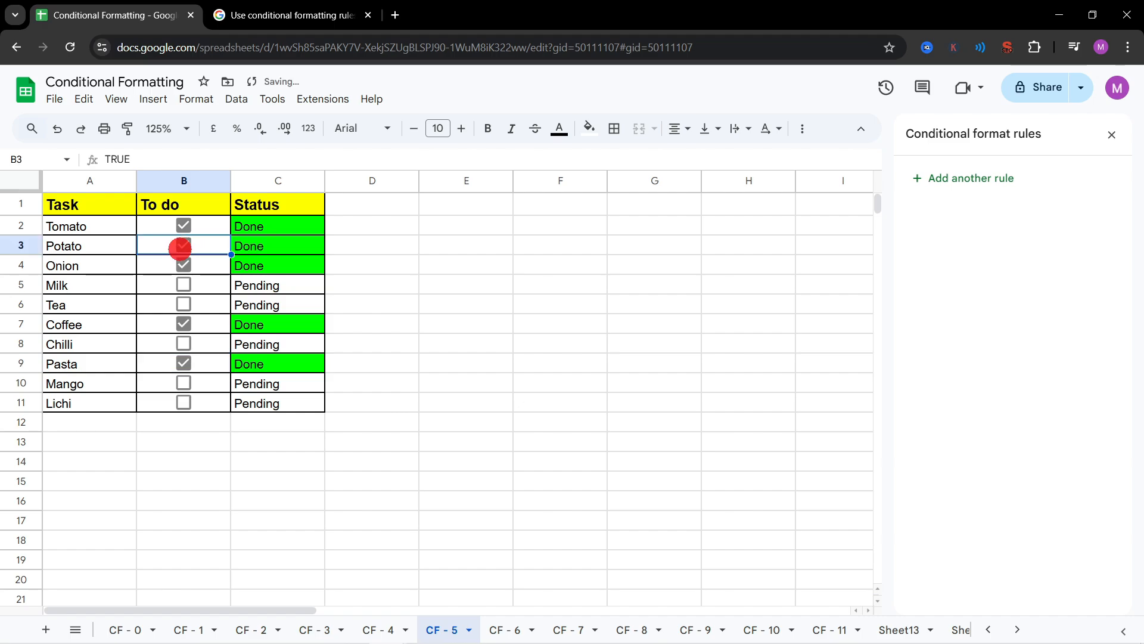
left_click(183, 246)
left_click(185, 265)
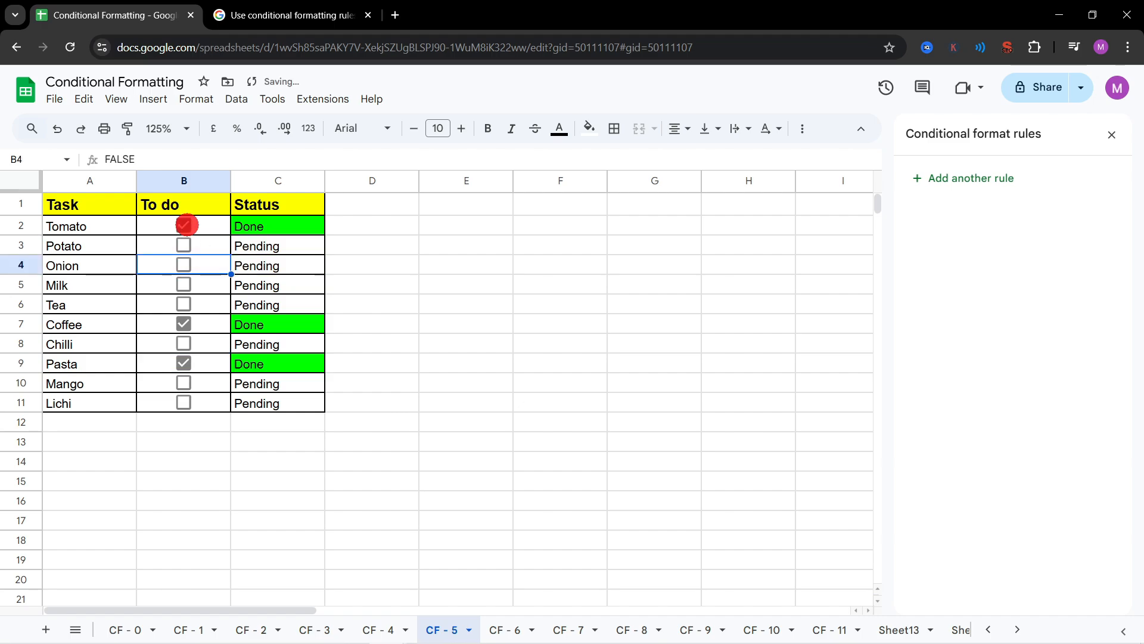
left_click(185, 230)
left_click(183, 264)
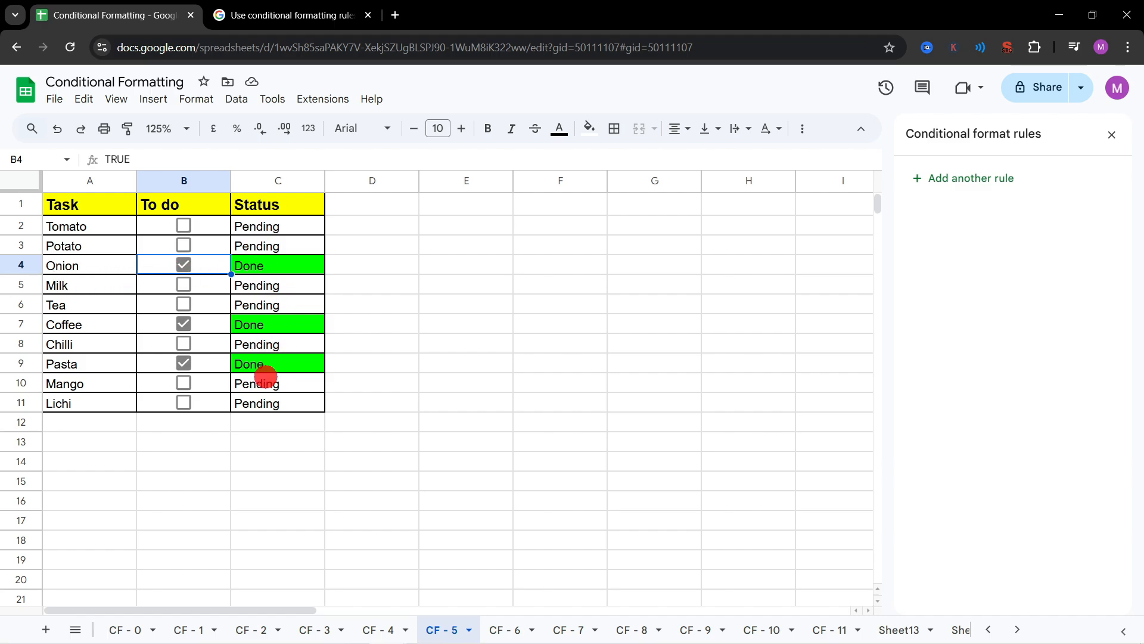
left_click(195, 328)
left_click(269, 305)
left_click(208, 286)
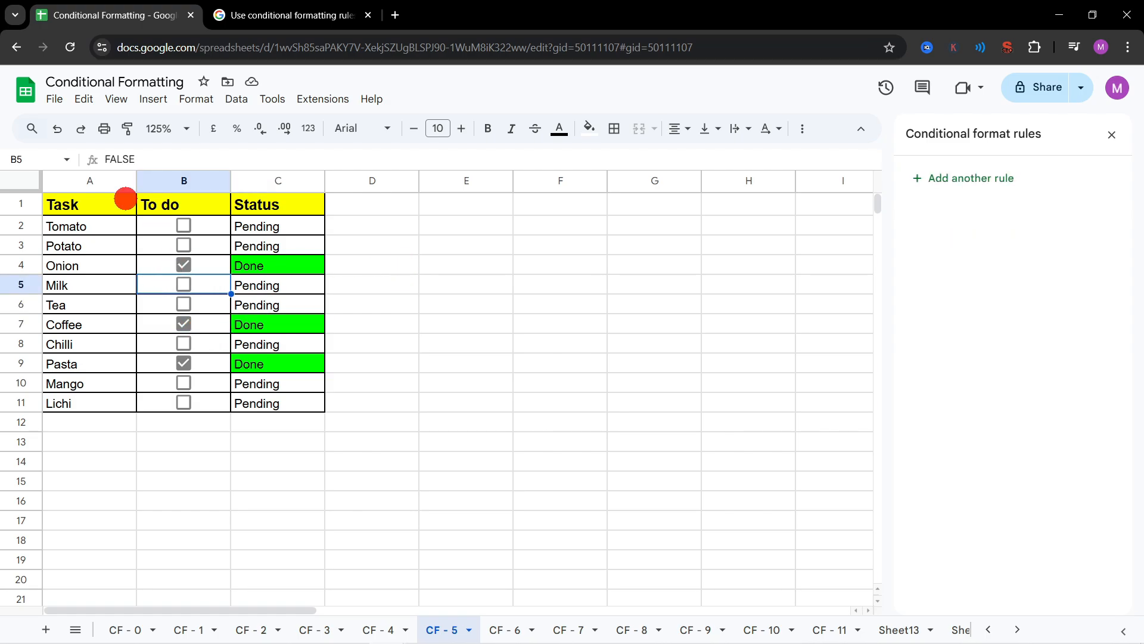
left_click(196, 98)
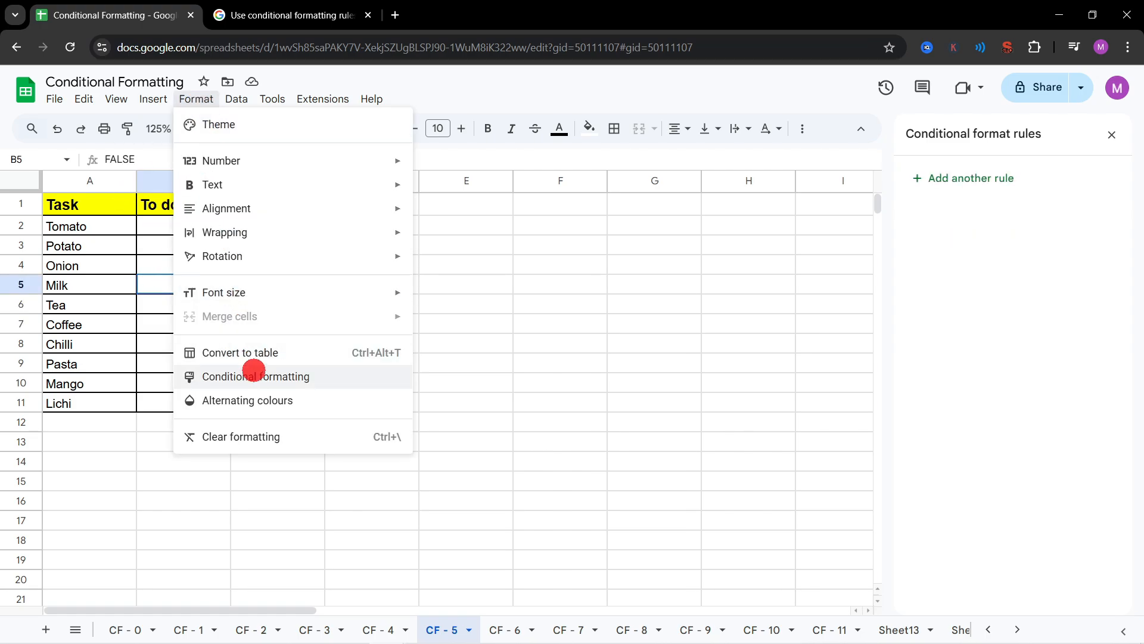
left_click(253, 375)
left_click(376, 283)
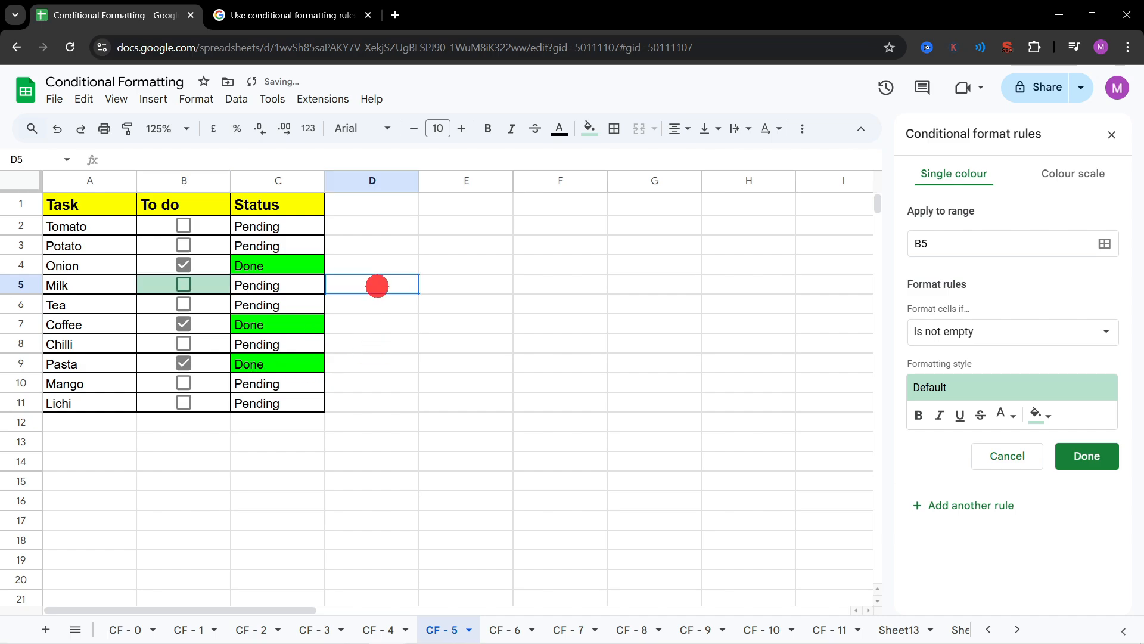
left_click(93, 243)
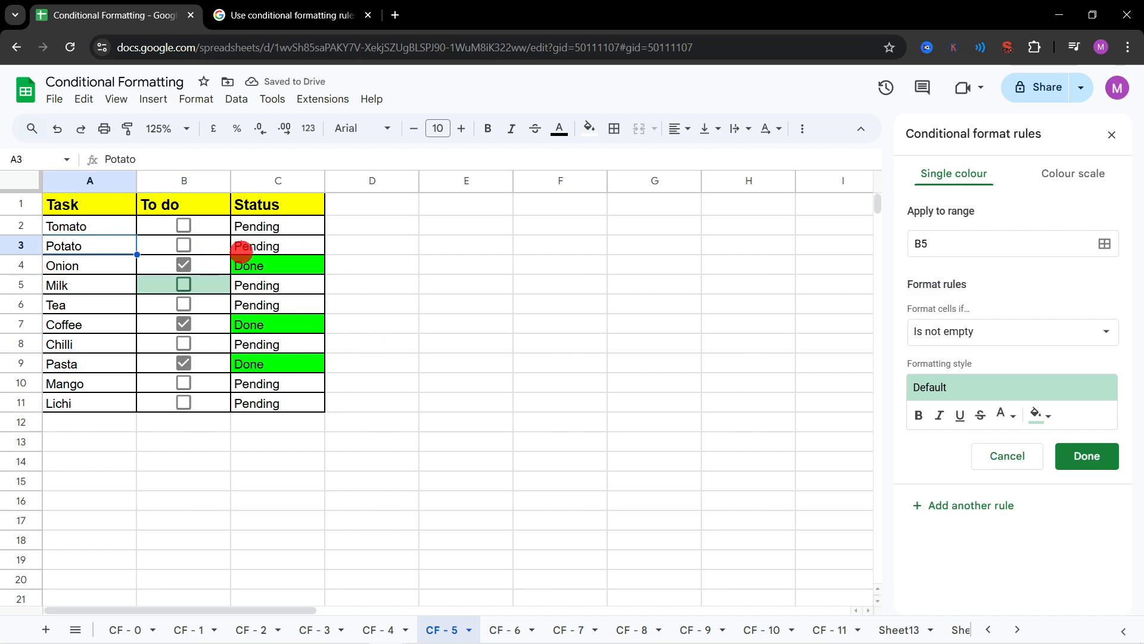
left_click(112, 229)
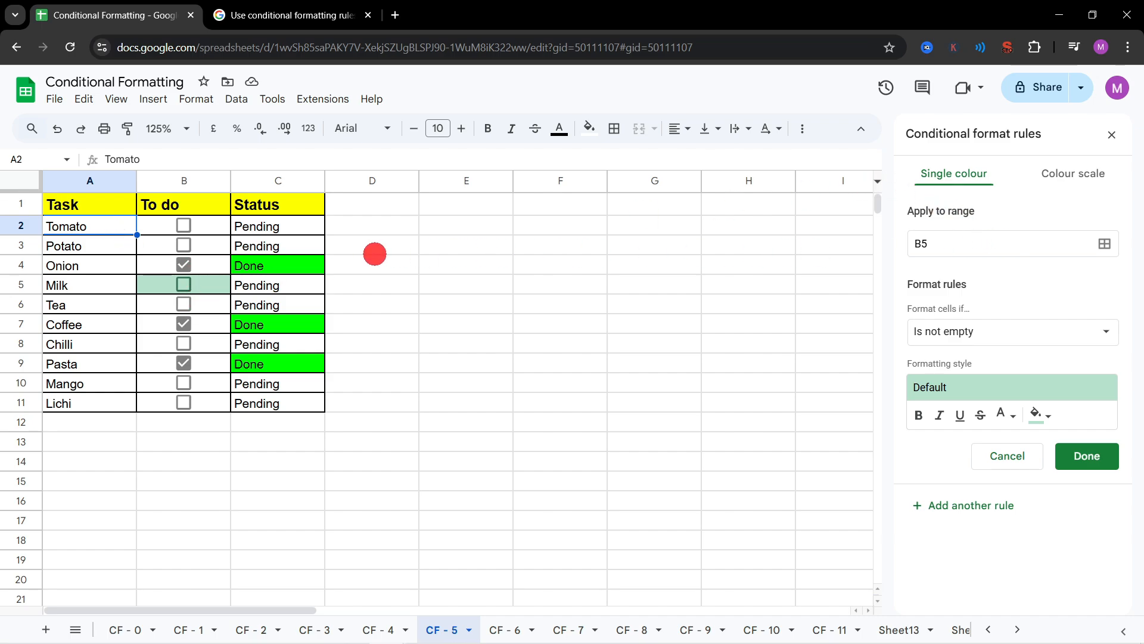
left_click_drag(294, 227, 280, 401)
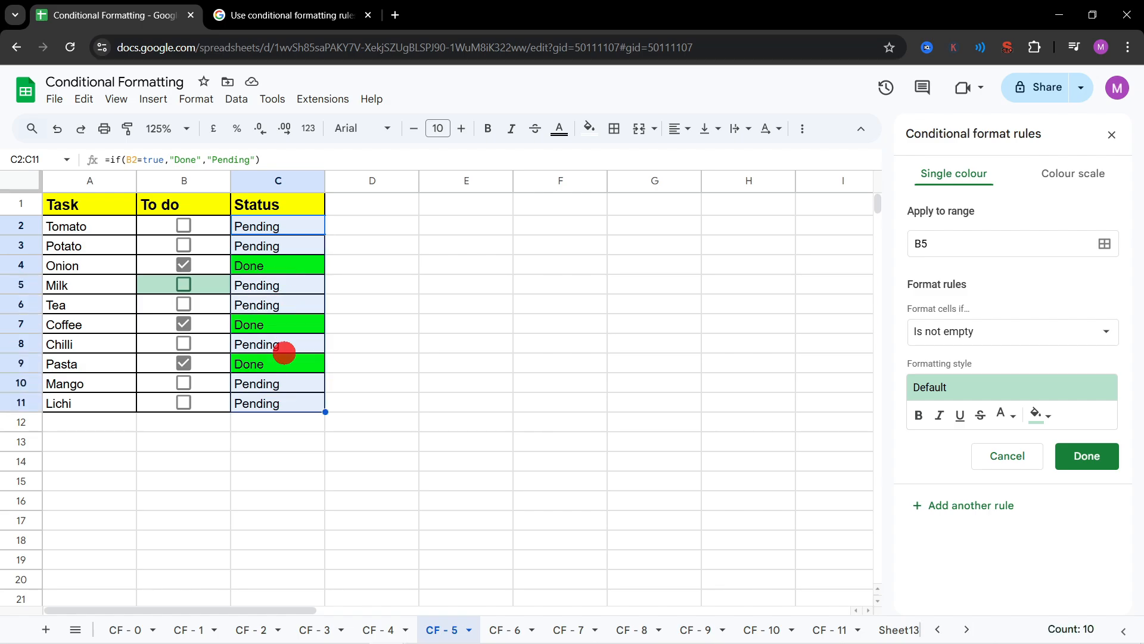
left_click(277, 247)
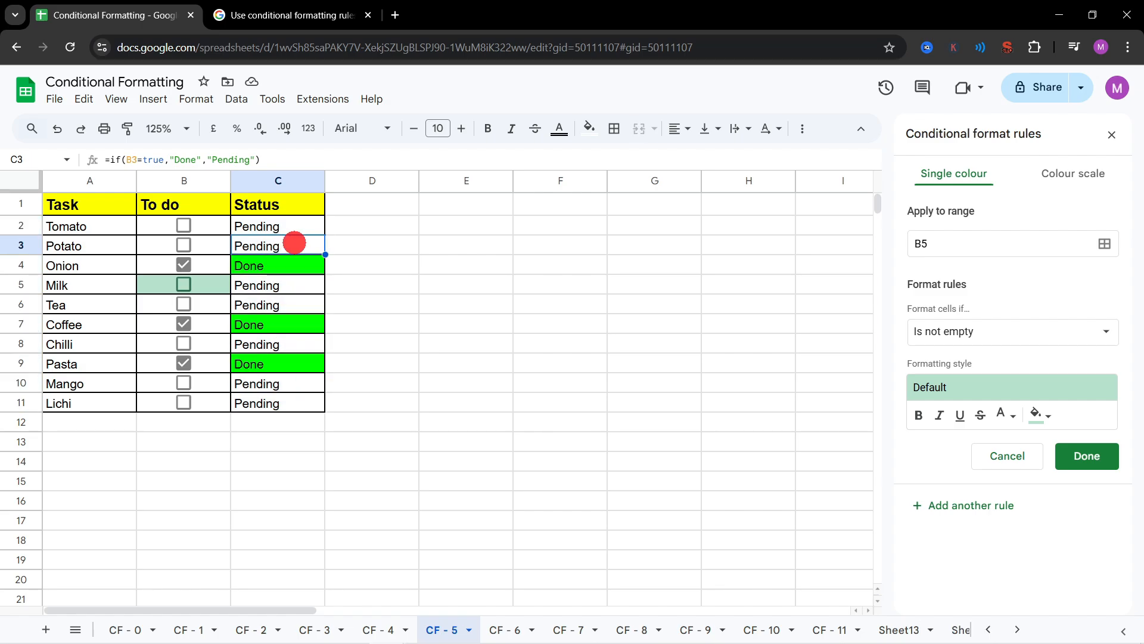
left_click(1083, 456)
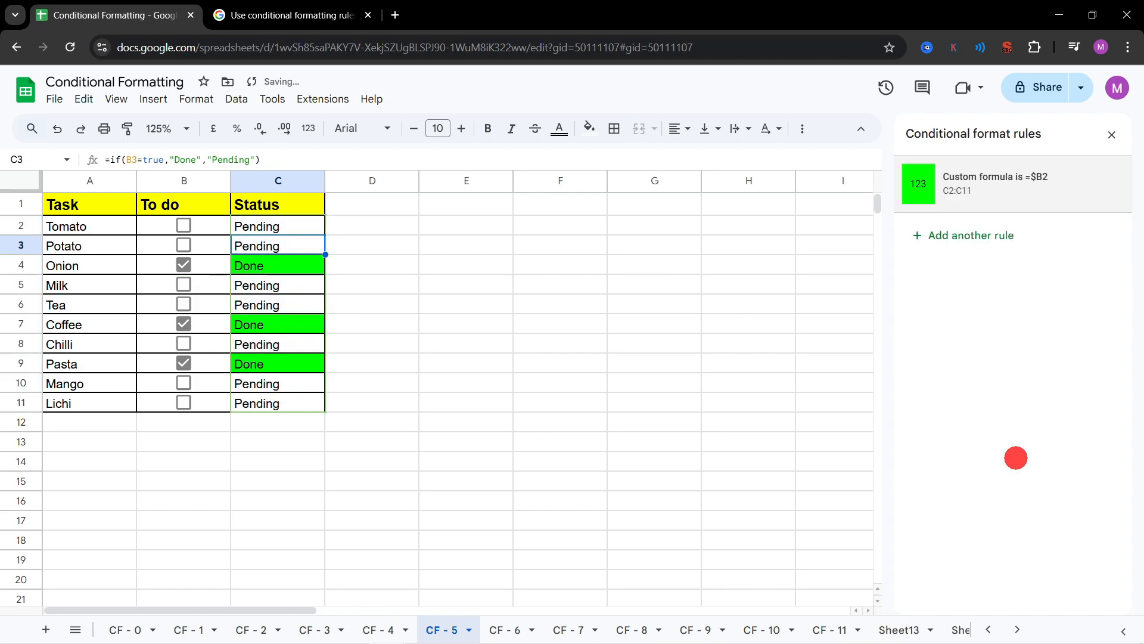
Step: Open the green C2:C11 rule to examine its range and =$B2 formula, toggling B3 to point out the reference column
left_click(985, 189)
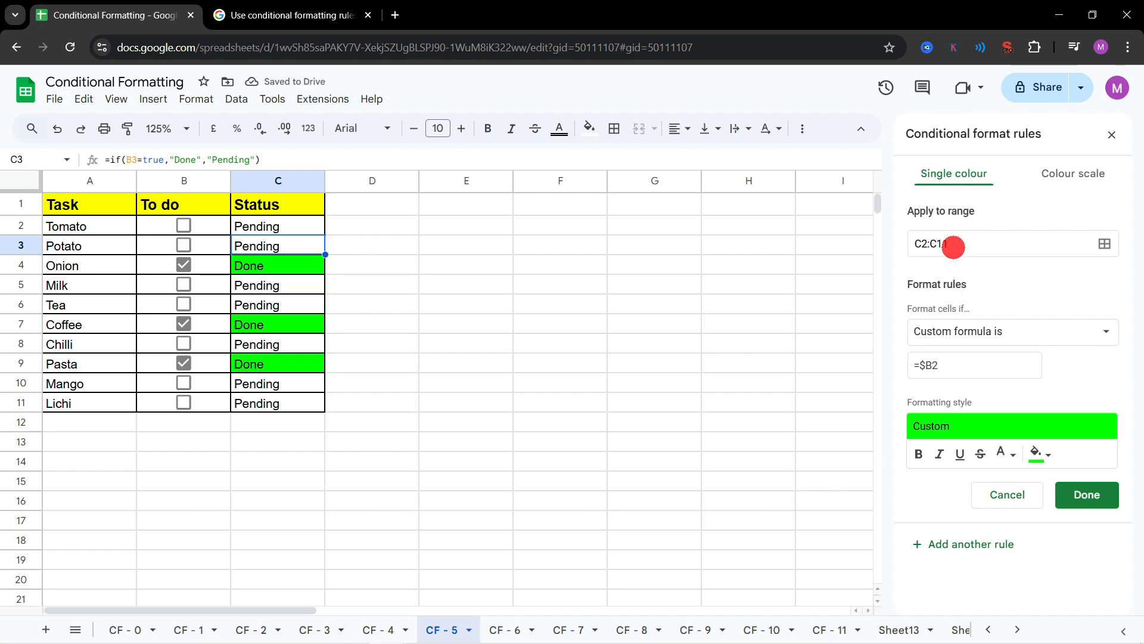
left_click_drag(297, 226, 296, 403)
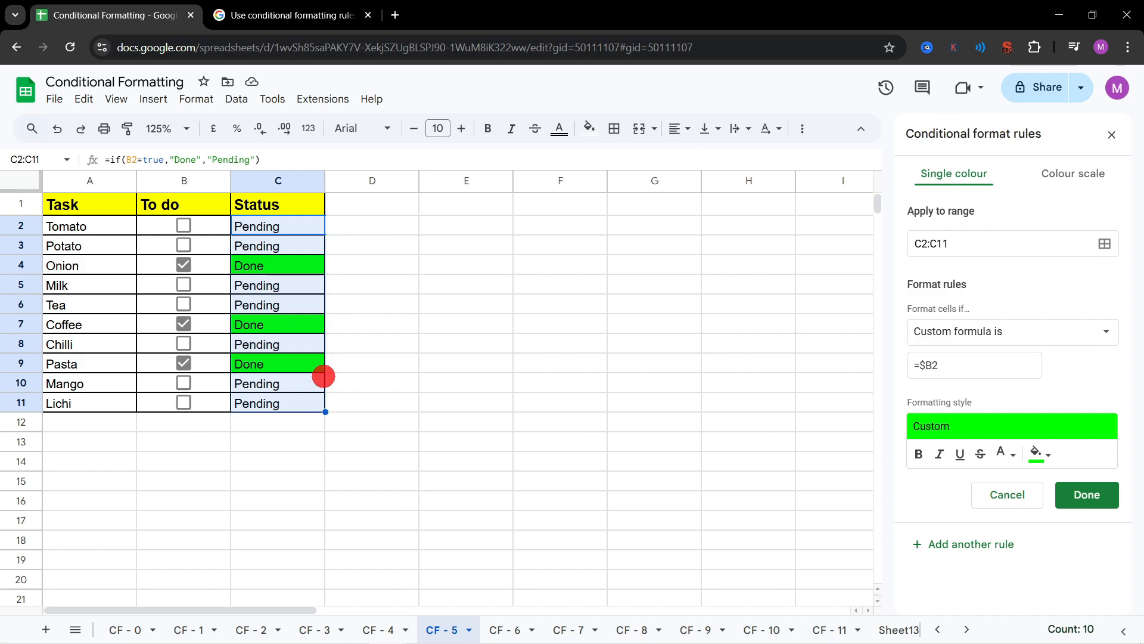
left_click(973, 365)
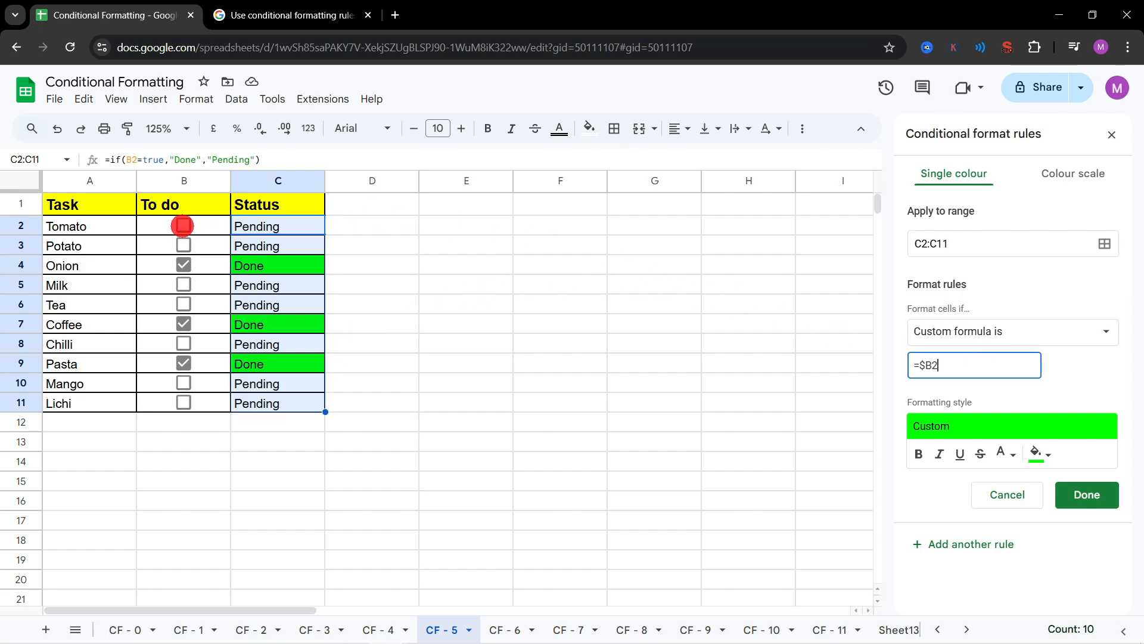
left_click(185, 242)
left_click(185, 242)
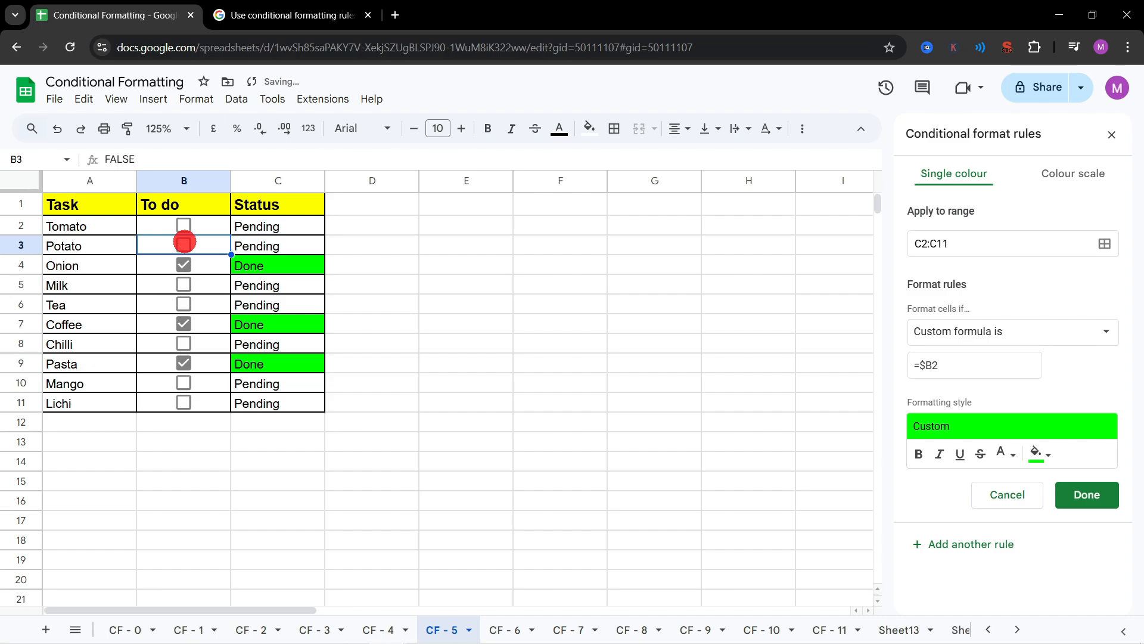
Step: Toggle the B3 box and highlight the rule's $B2 reference and C2:C11 range to examine how they relate
left_click(185, 242)
left_click(185, 243)
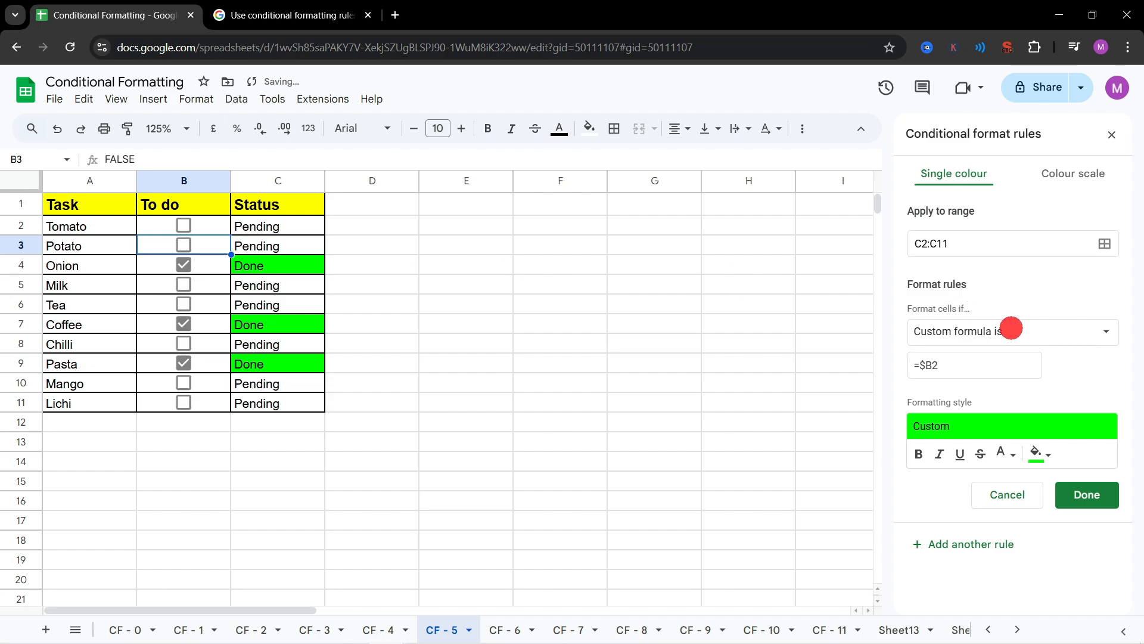
left_click_drag(960, 364, 922, 366)
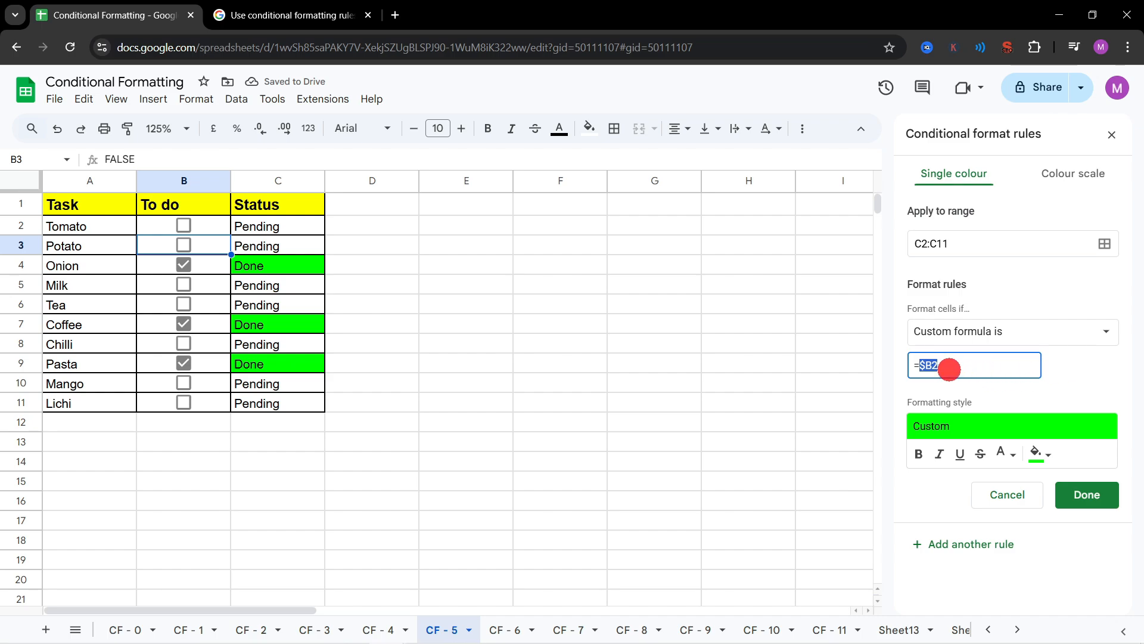
left_click(960, 368)
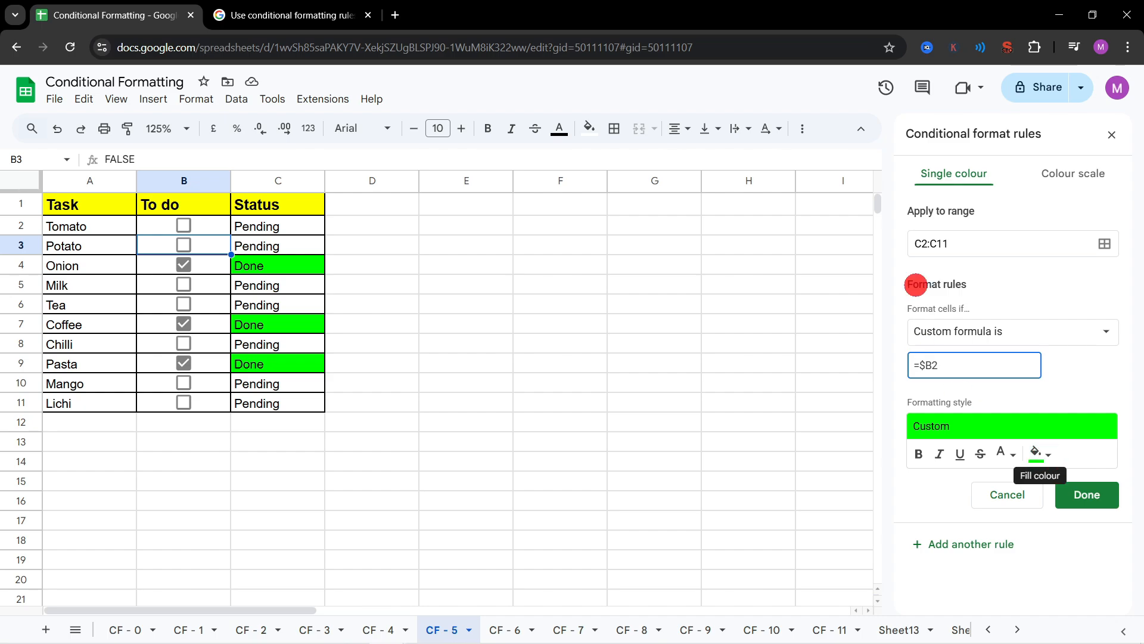
left_click(965, 243)
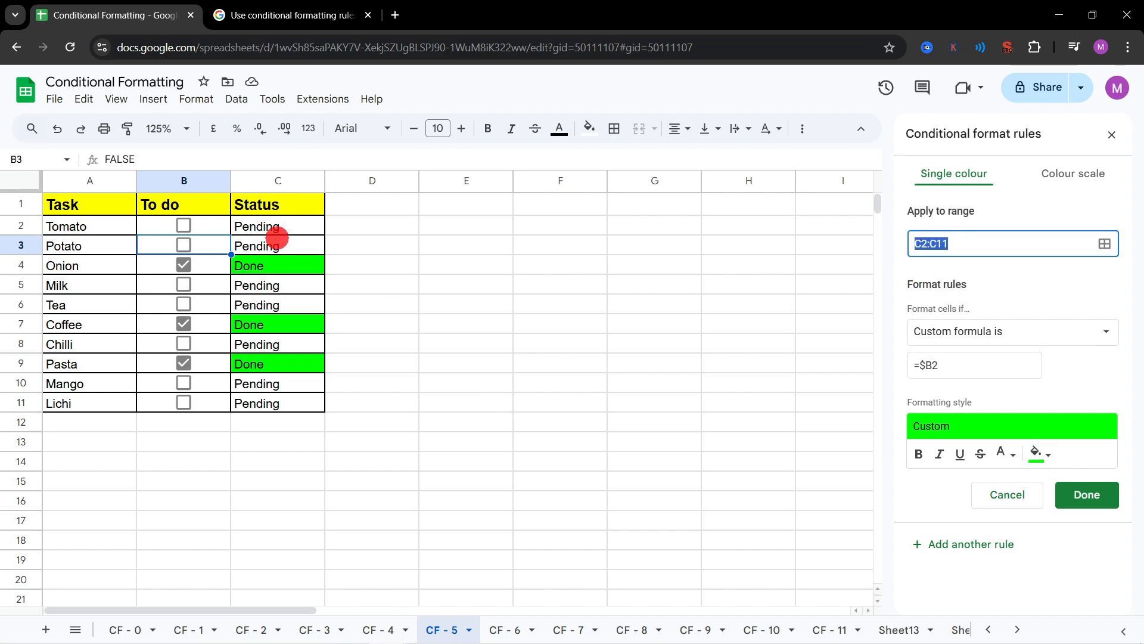
Step: Tick B2 and B6 to test the Status highlight, keep the rule's range at C2:C11 and save it
left_click(184, 225)
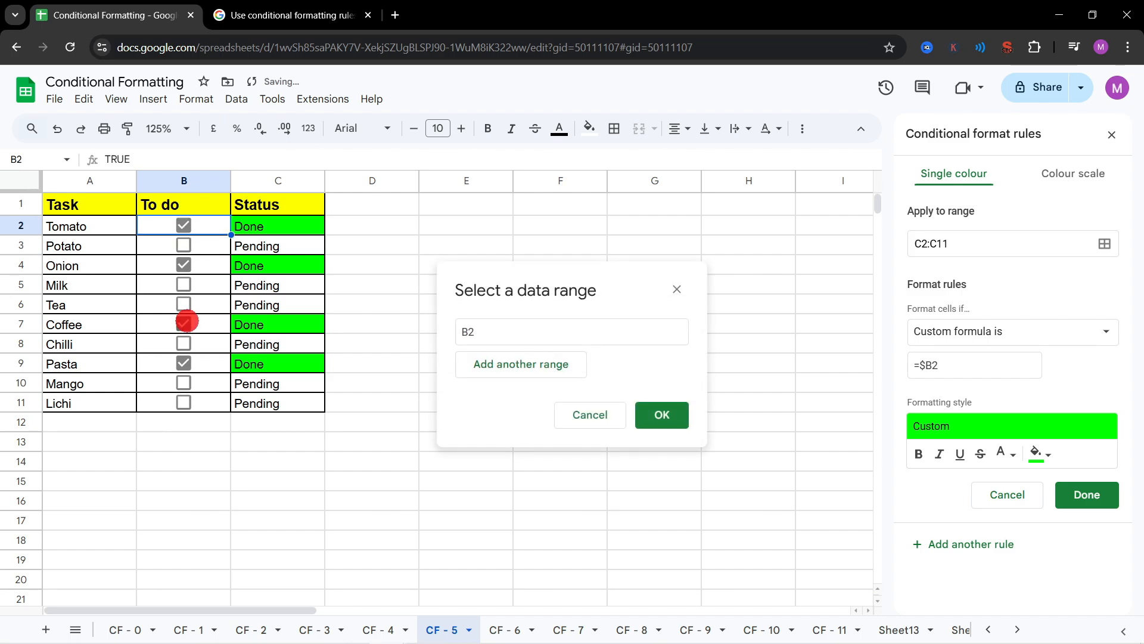
left_click(591, 414)
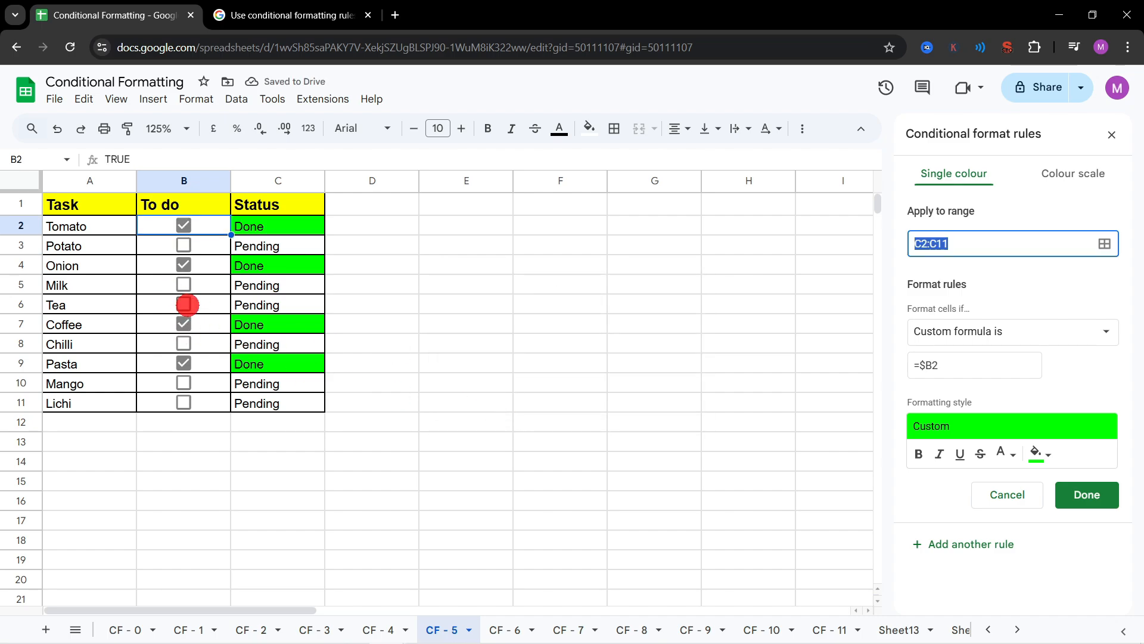
left_click(183, 304)
left_click(576, 410)
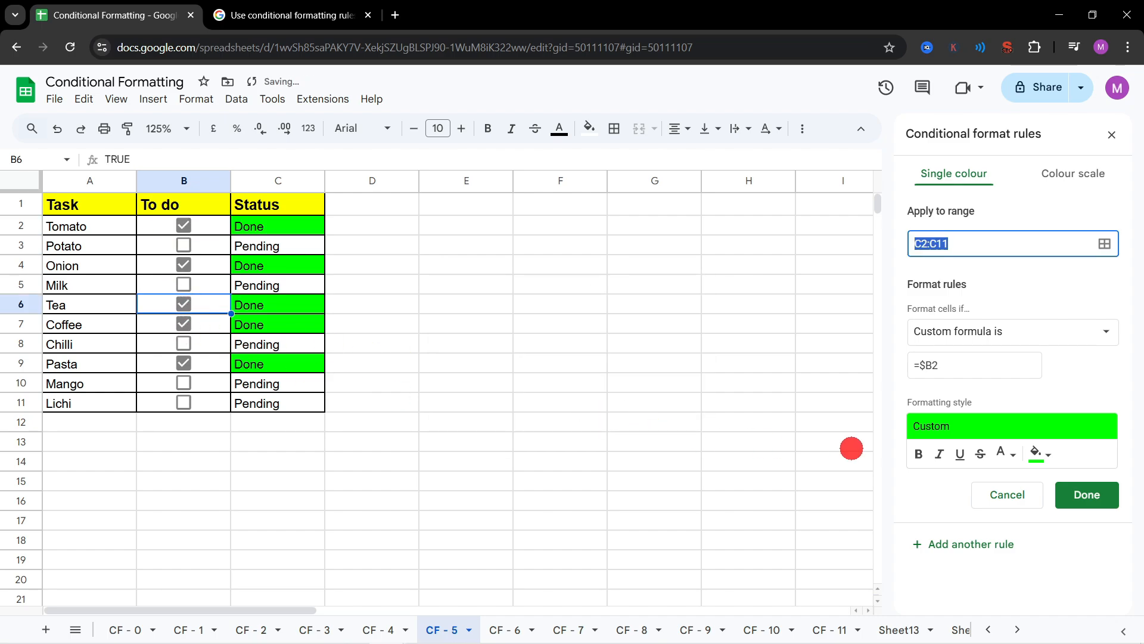
left_click(1088, 494)
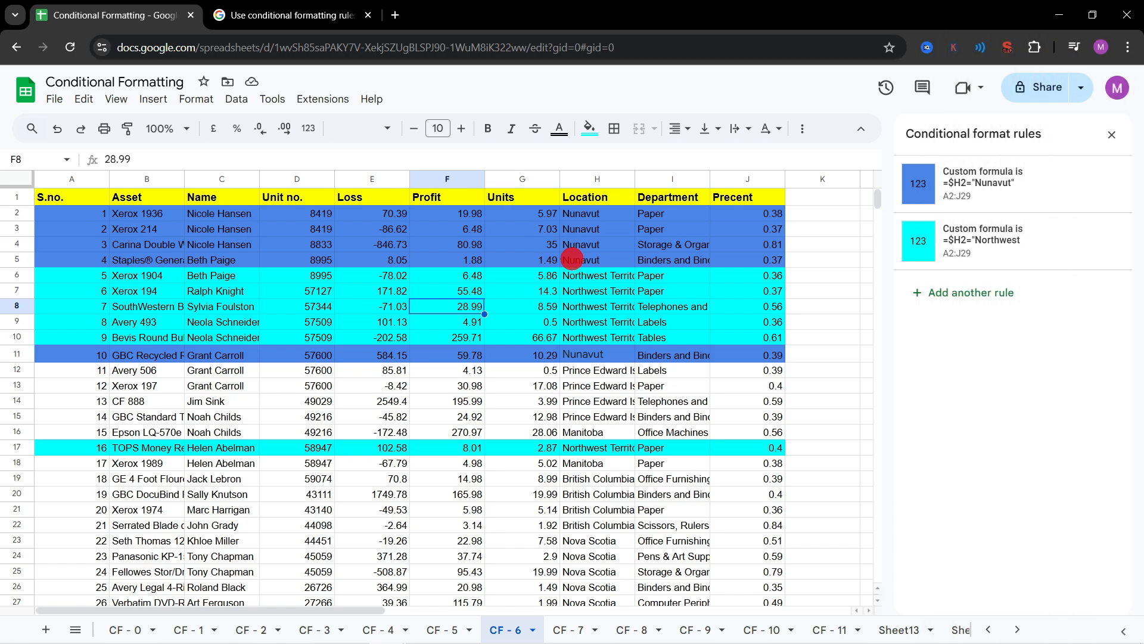
Step: On the CF - 6 sheet, review the location highlighting and check the Nunavut rule's A2:J29 range against the table's last cell
scroll(573, 258, "down", 3)
scroll(572, 258, "up", 3)
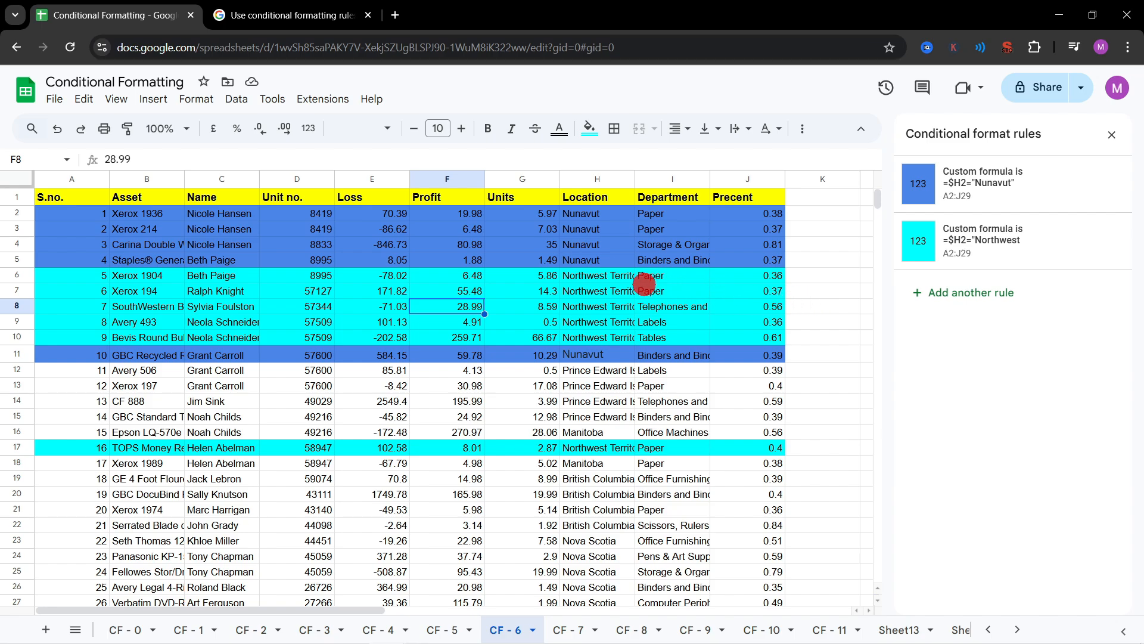
left_click(626, 280)
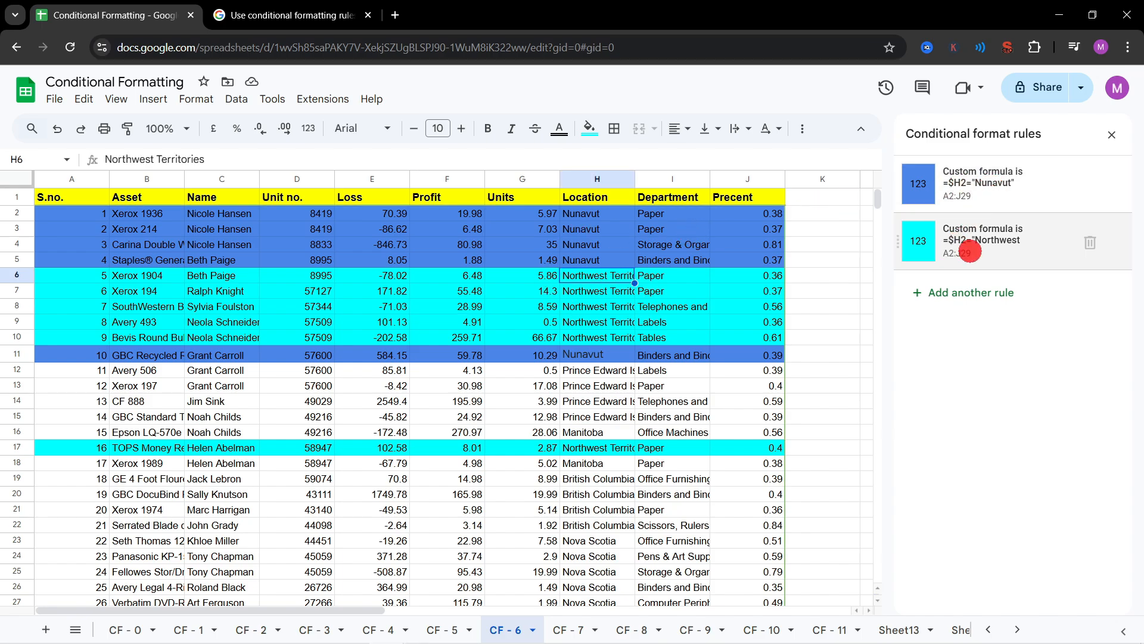
left_click(978, 180)
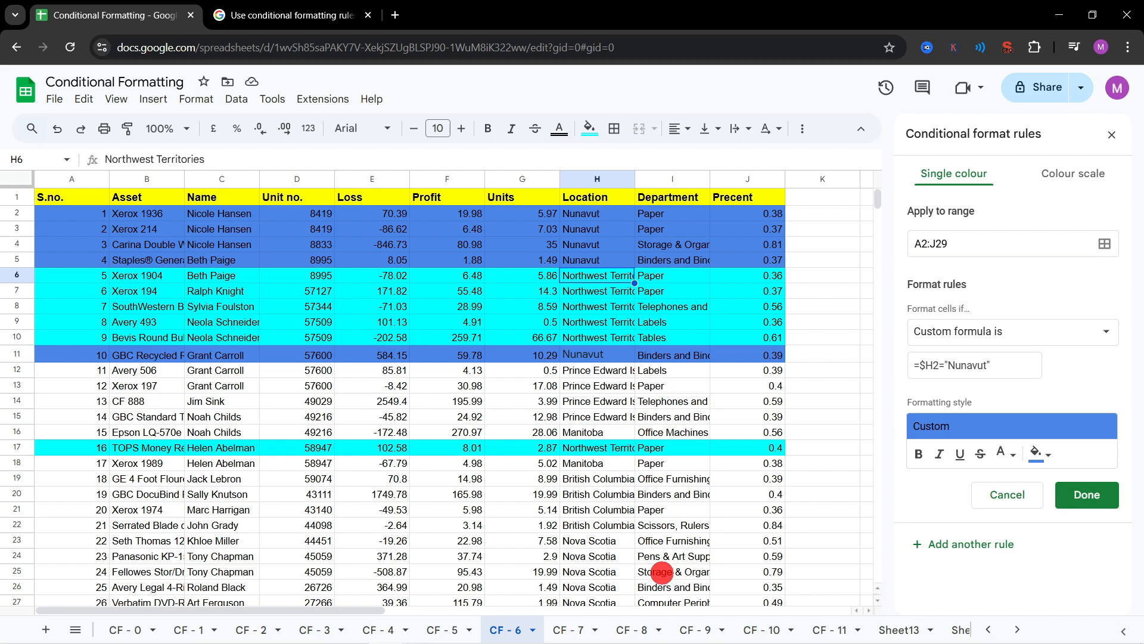
scroll(703, 538, "down", 5)
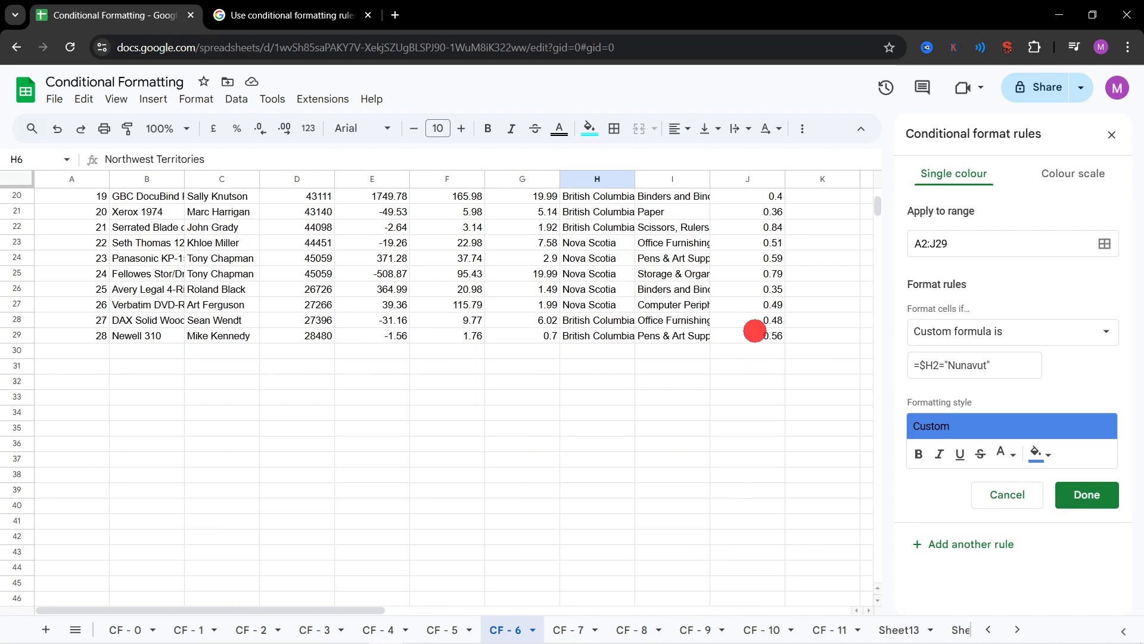
left_click(755, 330)
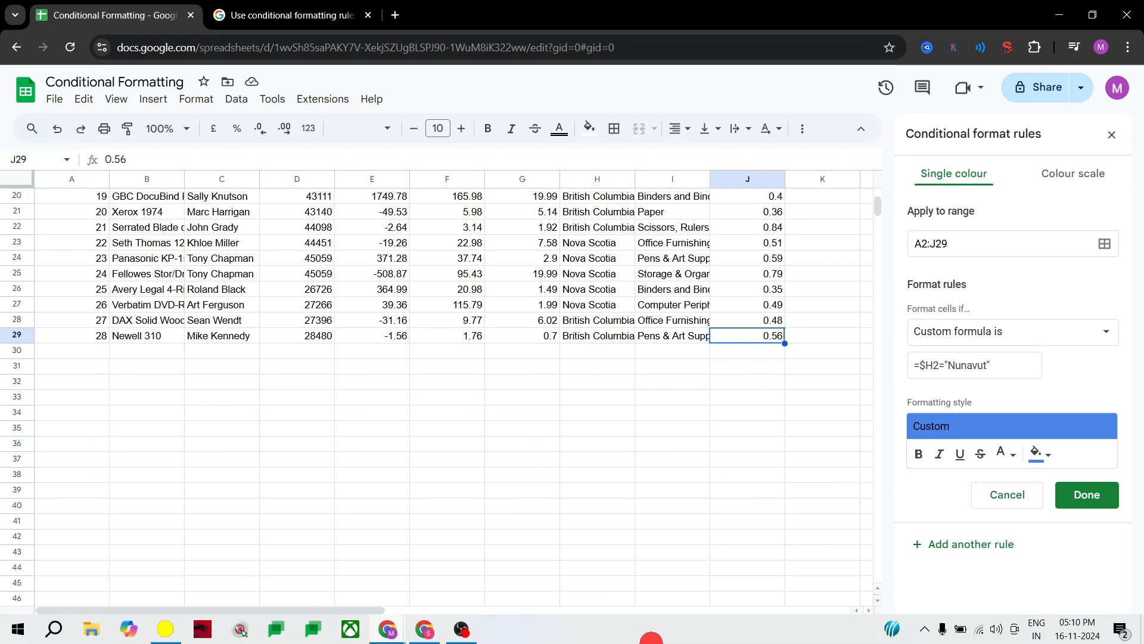
scroll(620, 447, "up", 5)
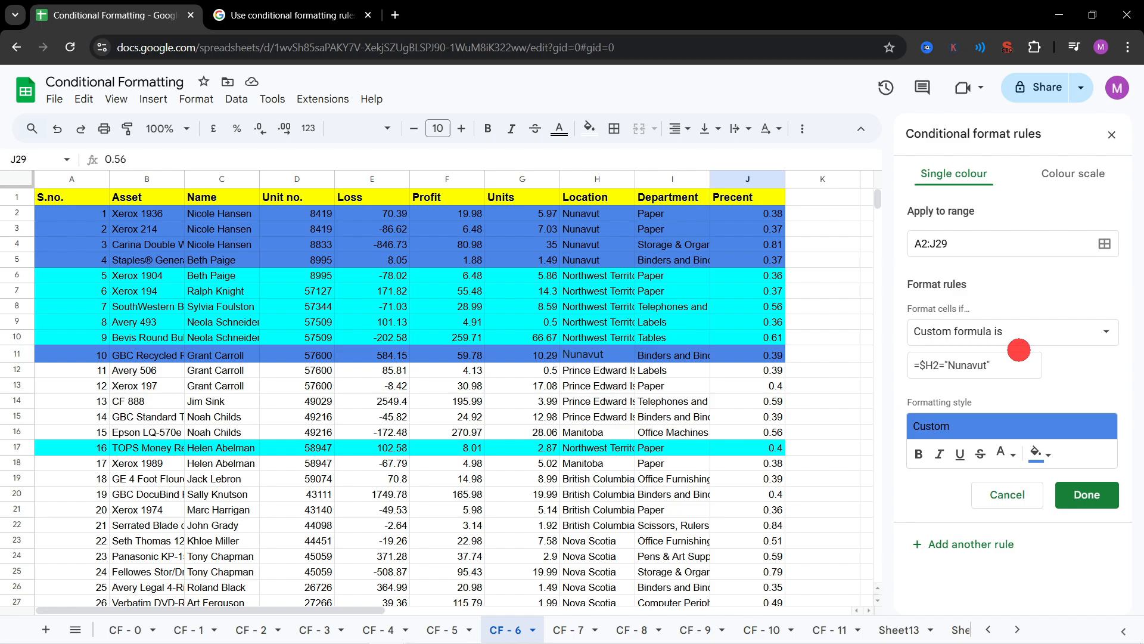
Step: Examine the Nunavut rule's condition options and =$H2="Nunavut" formula, and leave the rule without saving
left_click(1047, 332)
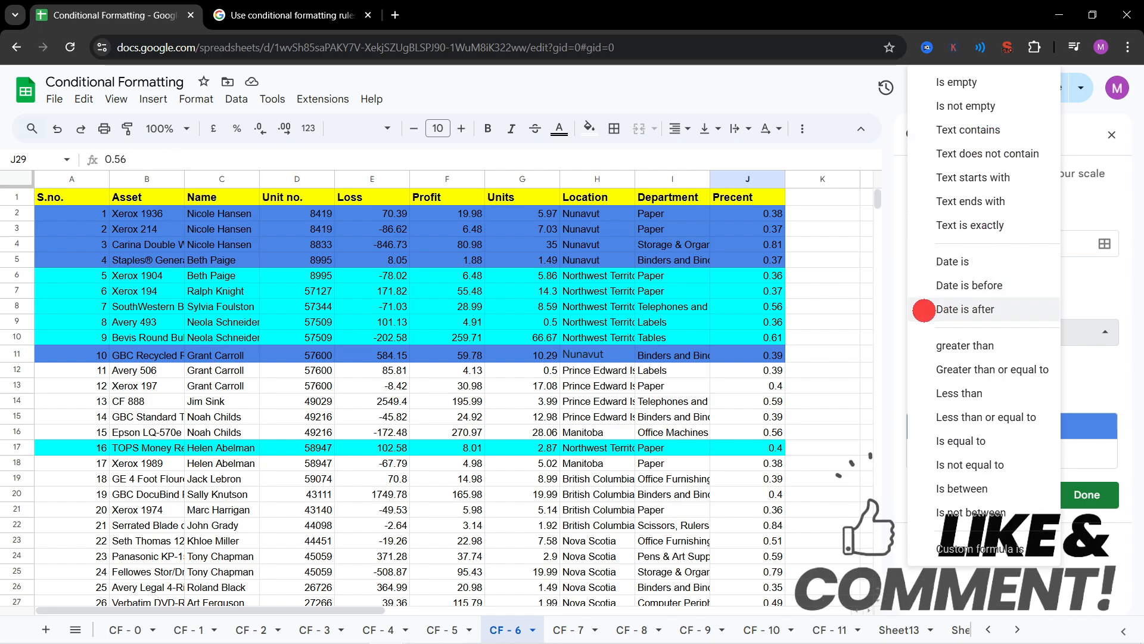
left_click(848, 434)
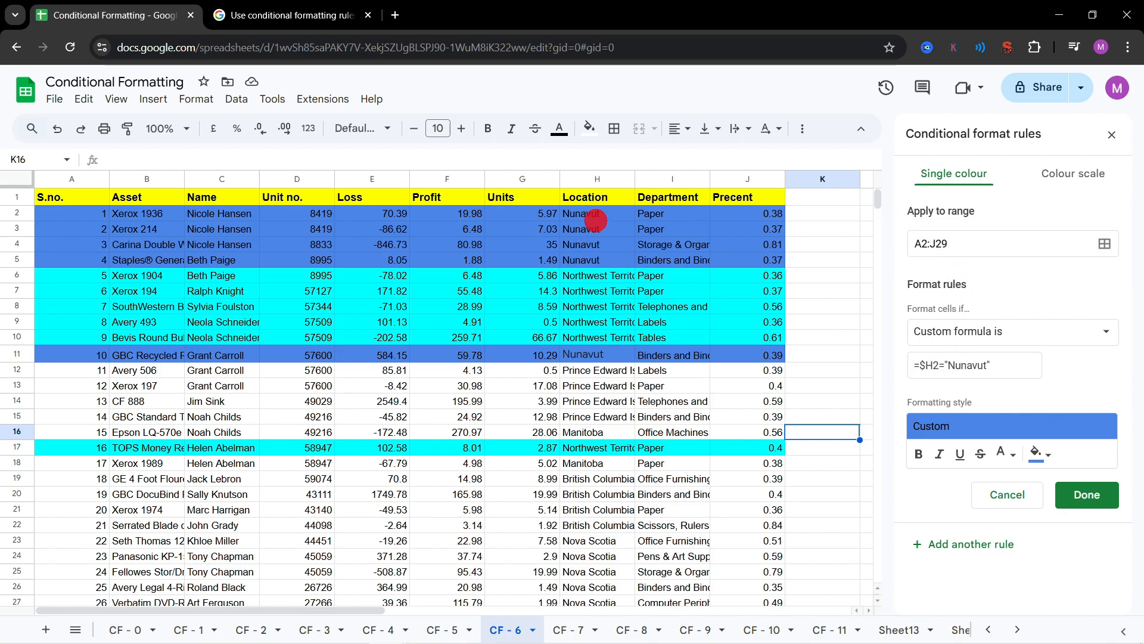
left_click_drag(989, 365, 933, 365)
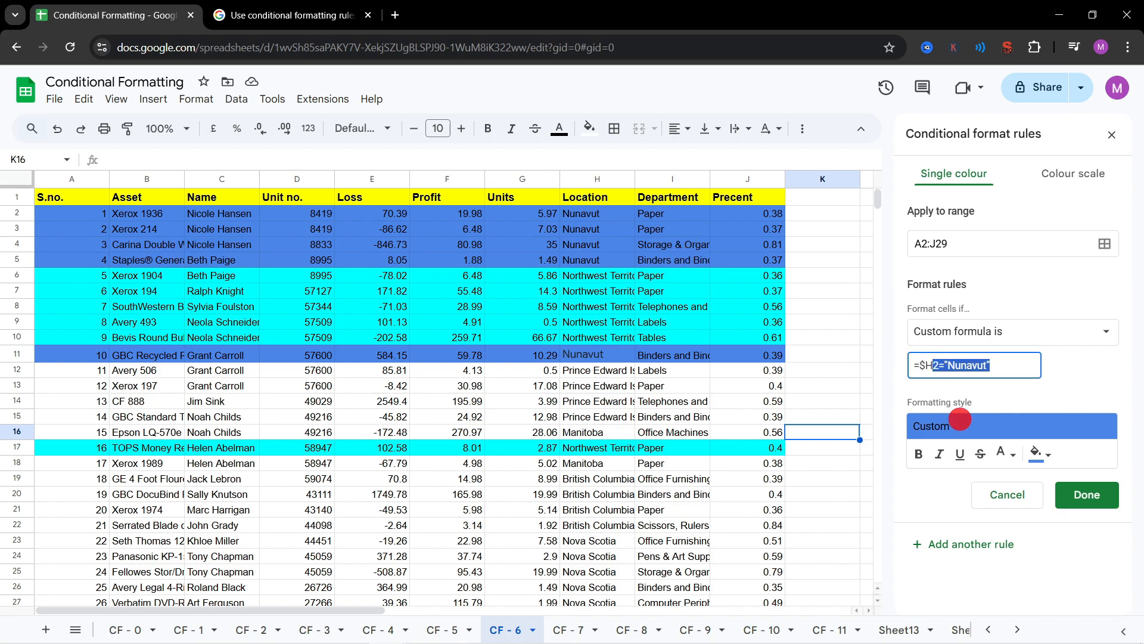
left_click(1007, 494)
left_click(669, 279)
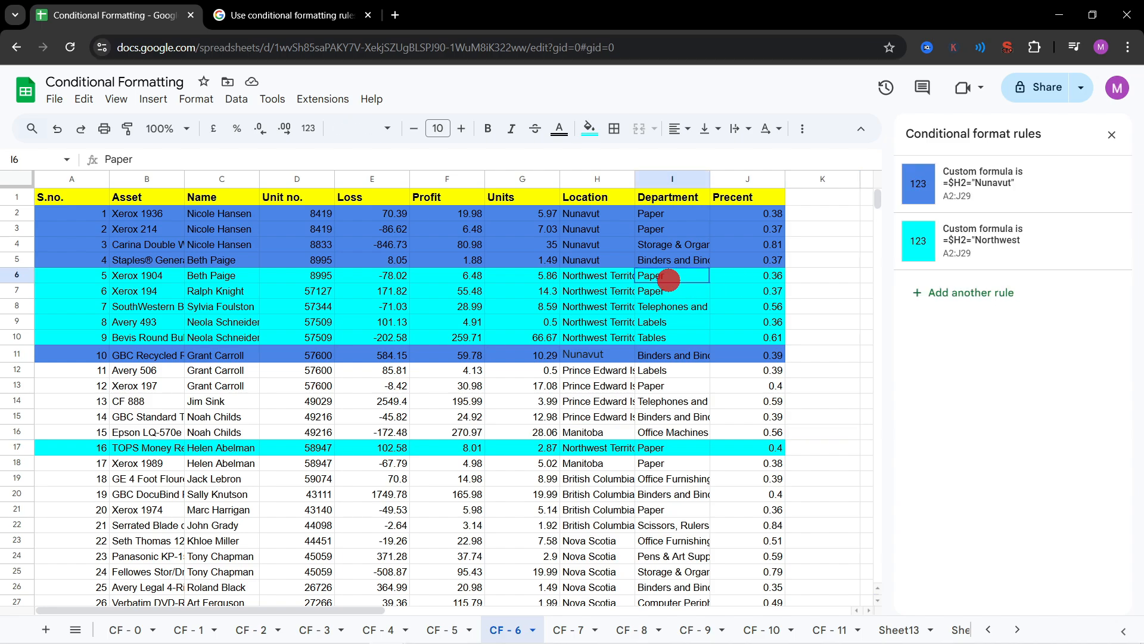
Step: Change the Northwest Territories rule's fill colour from the palette to a pale grey-cyan and save the rule
left_click(992, 252)
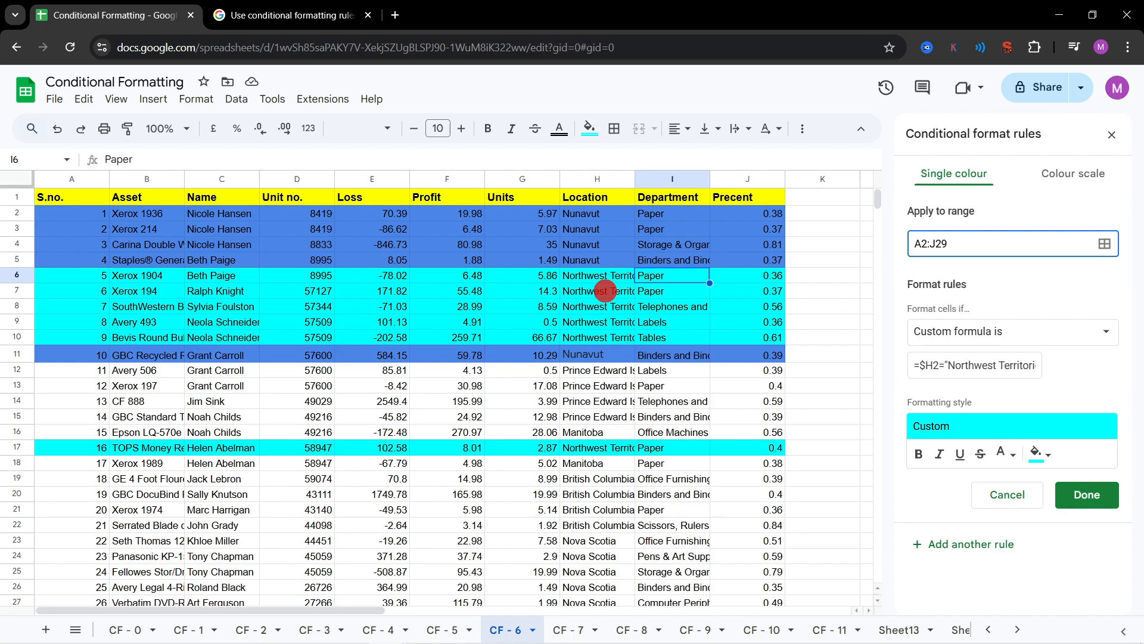
left_click(1038, 456)
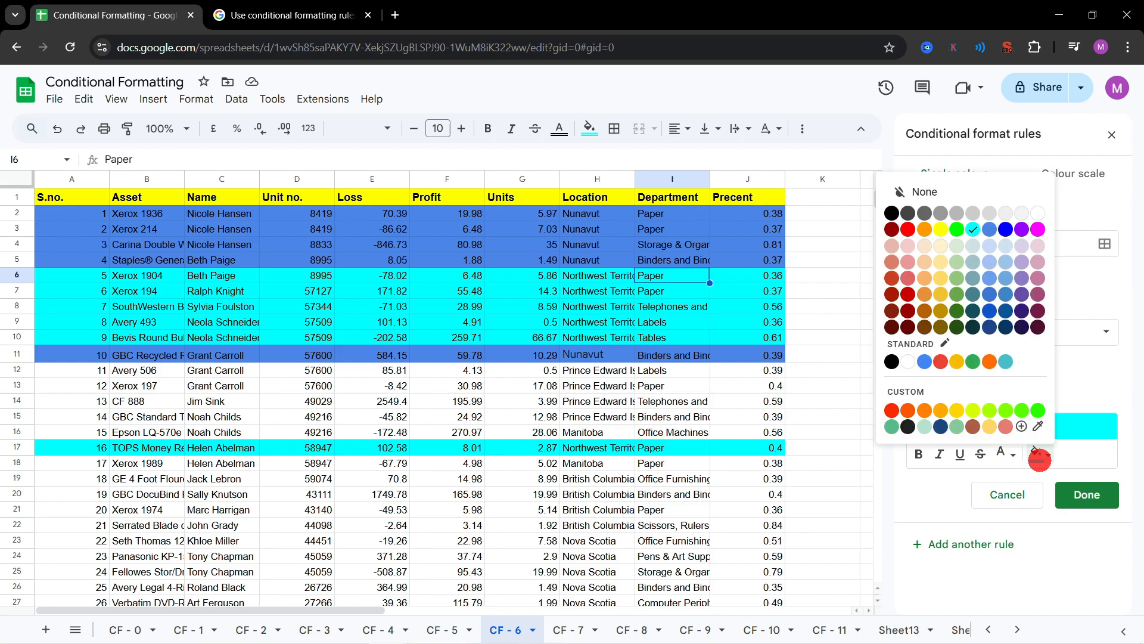
left_click(1038, 456)
left_click(1038, 456)
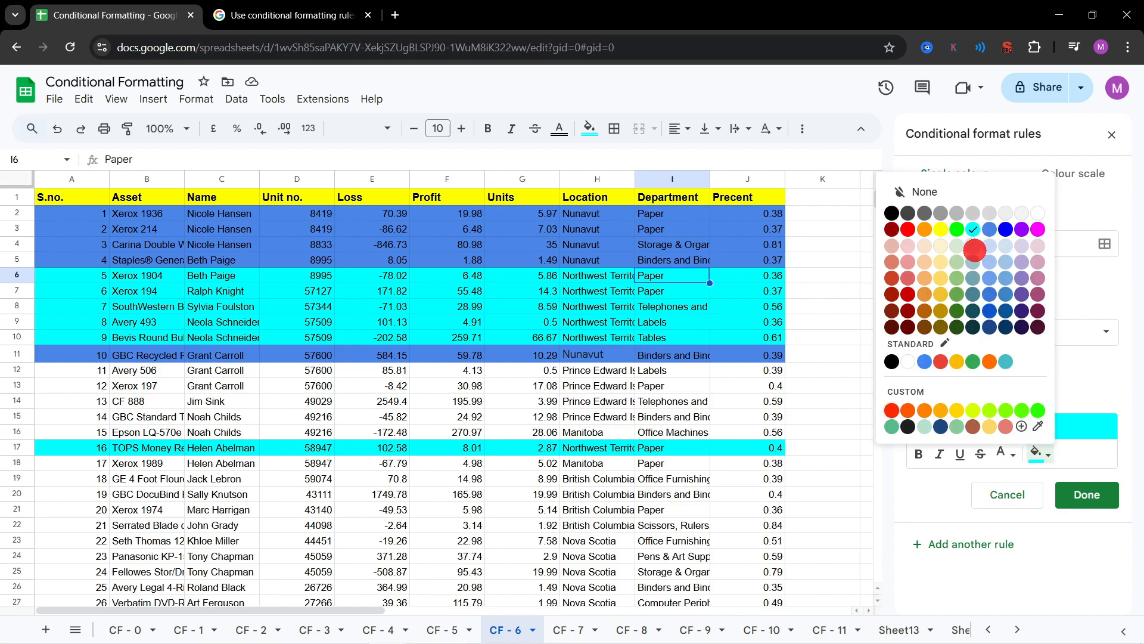
left_click(975, 249)
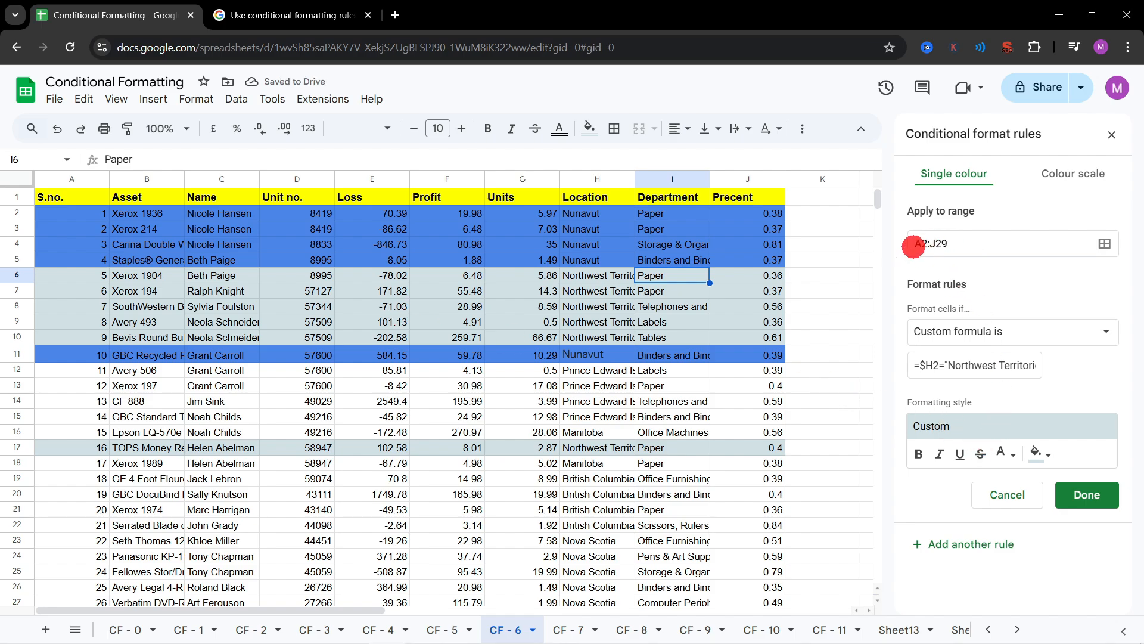
left_click(1085, 496)
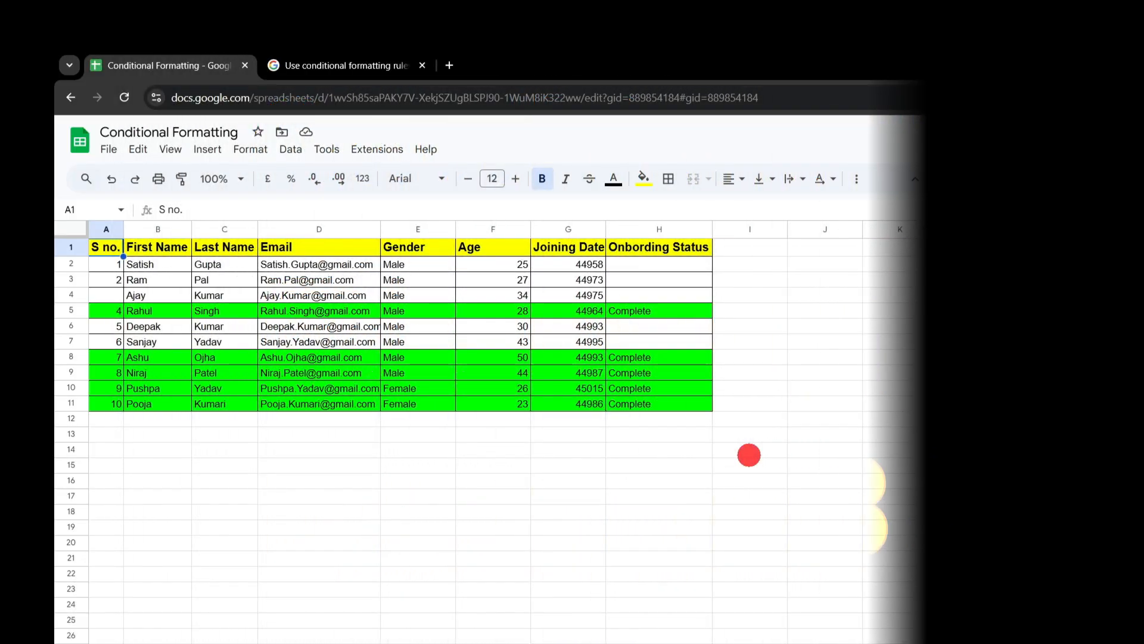
Step: Review the Onbording Status column on the employee sheet and clear the entries in H9 and H10
left_click(511, 356)
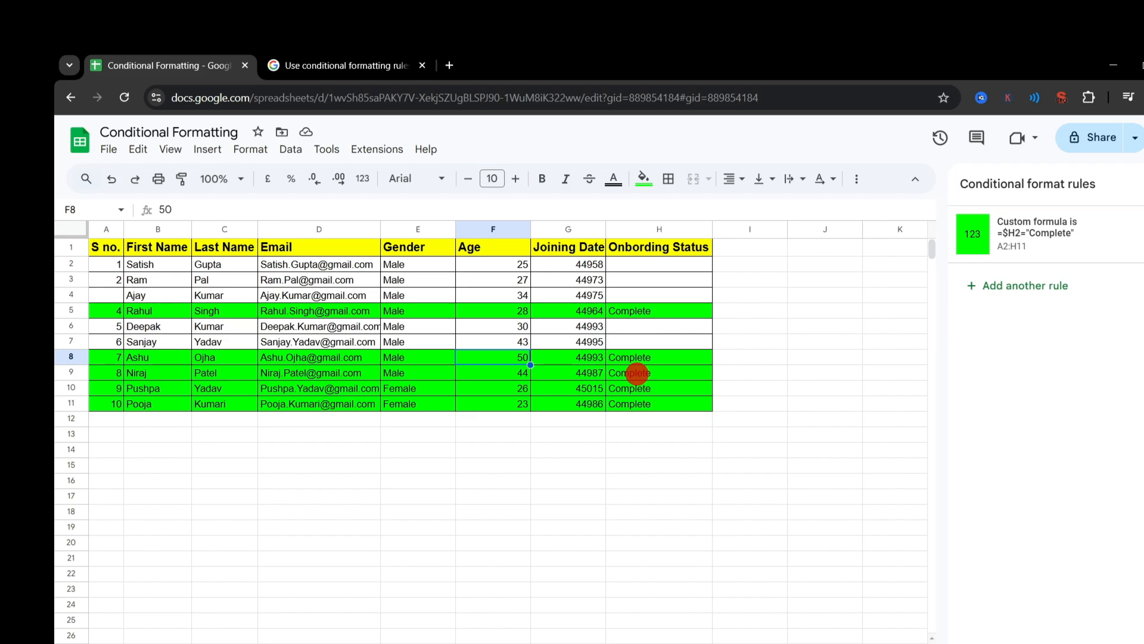
left_click_drag(658, 264, 671, 379)
left_click(669, 341)
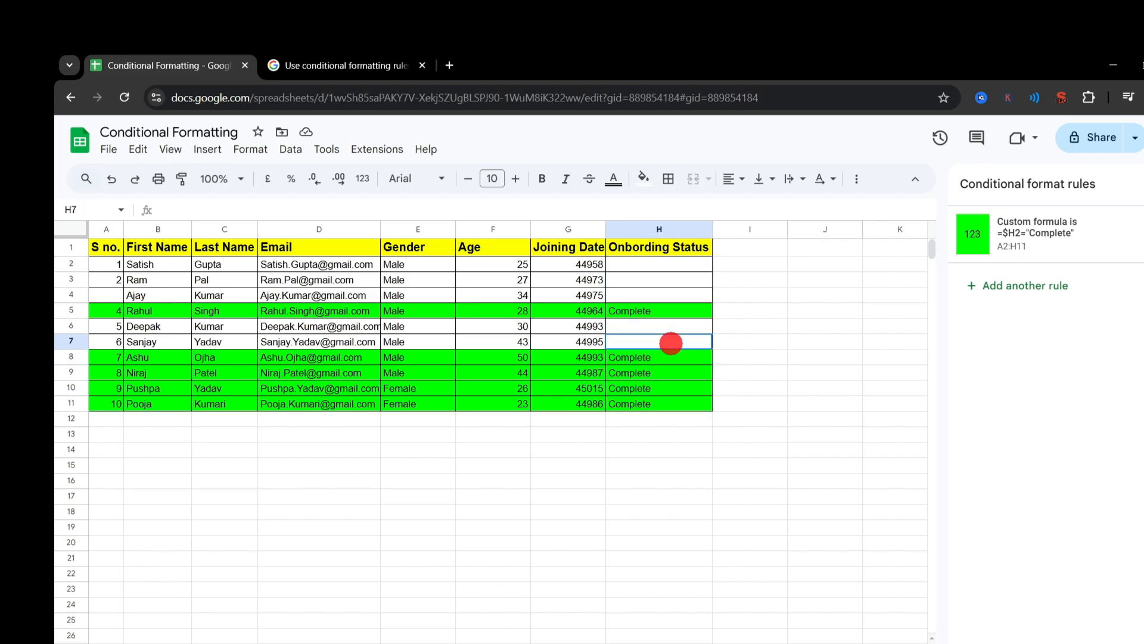
left_click(639, 311)
left_click(658, 373)
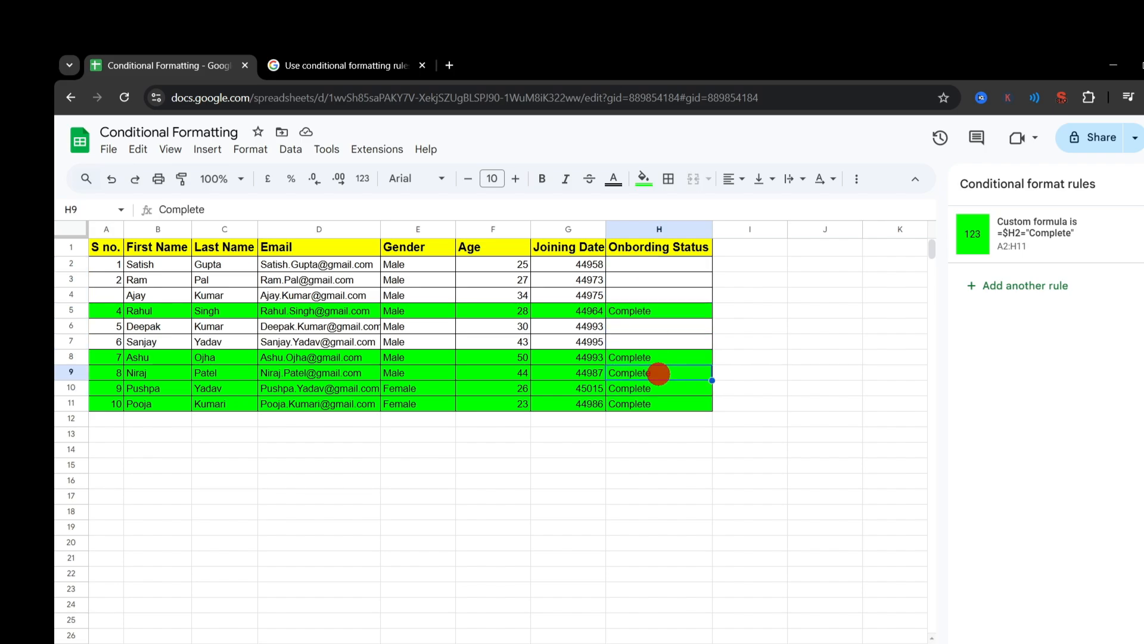
key("Delete")
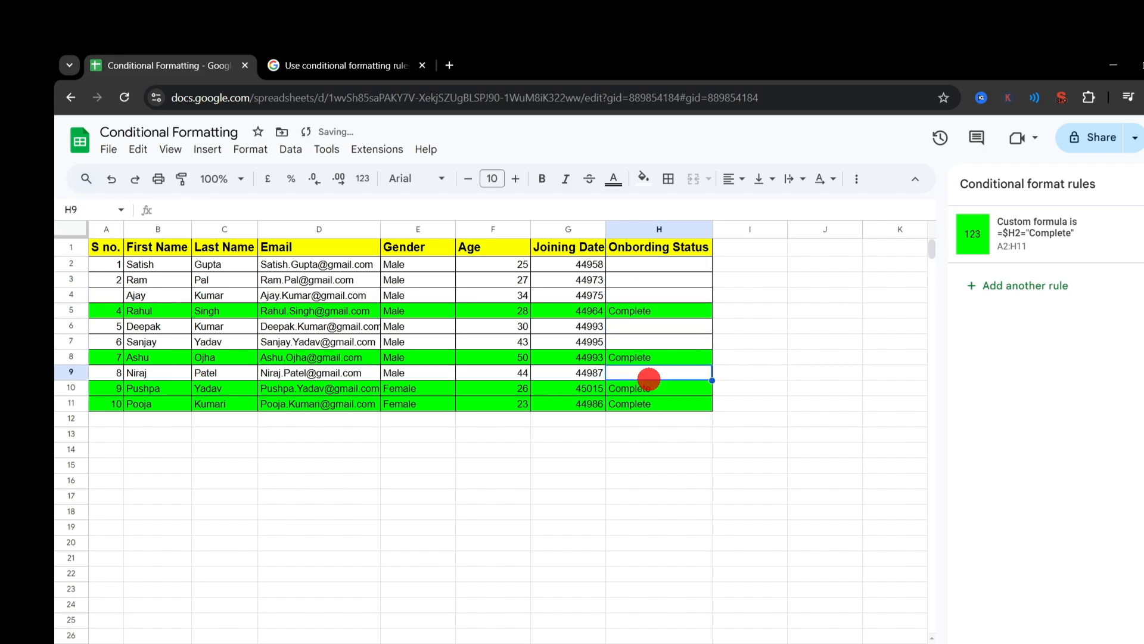
left_click(643, 388)
key("Delete")
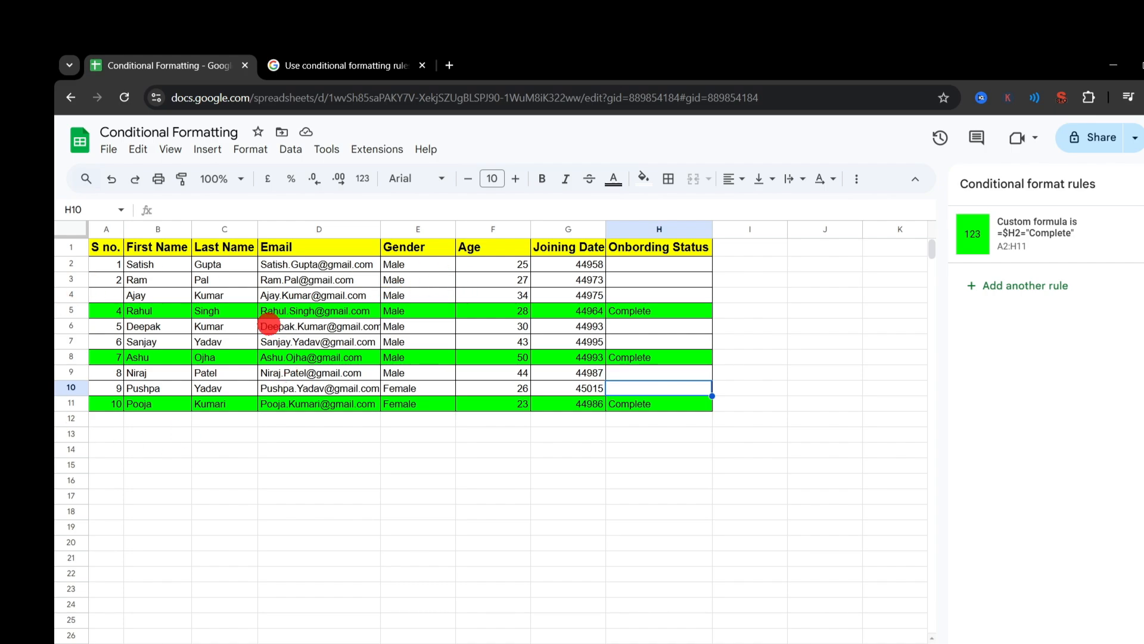
Step: Enter Complete as the onboarding status in H3 to test the row highlight
left_click(667, 279)
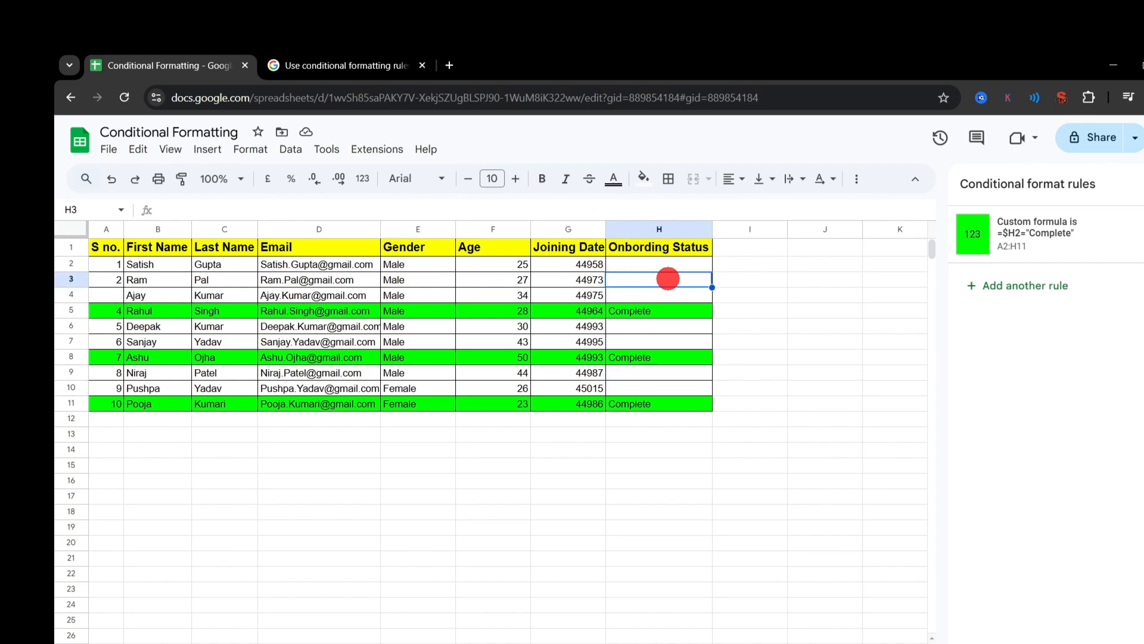
type("Comp")
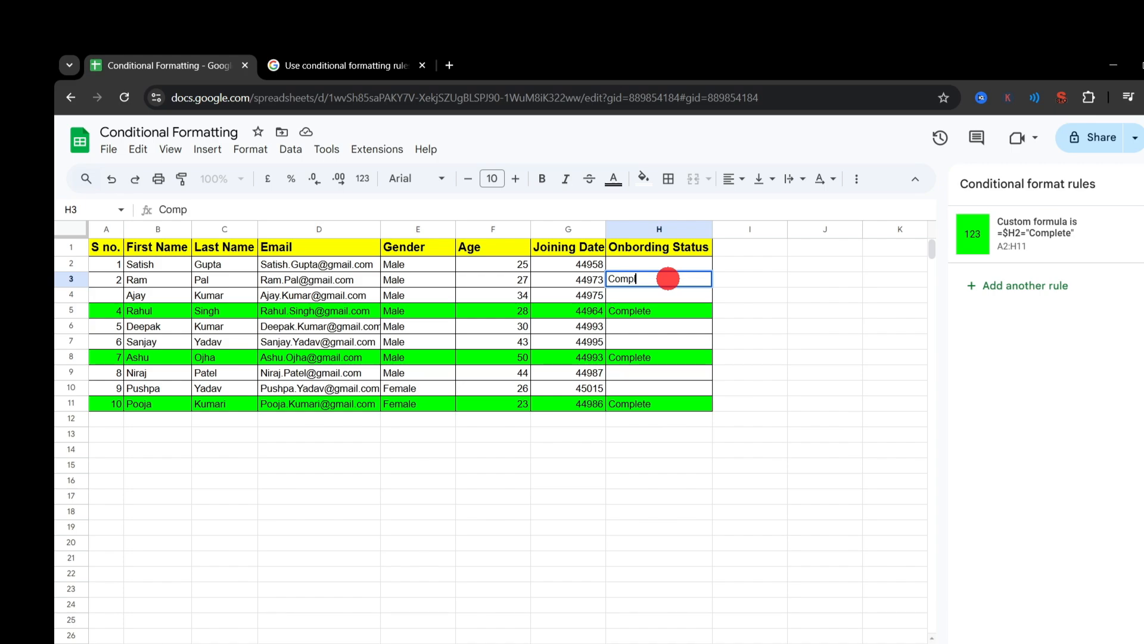
type("l")
key("Return")
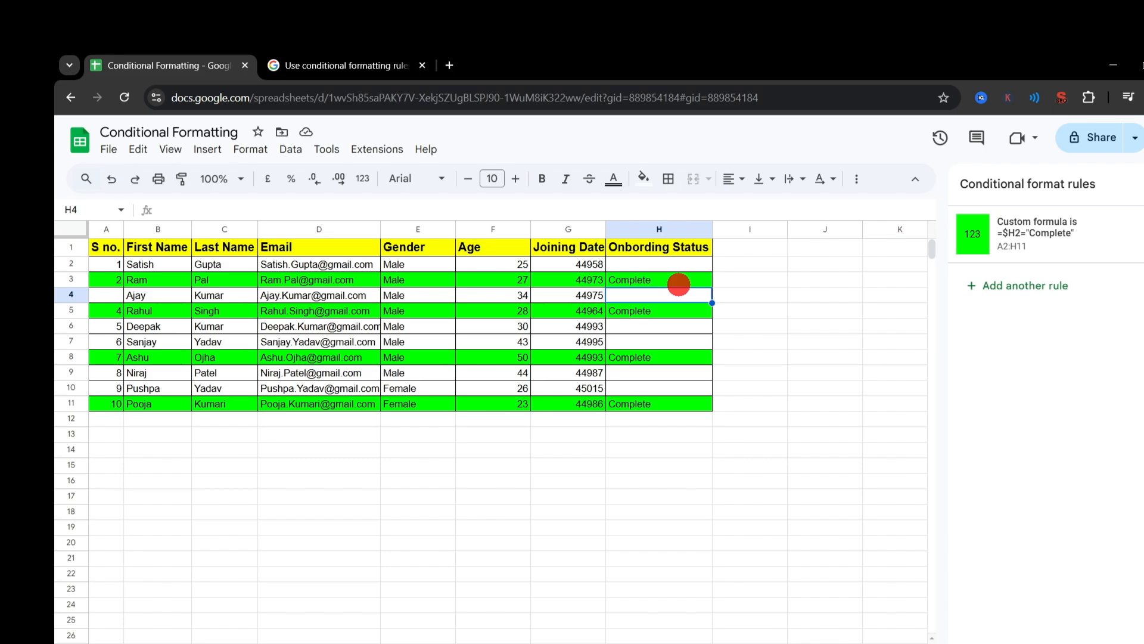
Step: Open the green A2:H11 rule to examine its =$H2="Complete" formula, point out reference cell H2 and close the rule
left_click(1052, 222)
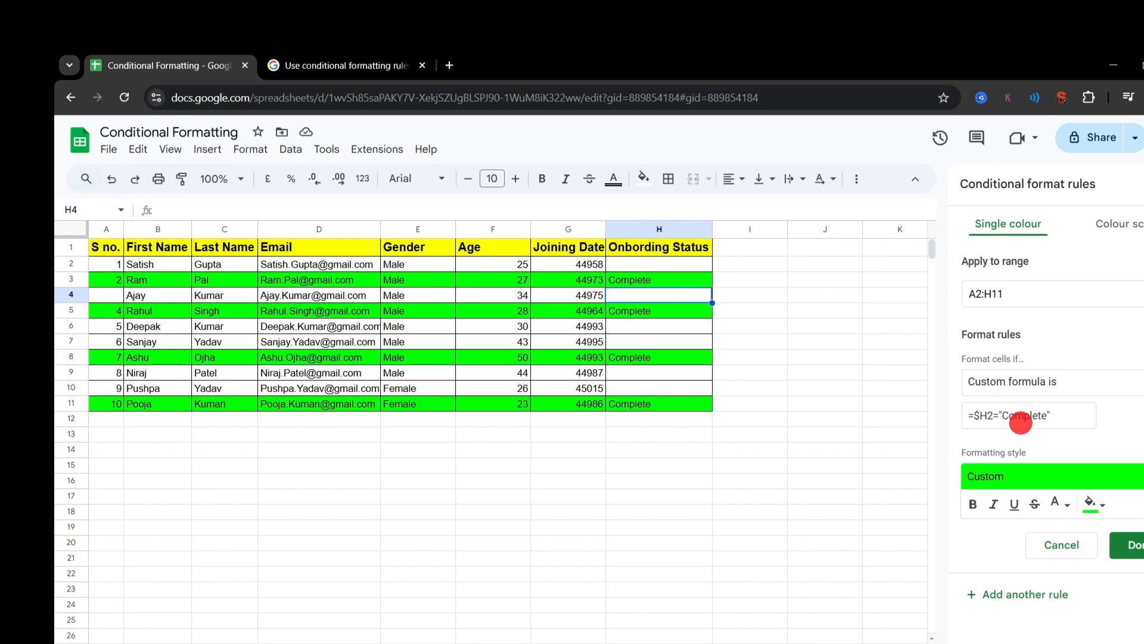
left_click(985, 420)
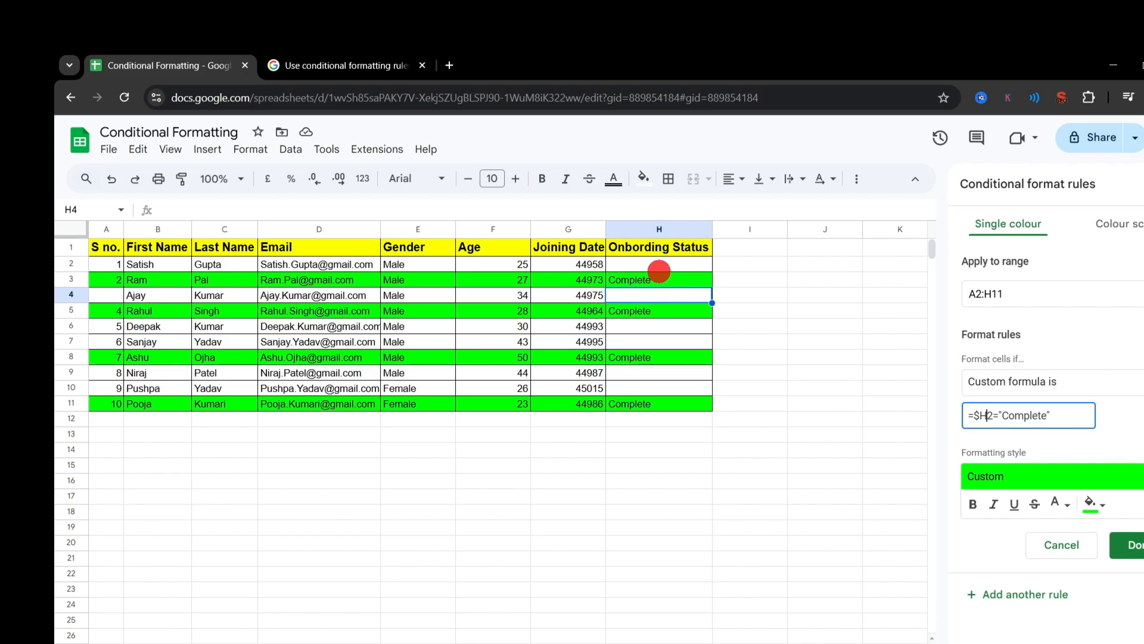
left_click(663, 264)
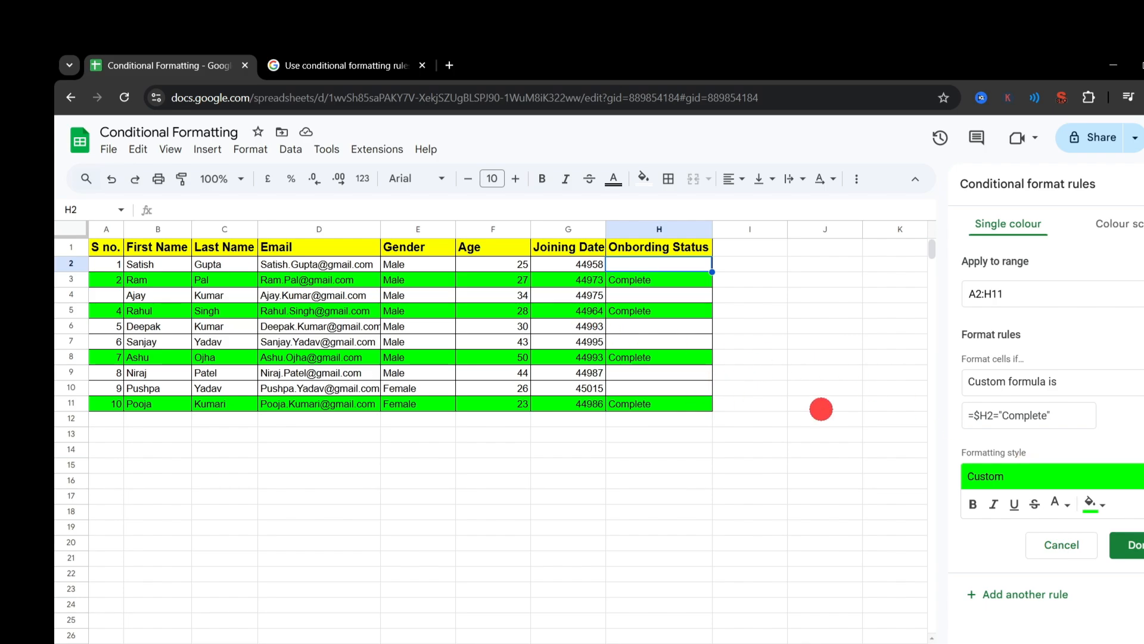
left_click(1128, 547)
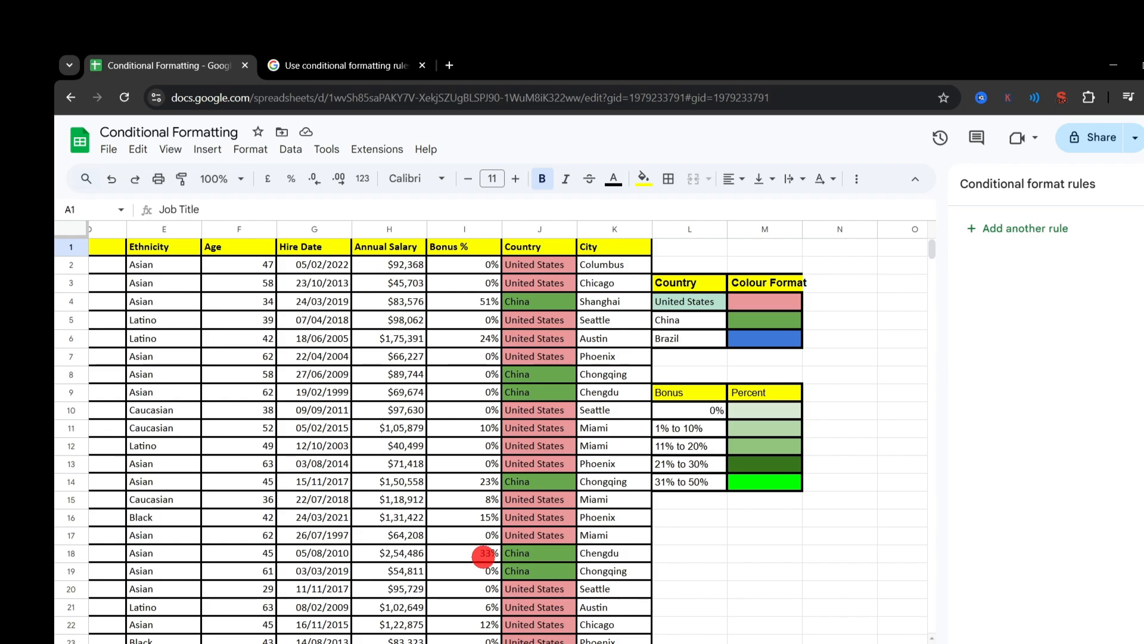
Step: Look over the employee table's columns and widen column M to fit the Colour Format heading
scroll(483, 556, "left", 4)
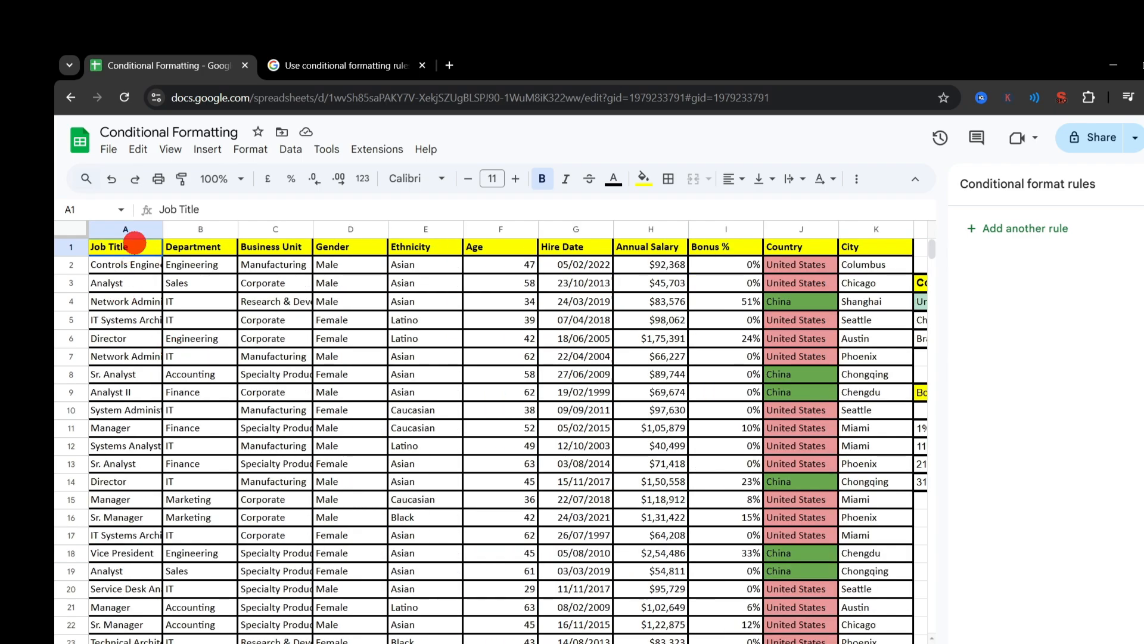
left_click_drag(135, 243, 460, 260)
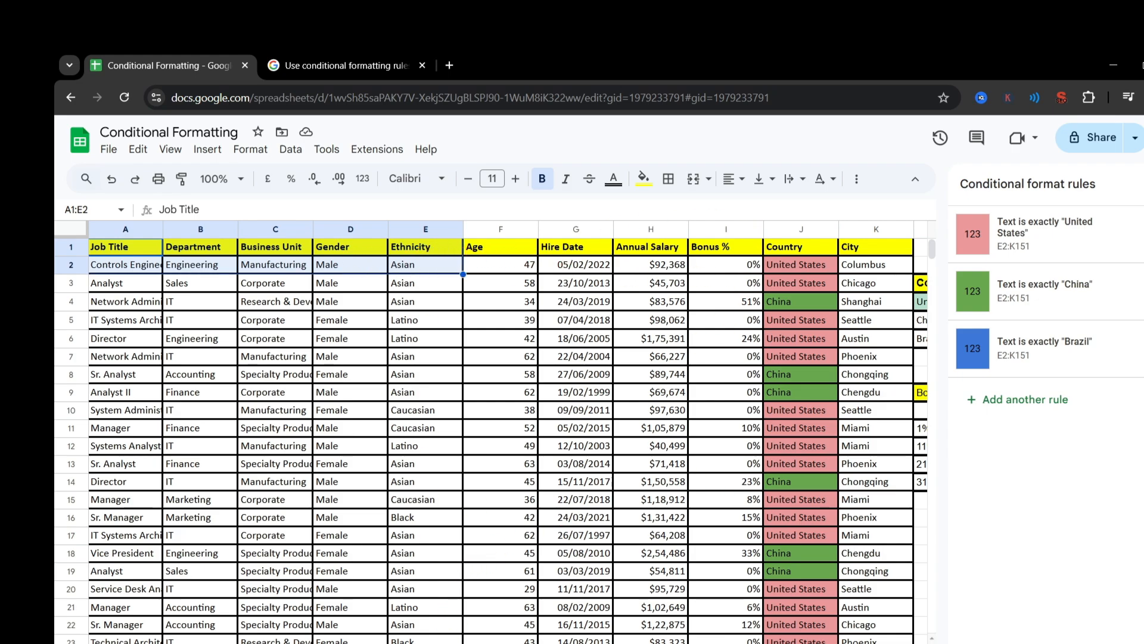
scroll(508, 432, "right", 5)
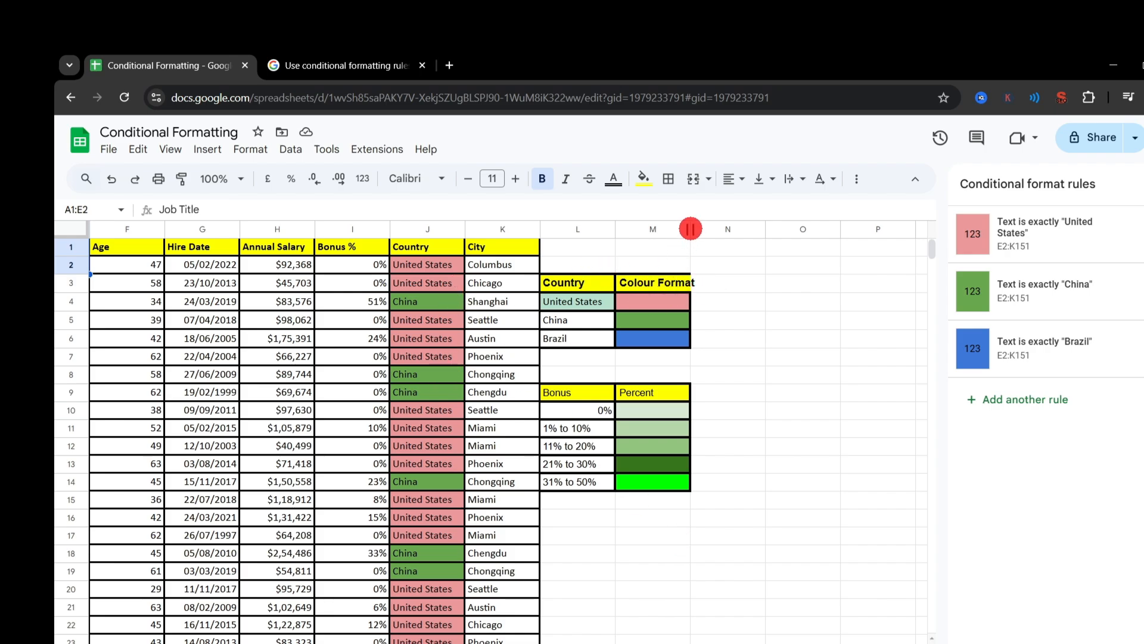
left_click_drag(690, 229, 708, 228)
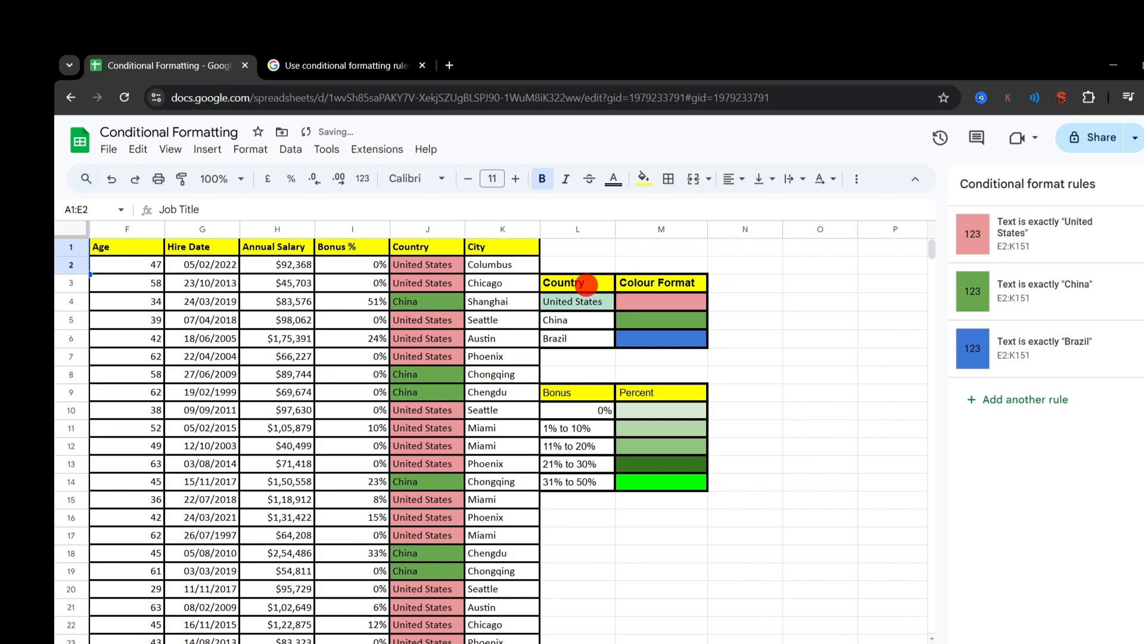
Step: Examine the country colour legend in L4:M6, matching United States, China and Brazil to their fill colours
left_click(587, 305)
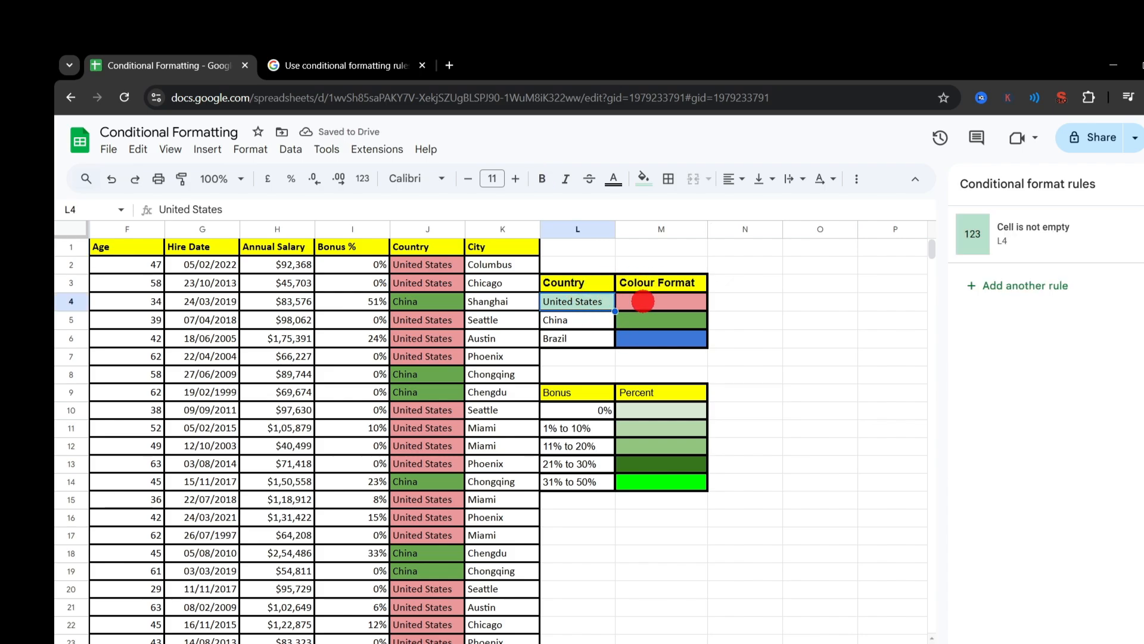
left_click(644, 300)
left_click(571, 326)
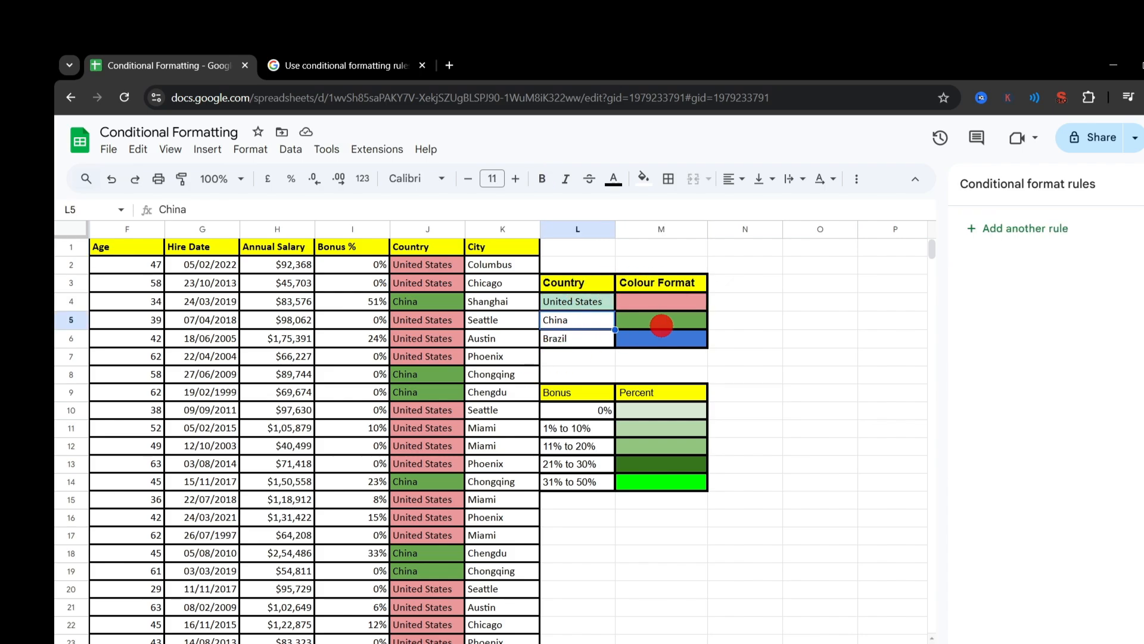
left_click(660, 320)
left_click(588, 343)
left_click(672, 343)
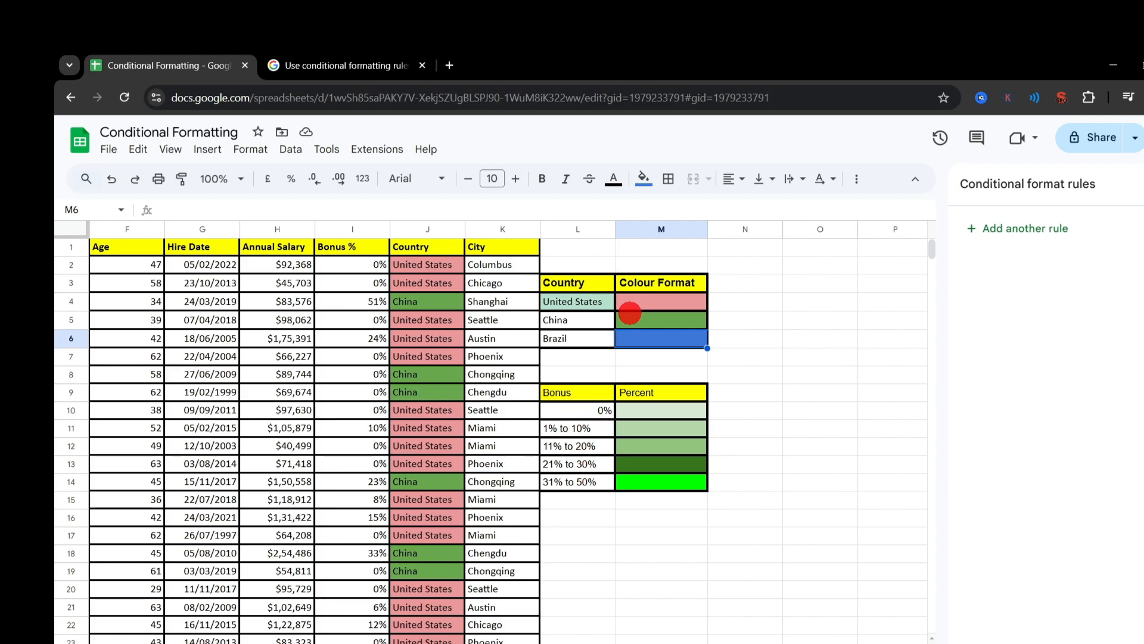
scroll(555, 314, "right", 1)
left_click(554, 316)
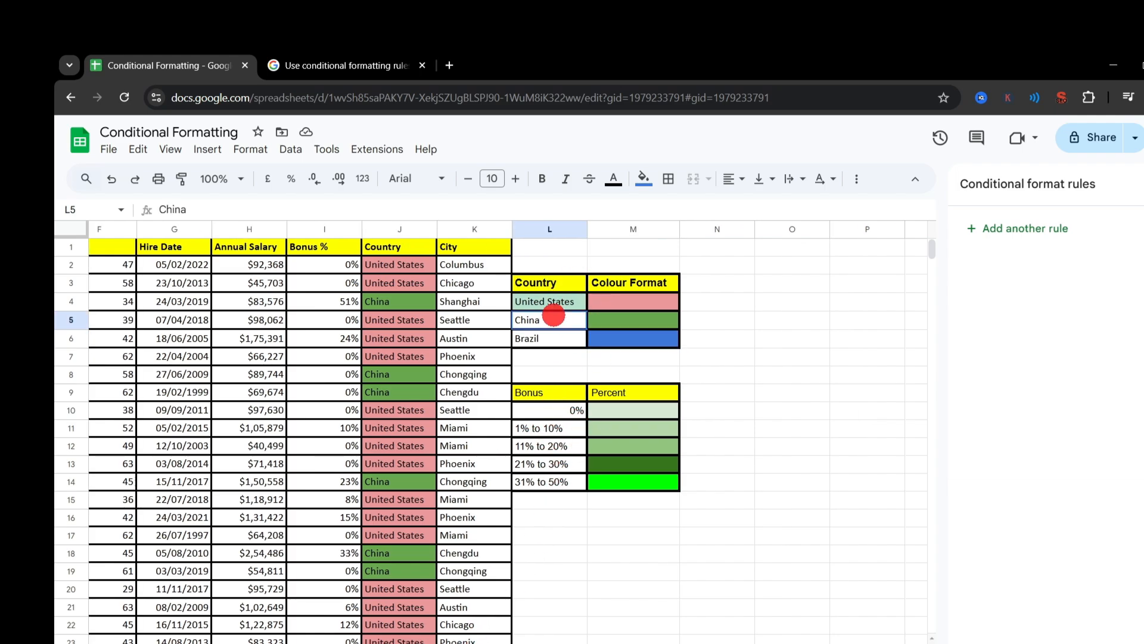
Step: Open the United States rule from the Country column and set its range to A2:K151
left_click(401, 284)
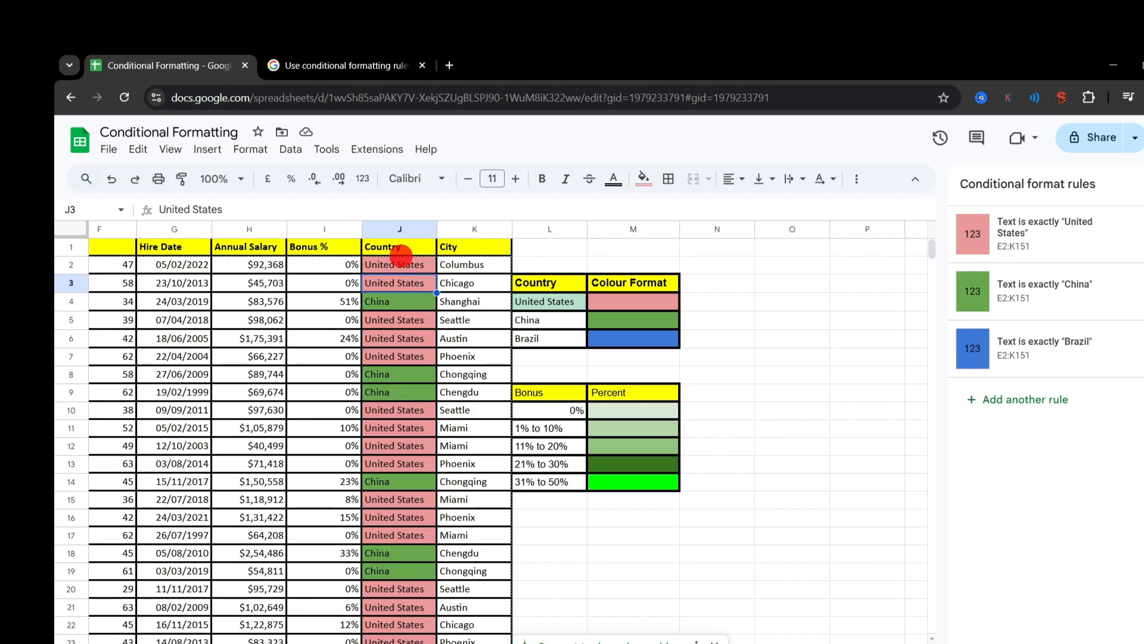
left_click(397, 263)
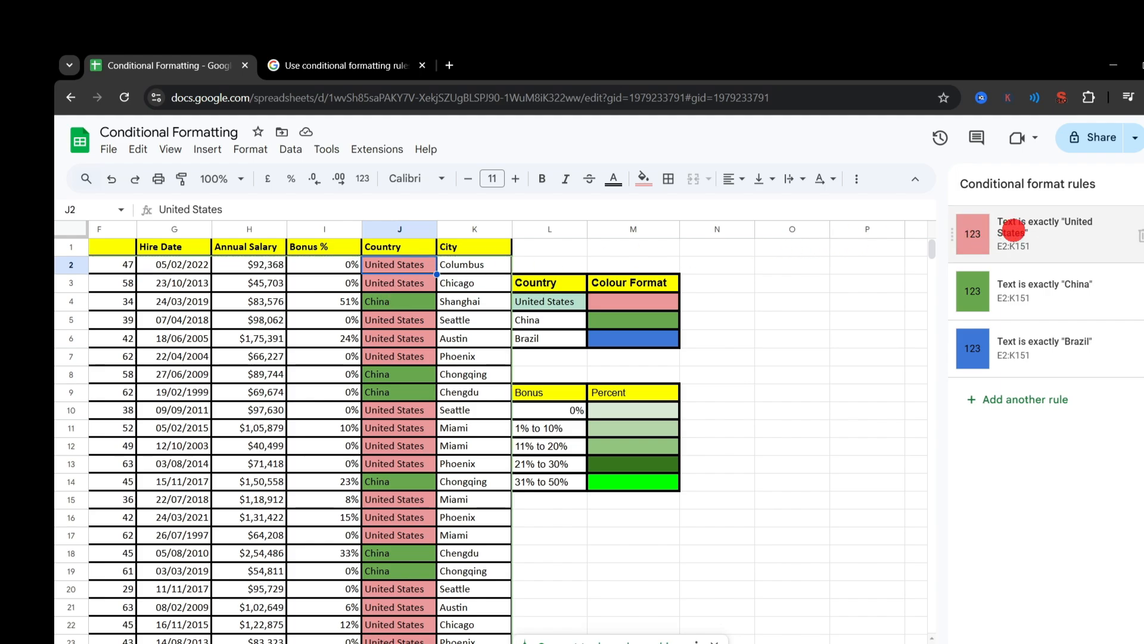
left_click(1013, 231)
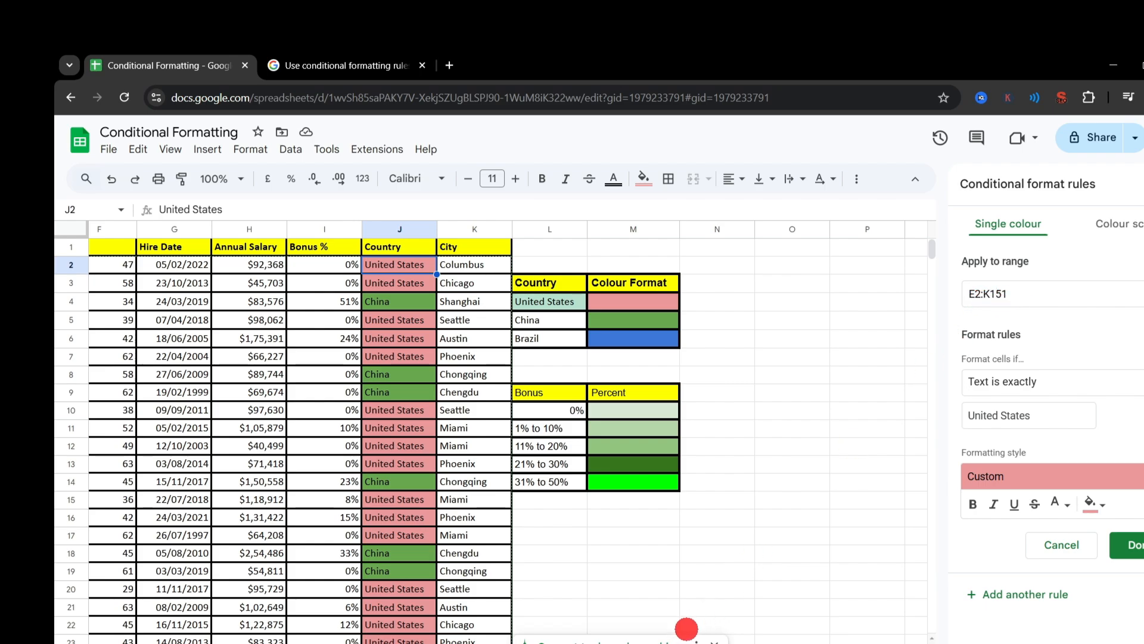
scroll(496, 432, "left", 7)
left_click(993, 297)
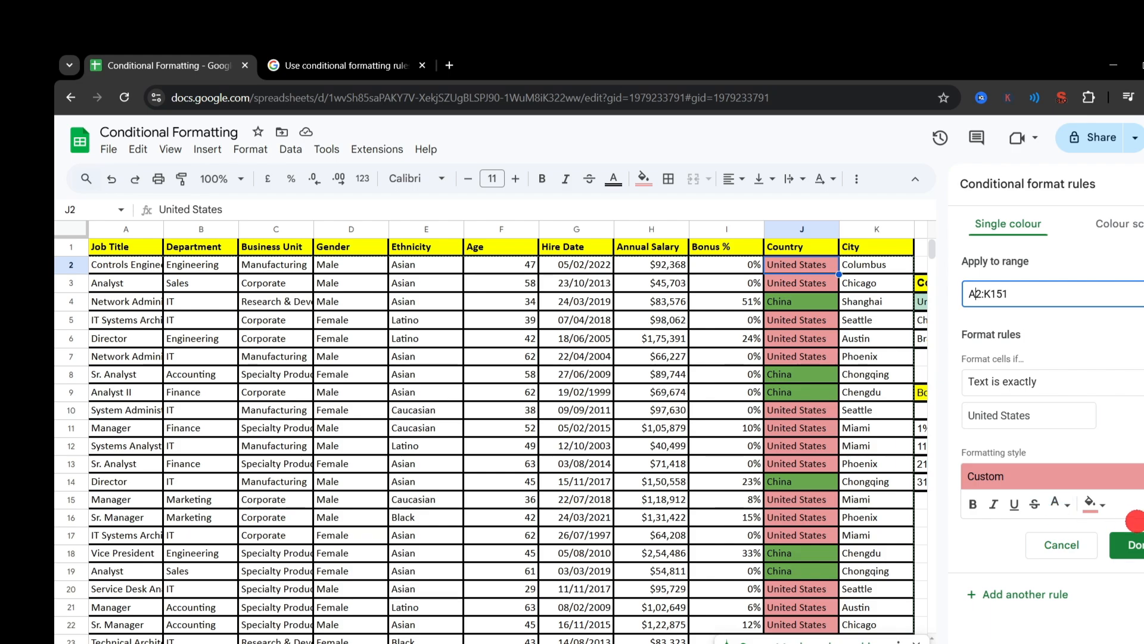
left_click(1127, 543)
Step: Compare the United States rule's condition with the =$H2="Complete" formula rule on the onboarding status sheet
left_click(1043, 232)
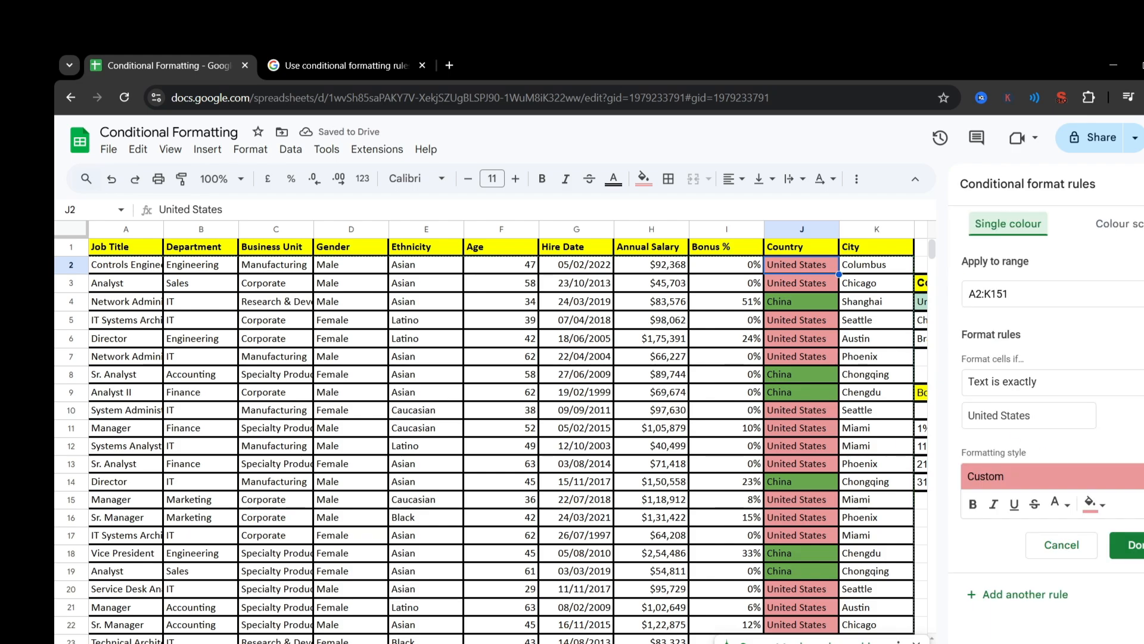
scroll(507, 418, "right", 6)
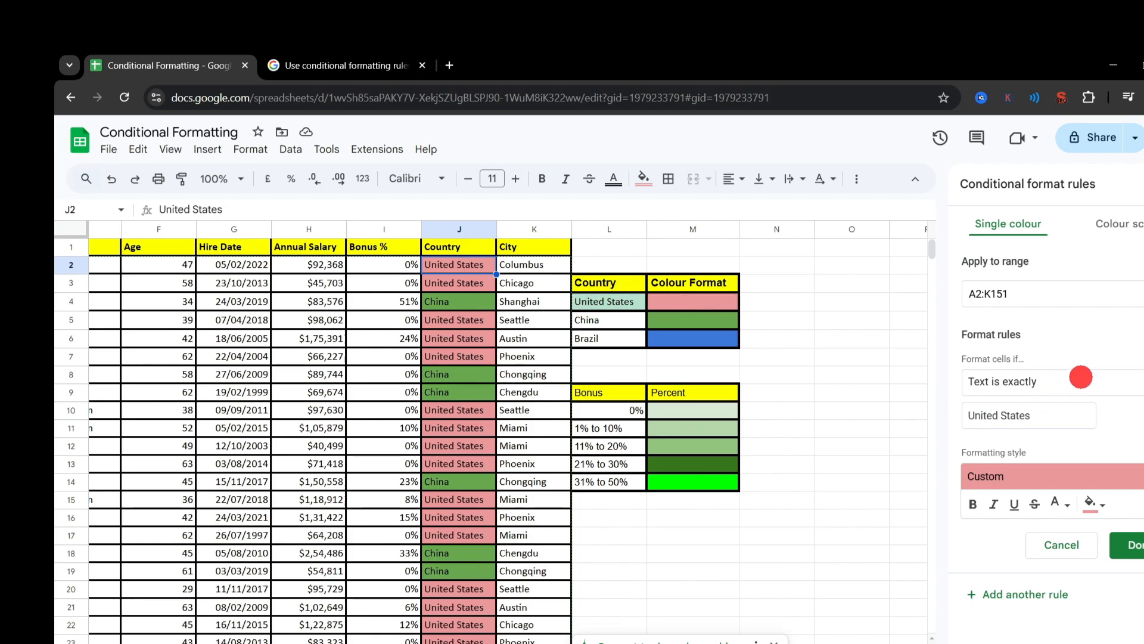
left_click(1125, 377)
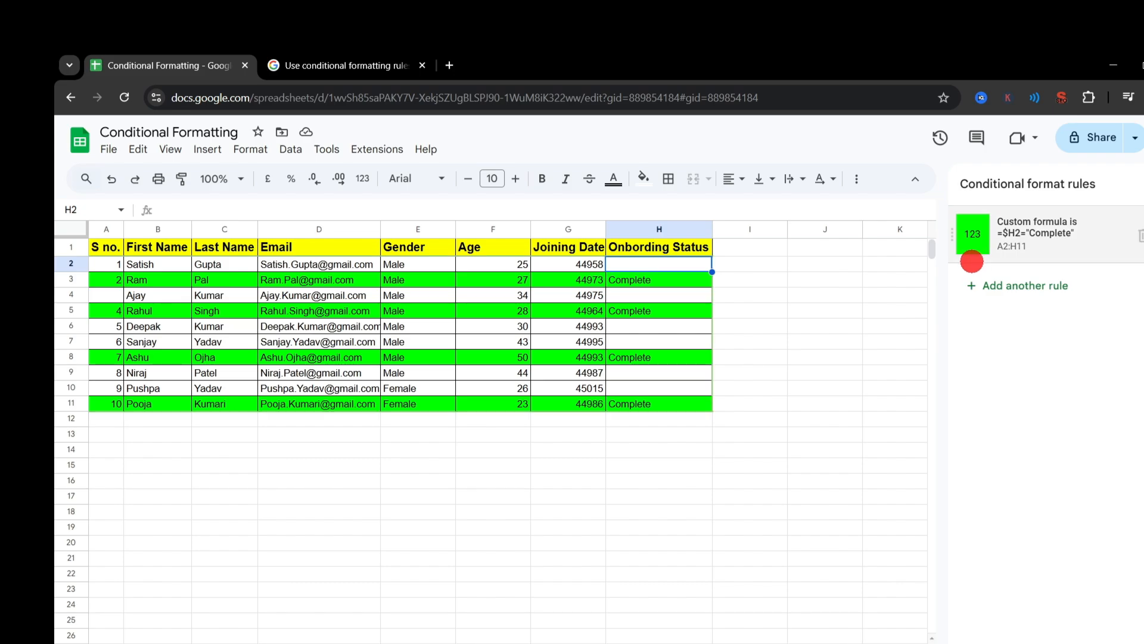
left_click(1008, 236)
left_click_drag(1078, 411, 978, 417)
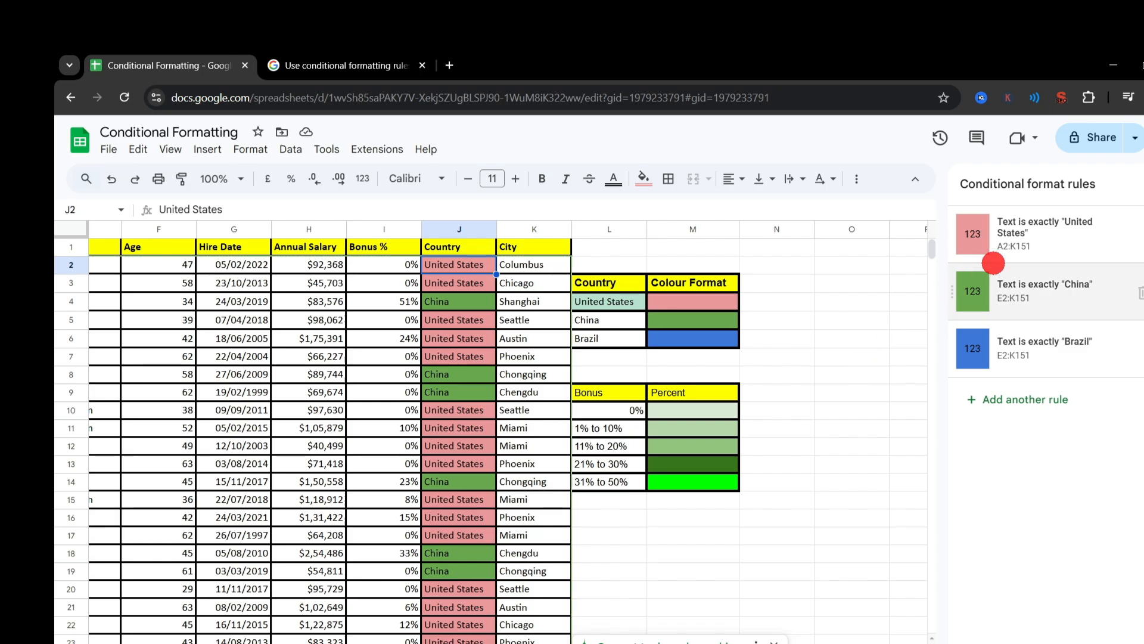
Step: Reopen the United States rule and look through its available conditions and its comparison value
left_click(1028, 235)
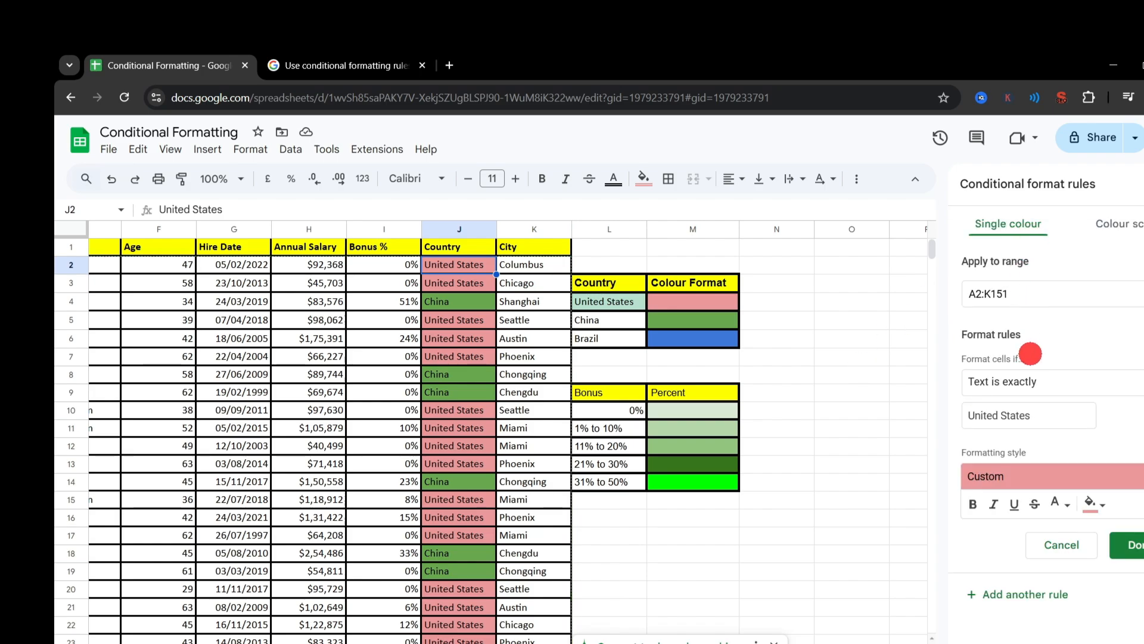
left_click(1074, 385)
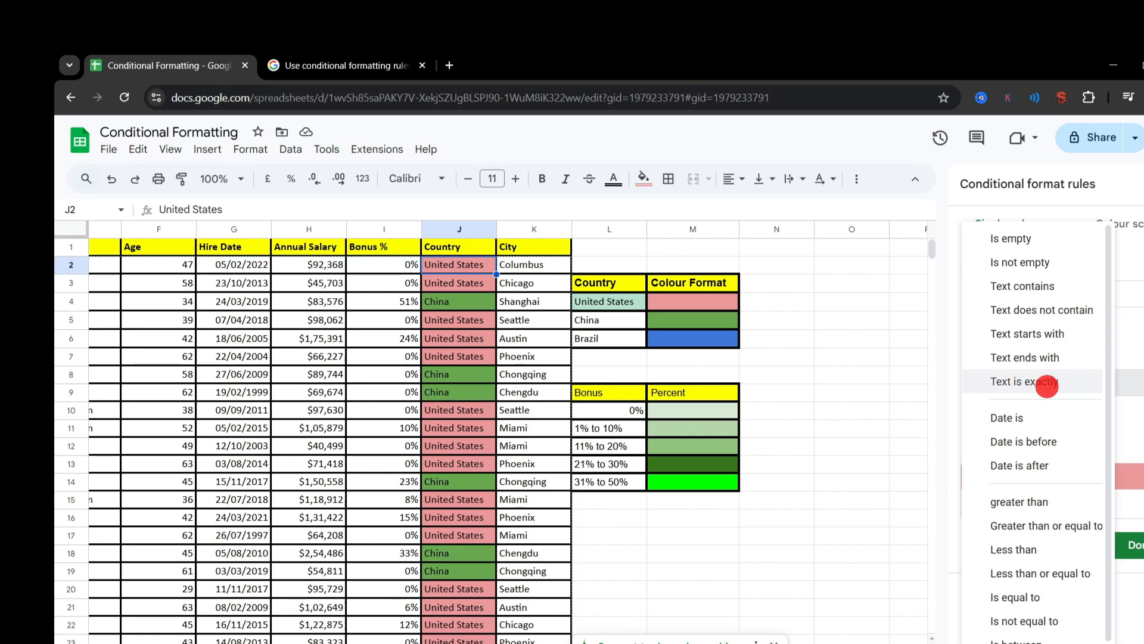
left_click(1138, 417)
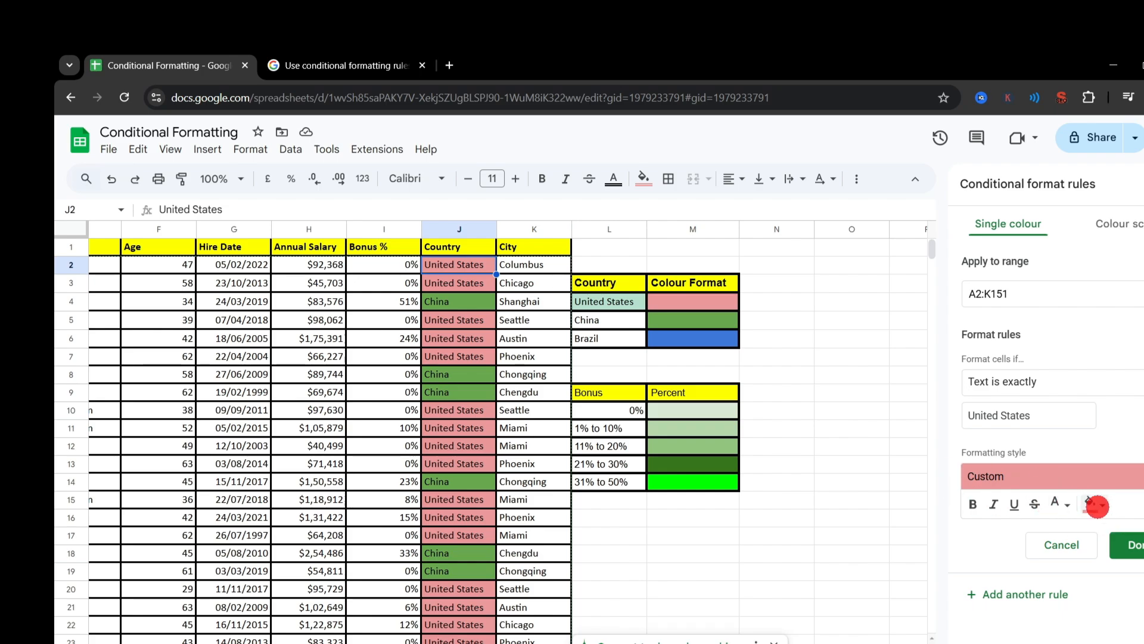
Step: Try the bright green sampled with the eyedropper from M14 as the United States rule's fill colour
left_click(1088, 504)
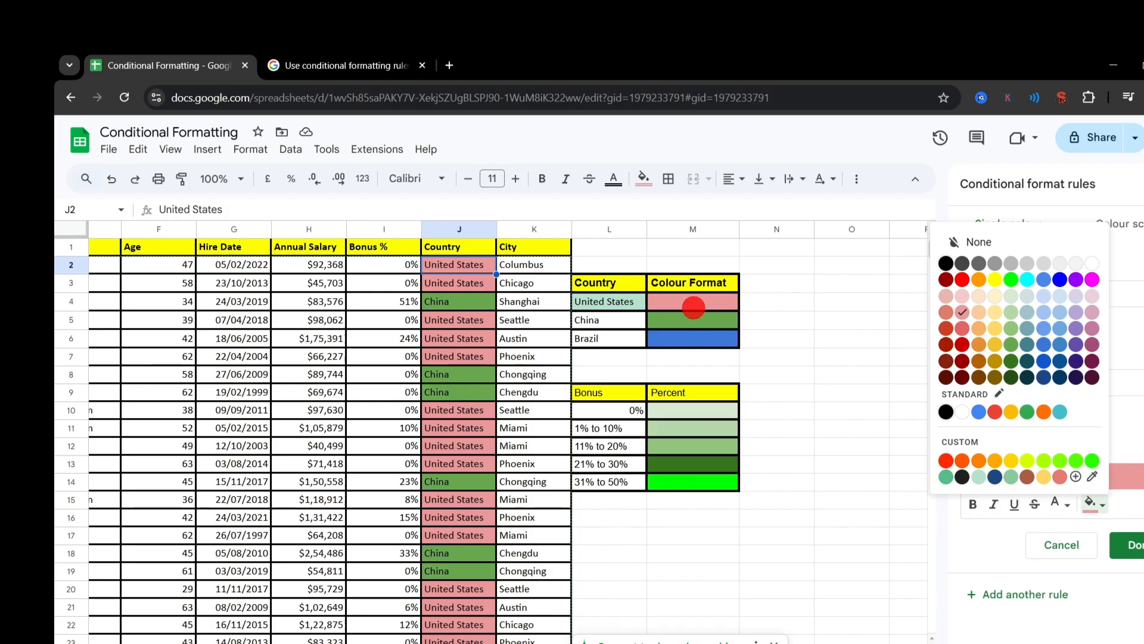
left_click(962, 312)
left_click(1088, 503)
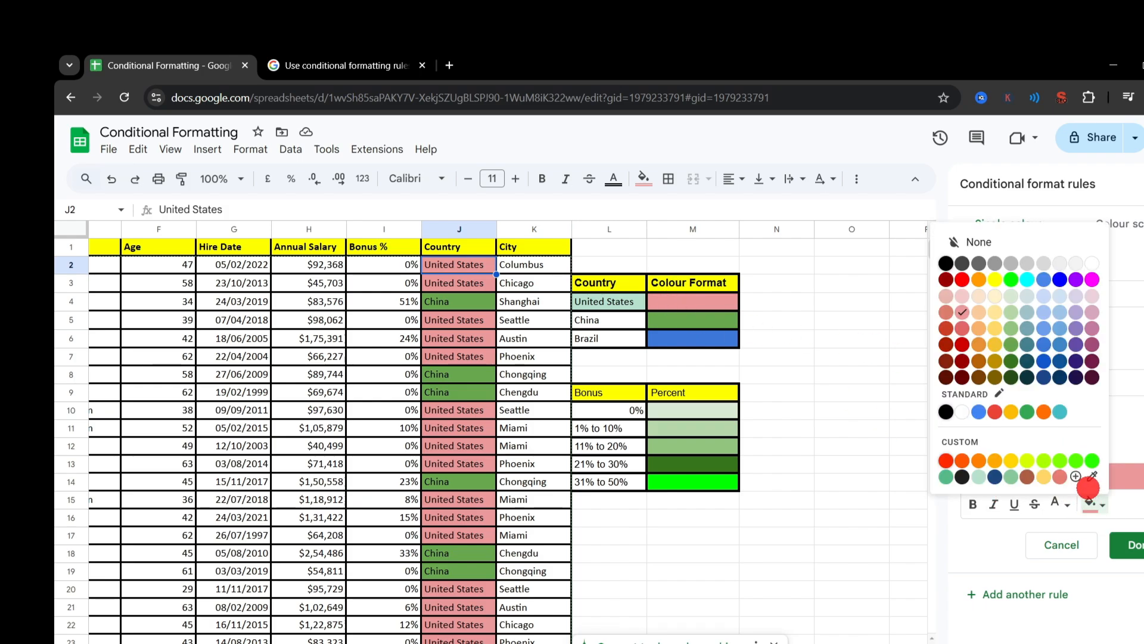
left_click(1097, 476)
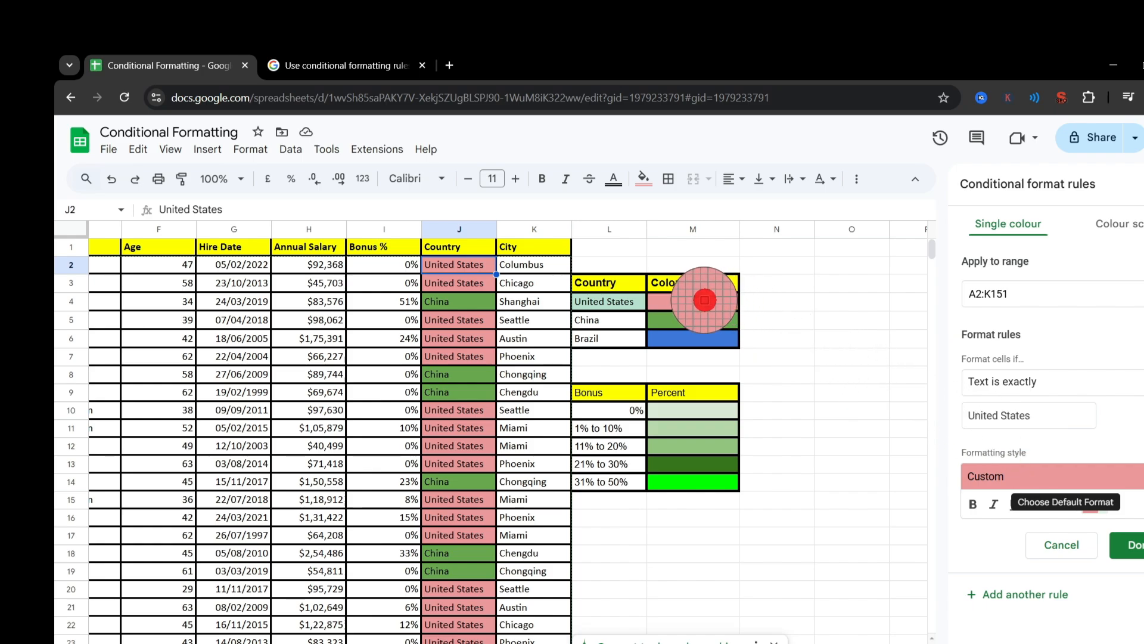
left_click(704, 482)
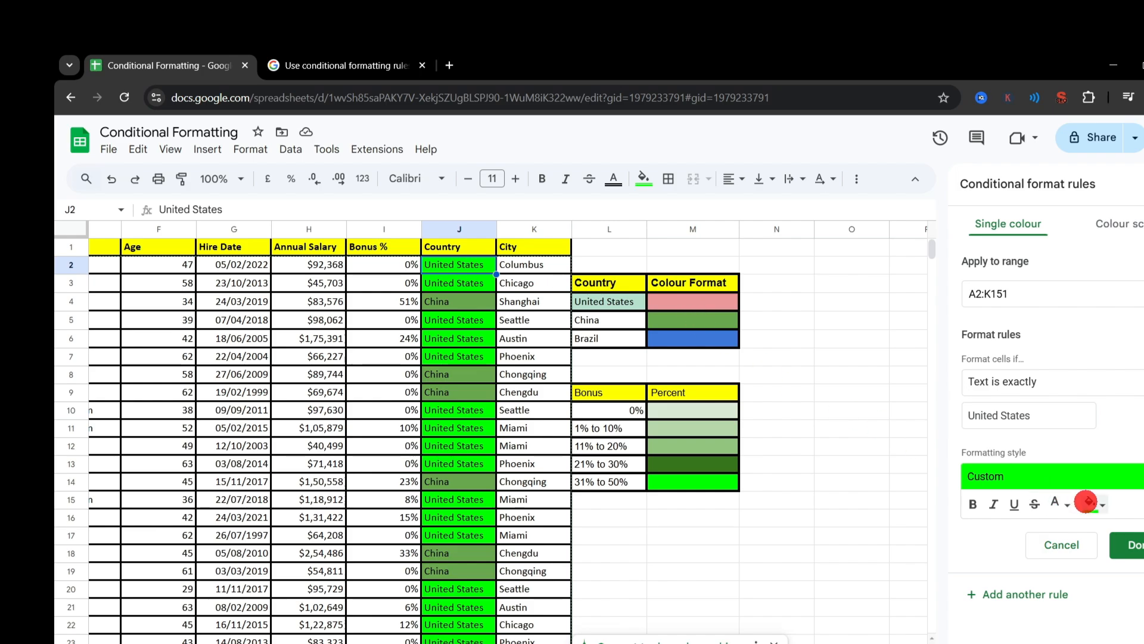
Step: Sample the pink of M4 as the United States rule's fill colour and close the rule
left_click(1089, 502)
left_click(1092, 478)
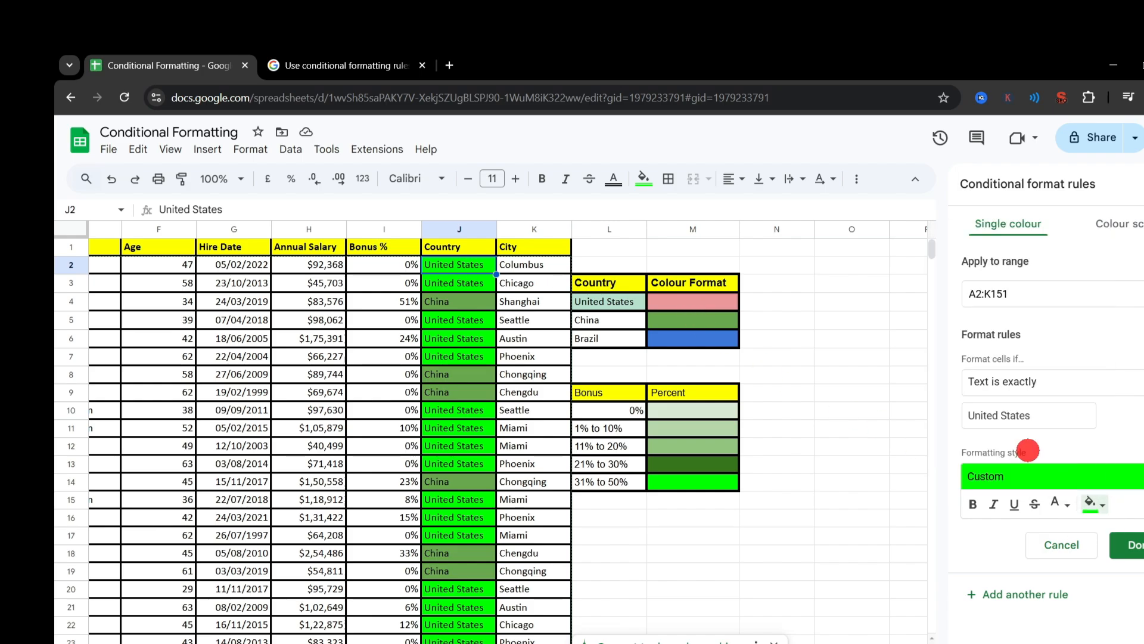
left_click(678, 303)
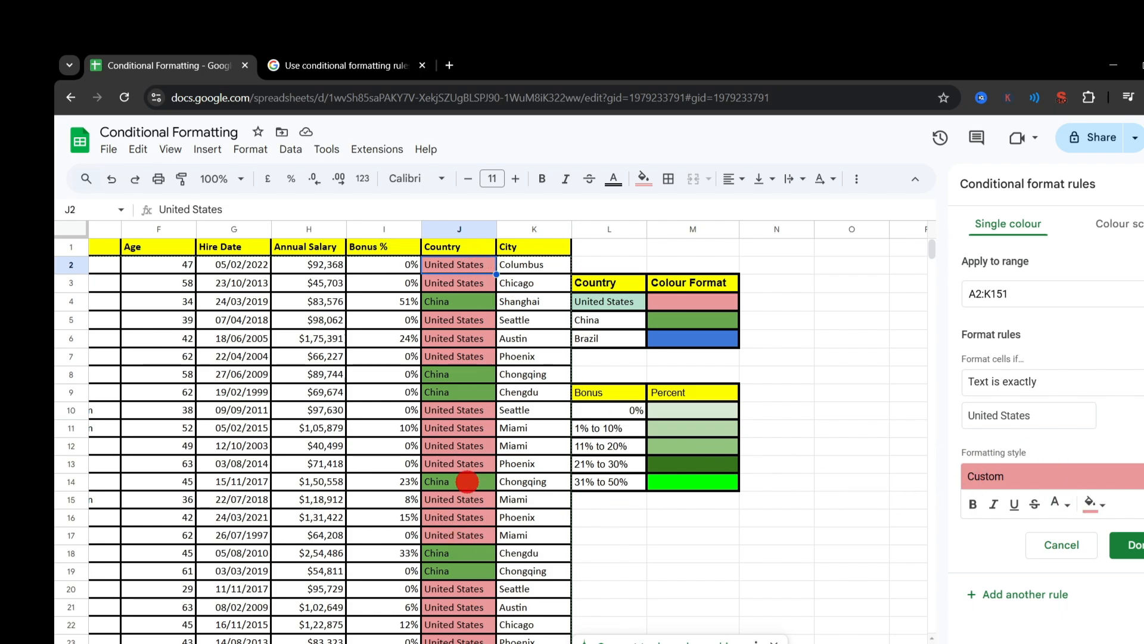
left_click(1079, 539)
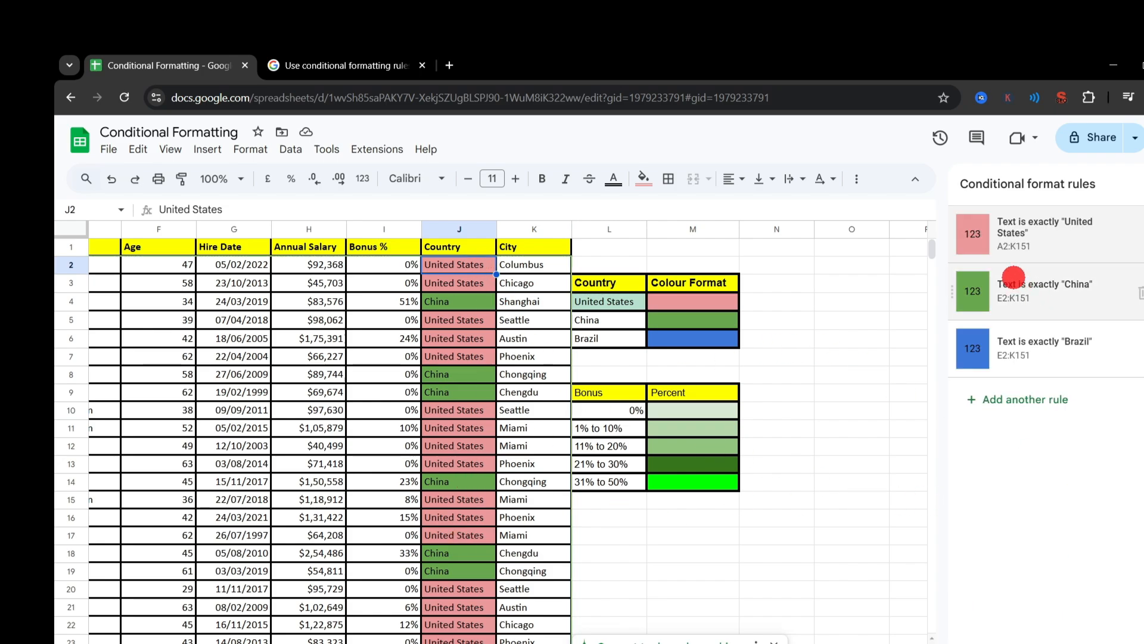
Step: Check the China rule's settings and try the Is between condition in a new rule on J2
left_click(1030, 293)
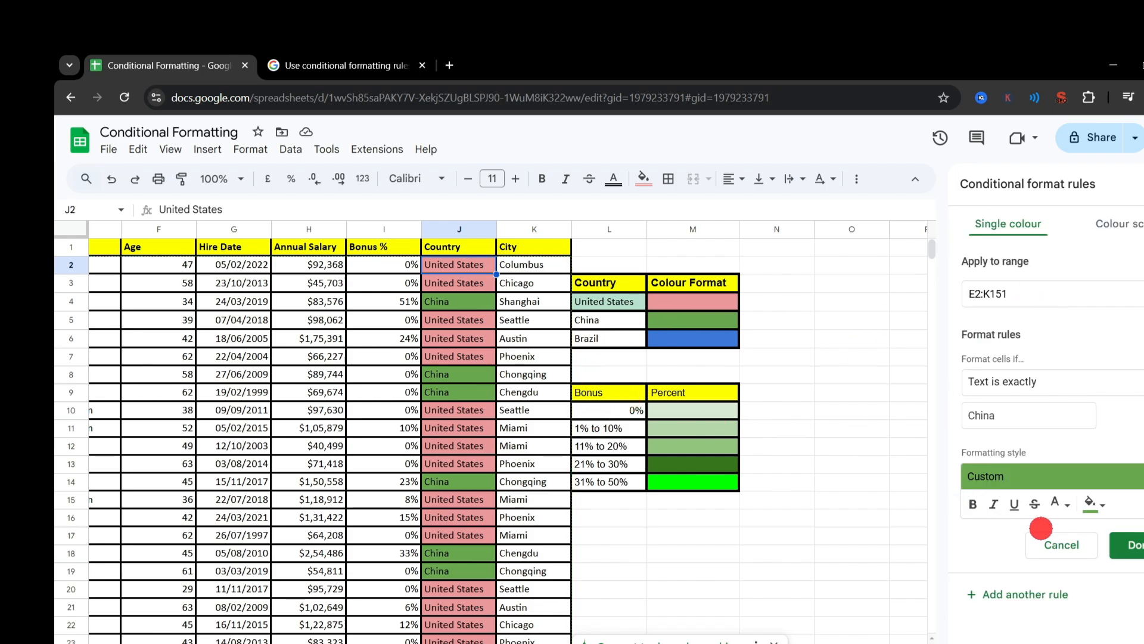
left_click(1044, 540)
left_click(1001, 398)
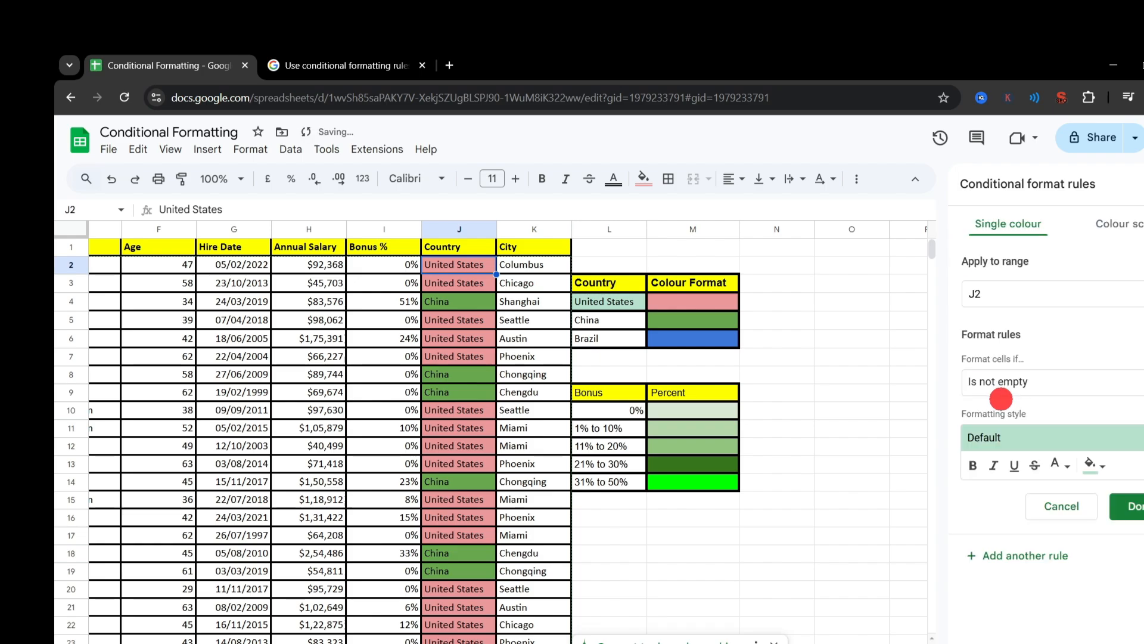
left_click(1086, 377)
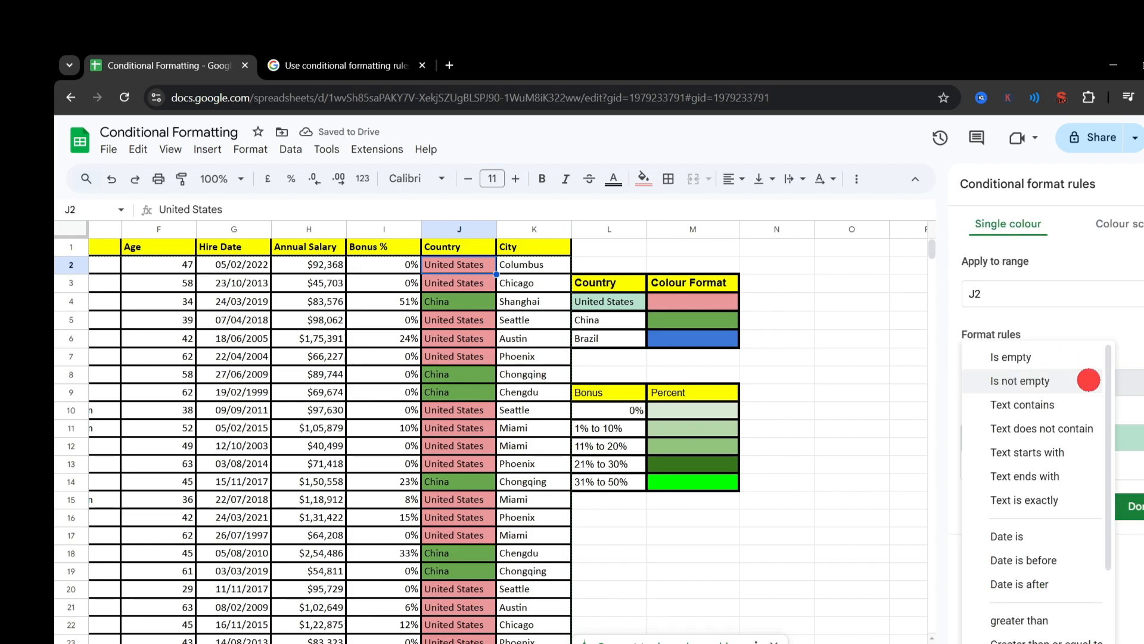
scroll(1049, 450, "down", 3)
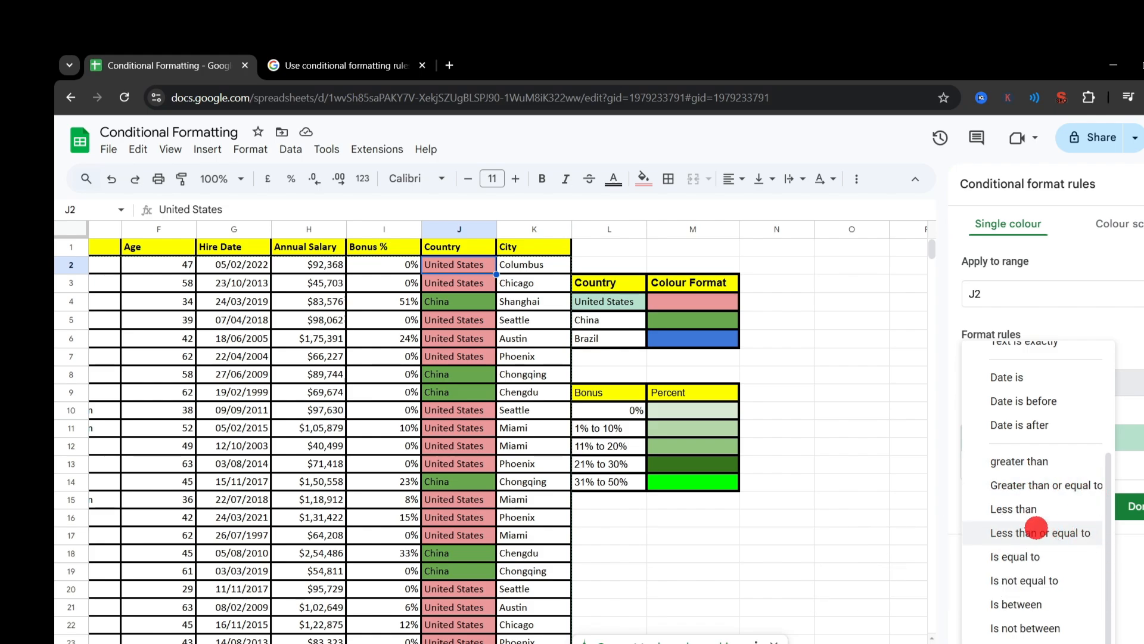
left_click(1025, 605)
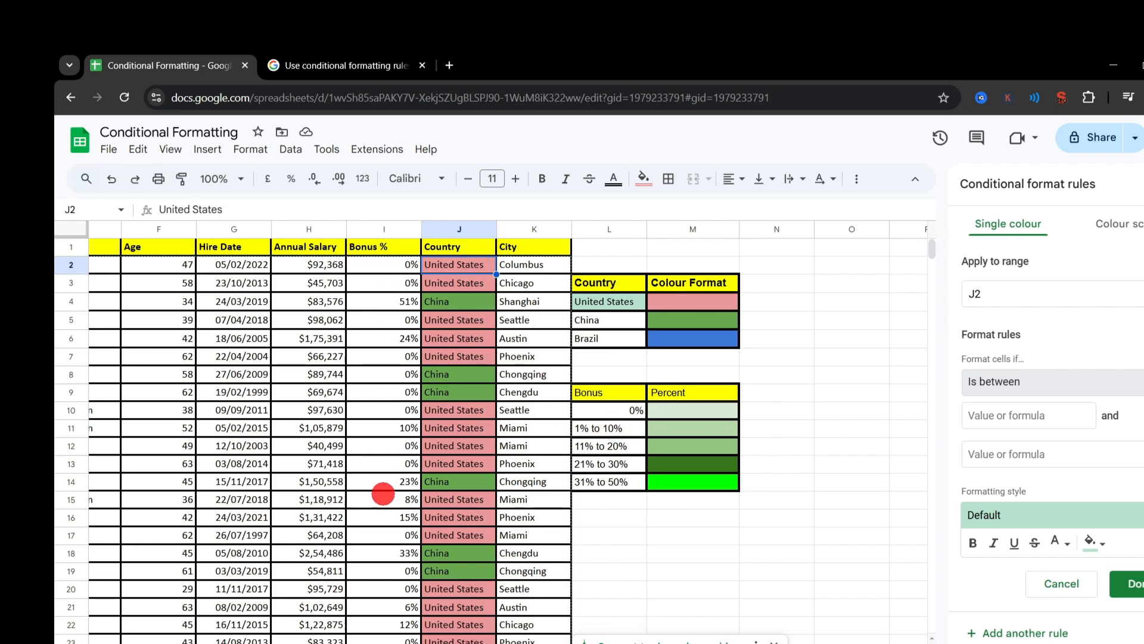
scroll(377, 539, "down", 8)
scroll(380, 543, "up", 6)
scroll(380, 542, "up", 2)
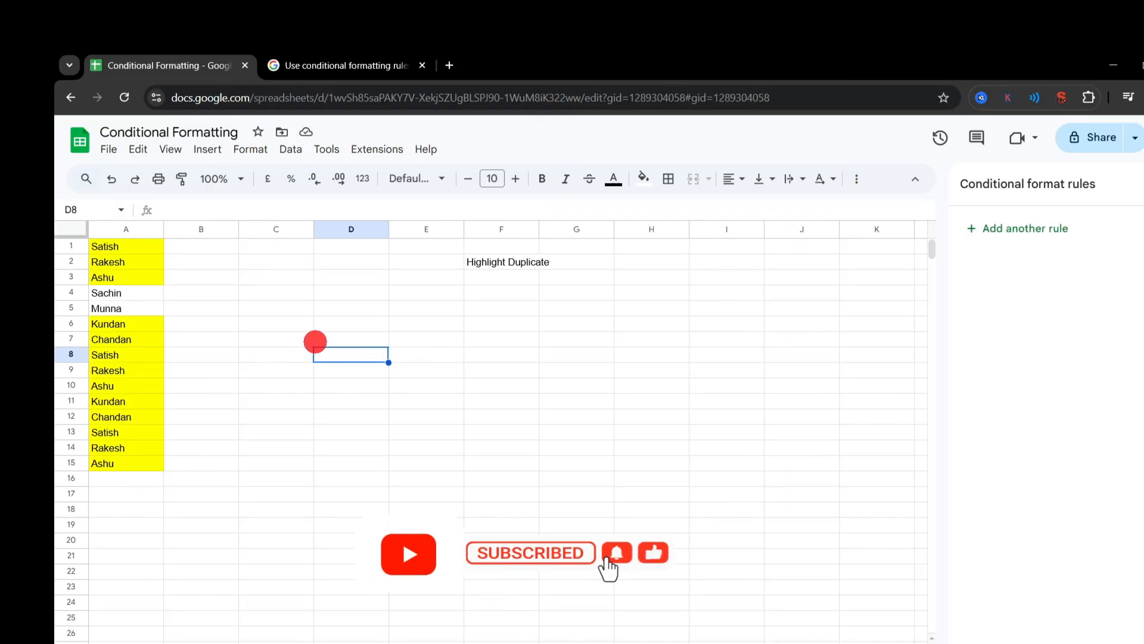
Step: On the duplicates sheet, merge F2:H2 for the Highlight Duplicate heading and increase its font size to 17
left_click(488, 263)
left_click_drag(487, 263, 655, 261)
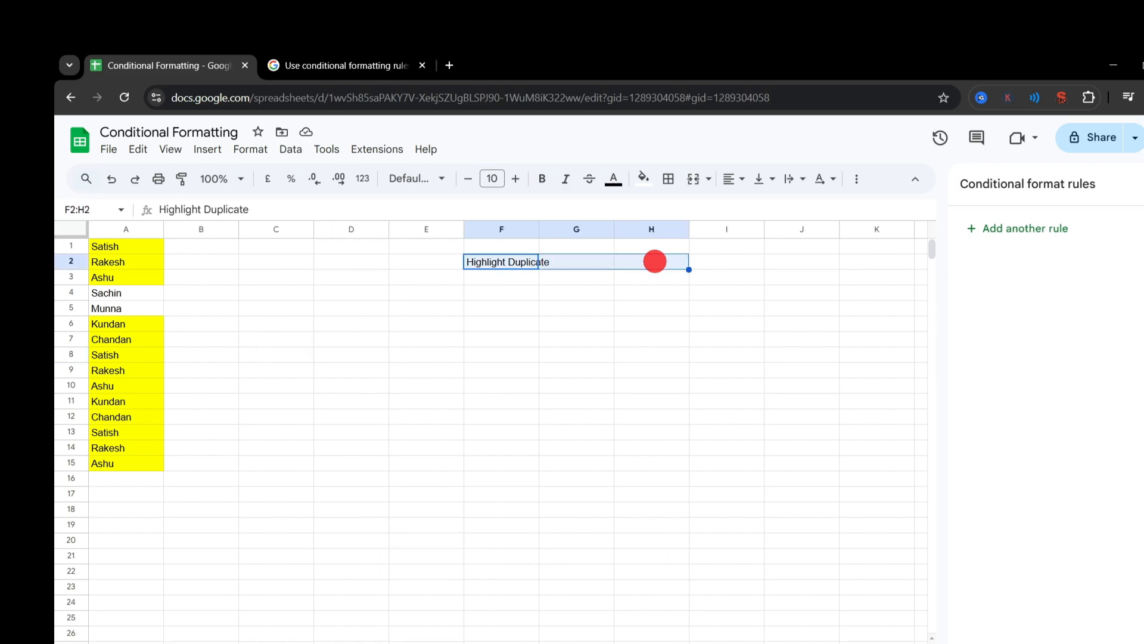
left_click(694, 178)
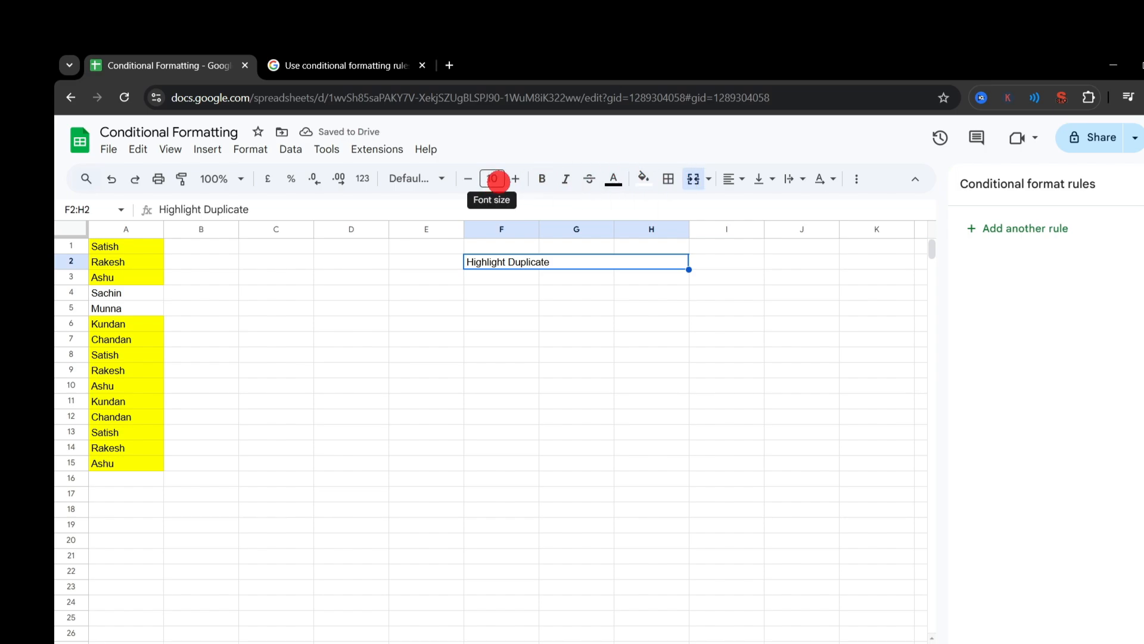
left_click(515, 179)
left_click(516, 179)
left_click(516, 179)
left_click(515, 179)
left_click(516, 179)
left_click(516, 179)
Step: Enlarge the Highlight Duplicate heading to font size 19, make it bold, and set the sheet zoom to 125%
left_click(516, 179)
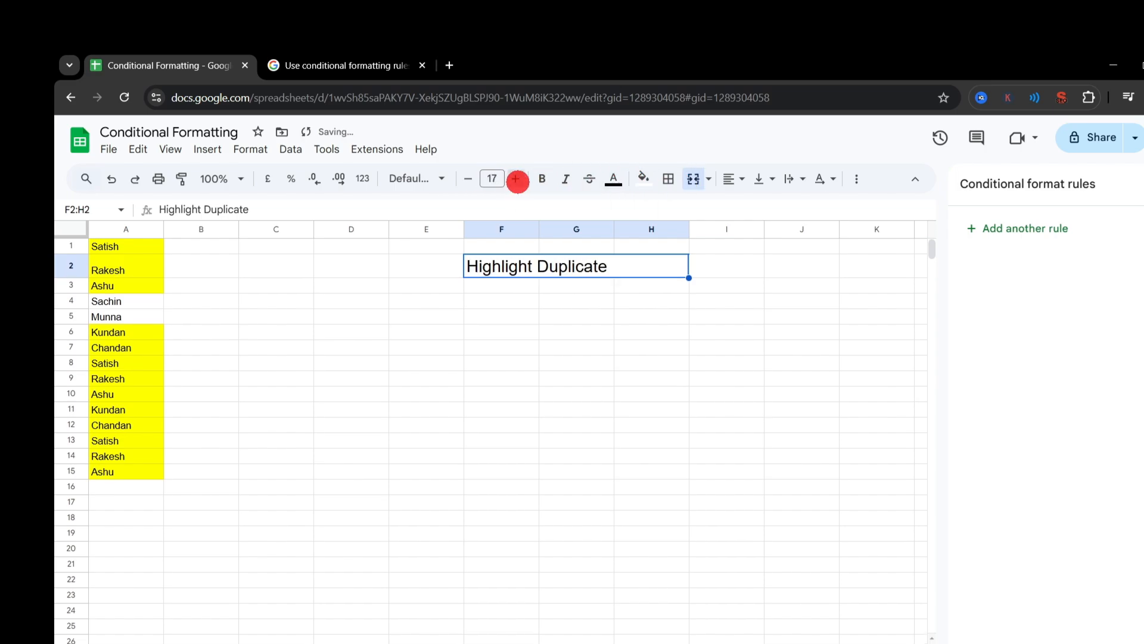
left_click(516, 178)
left_click(516, 179)
left_click(539, 179)
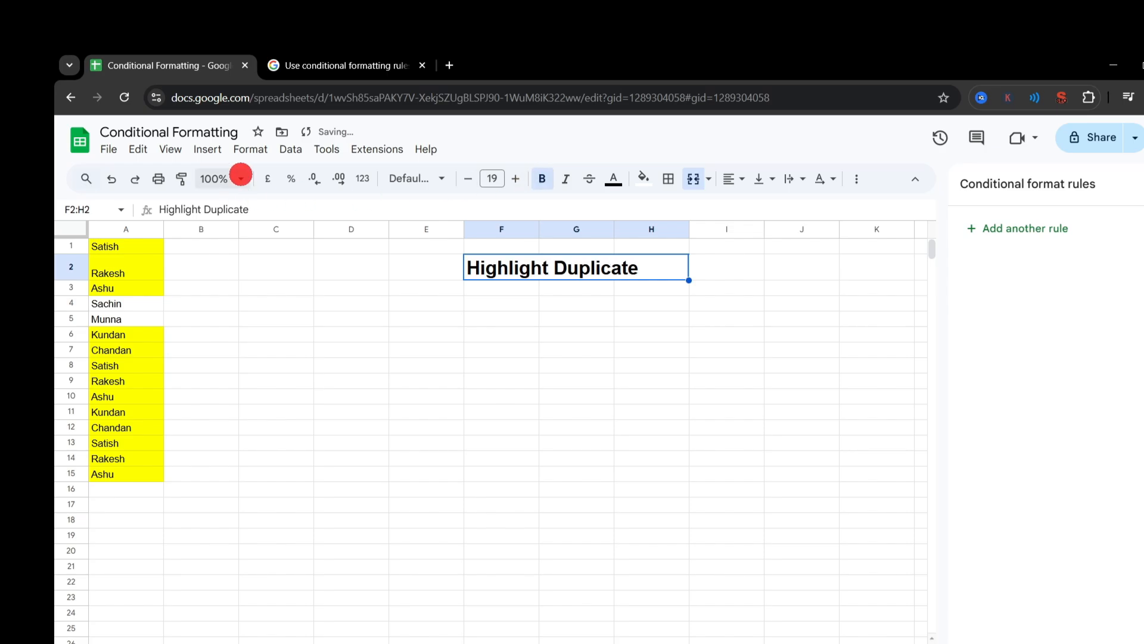
left_click(240, 179)
left_click(220, 301)
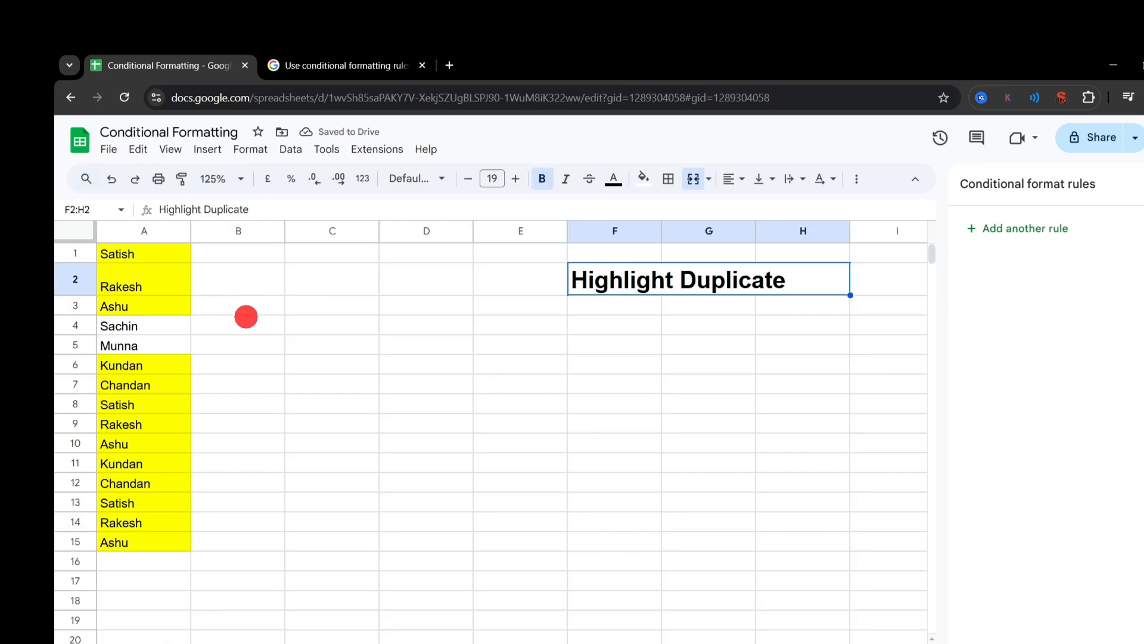
left_click(397, 383)
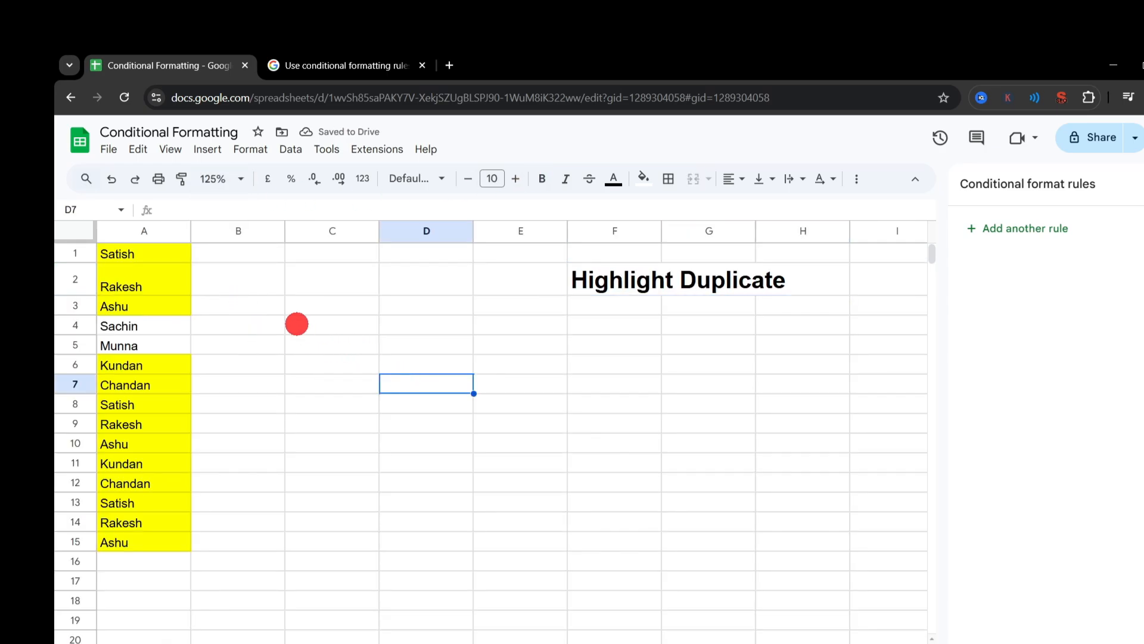
Step: Check the existing countif rule on the names in column A and delete it
left_click_drag(157, 261, 145, 539)
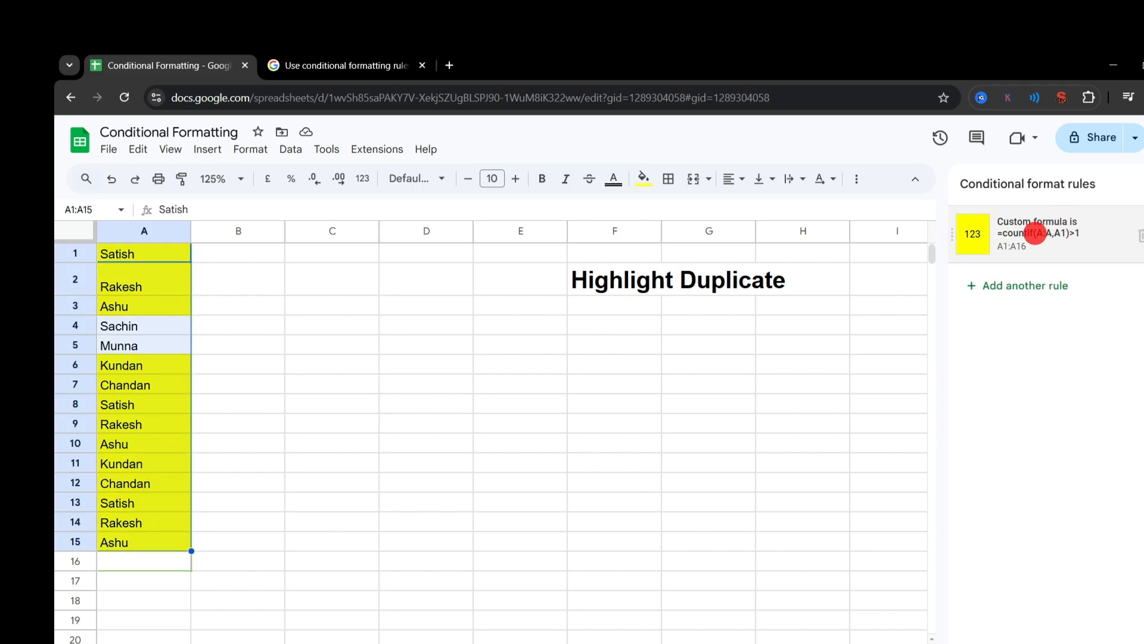
left_click(1035, 233)
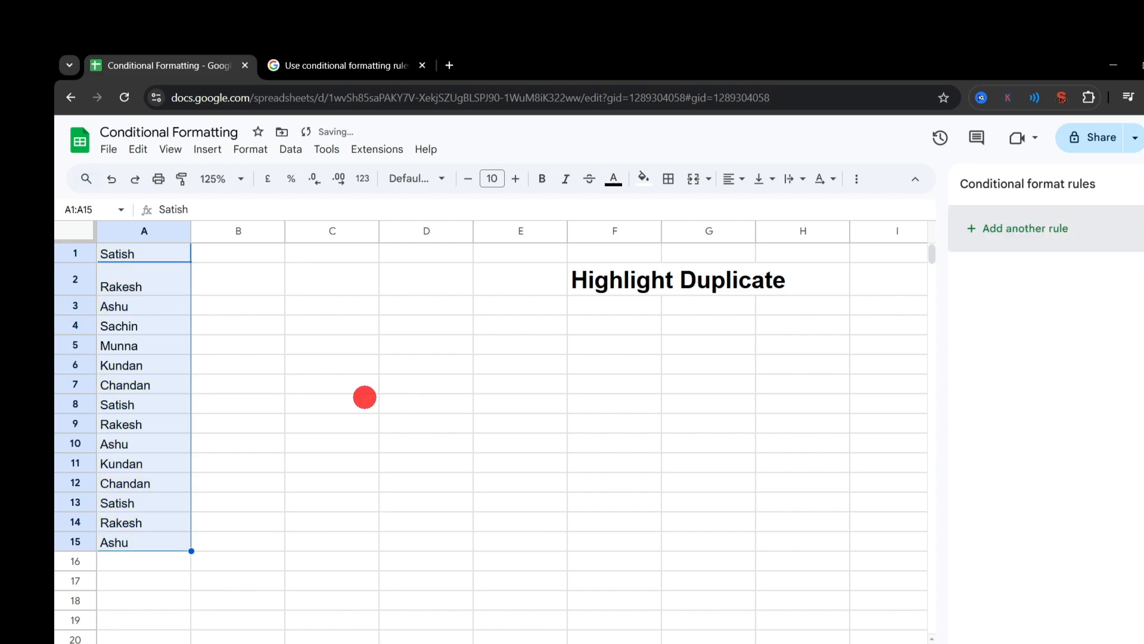
left_click(365, 398)
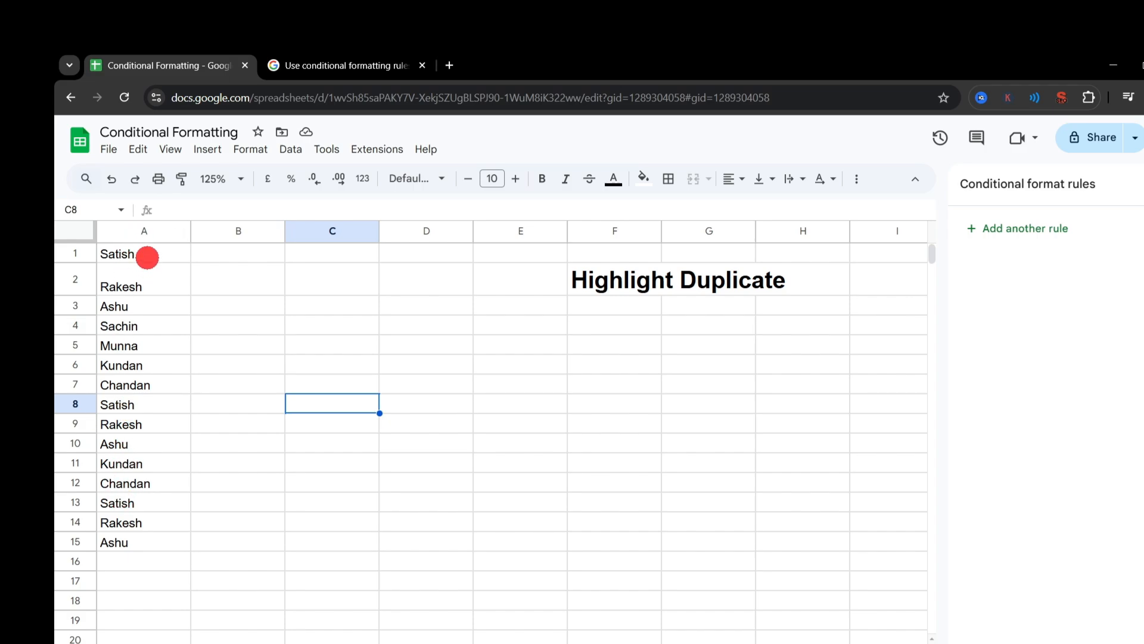
Step: Insert one blank column to the left of the names in column A
left_click_drag(147, 258, 137, 542)
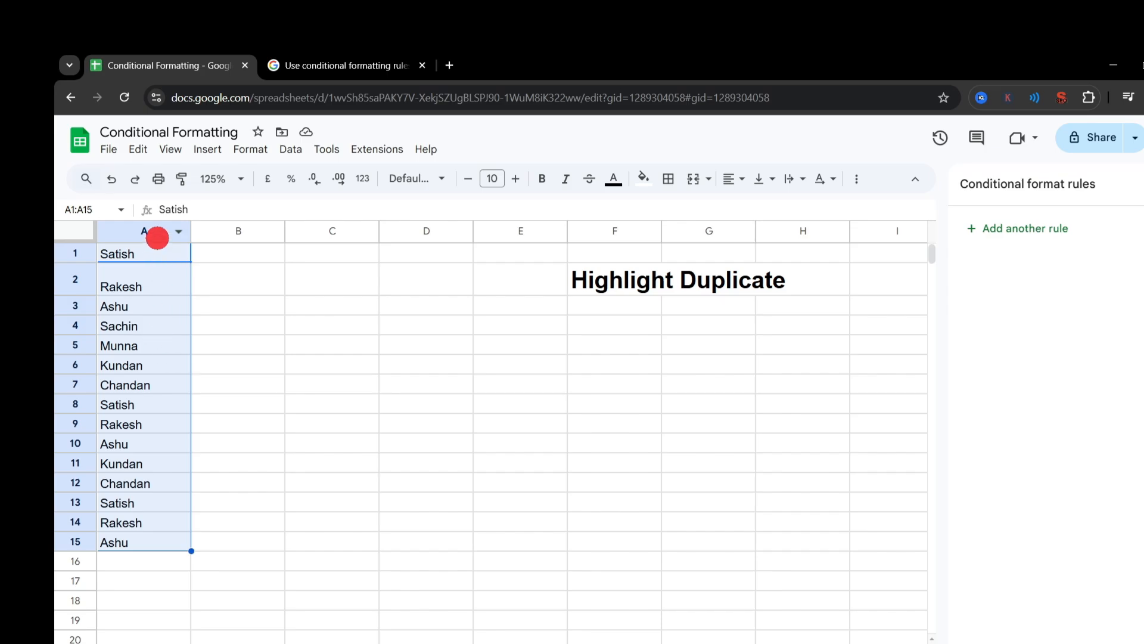
left_click(251, 290)
left_click(158, 230)
right_click(157, 229)
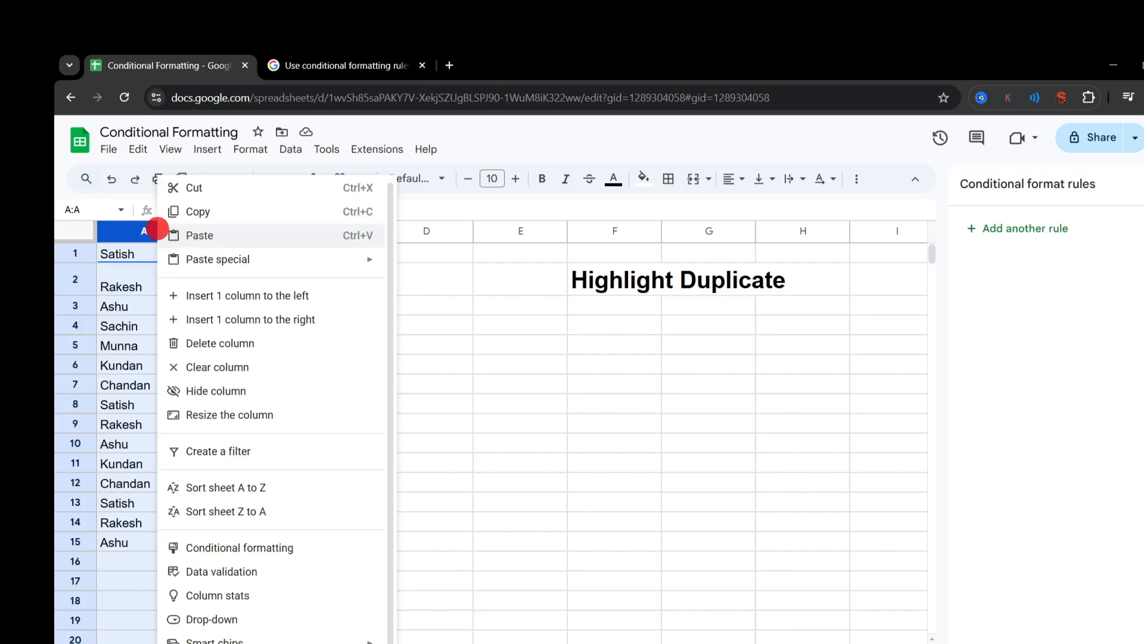
left_click(242, 295)
Step: Add a new conditional format rule for the names in column B and set its range to B1:B
left_click(239, 255)
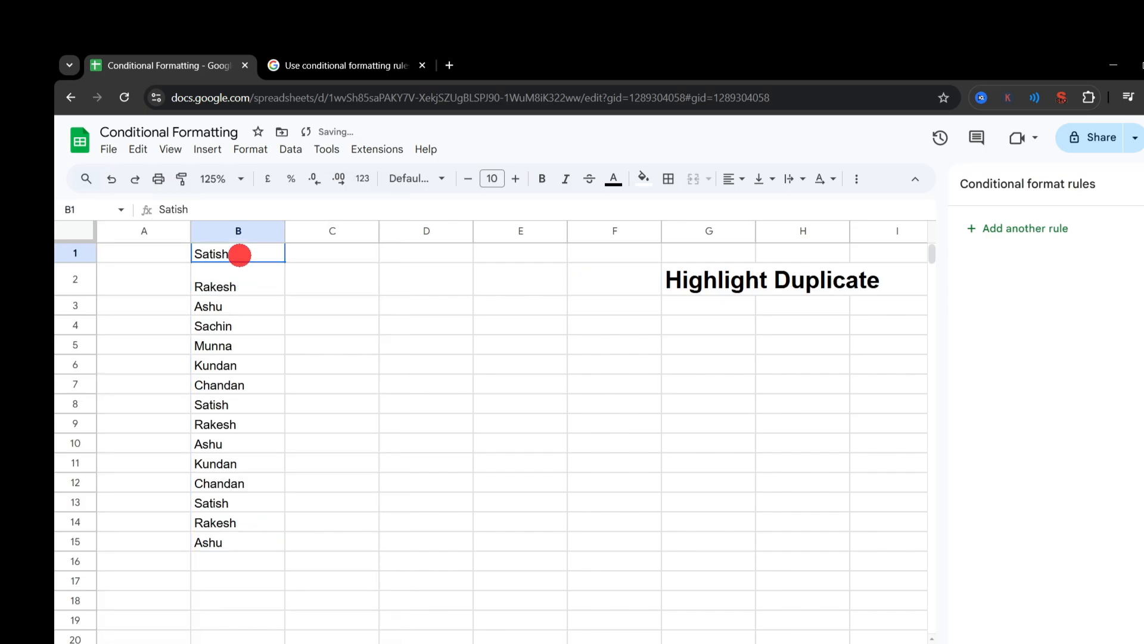
left_click_drag(240, 255, 230, 544)
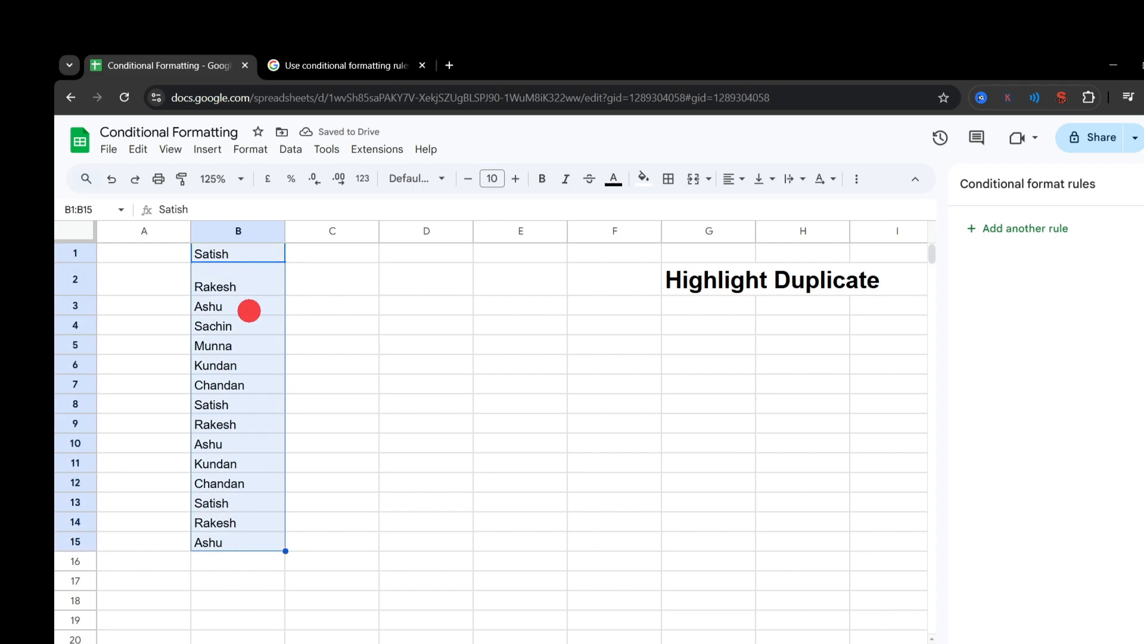
left_click(1003, 236)
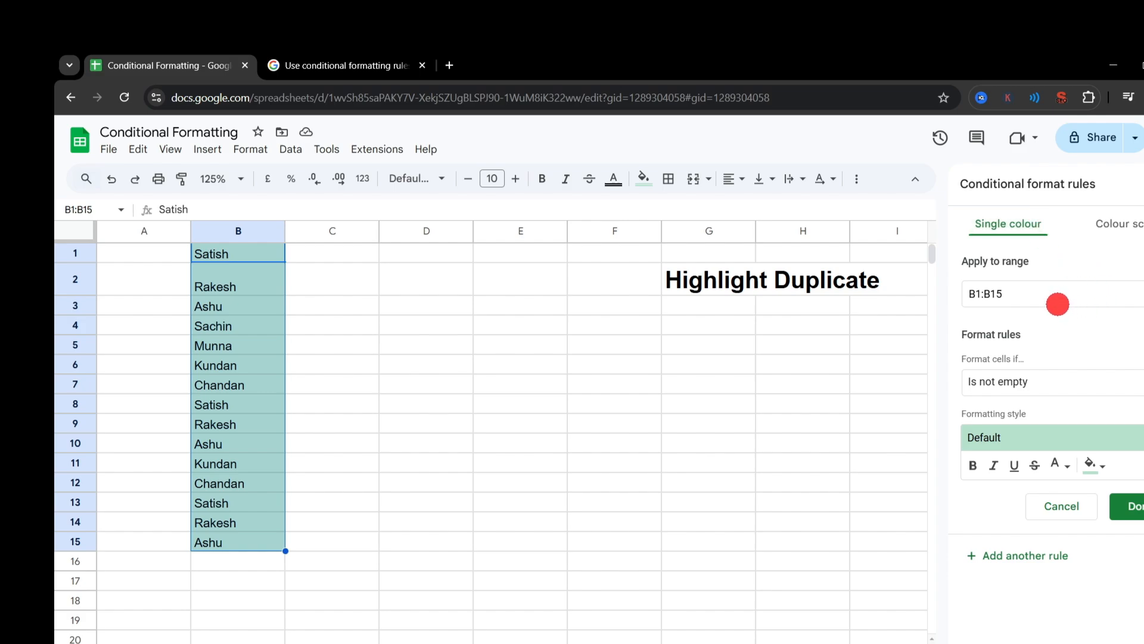
left_click(1056, 301)
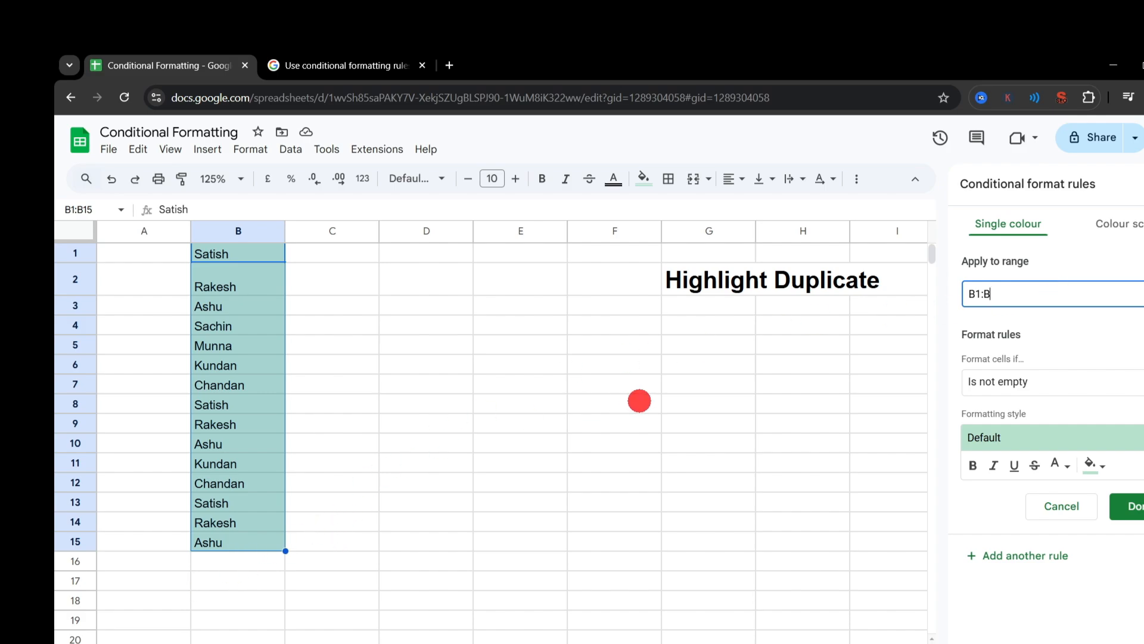
Step: Make the rule's condition a custom formula, =countif(B:B,B1)>1
left_click(1035, 383)
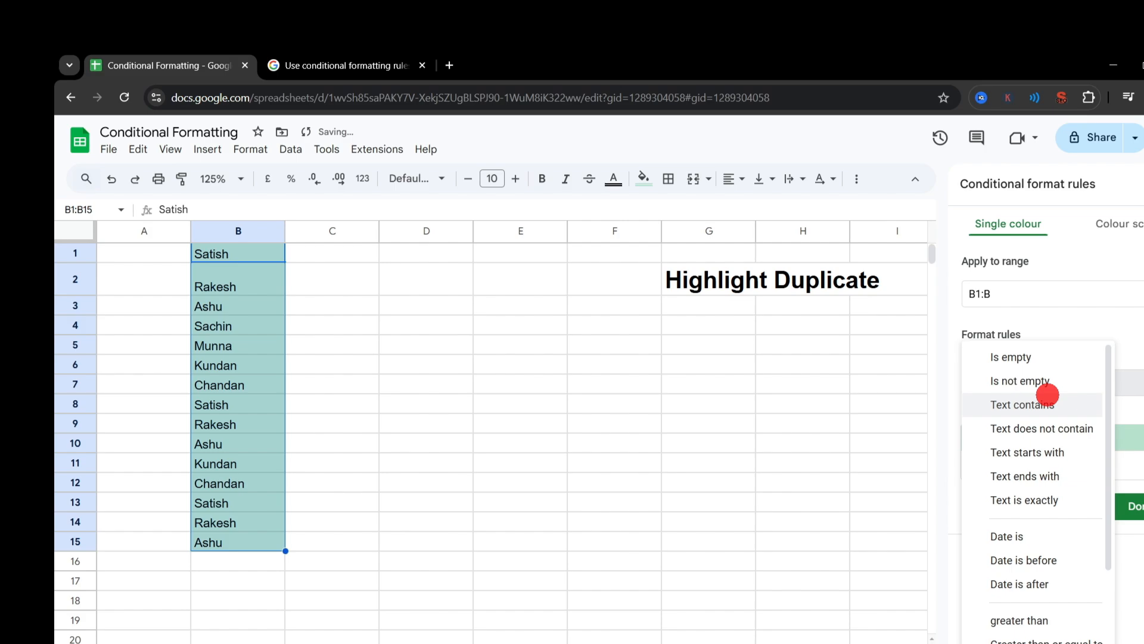
scroll(1037, 453, "down", 3)
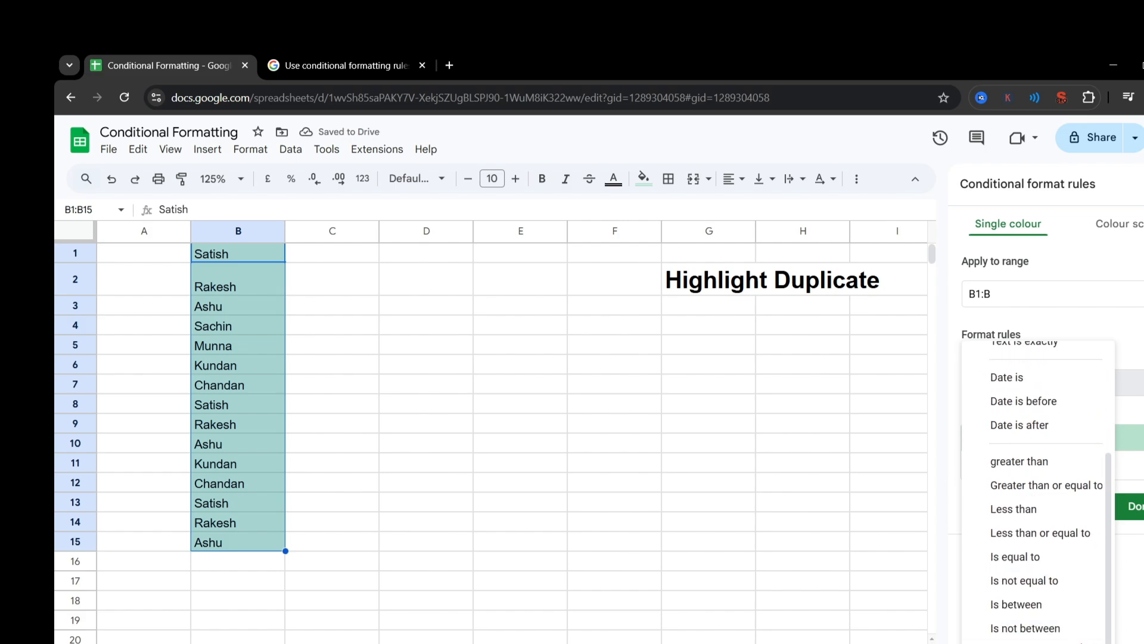
left_click(1049, 633)
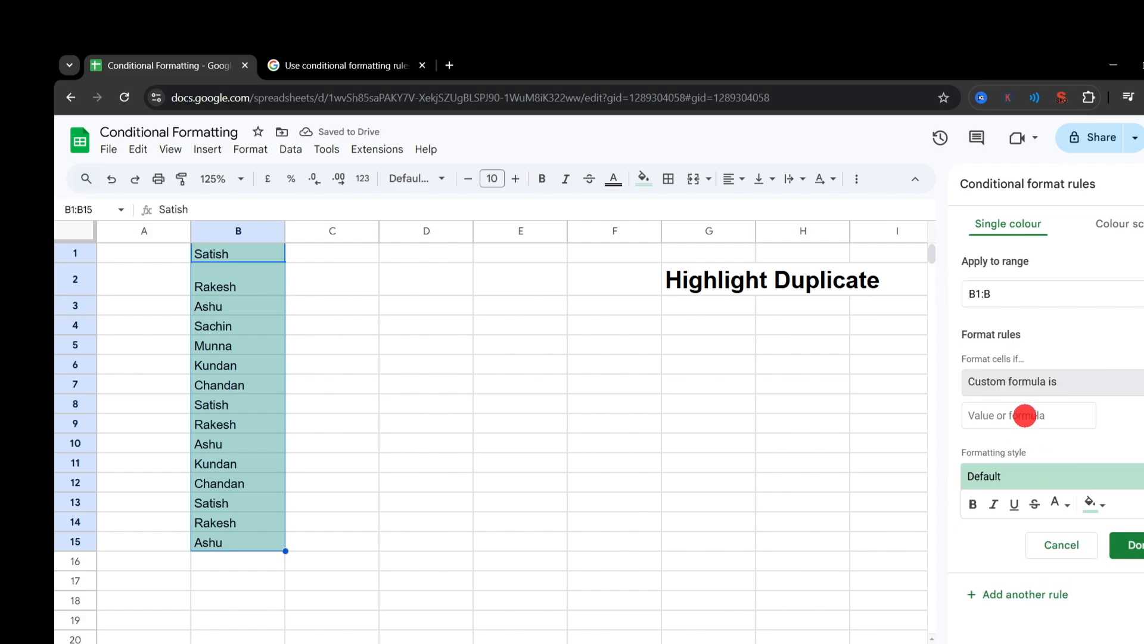
left_click(1025, 416)
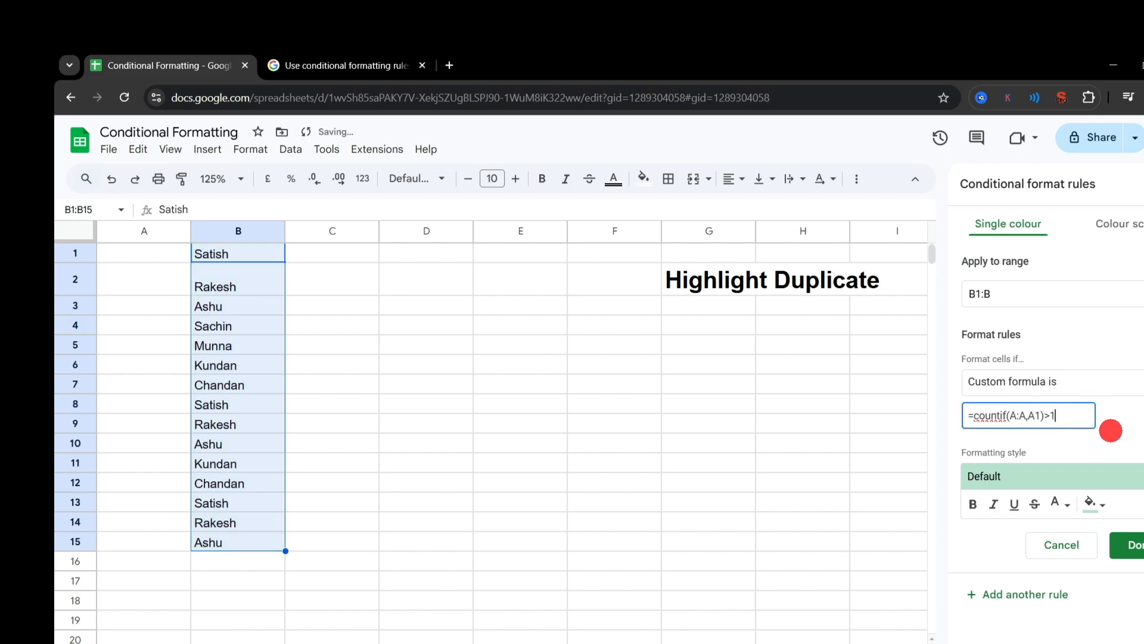
left_click_drag(1094, 423, 960, 421)
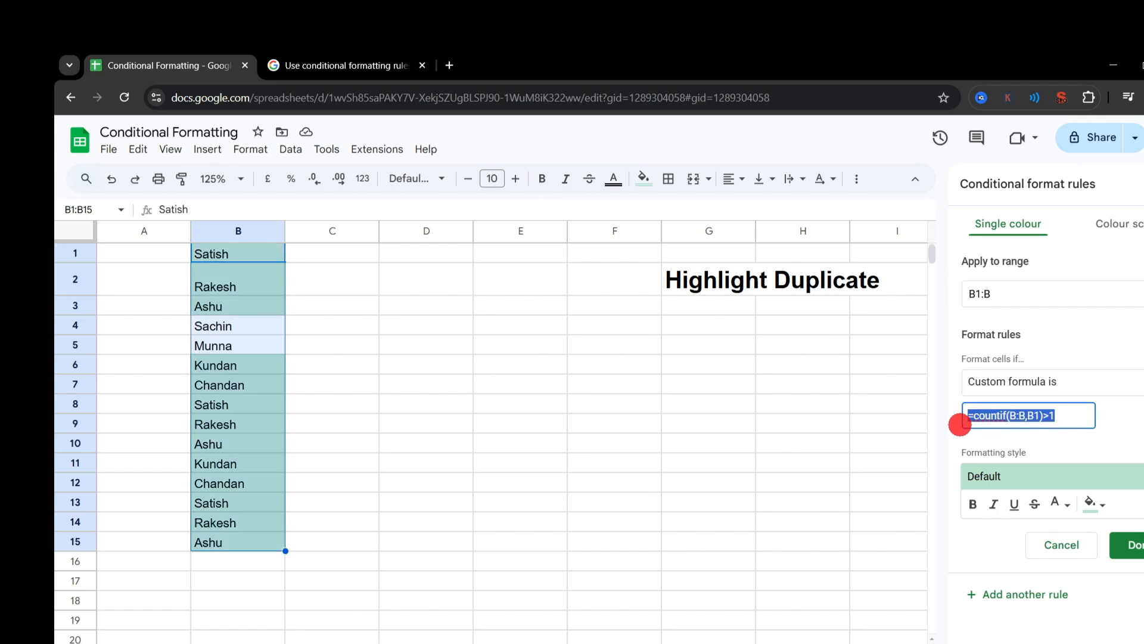
left_click(1111, 427)
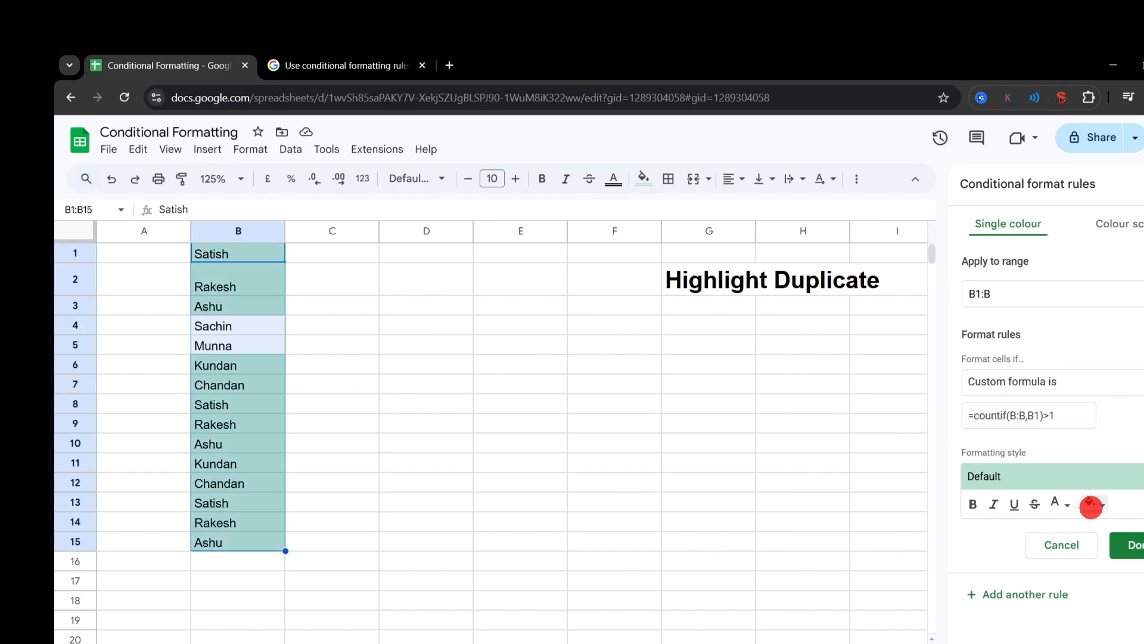
Step: Give the duplicate rule a yellow fill colour and save it
left_click(1091, 505)
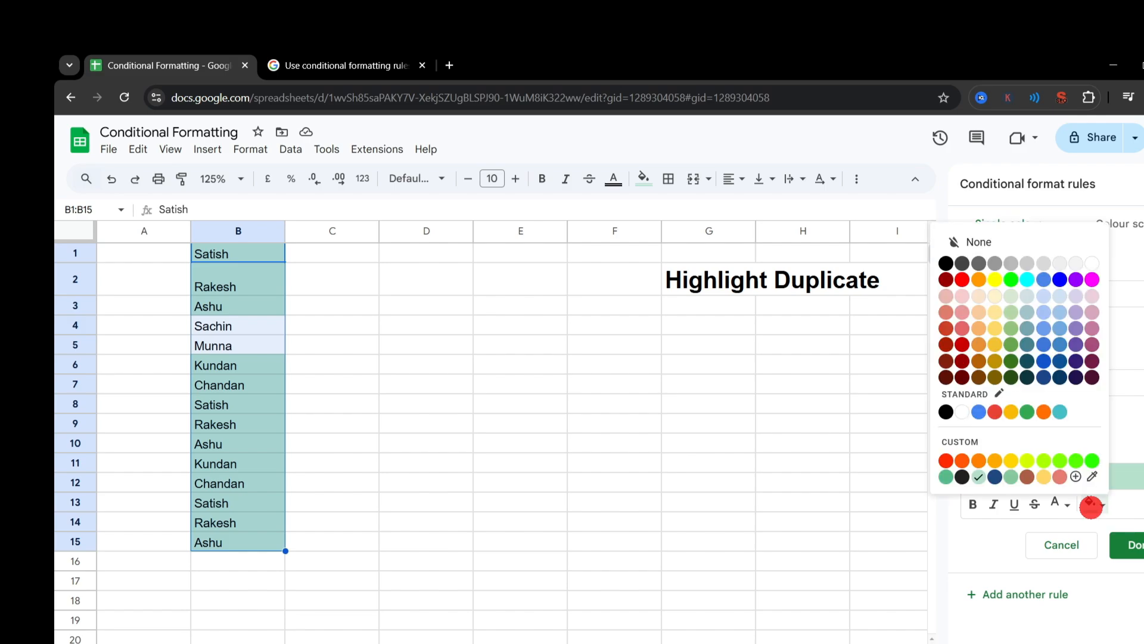
left_click(996, 279)
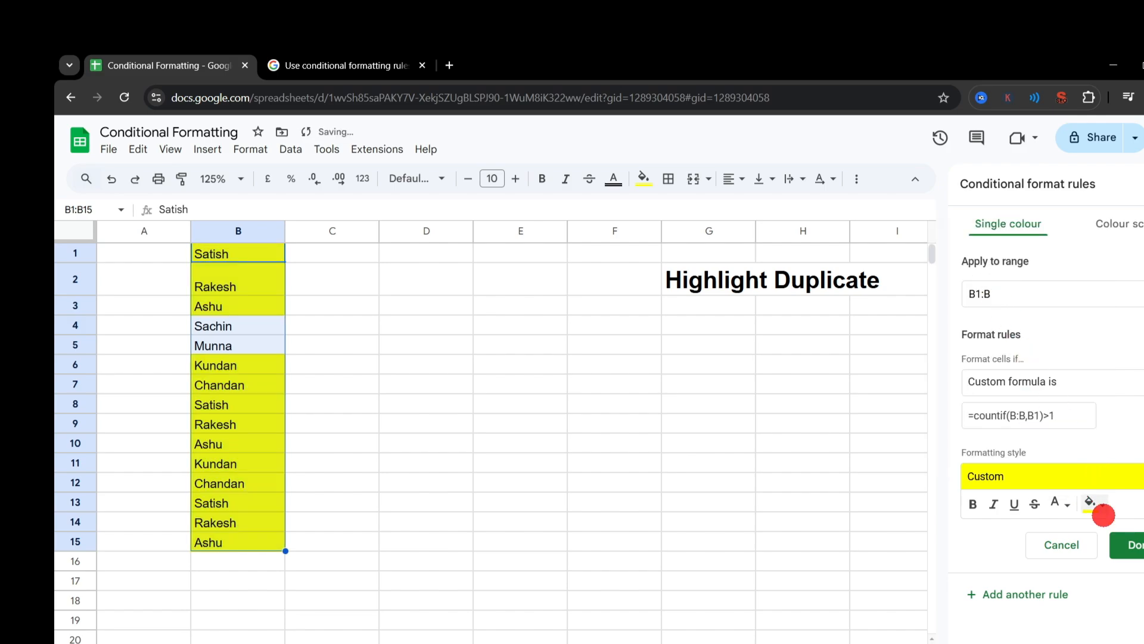
left_click(1136, 544)
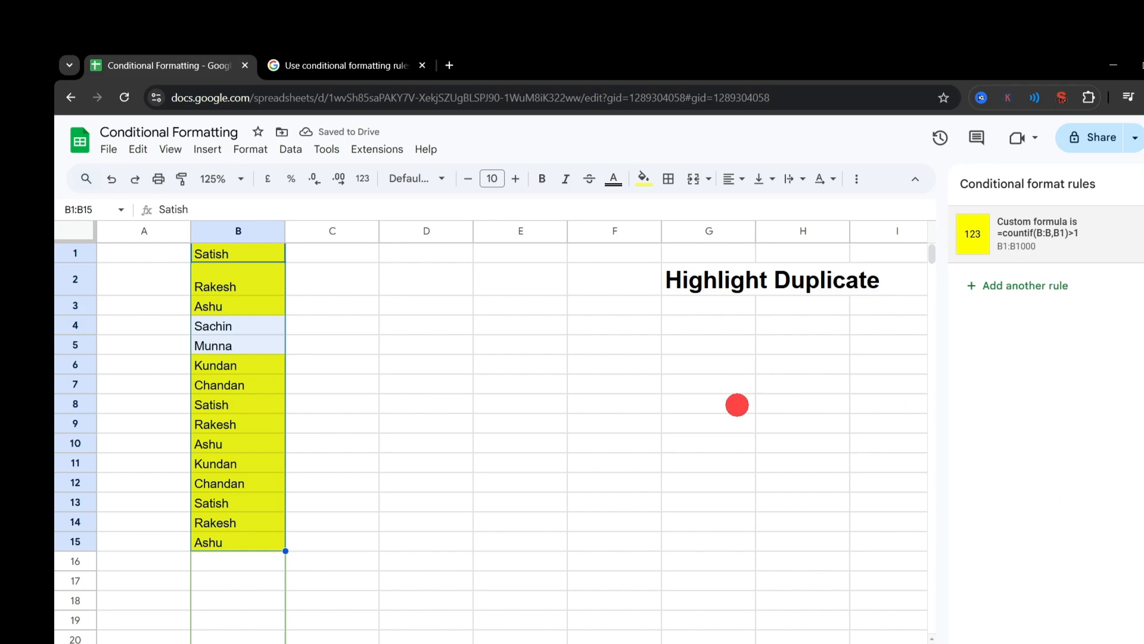
left_click(737, 420)
Step: Test the duplicate rule by entering the name from B4 in B16, and clear B16 again
left_click(241, 565)
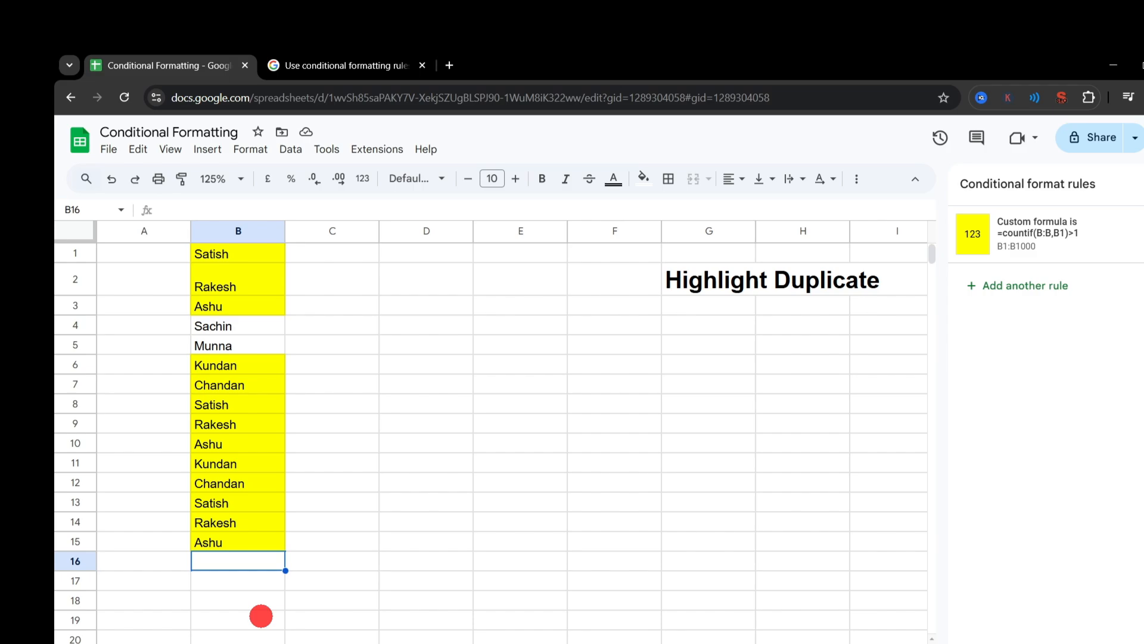
type("Sachin")
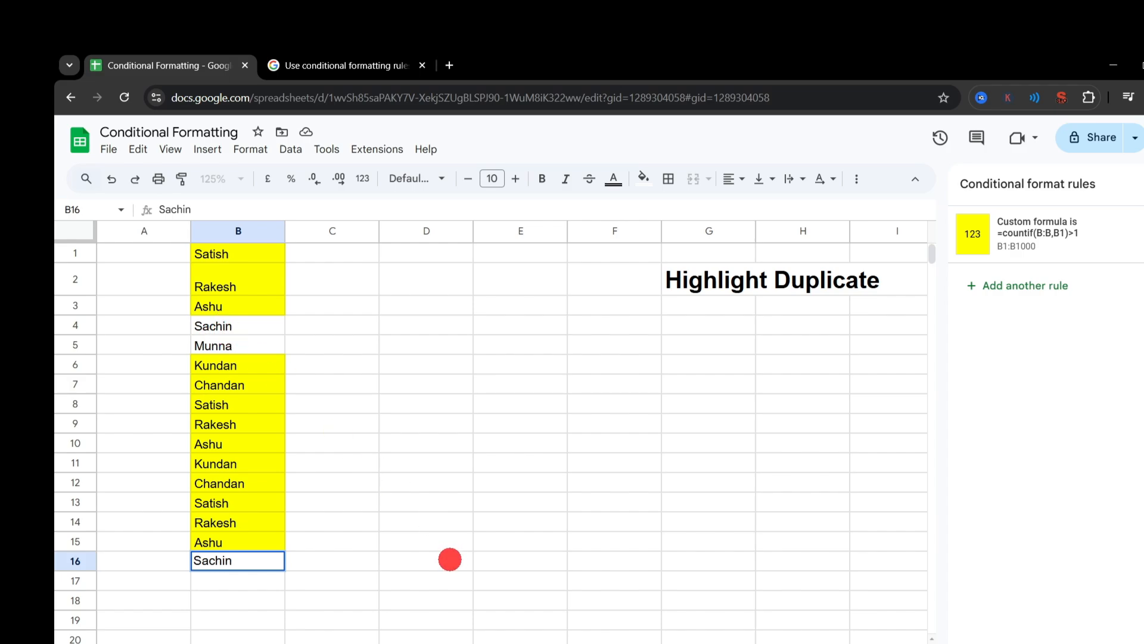
key("Return")
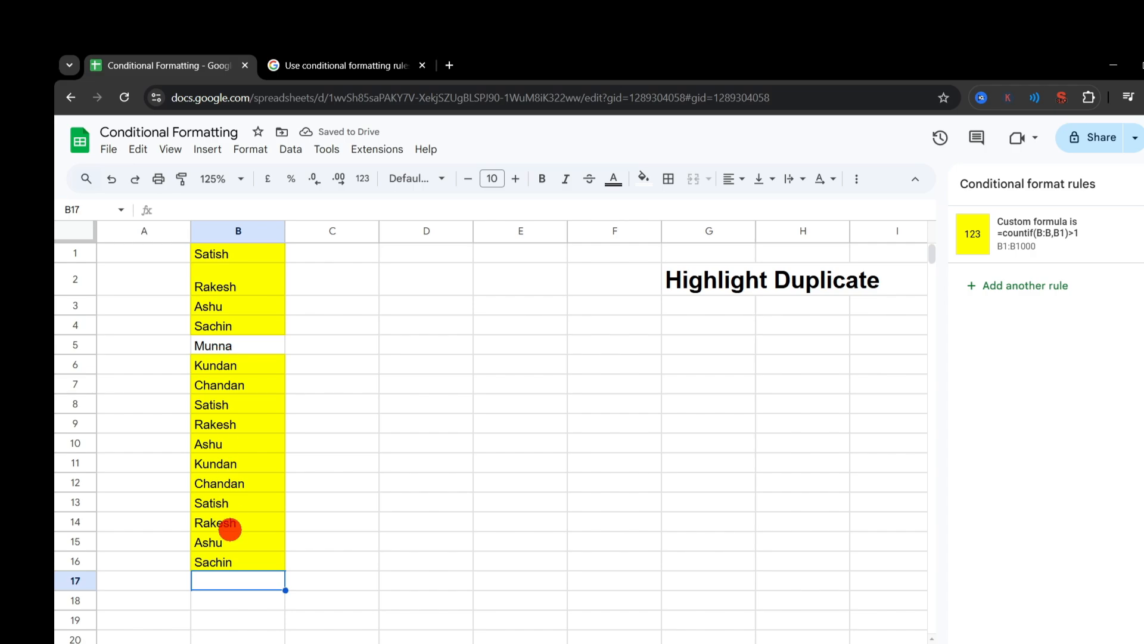
left_click(241, 557)
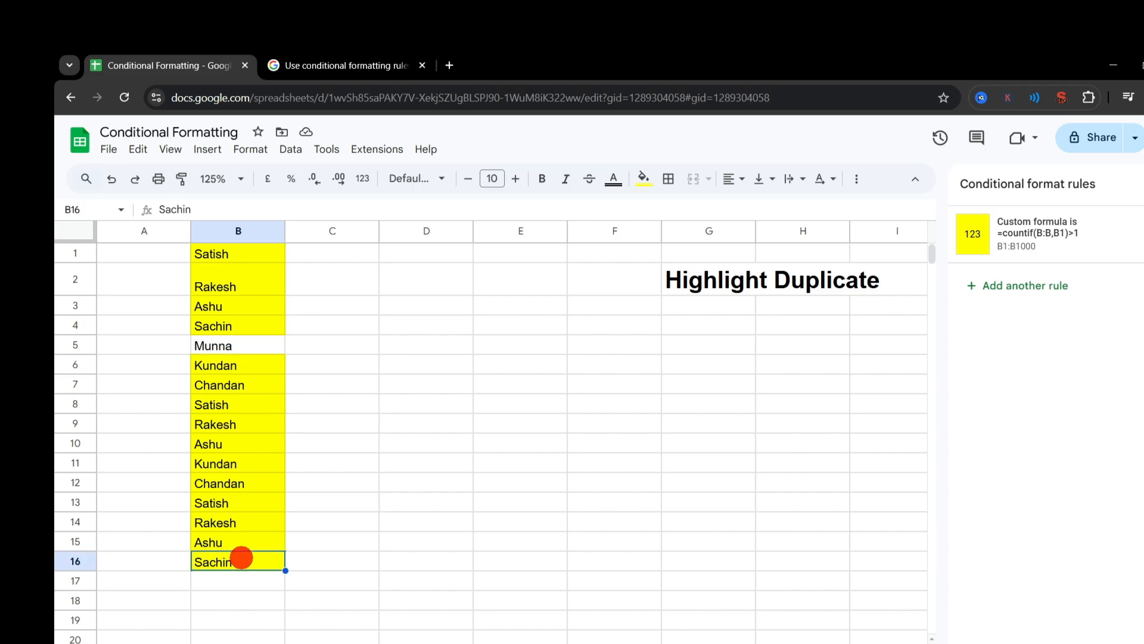
key("Delete")
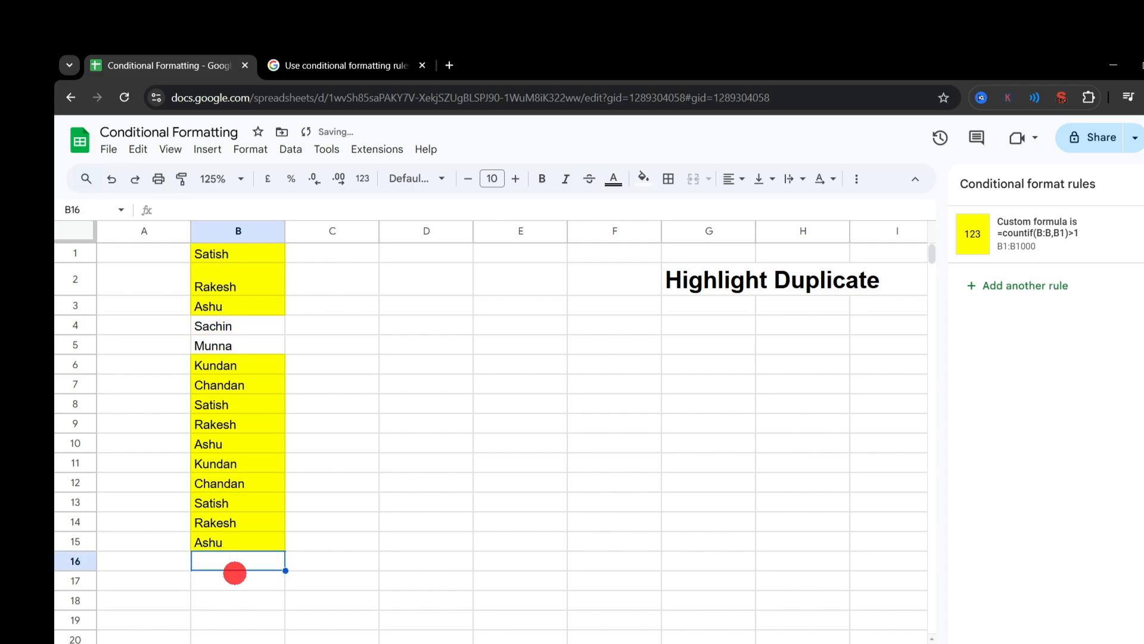
Step: Enter the name from B7 in B16, B17 and B18 as further duplicates
type("Chan")
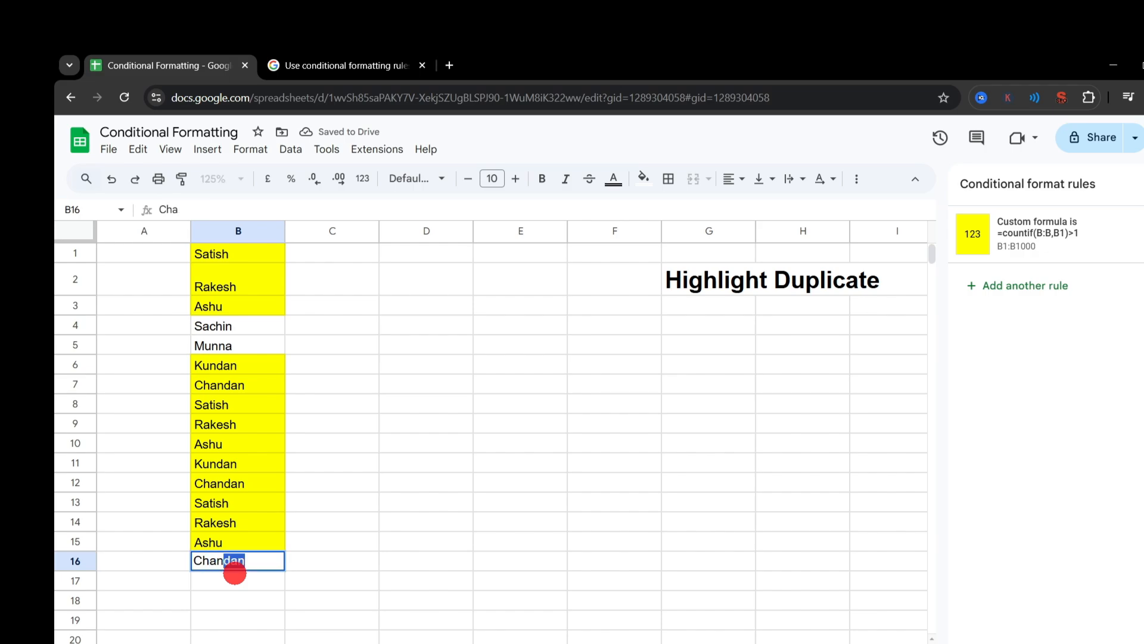
key("Return")
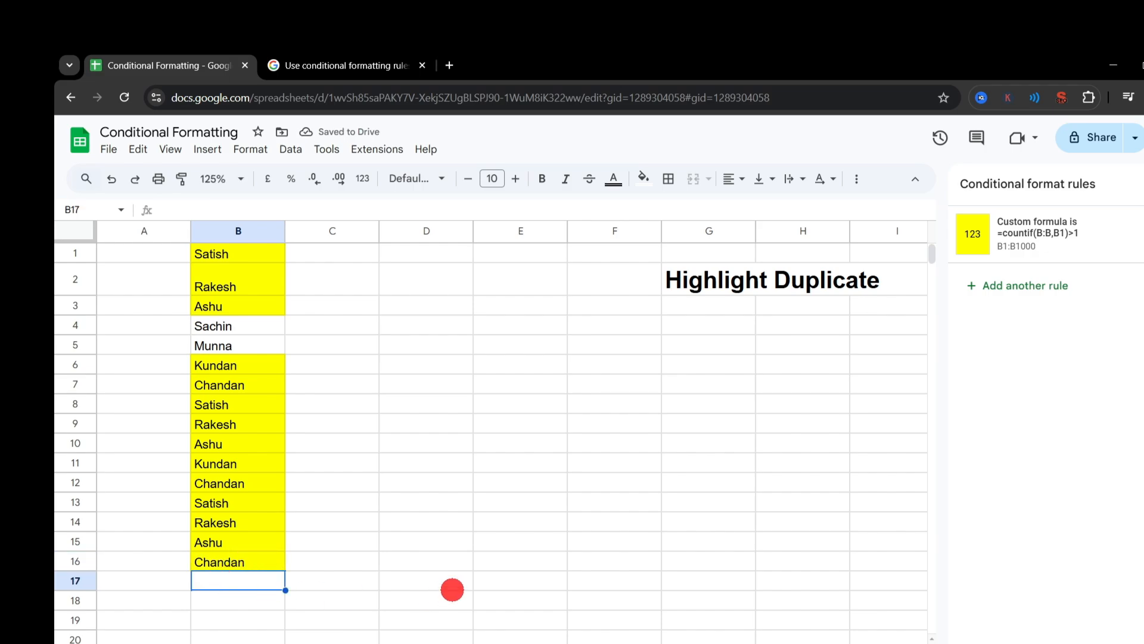
type("chandan")
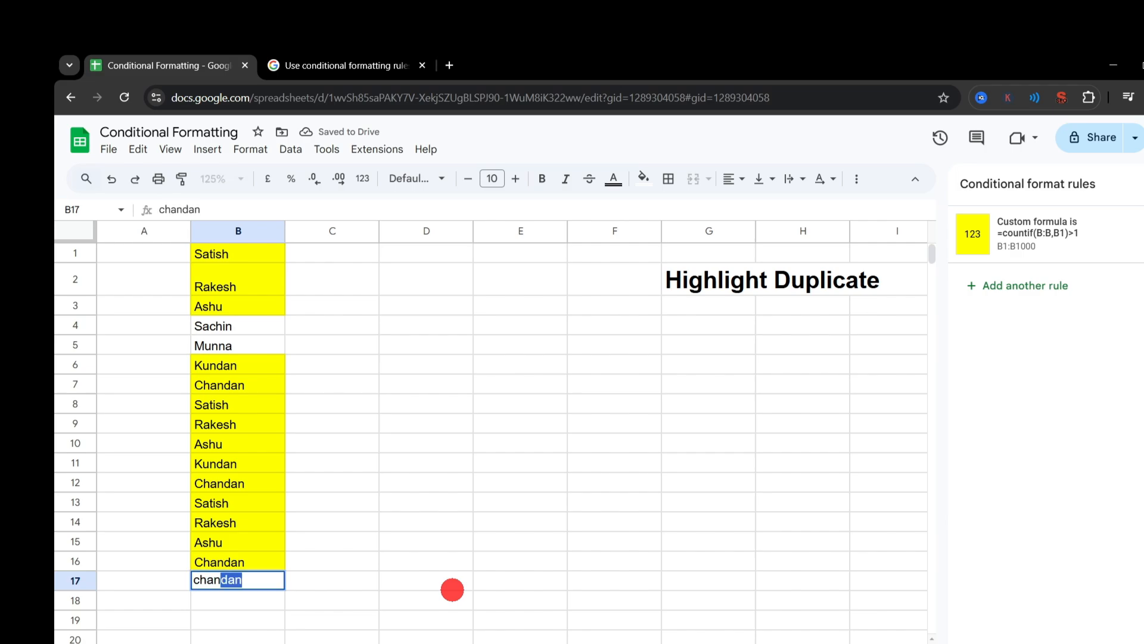
key("Return")
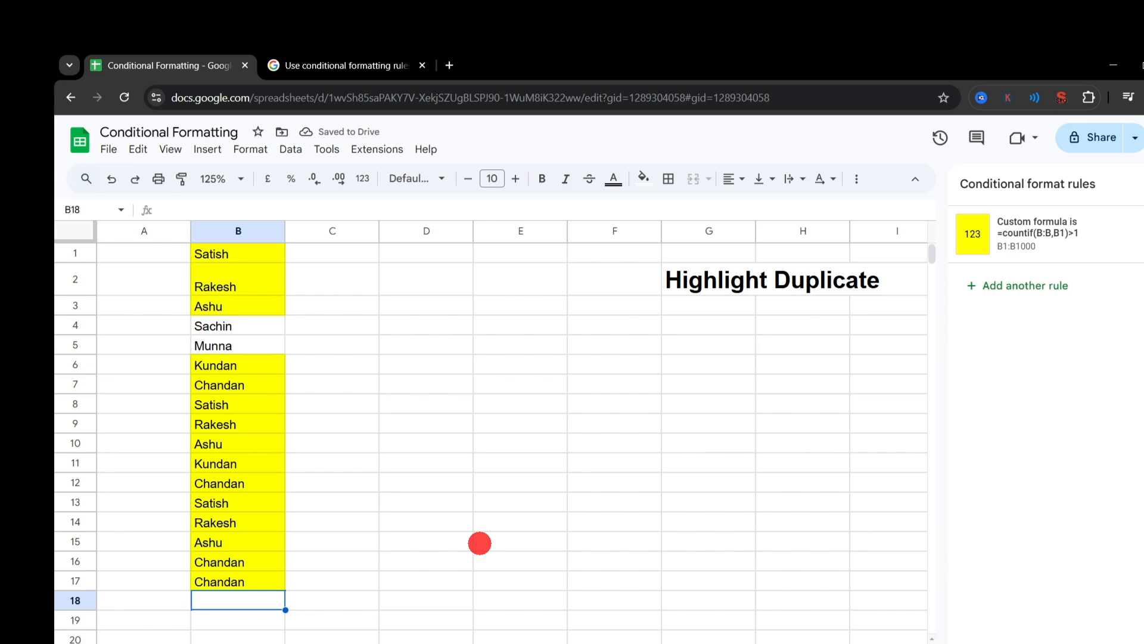
type("ch")
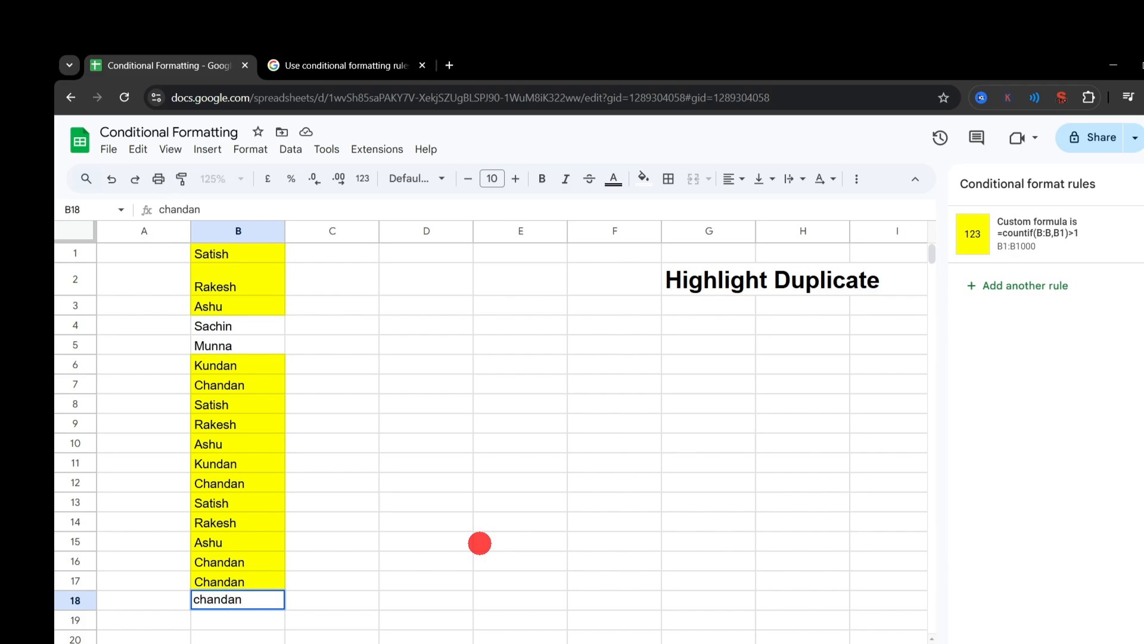
type("andan")
key("Return")
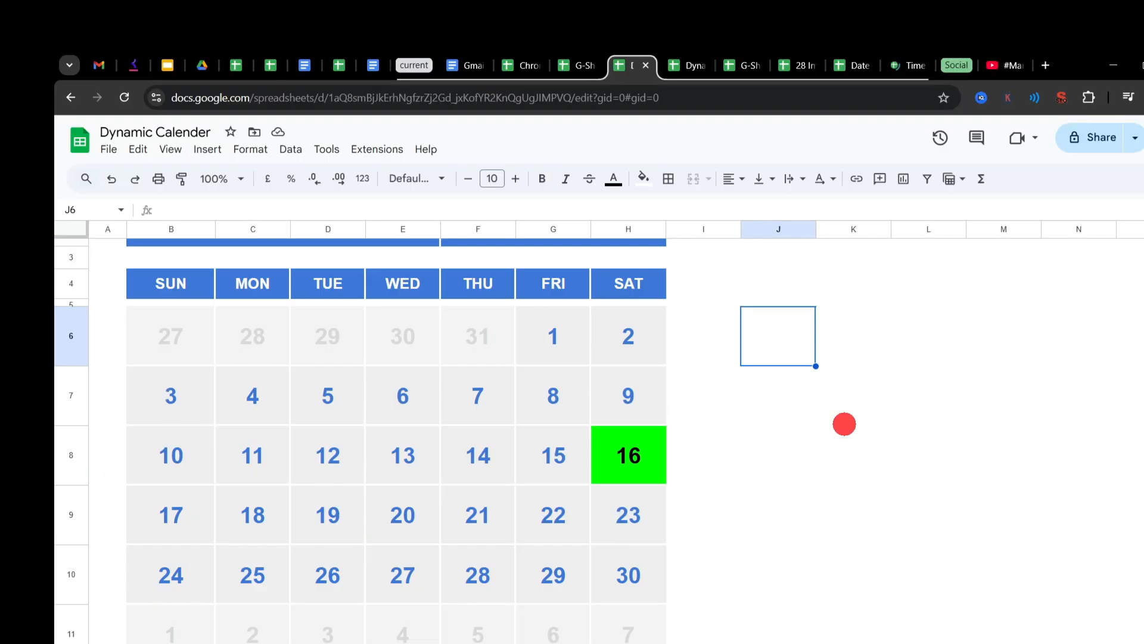
Step: Show the November 2024 calendar in the Dynamic Calender spreadsheet at 90% zoom
scroll(592, 358, "up", 2)
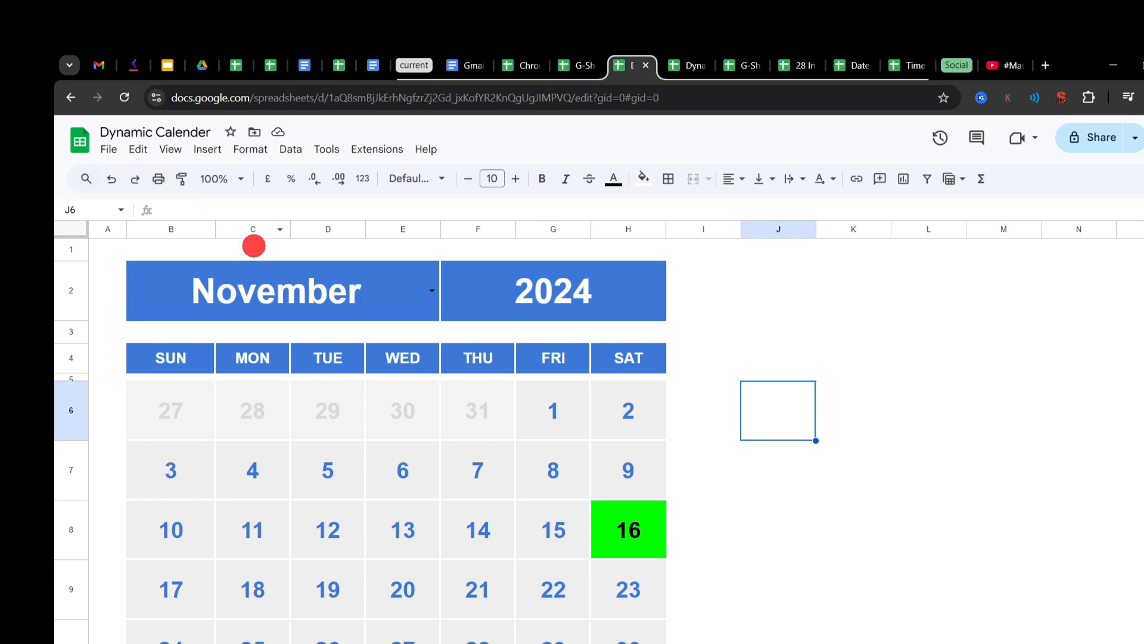
left_click(203, 182)
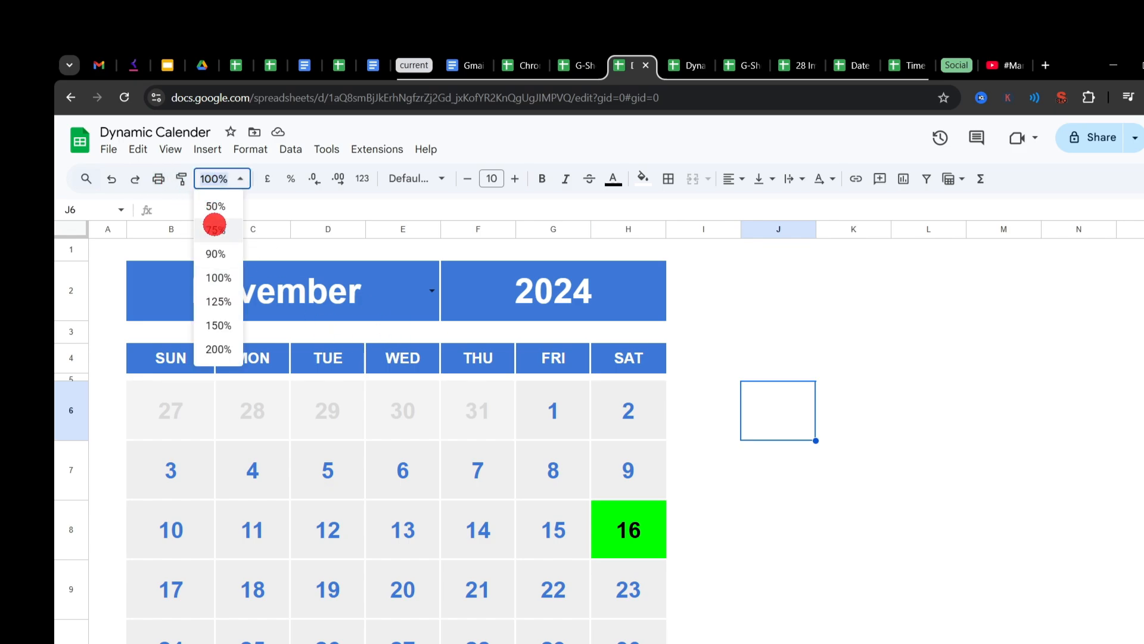
left_click(213, 254)
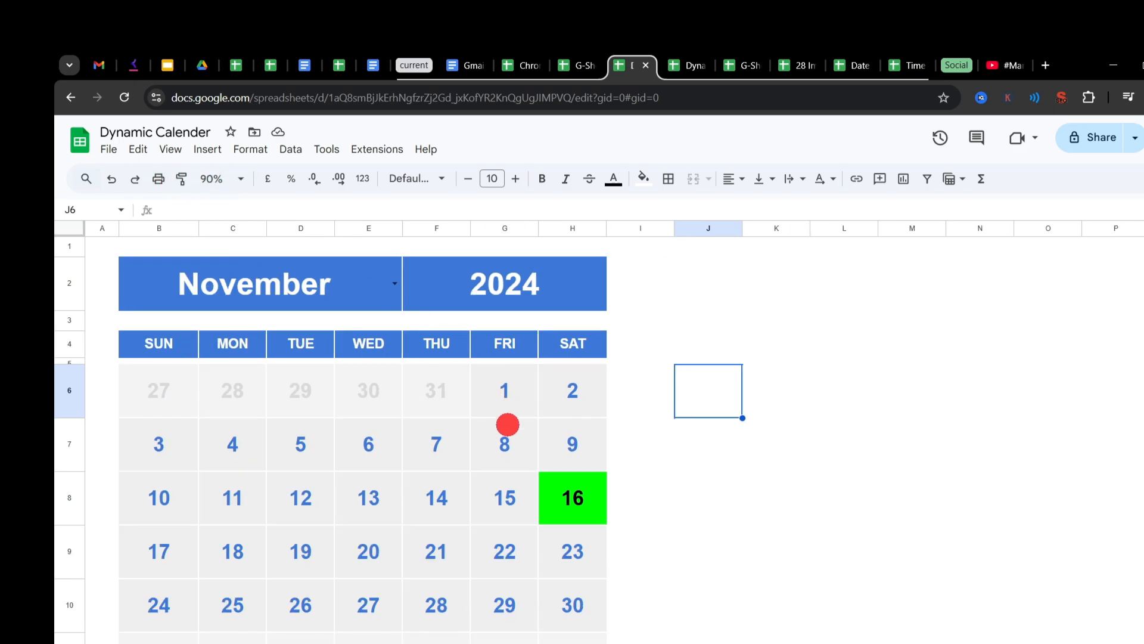
Step: Enter the formula =TODAY() in J6 beside the calendar and reselect that cell
scroll(507, 424, "down", 1)
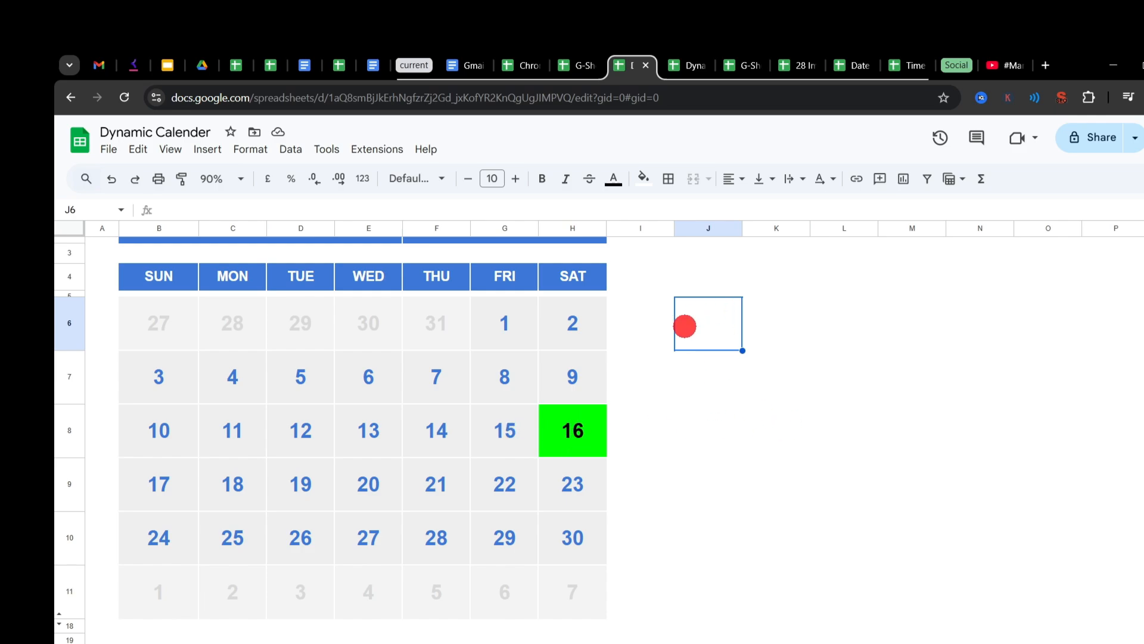
type("=")
type("to")
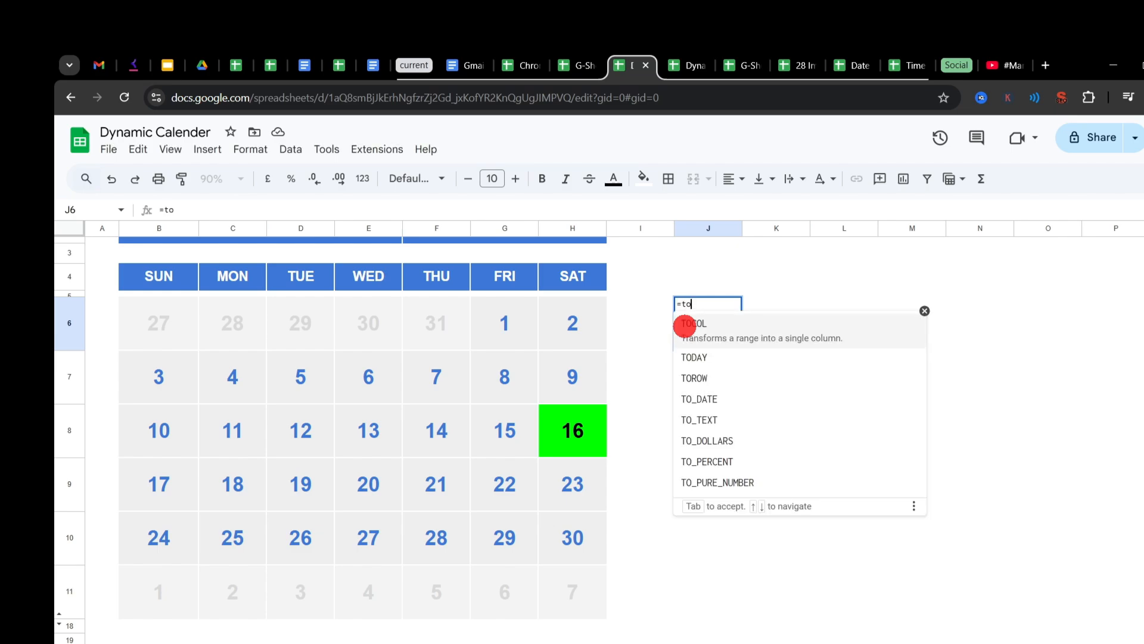
type("day")
left_click(686, 325)
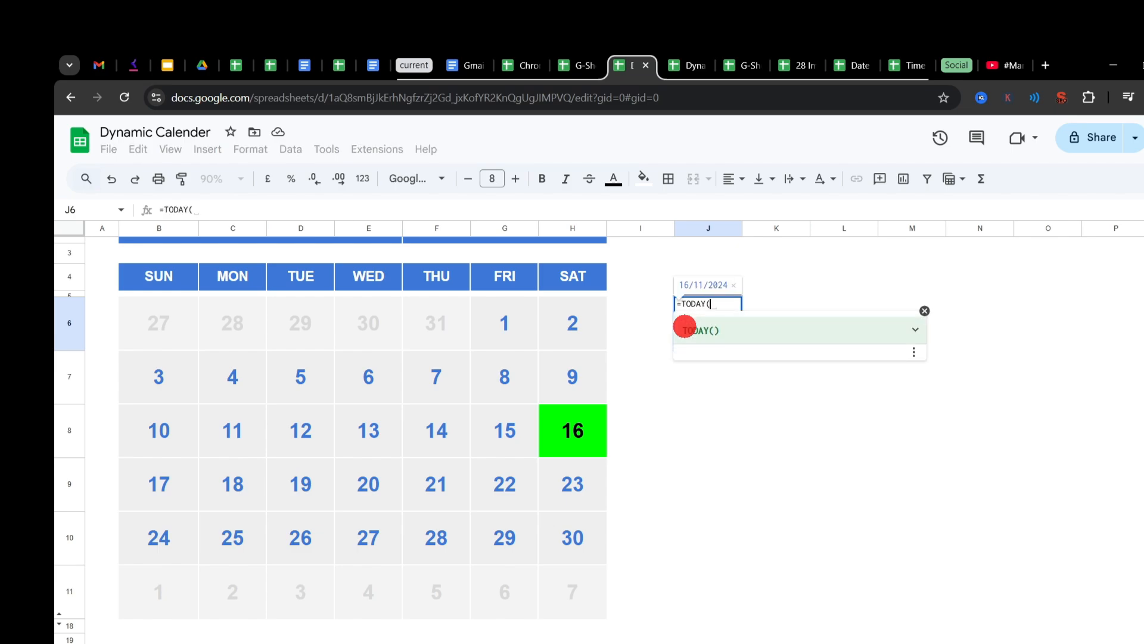
key("Return")
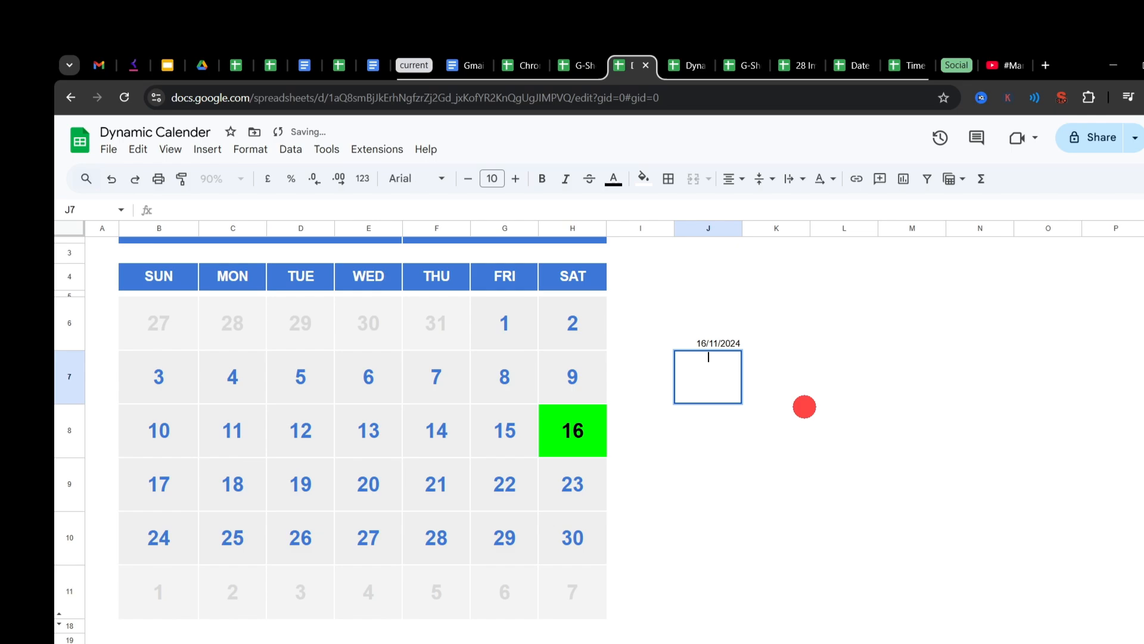
left_click(724, 332)
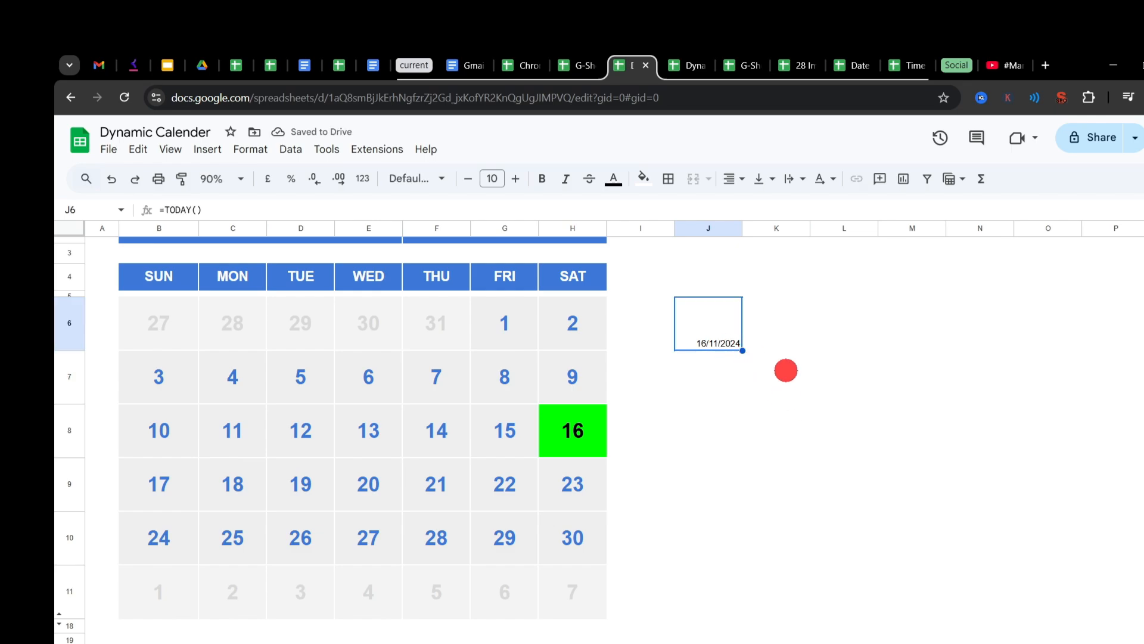
Step: Compare the calendar's month and year header and the green cell H8 with the date in J6
scroll(481, 356, "up", 2)
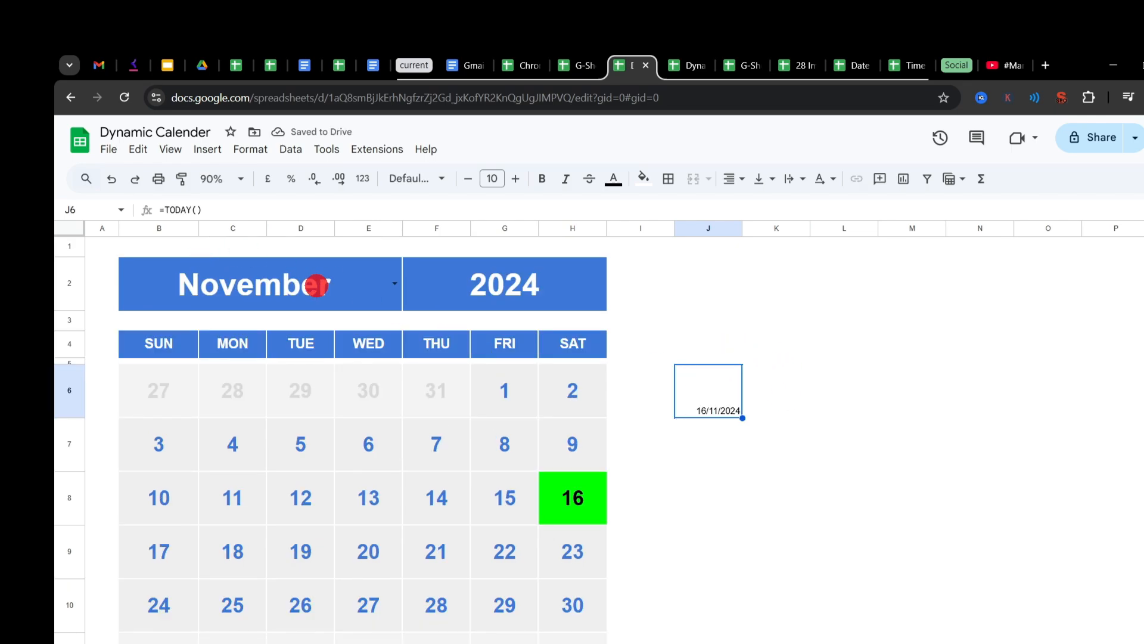
scroll(558, 385, "down", 2)
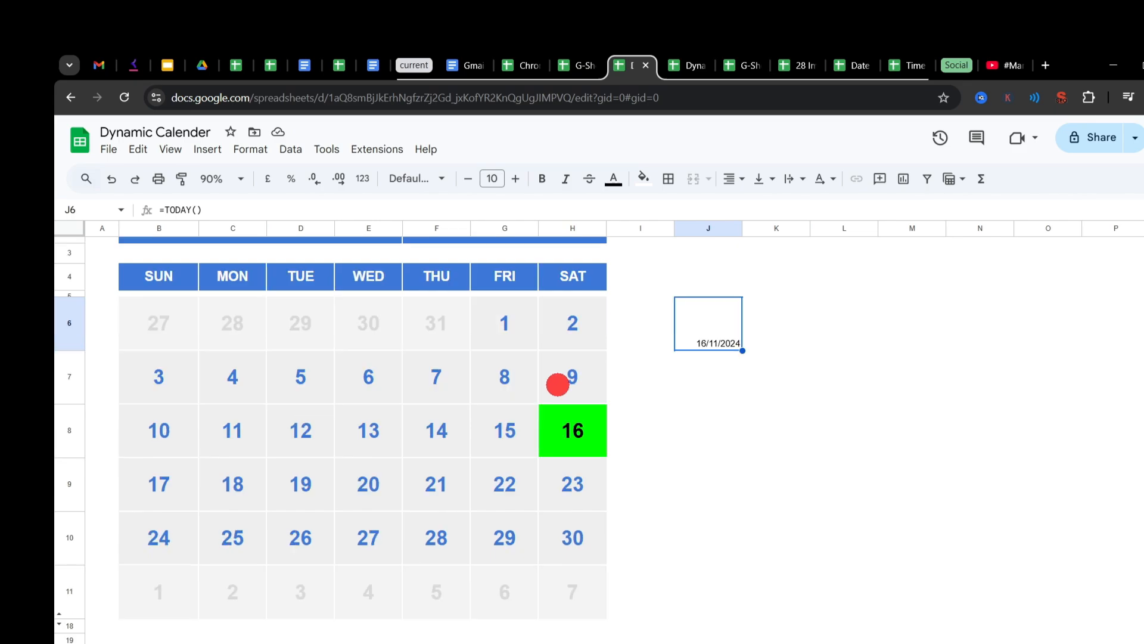
left_click(591, 431)
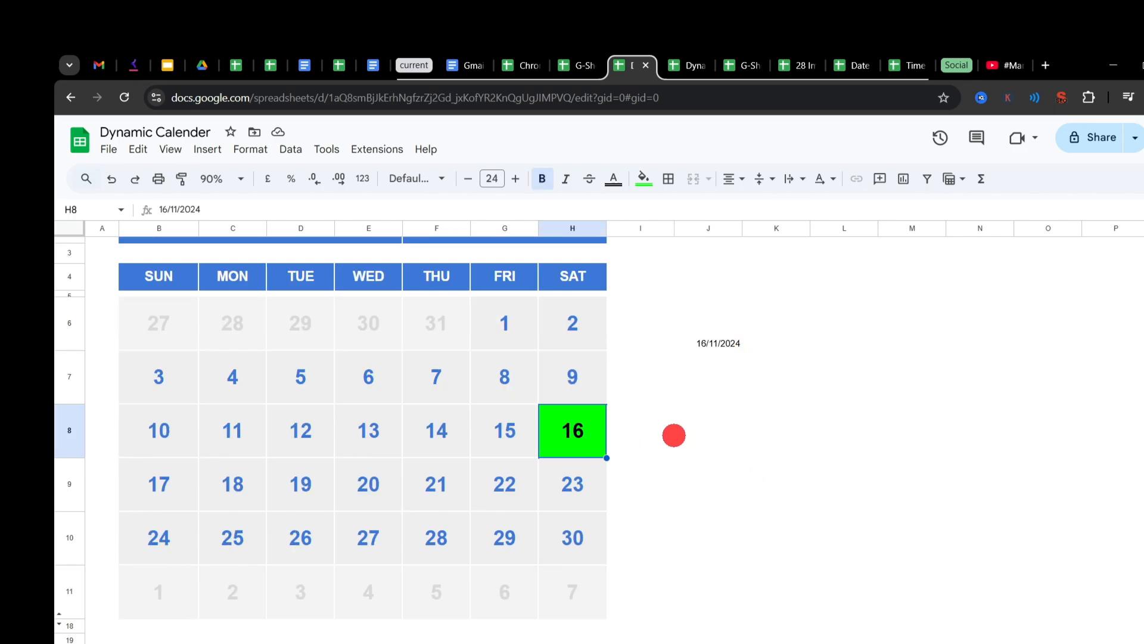
Step: Display the calendar's conditional format rules and open the green "Date is today" rule for inspection
left_click(495, 357)
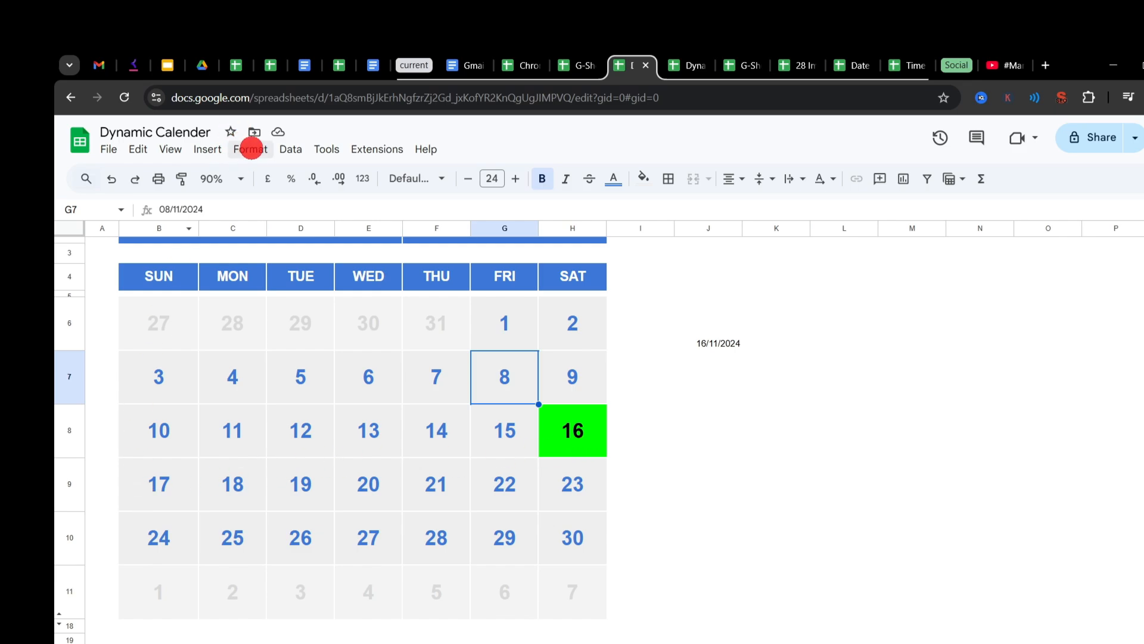
left_click(251, 148)
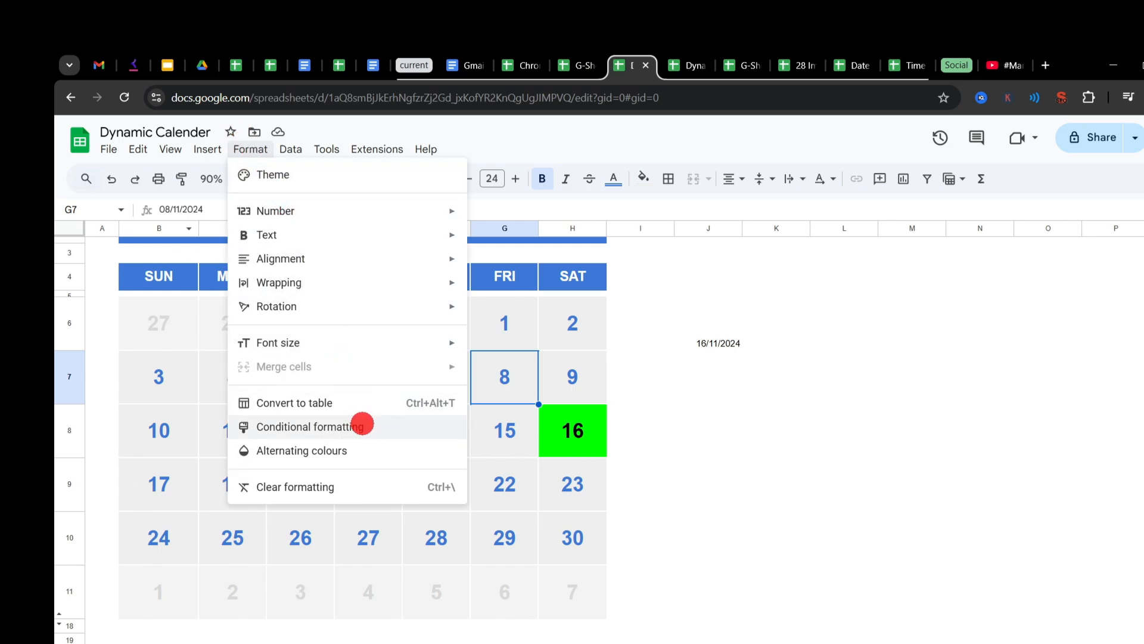
left_click(362, 425)
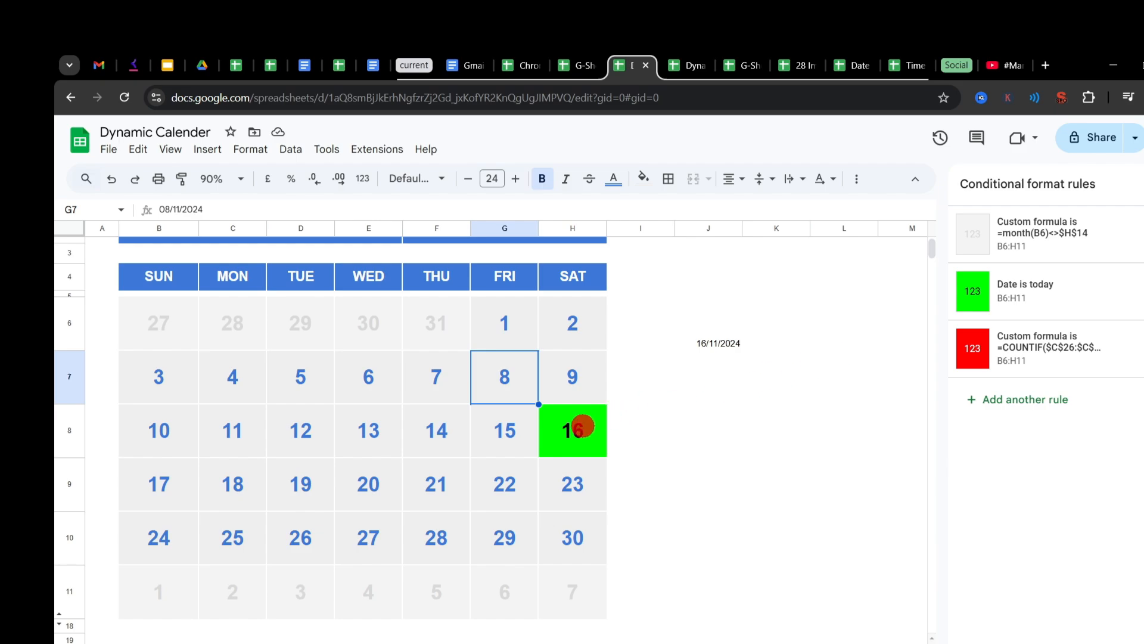
left_click(583, 425)
left_click(503, 429)
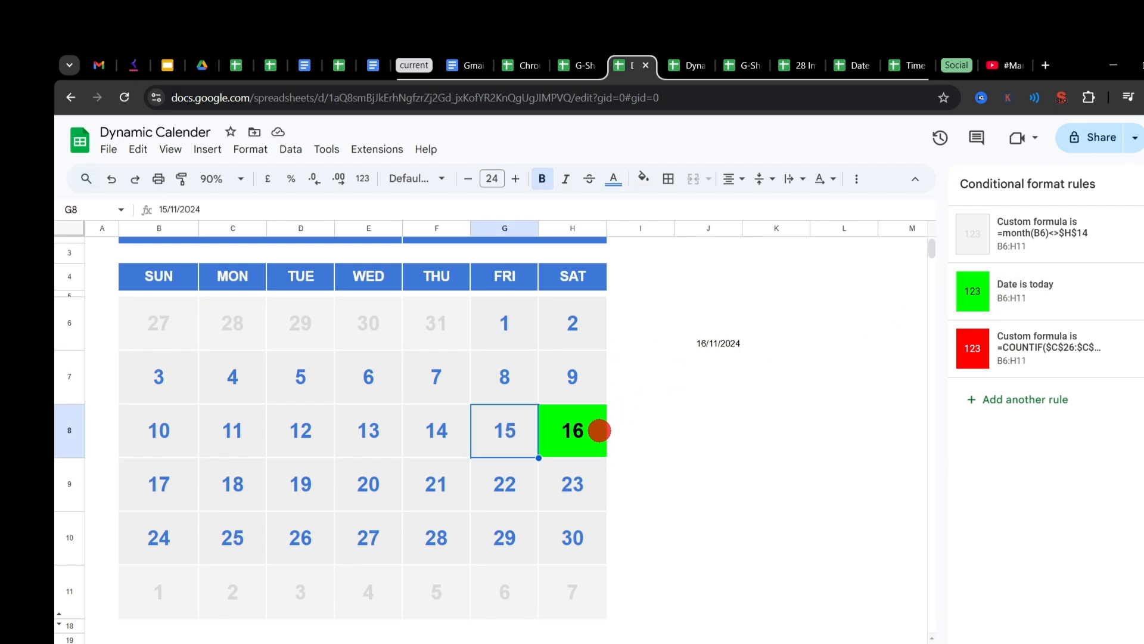
left_click(1062, 289)
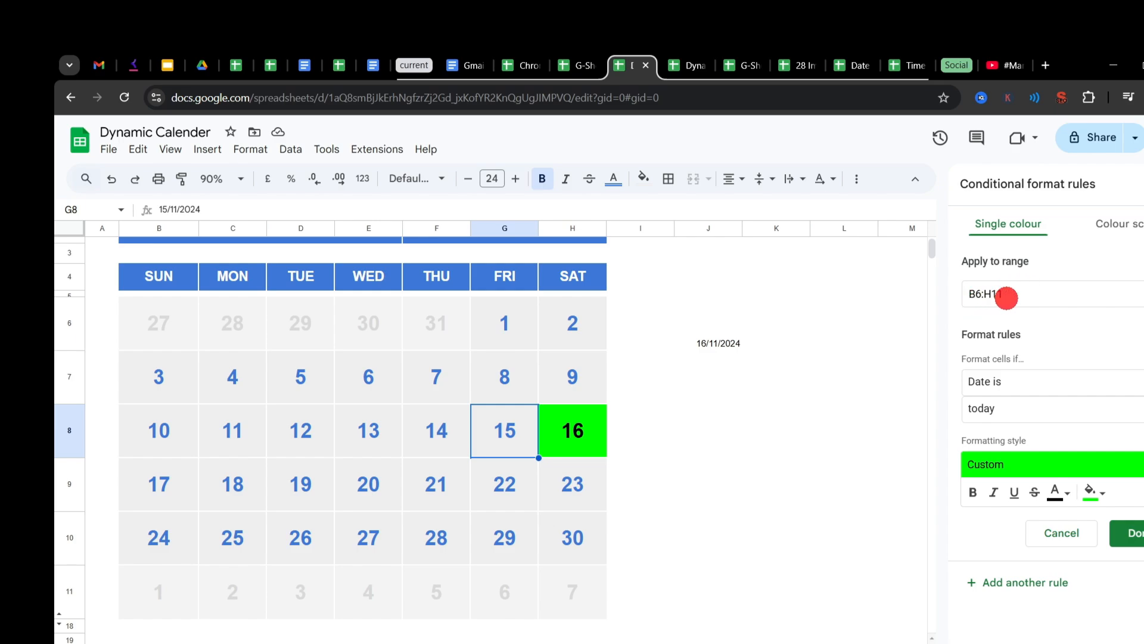
Step: Check which calendar cells the rule covers by selecting the range B6:H11, then deselect it
left_click(159, 323)
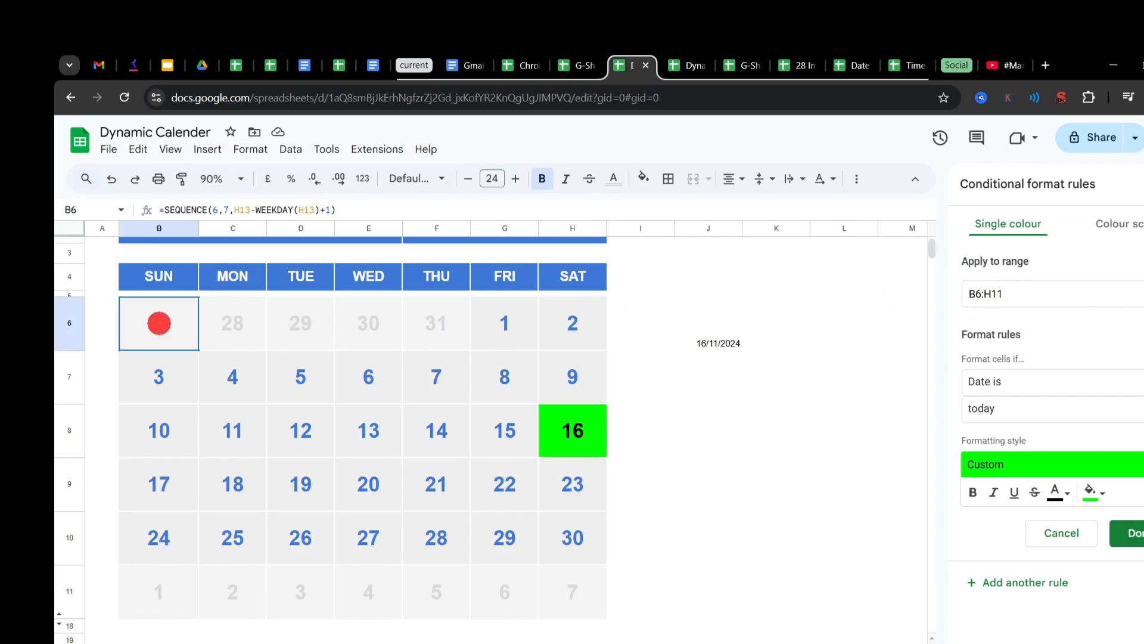
left_click_drag(167, 325, 547, 605)
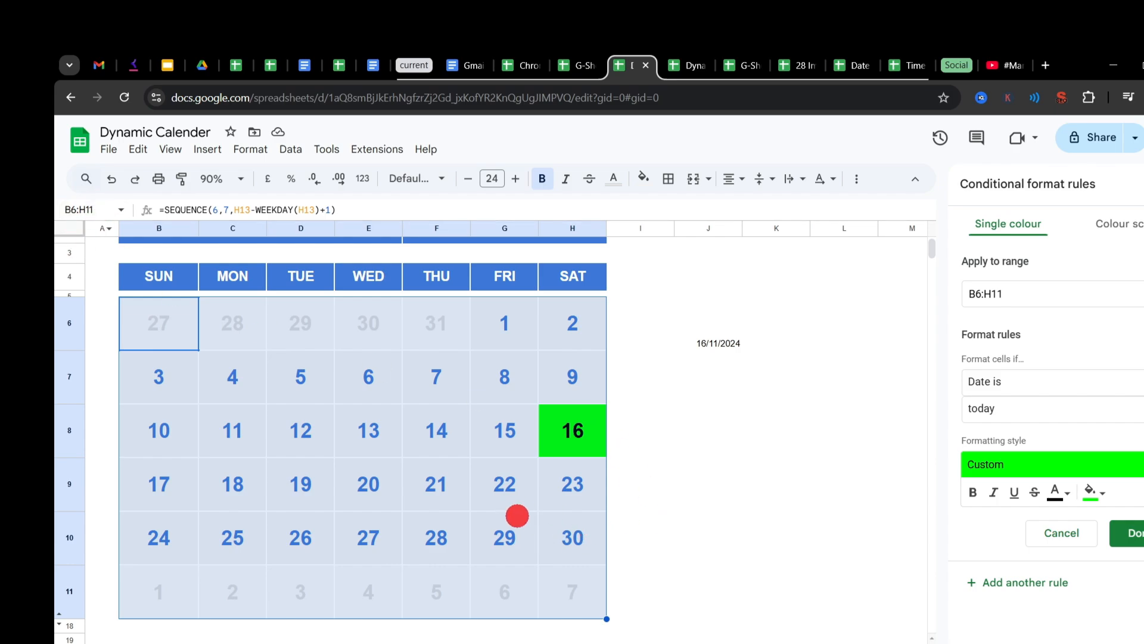
left_click(719, 431)
Step: Review the rule's condition and date options, keeping "Date is" and "today"
left_click(1063, 384)
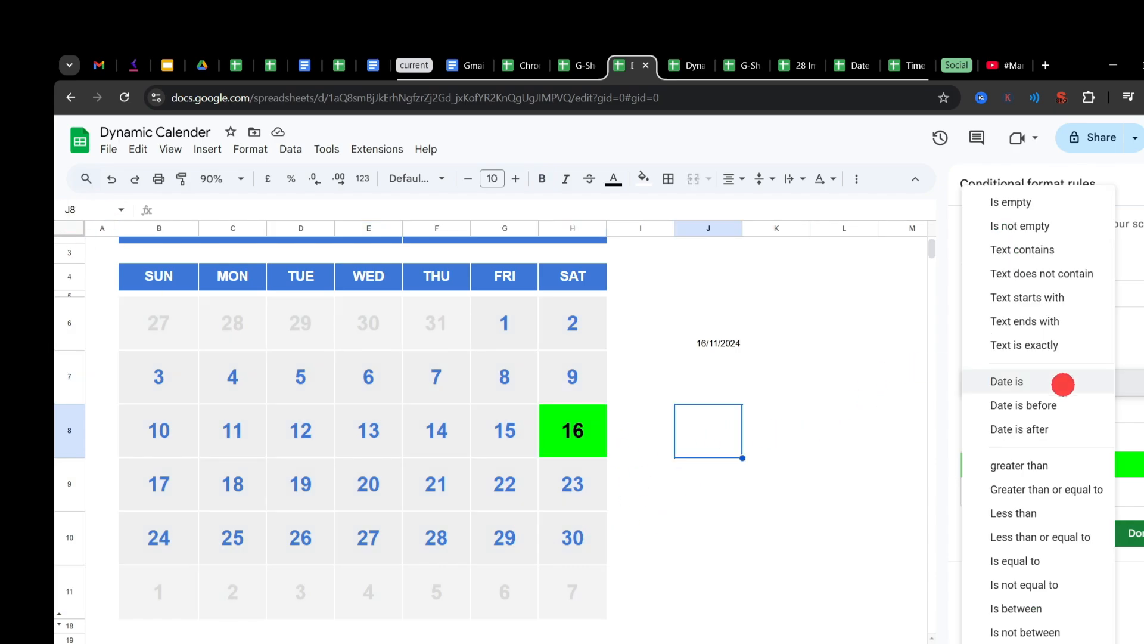
left_click(1040, 382)
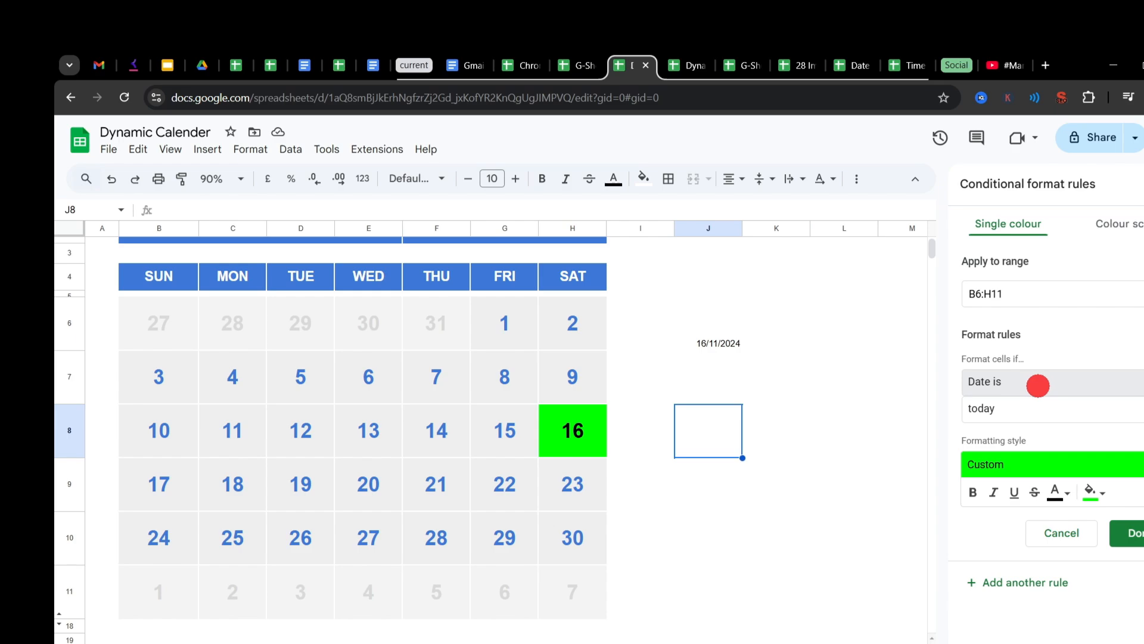
left_click(1066, 414)
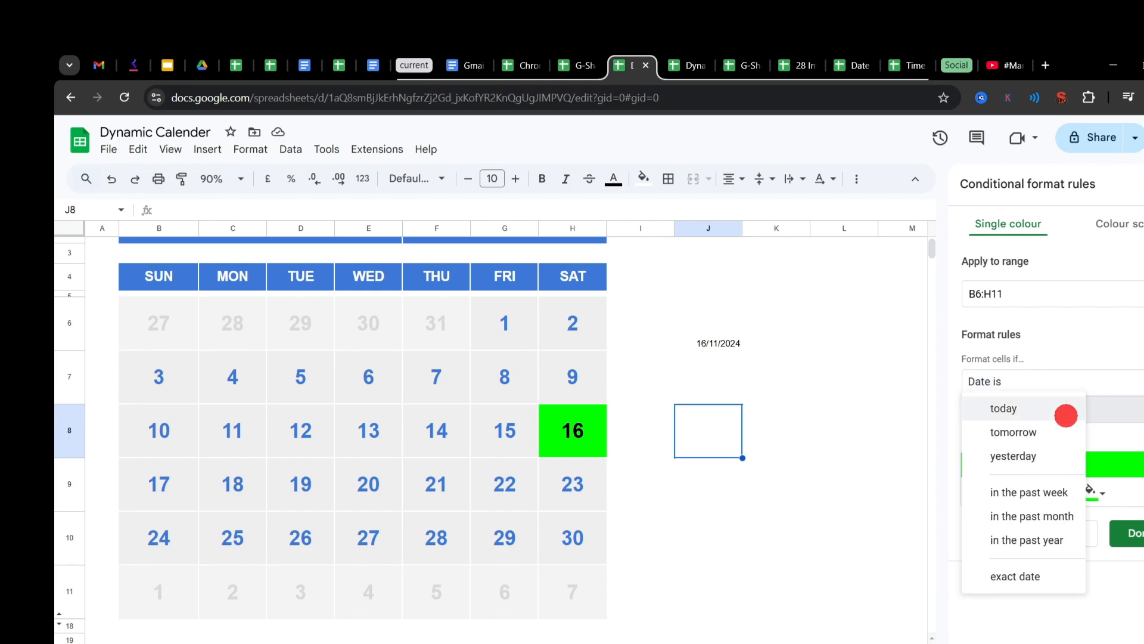
left_click(1066, 414)
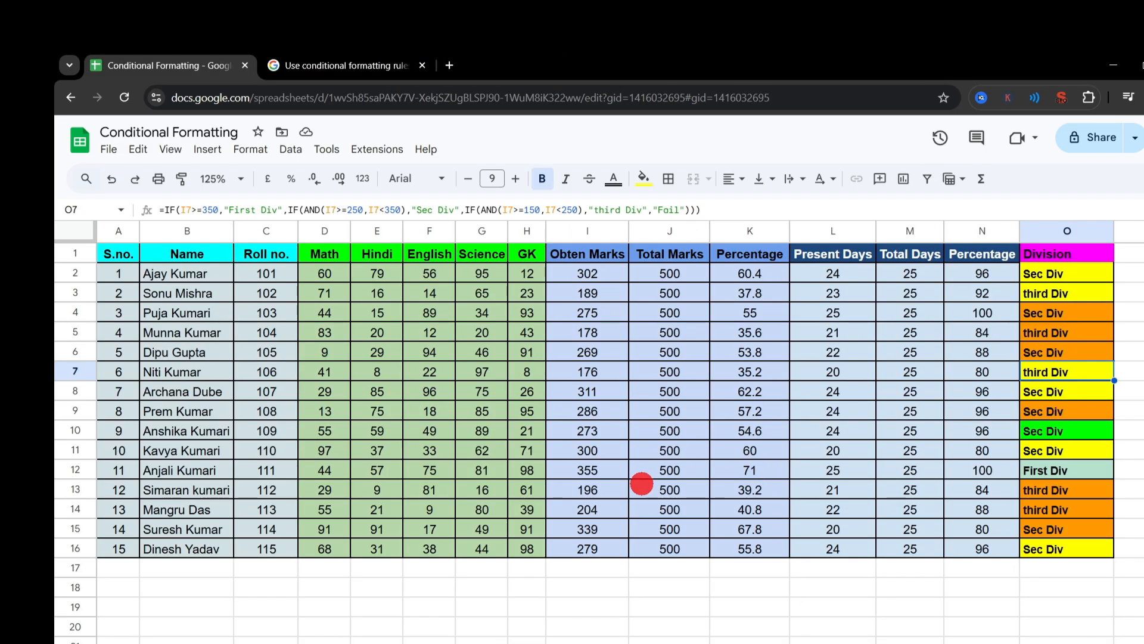
Step: Switch the Conditional Formatting spreadsheet to the sheet with the three colour-scale columns and hide the spreadsheet's title and menu area
left_click(465, 642)
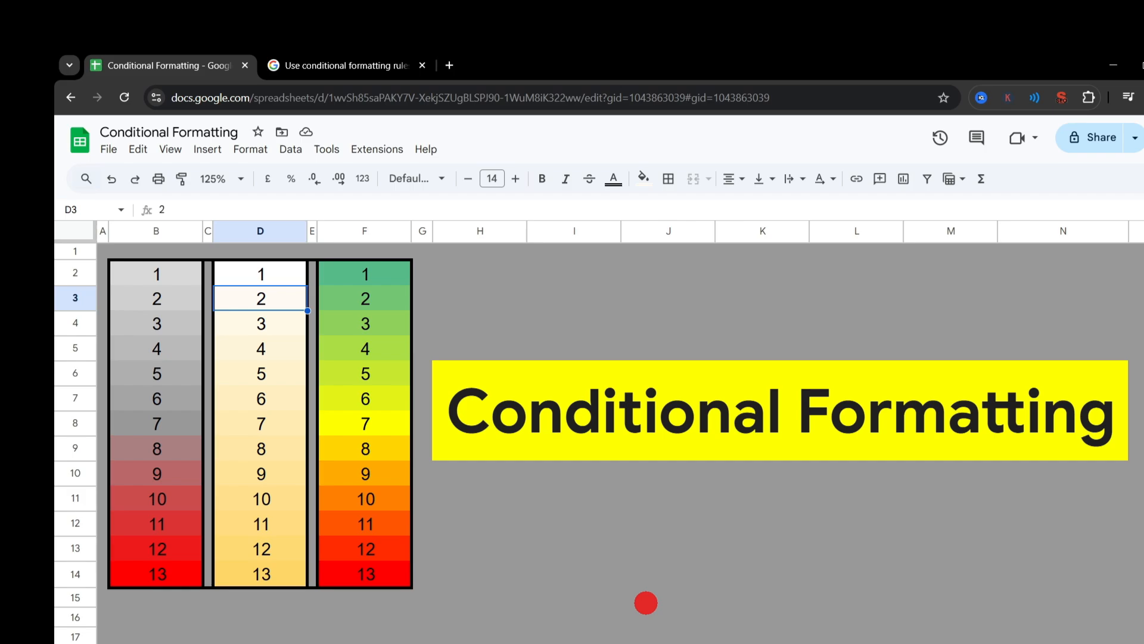
scroll(646, 603, "down", 2)
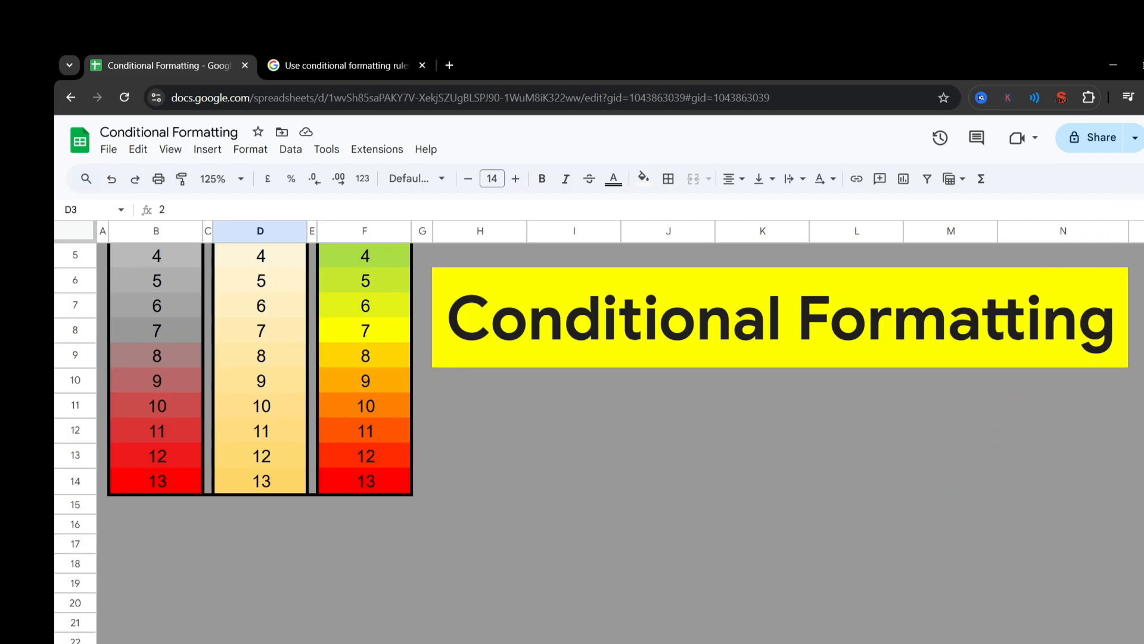
key("ctrl+shift+f")
scroll(864, 495, "up", 2)
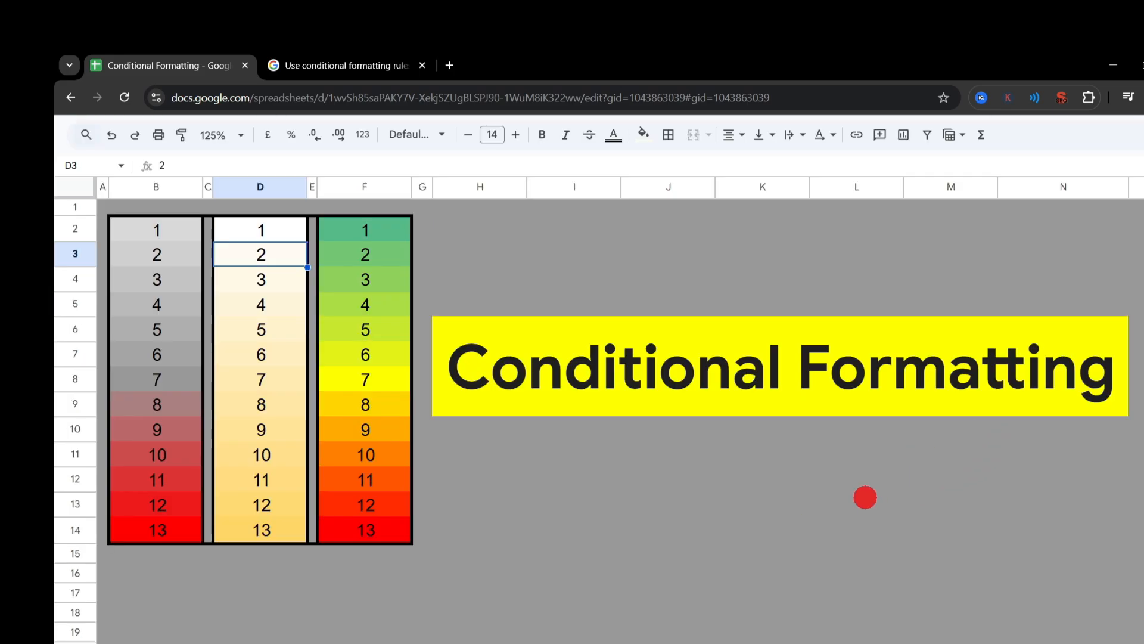